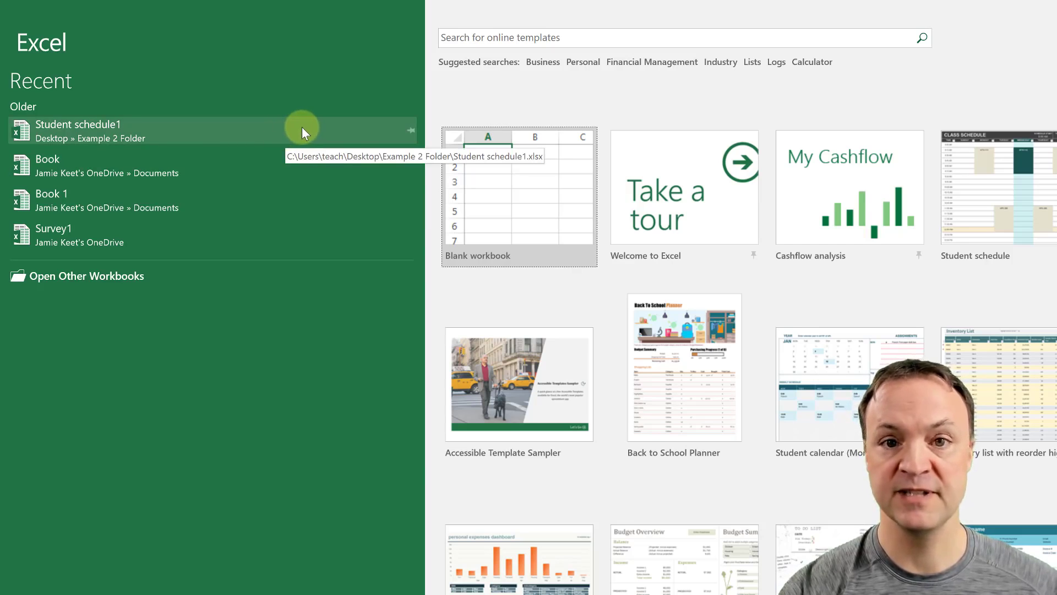
- Pin the Student schedule1 workbook in the recent workbooks list and unpin it again
left_click(410, 132)
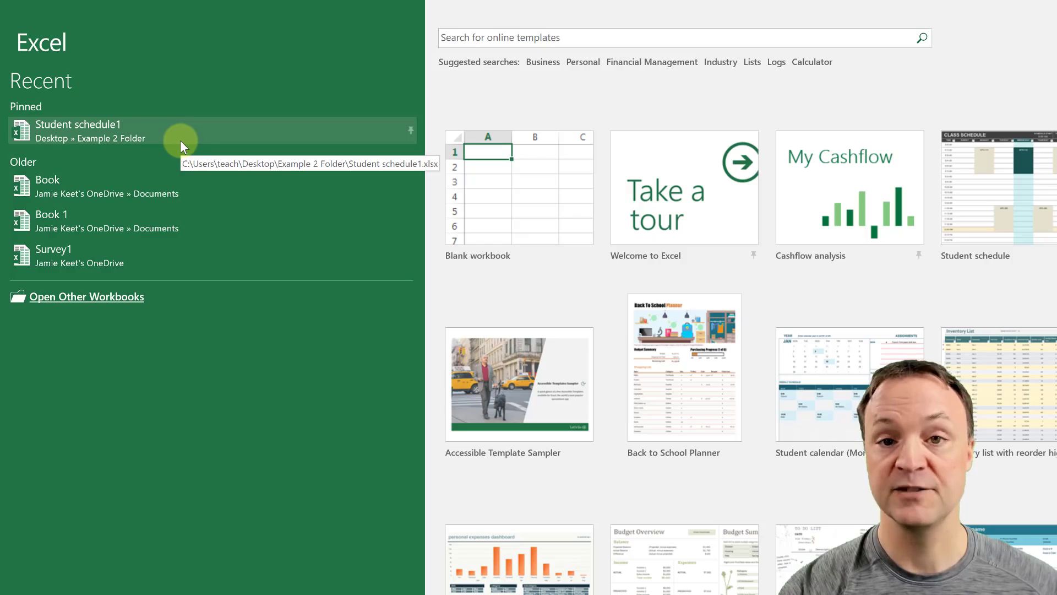
left_click(408, 134)
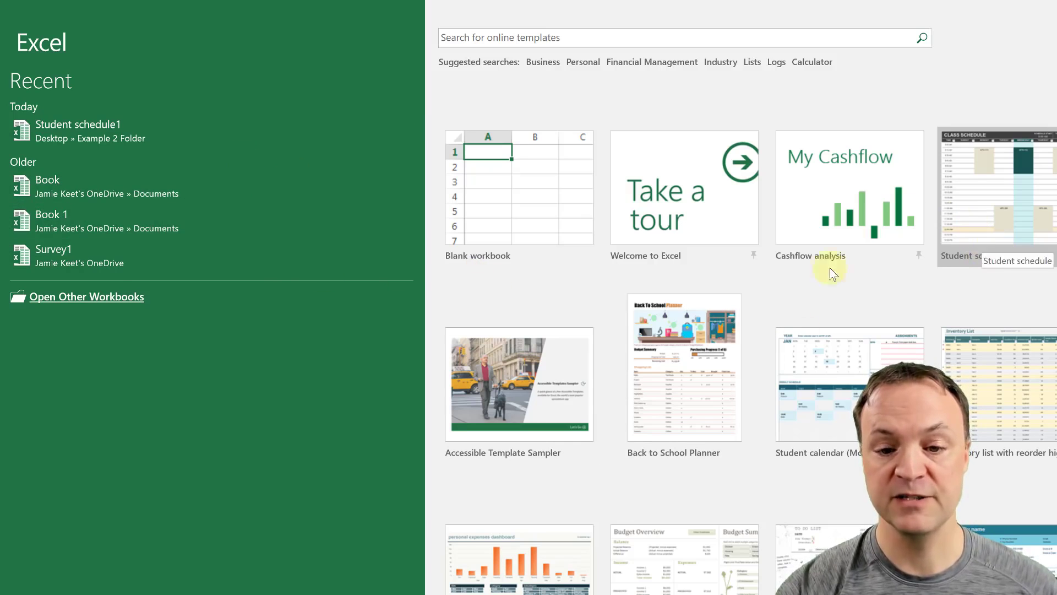
- Browse the available templates and create a new blank workbook
scroll(782, 524, "down", 1)
scroll(781, 517, "up", 1)
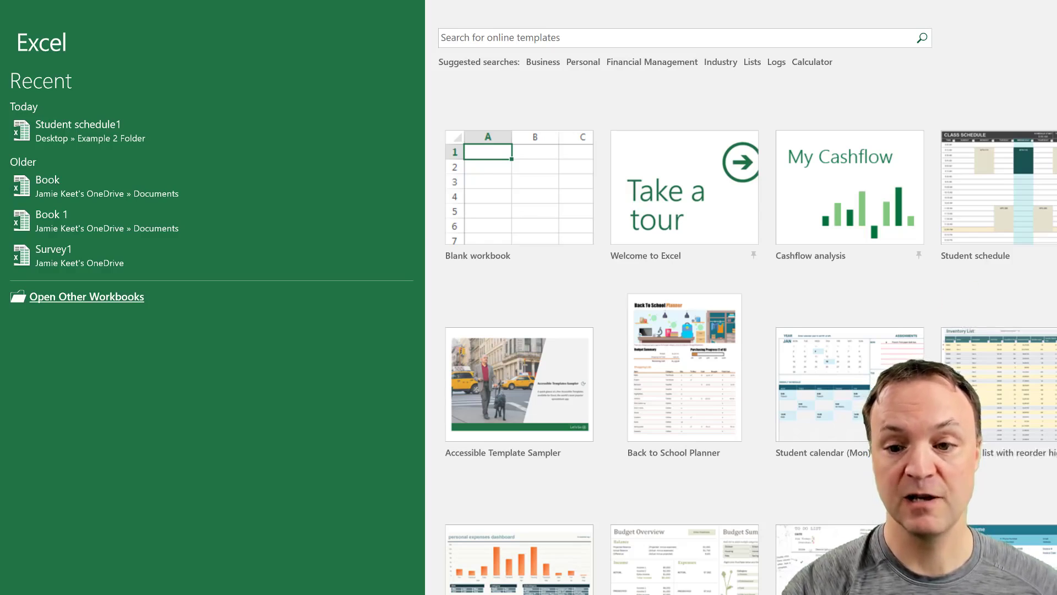
scroll(939, 344, "down", 3)
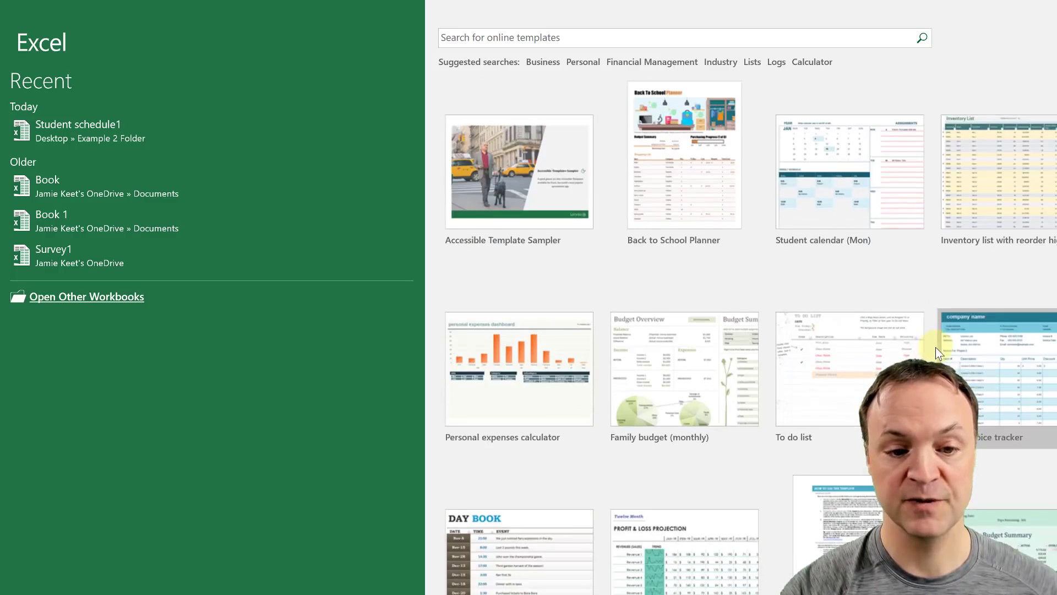
scroll(937, 350, "down", 2)
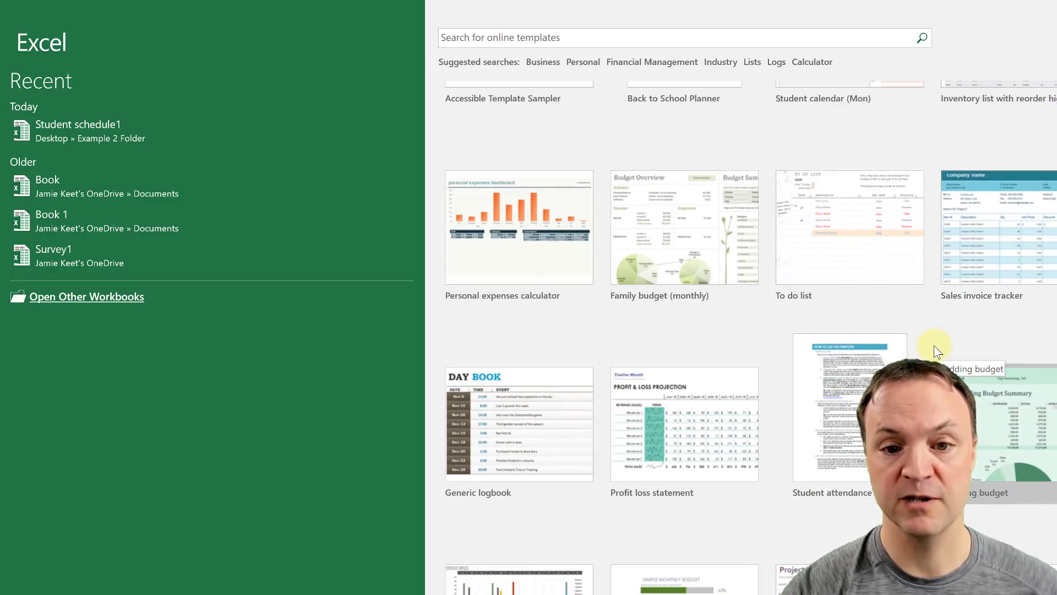
scroll(942, 340, "up", 5)
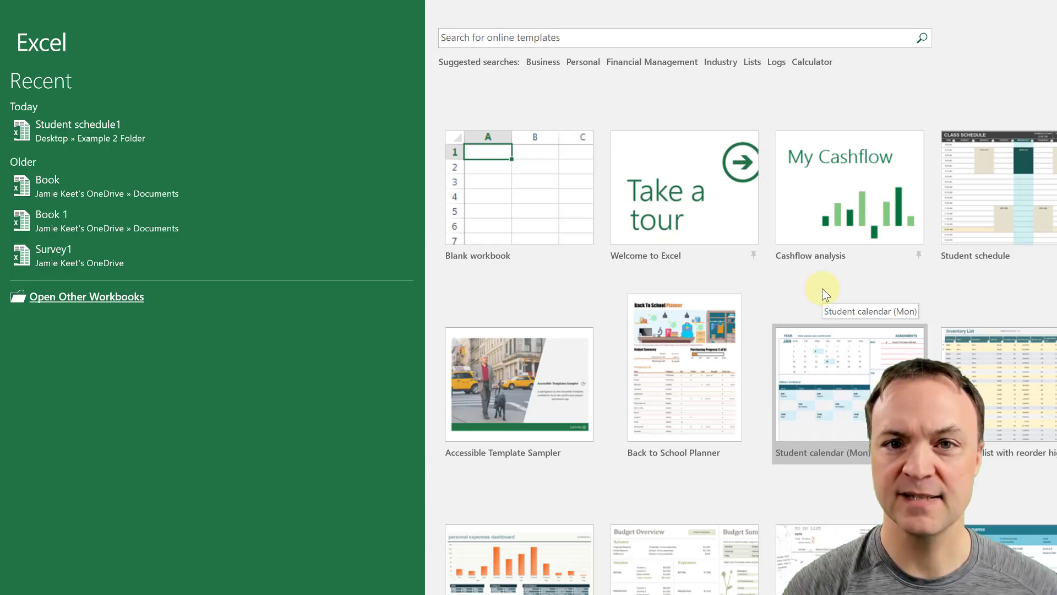
left_click(545, 187)
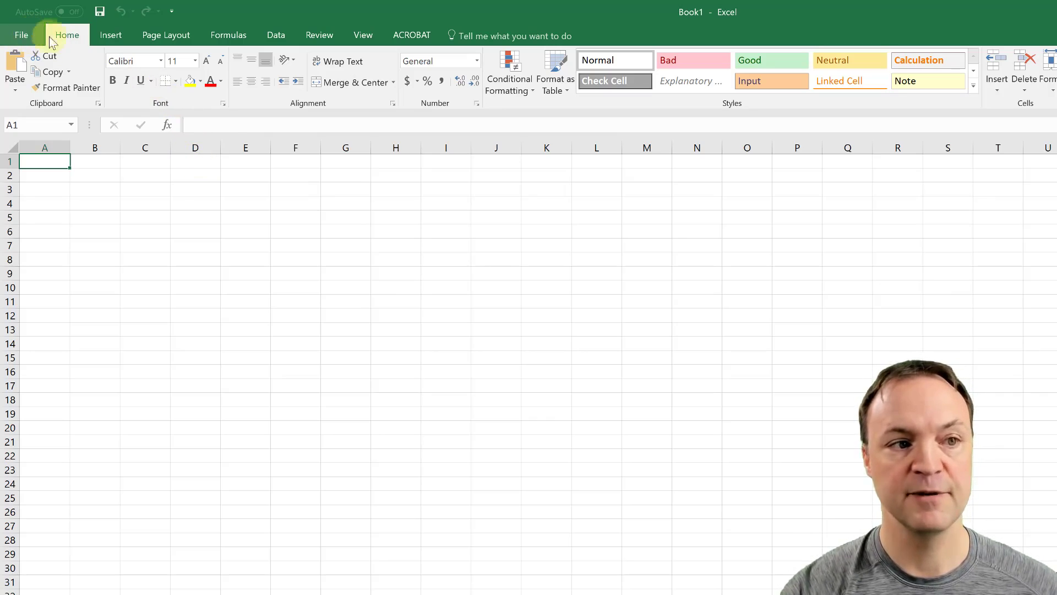
- Examine the commands for inserting, page layout, formulas, data, review, view and Acrobat, and return to the Home commands
left_click(104, 34)
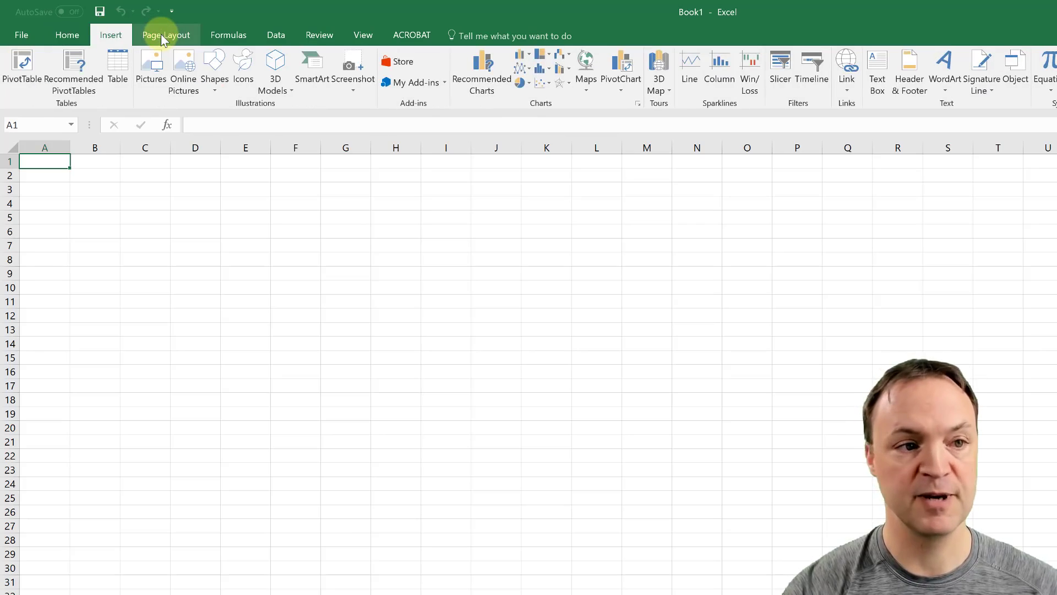
left_click(179, 32)
left_click(227, 33)
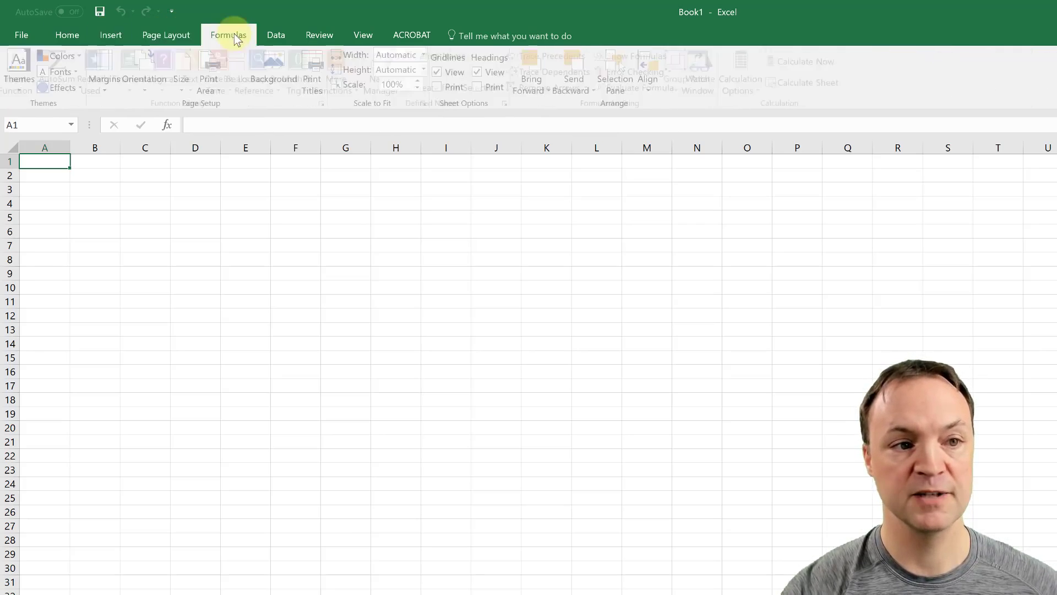
left_click(277, 35)
left_click(319, 36)
left_click(361, 35)
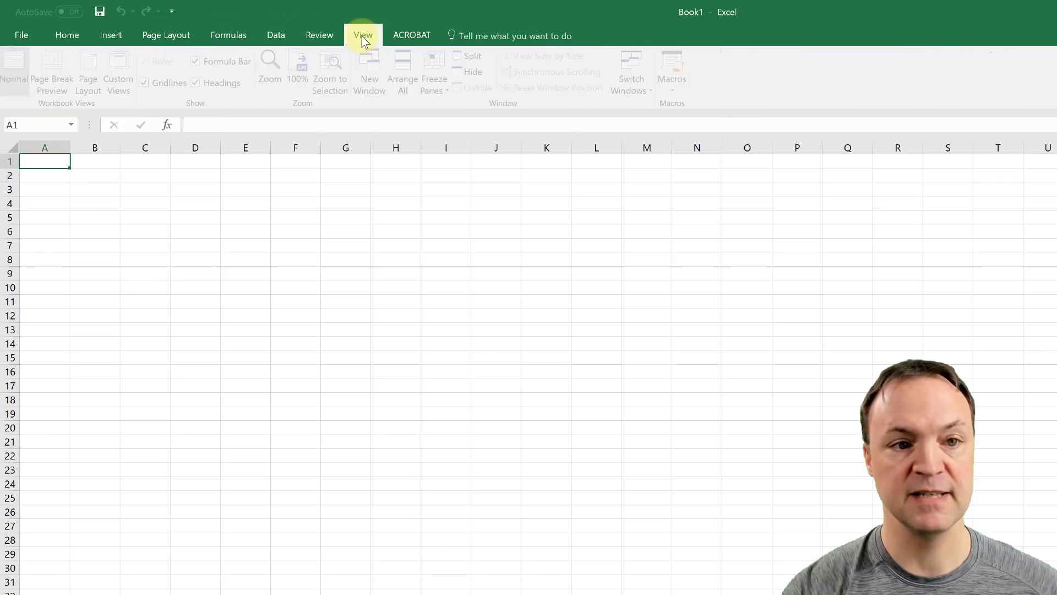
left_click(415, 36)
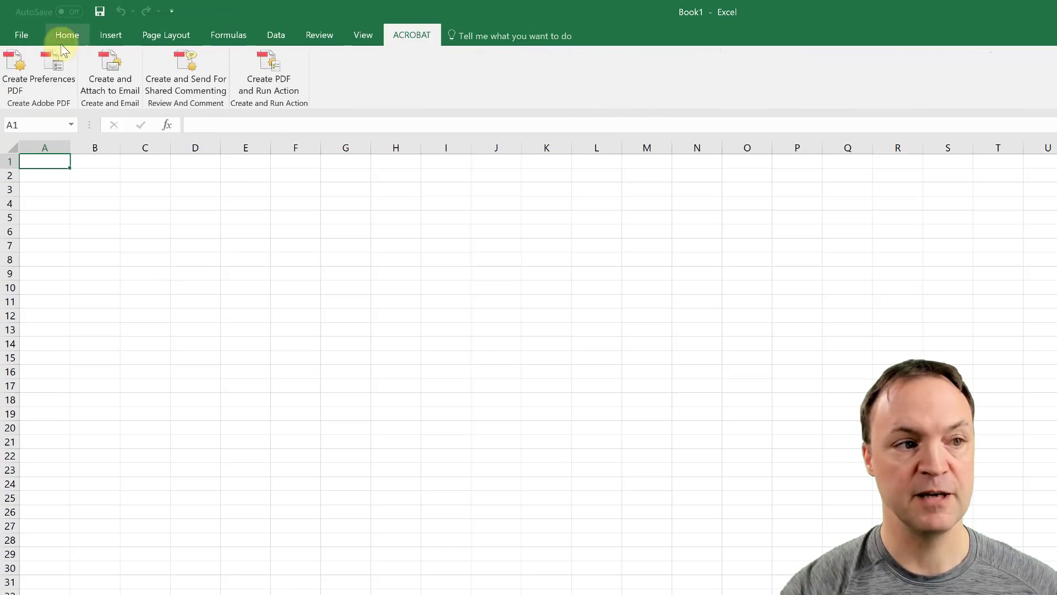
left_click(18, 35)
left_click(22, 28)
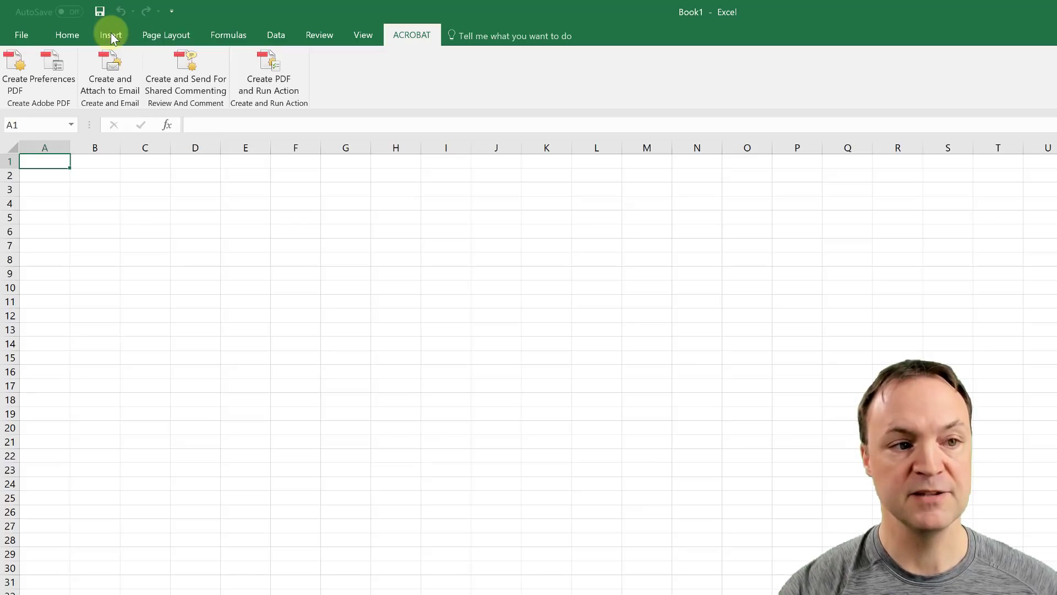
left_click(65, 35)
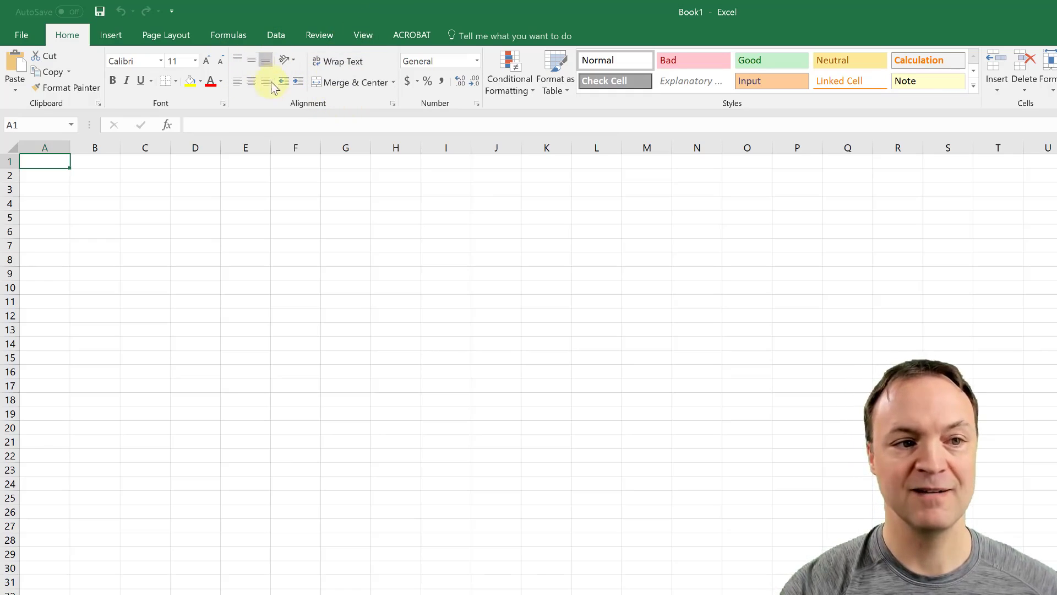
- View the detailed font settings in the Format Cells dialog and close it without changing anything
left_click(222, 103)
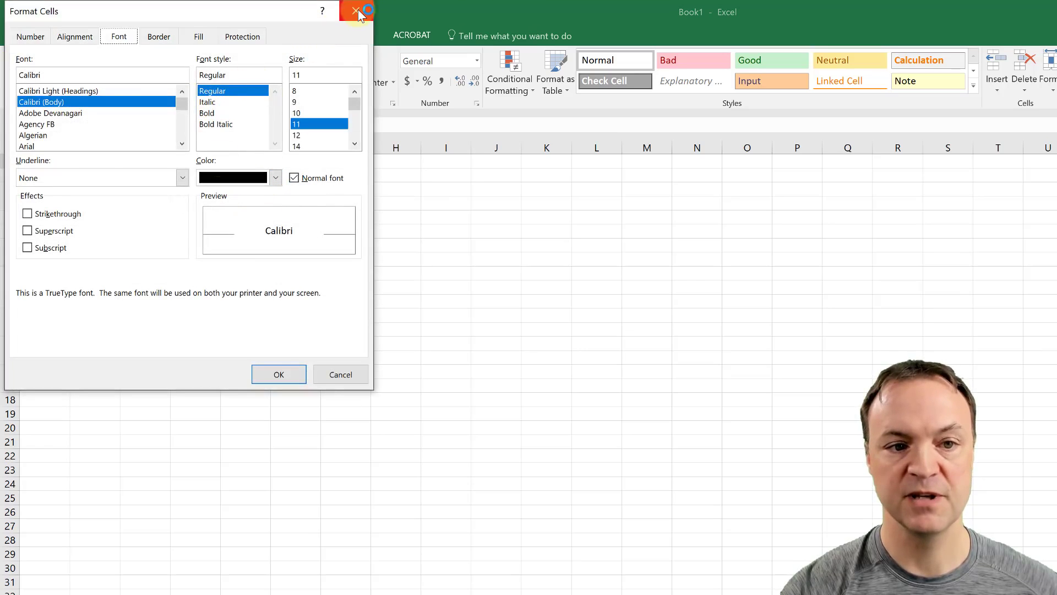
left_click(357, 11)
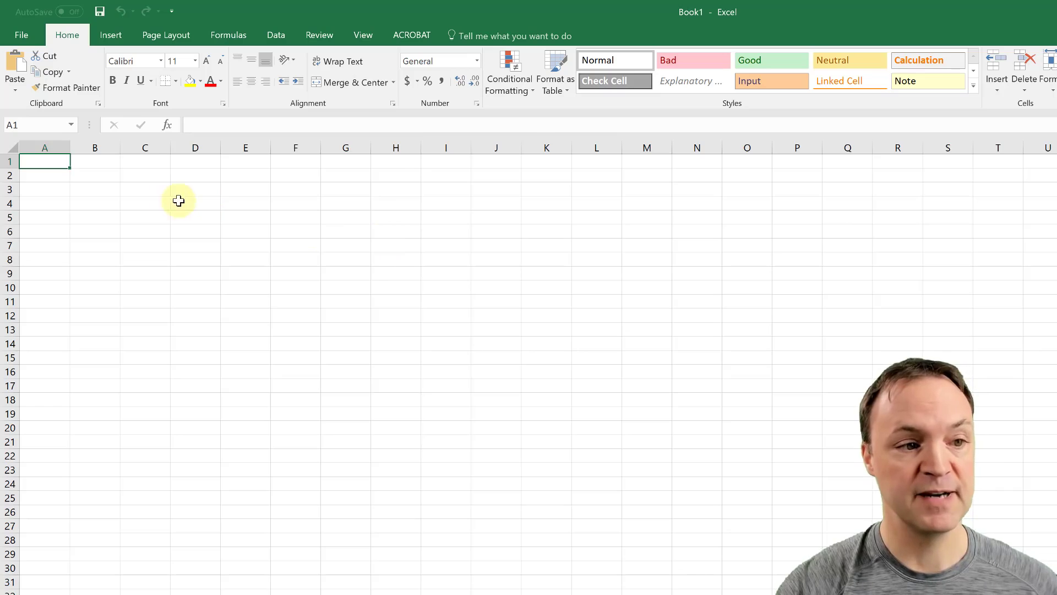
- Select the whole of column C, and the whole of row 4 in its place
left_click(147, 148)
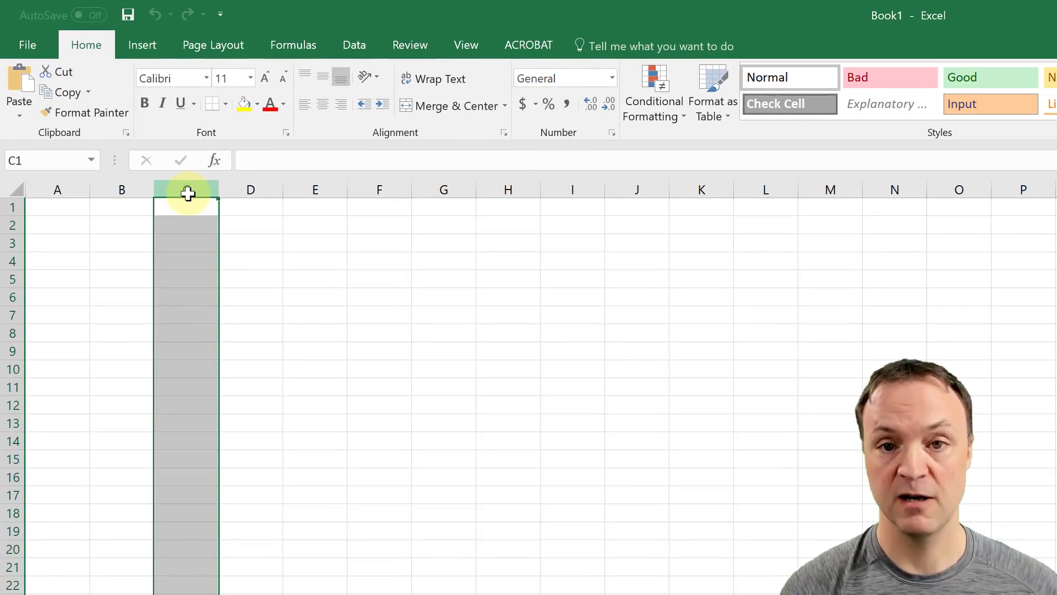
left_click(16, 263)
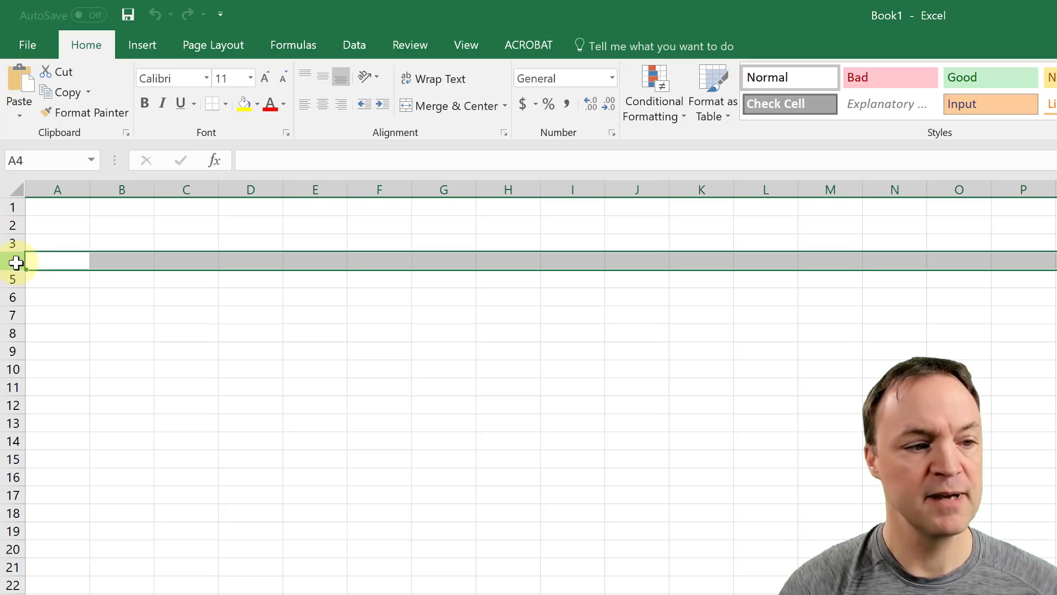
scroll(348, 488, "down", 4)
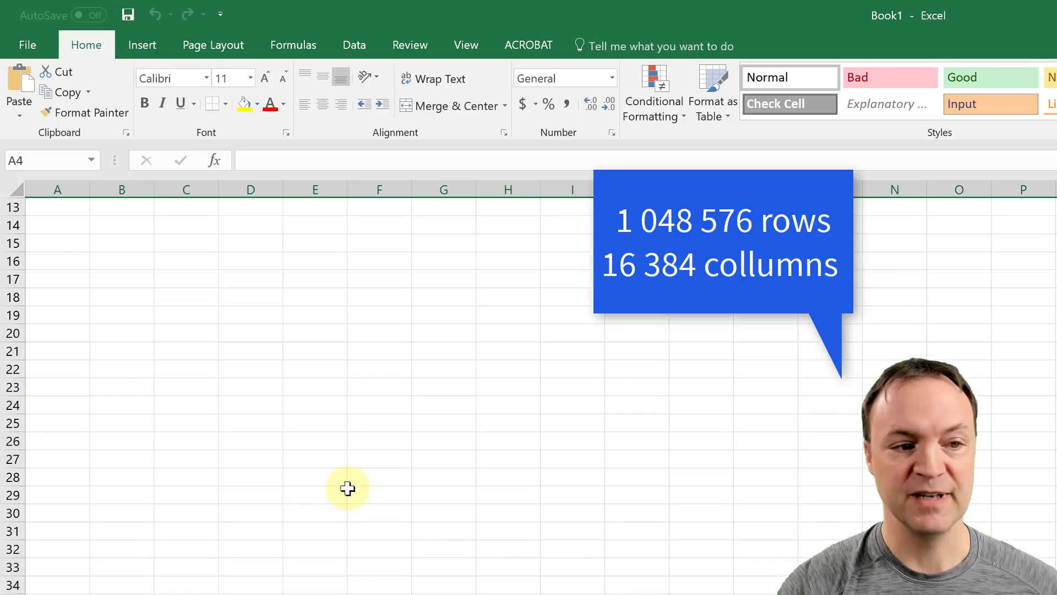
key("shift+space")
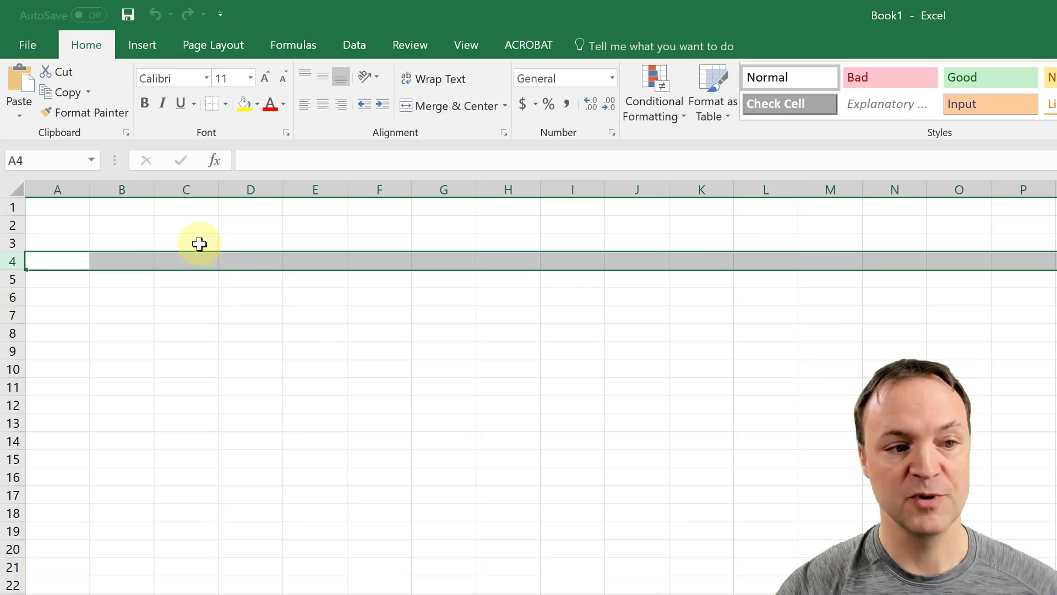
- Locate cell C3 by selecting it, row 3 and column C, and check the cell references of F6 and C7
left_click(199, 243)
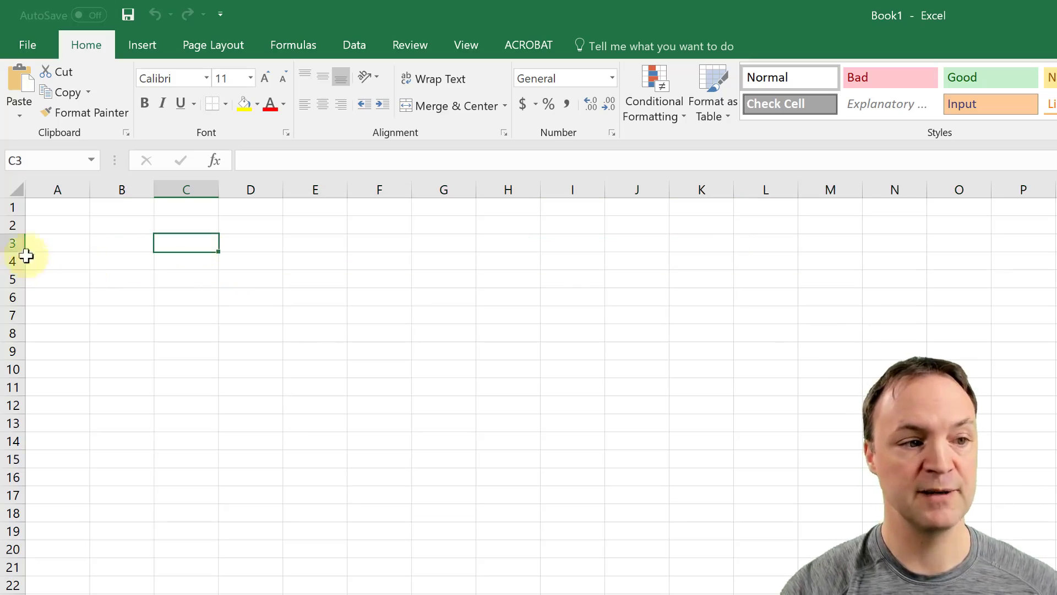
left_click(10, 244)
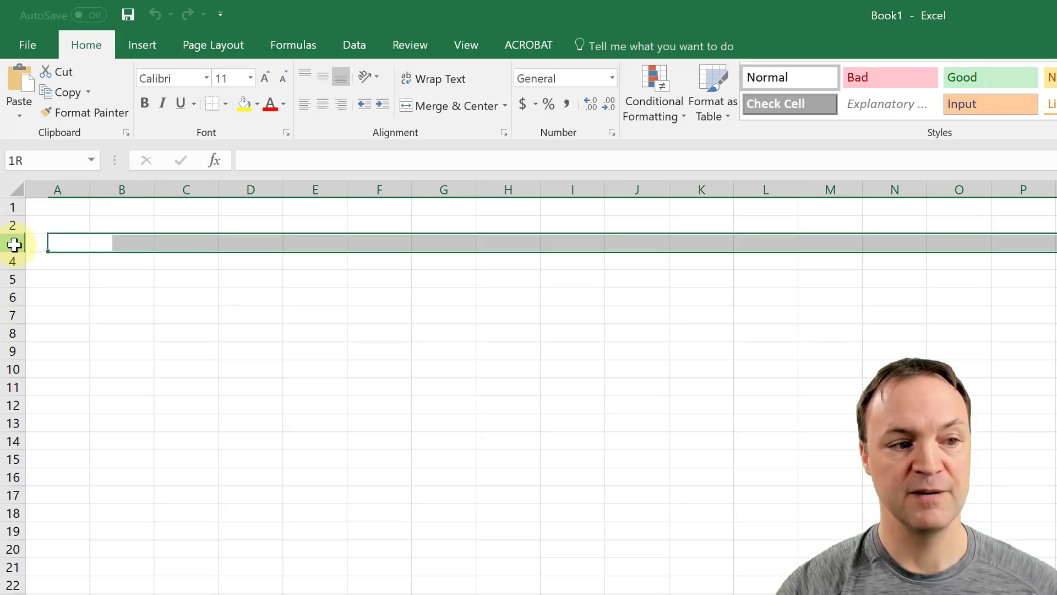
left_click(193, 190)
left_click(194, 248)
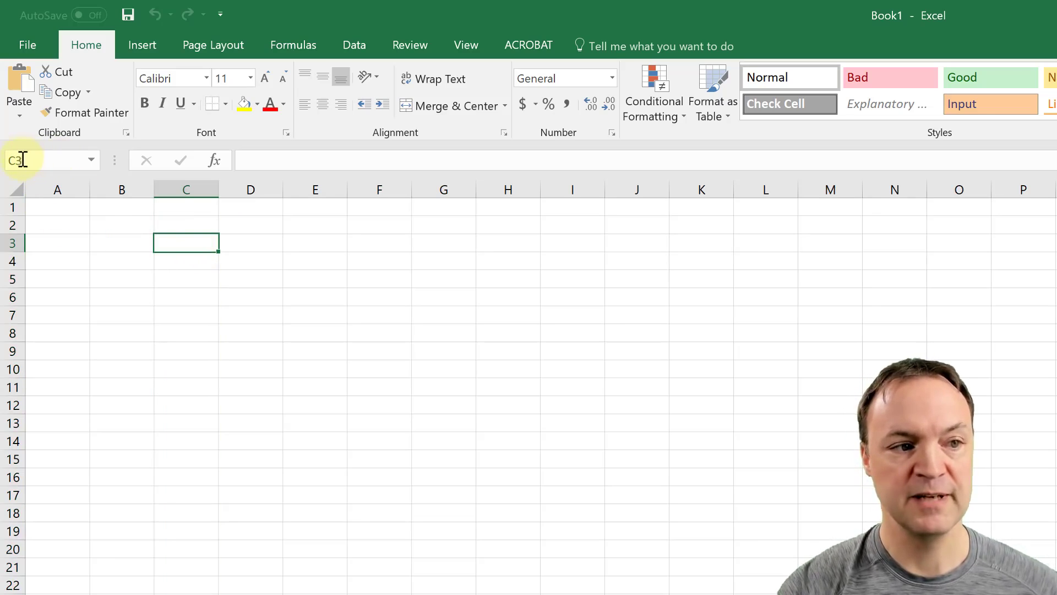
left_click(363, 297)
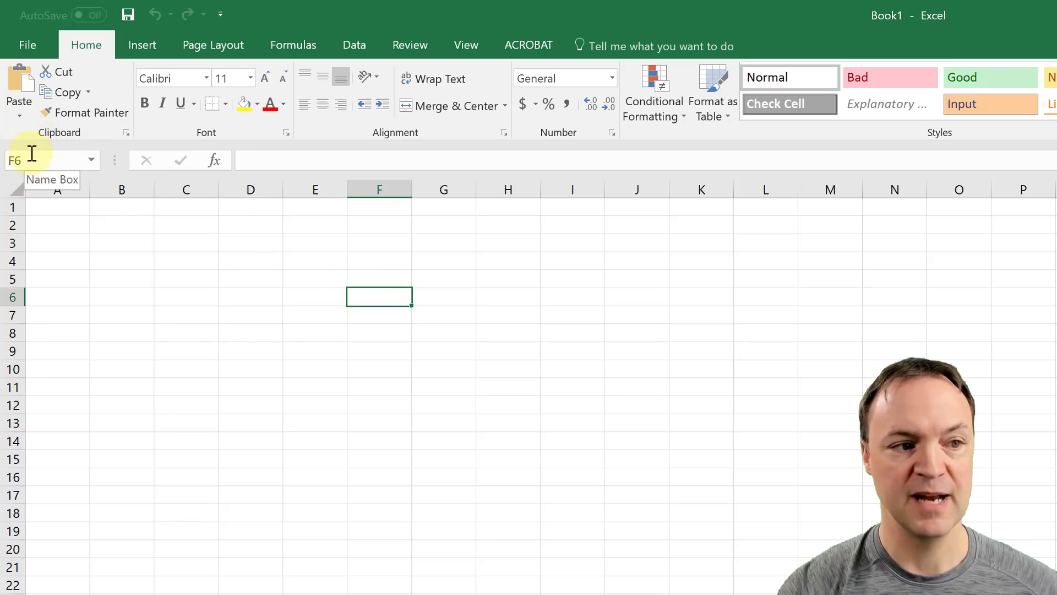
left_click(195, 310)
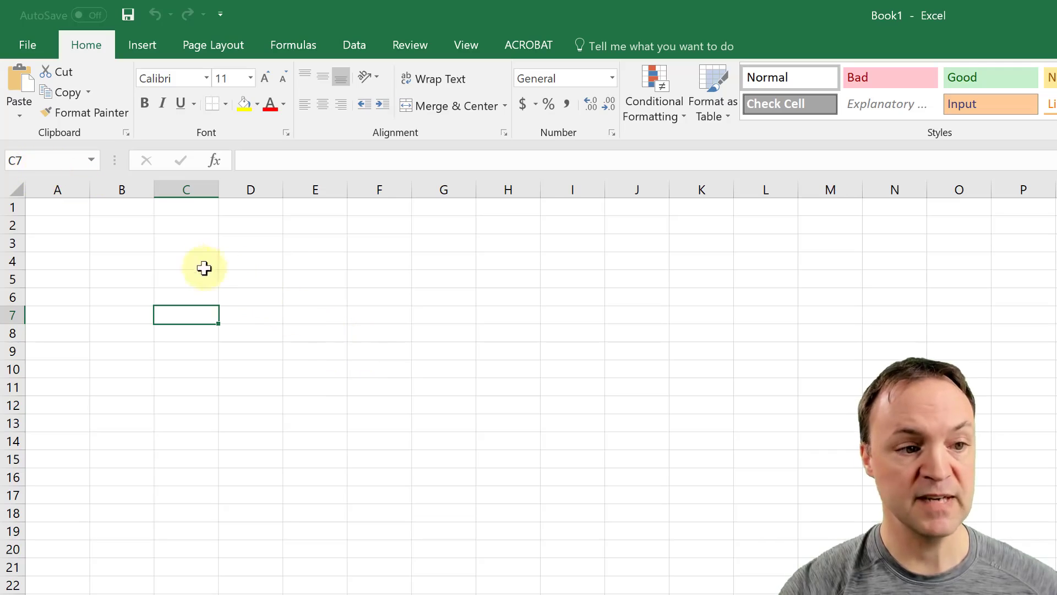
- Select the cell range C4:K17 and clear the selection by picking cell F8
left_click_drag(186, 262, 682, 486)
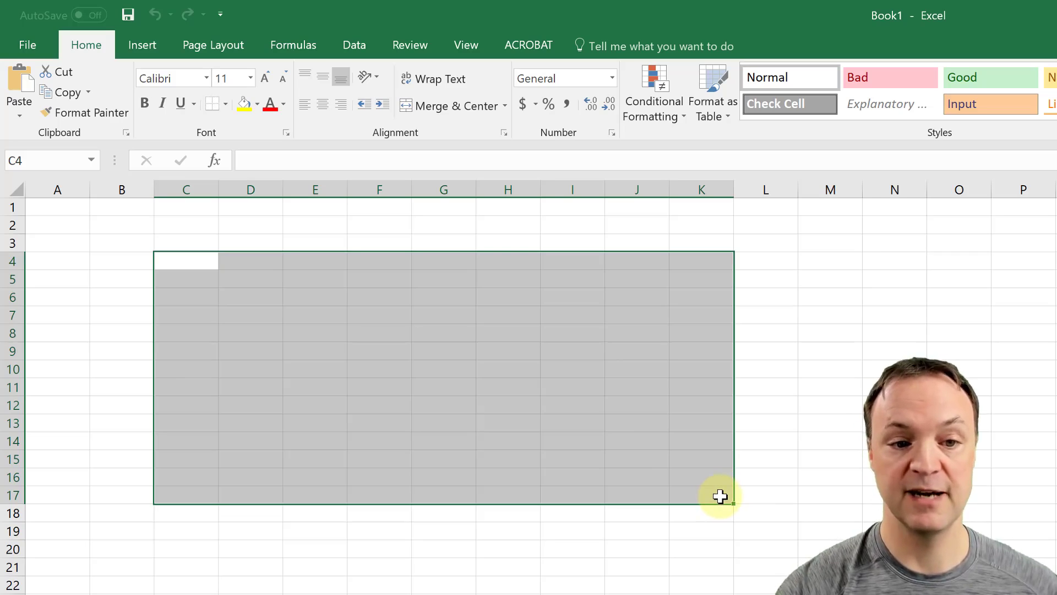
left_click(636, 550)
left_click(387, 340)
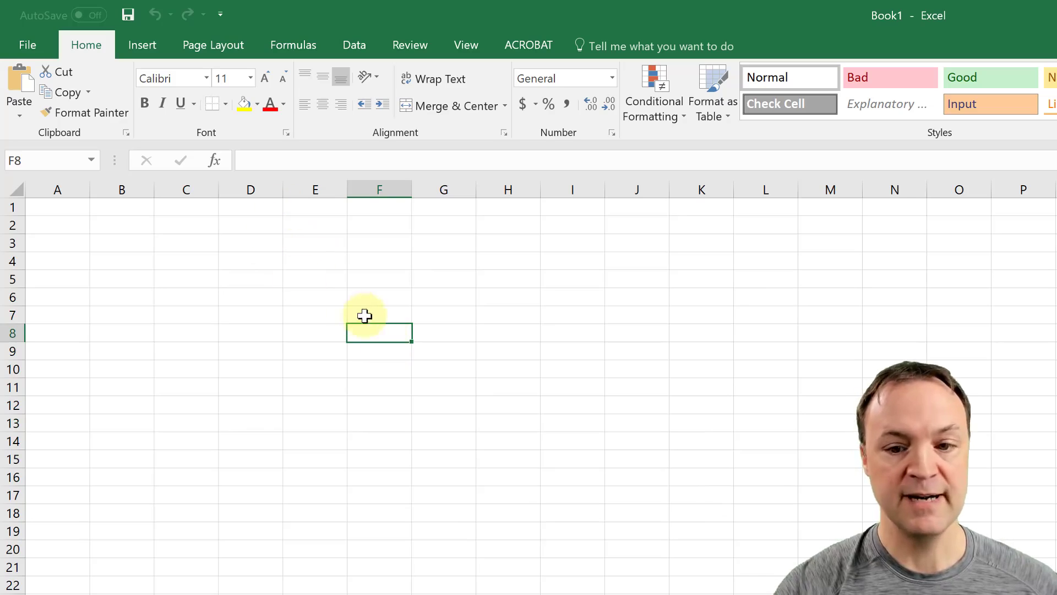
- Enter the text "Hi" in cell E5 through the formula bar
left_click(316, 282)
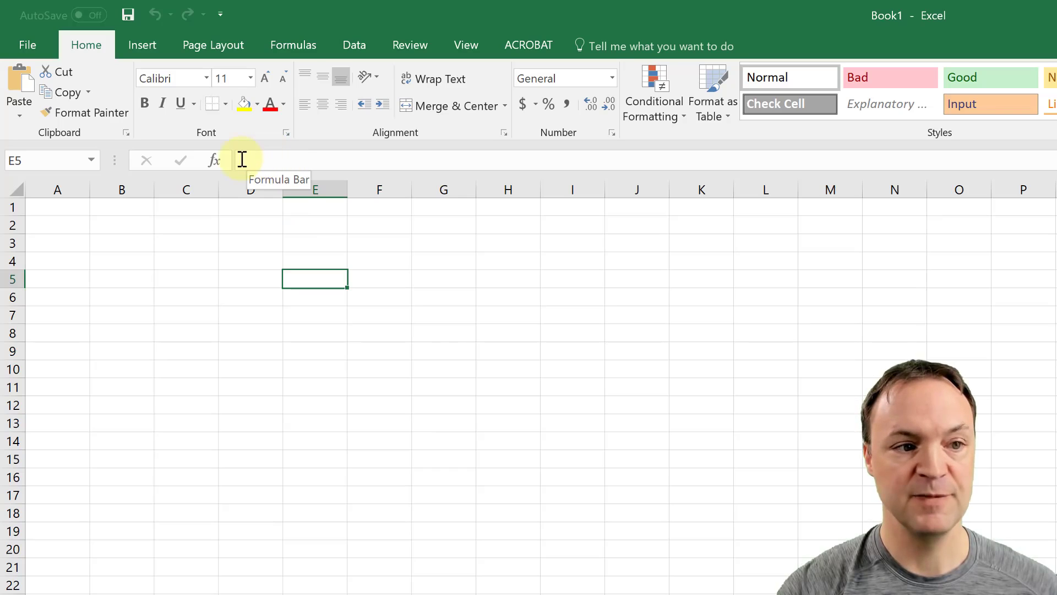
left_click(273, 159)
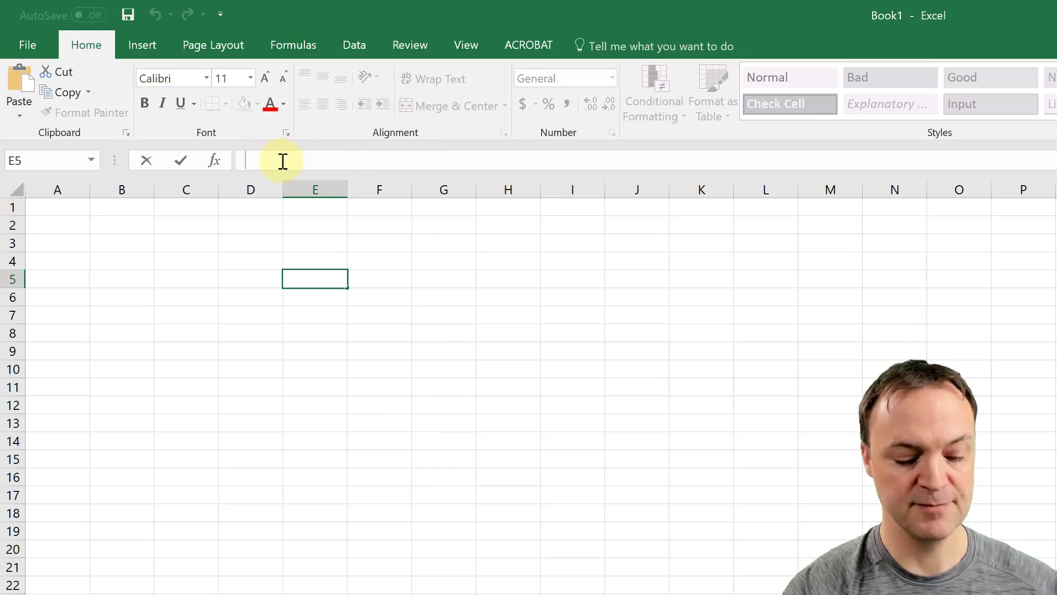
type("Hi")
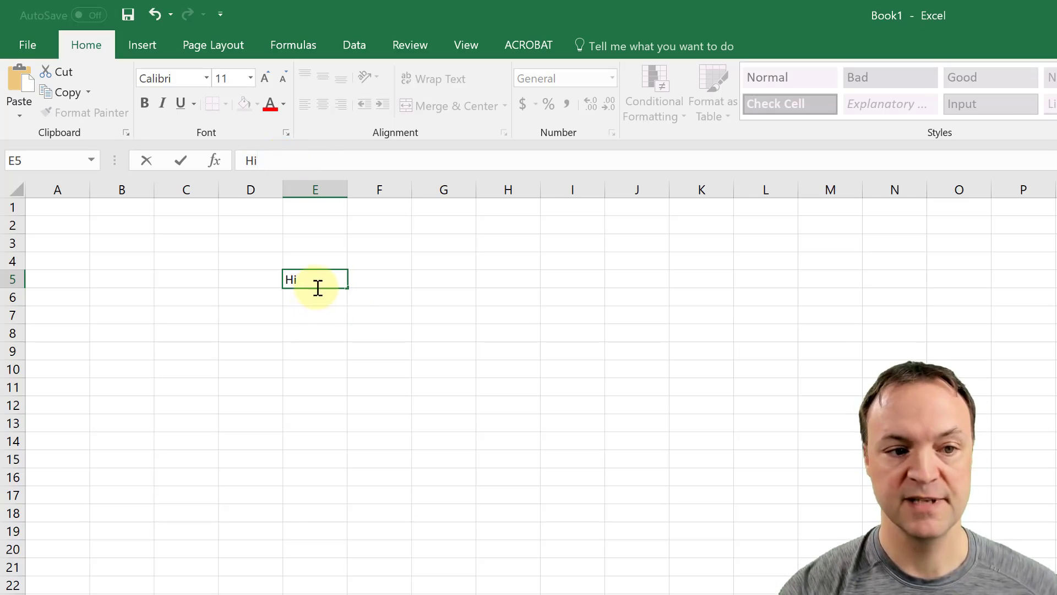
left_click(366, 284)
- Select cells E5, F5 and G5 in turn to check their contents, and return to F5
left_click(292, 279)
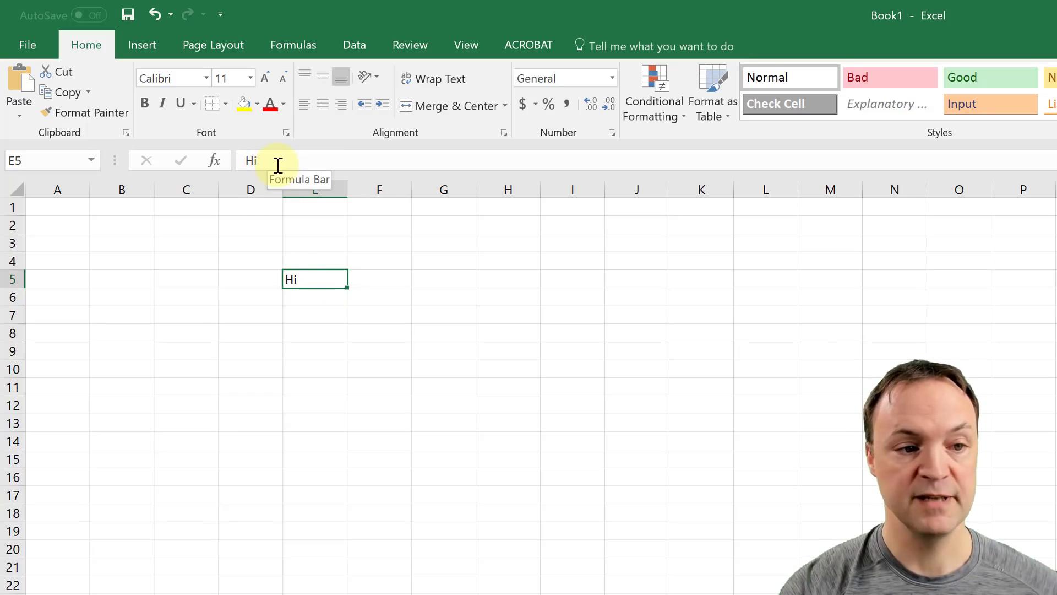
left_click(378, 281)
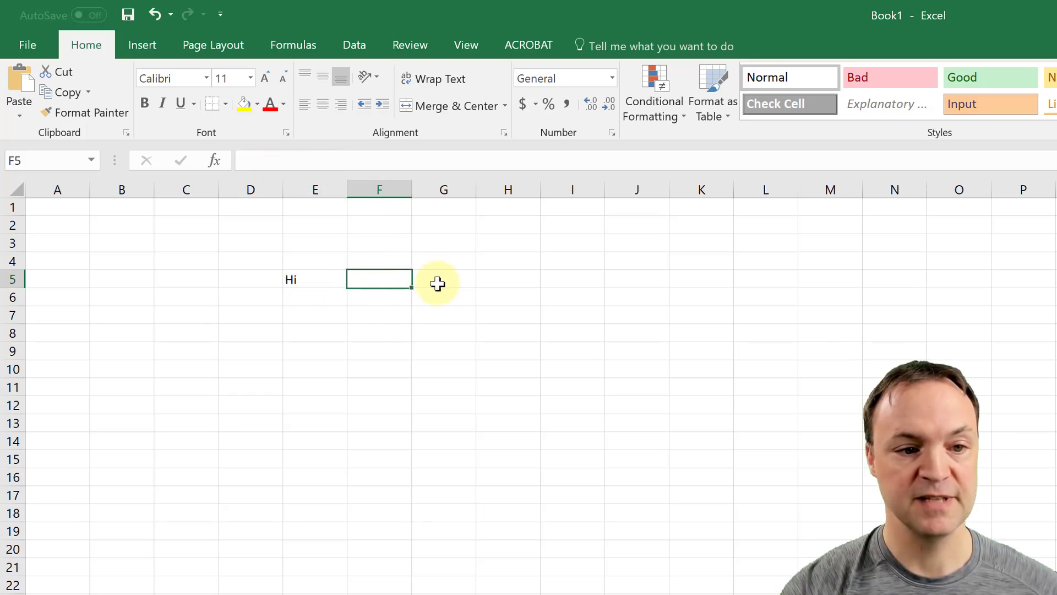
left_click(437, 283)
left_click(351, 278)
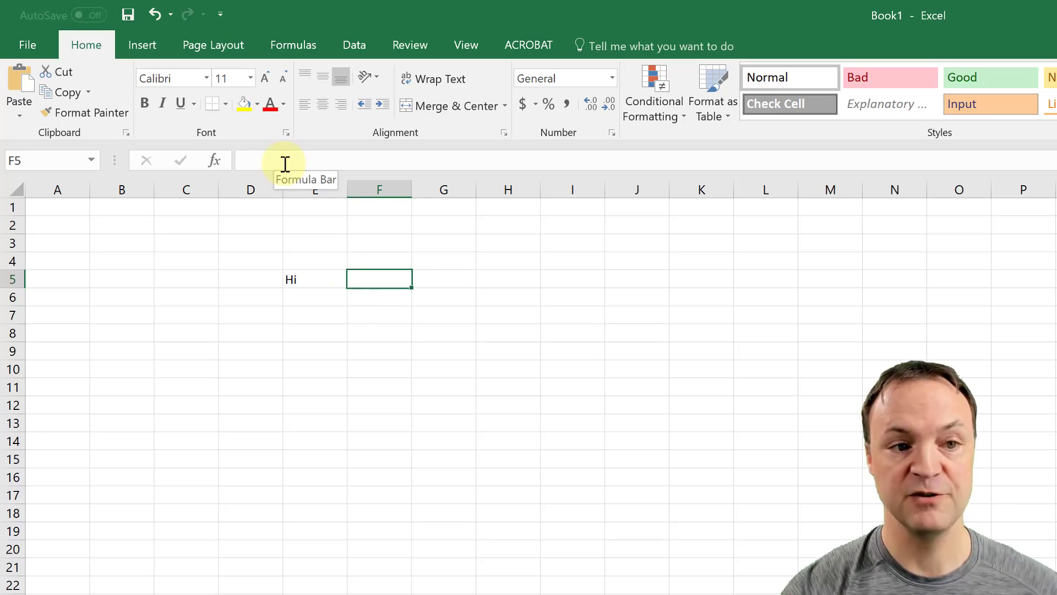
- Enter the text "Hello" directly in cell F5 and move to cell F11
double_click(376, 279)
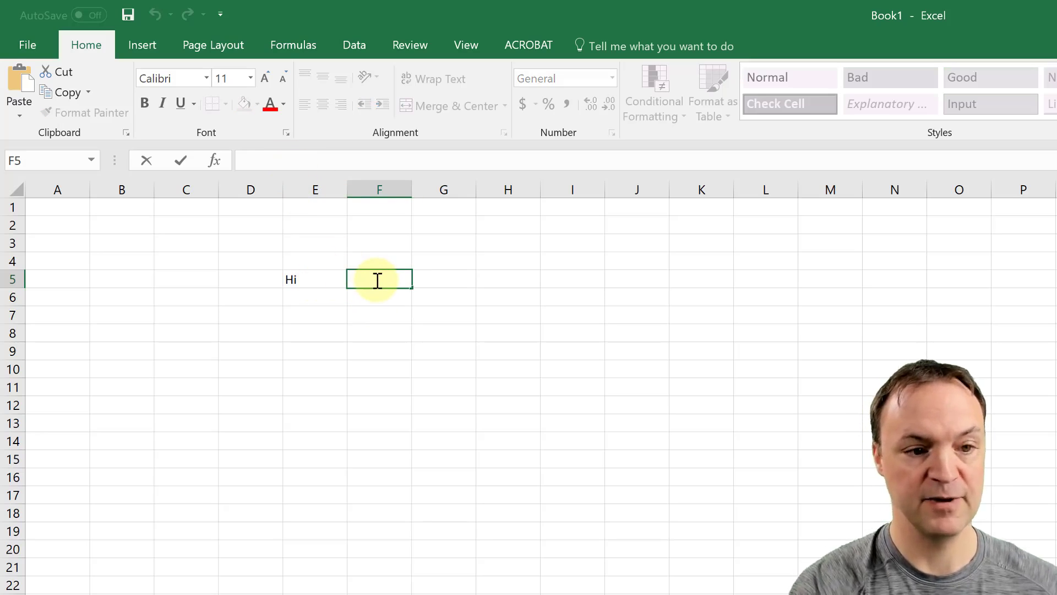
type("Hello")
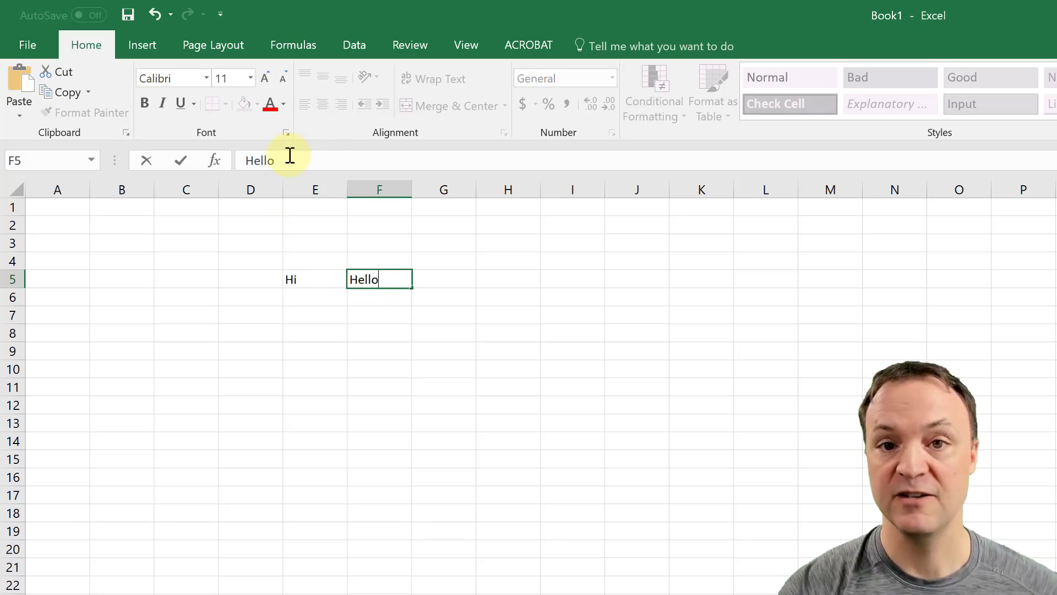
left_click(411, 392)
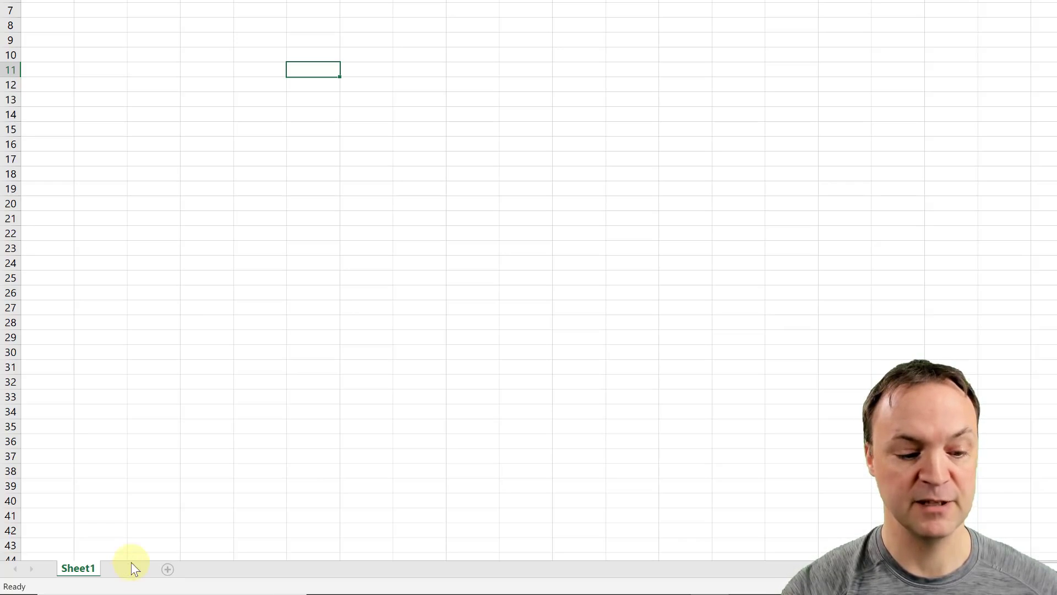
- Add two new worksheets, Sheet2 and Sheet3, to the workbook
left_click(126, 569)
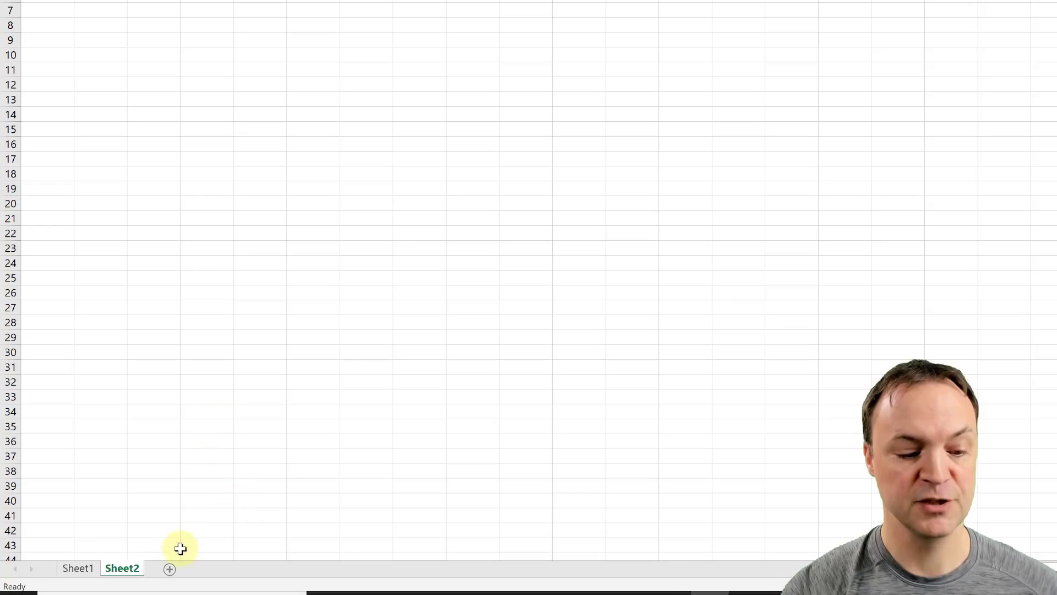
left_click(171, 569)
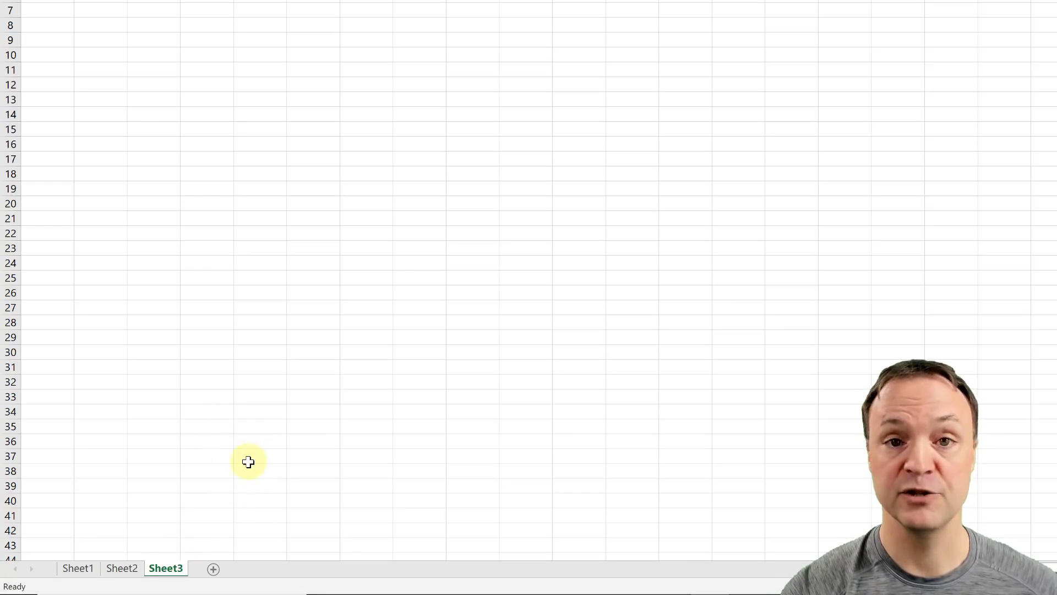
- Rename Sheet2 as "Data" and select cells C28:D28 on it
double_click(81, 566)
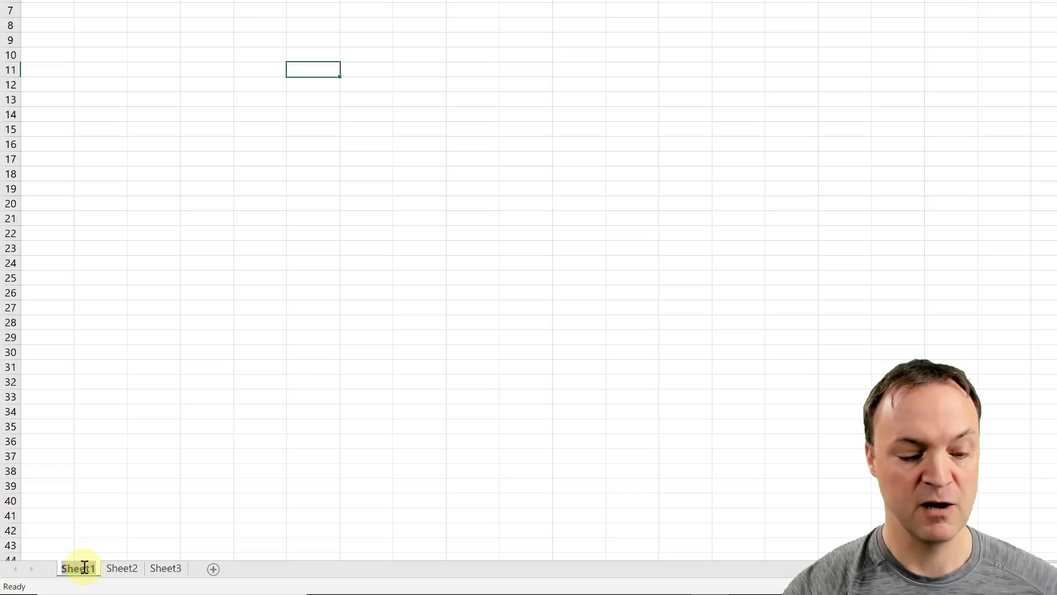
left_click(117, 569)
double_click(119, 570)
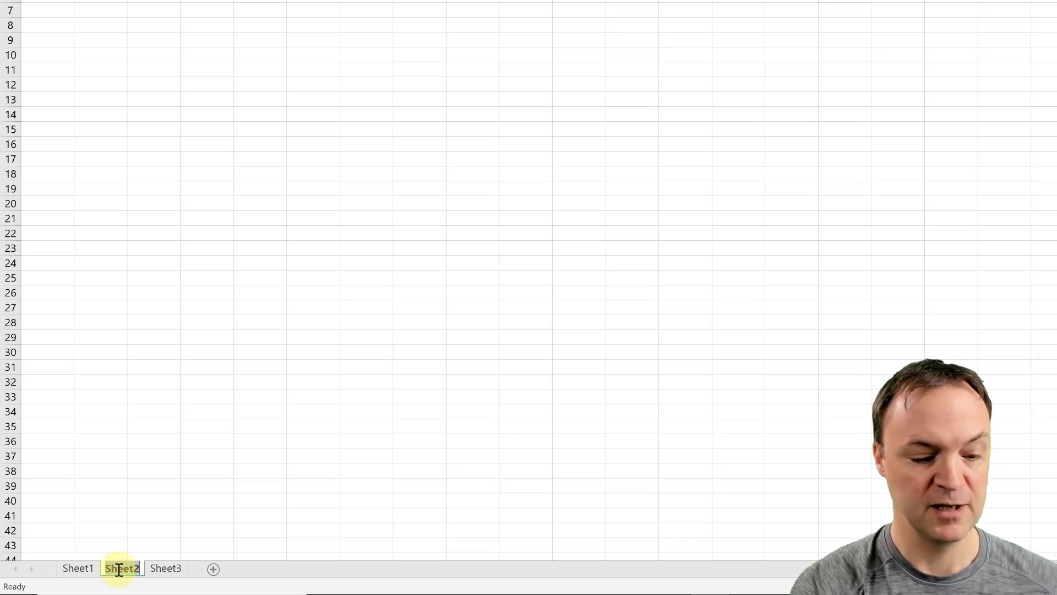
type("Data")
key("Return")
left_click(175, 327)
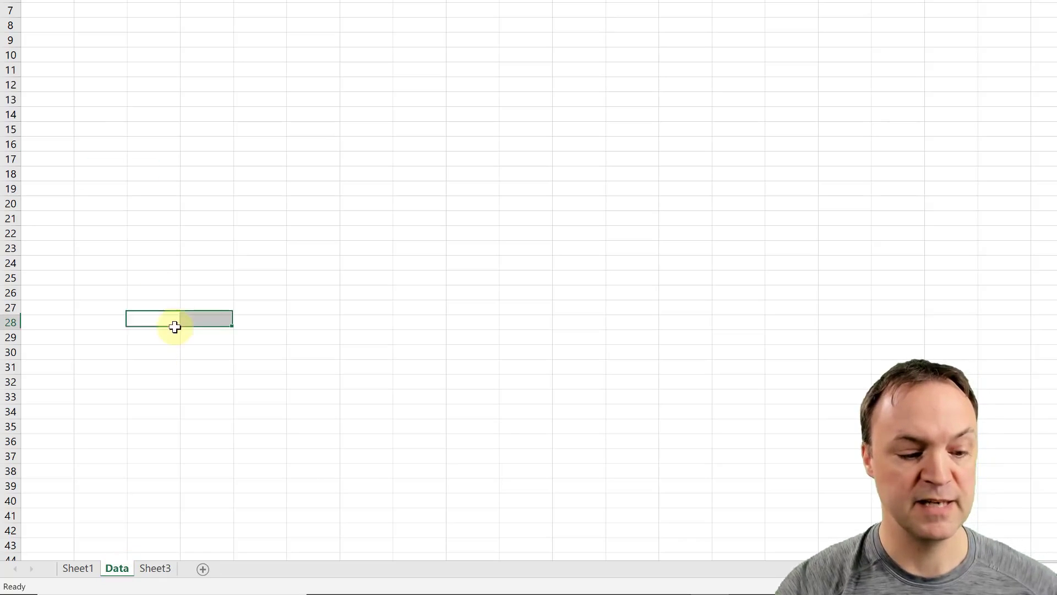
- Switch to Sheet1 and move the Data sheet to the end of the sheet order, after Sheet3
left_click(76, 569)
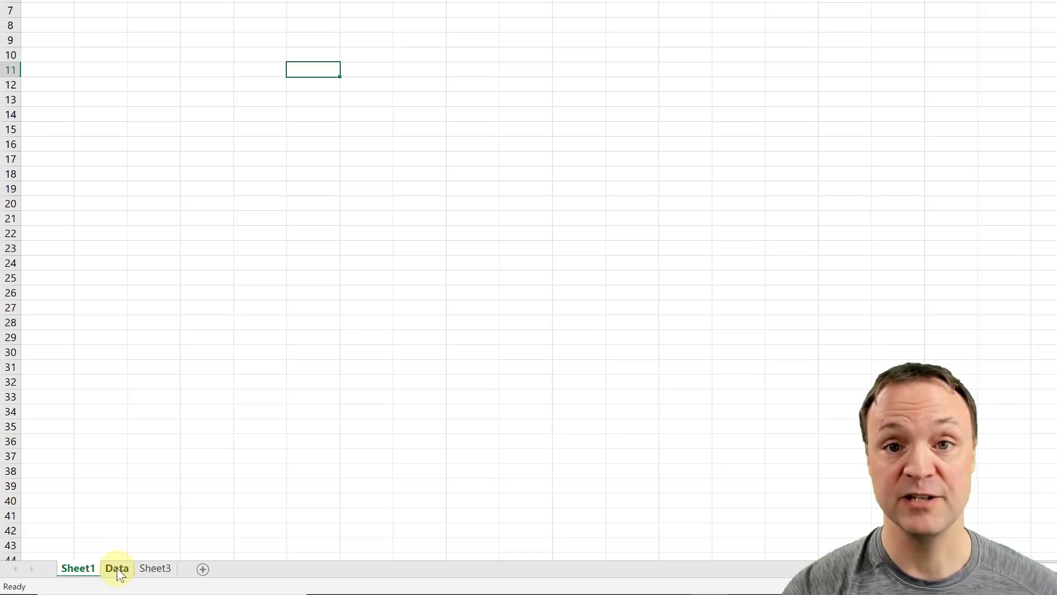
left_click_drag(117, 567, 182, 569)
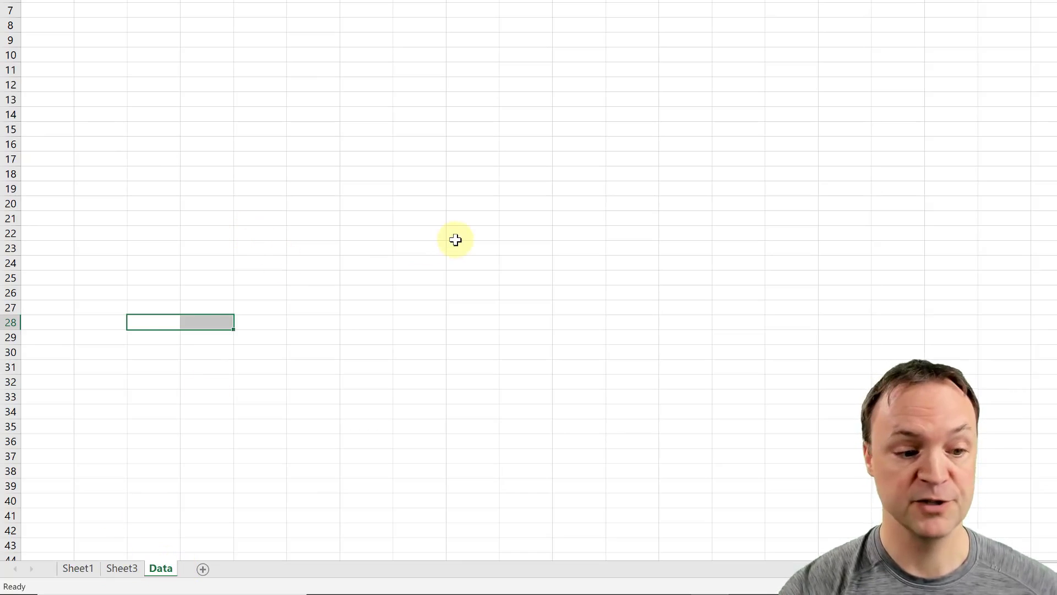
left_click(481, 201)
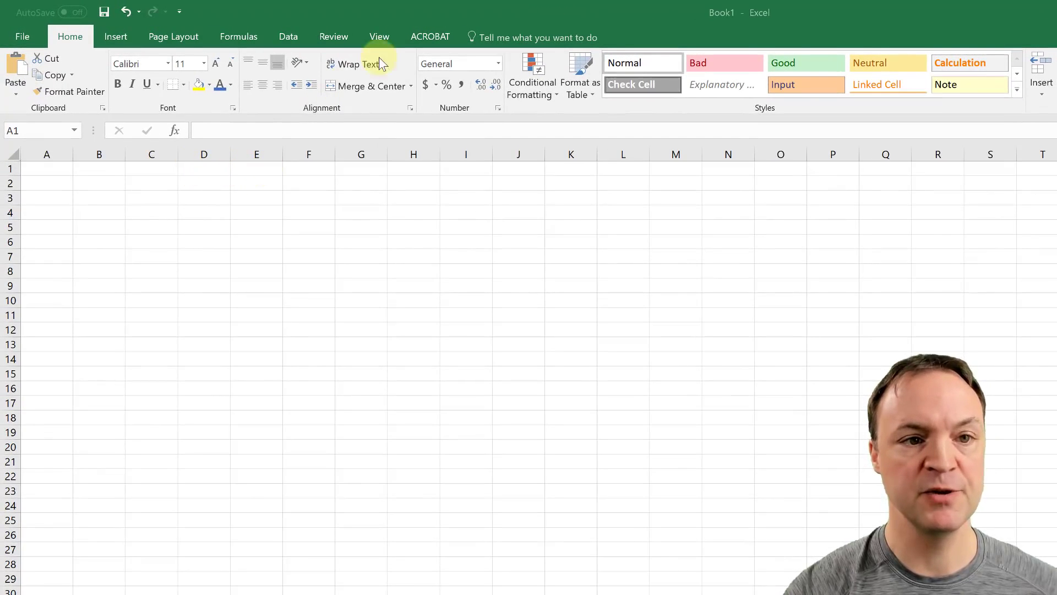
- Set the worksheet's zoom magnification to 200%
left_click(378, 35)
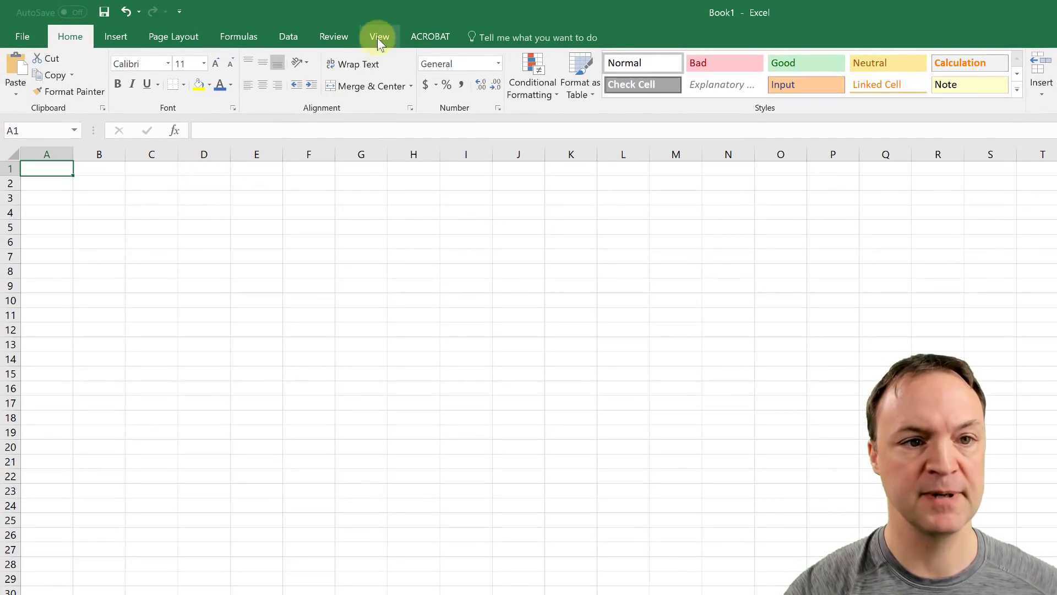
left_click(381, 34)
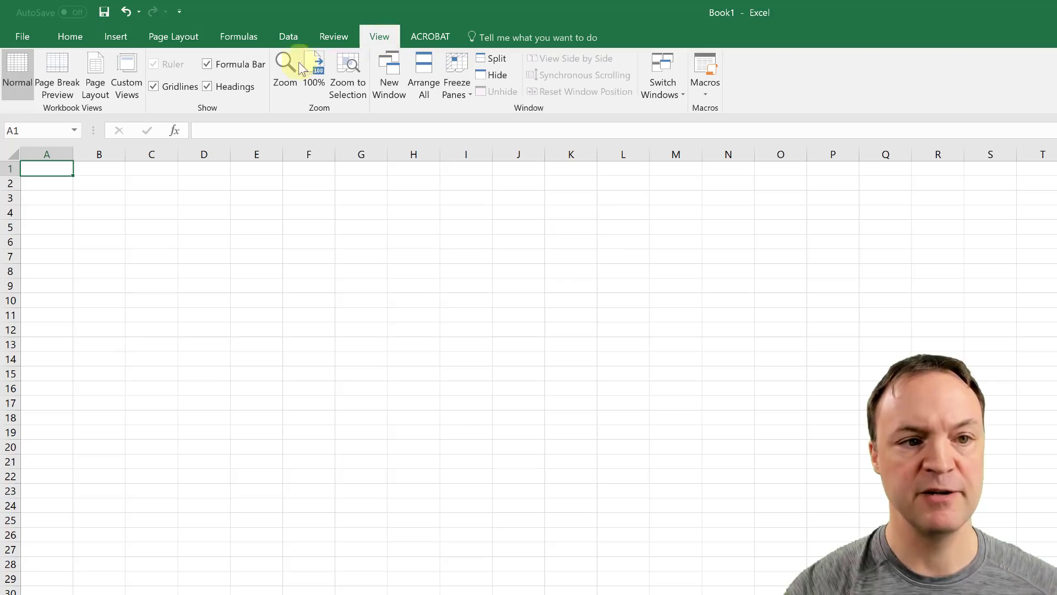
left_click(282, 74)
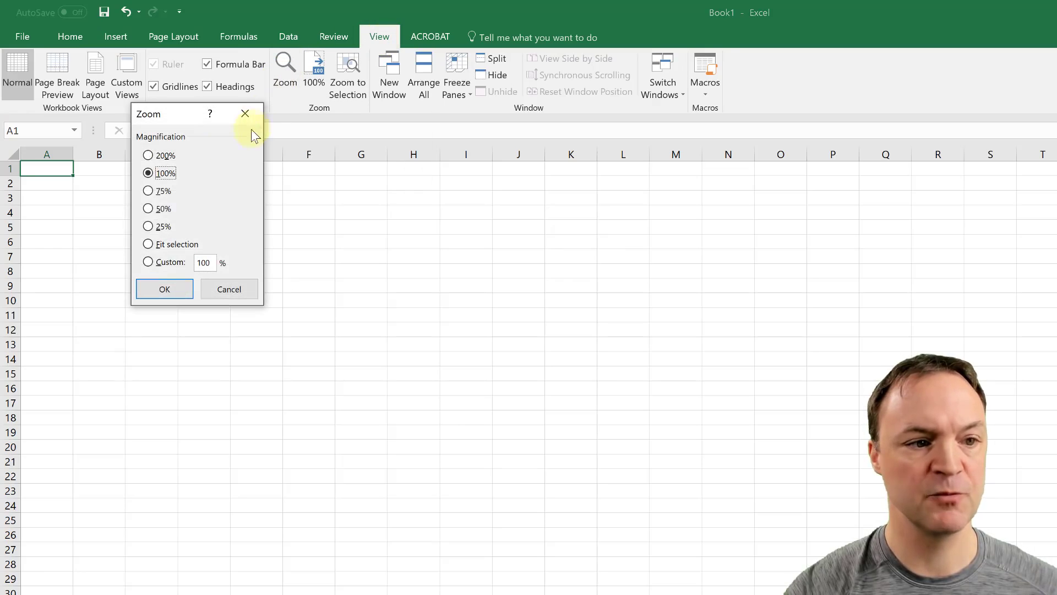
left_click(159, 156)
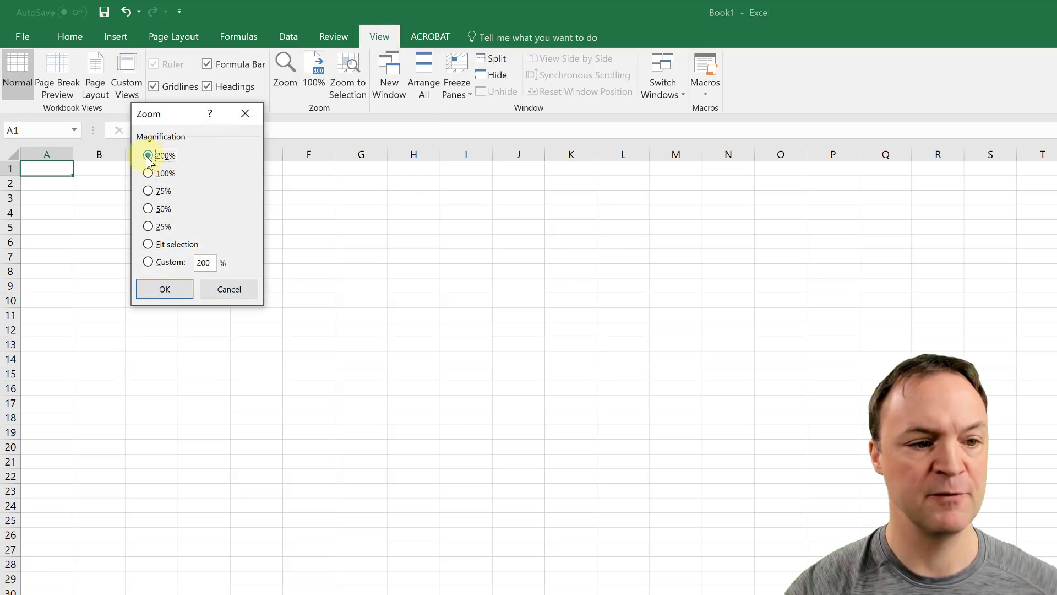
left_click(160, 288)
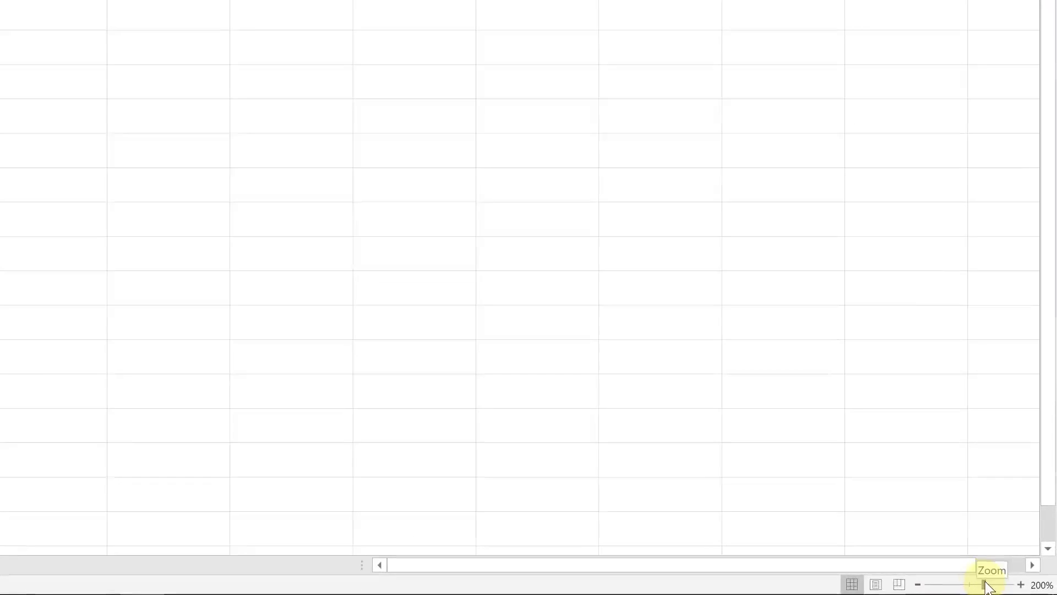
mouse_move(987, 586)
left_mouse_down()
mouse_move(968, 586)
mouse_move(983, 584)
left_mouse_up()
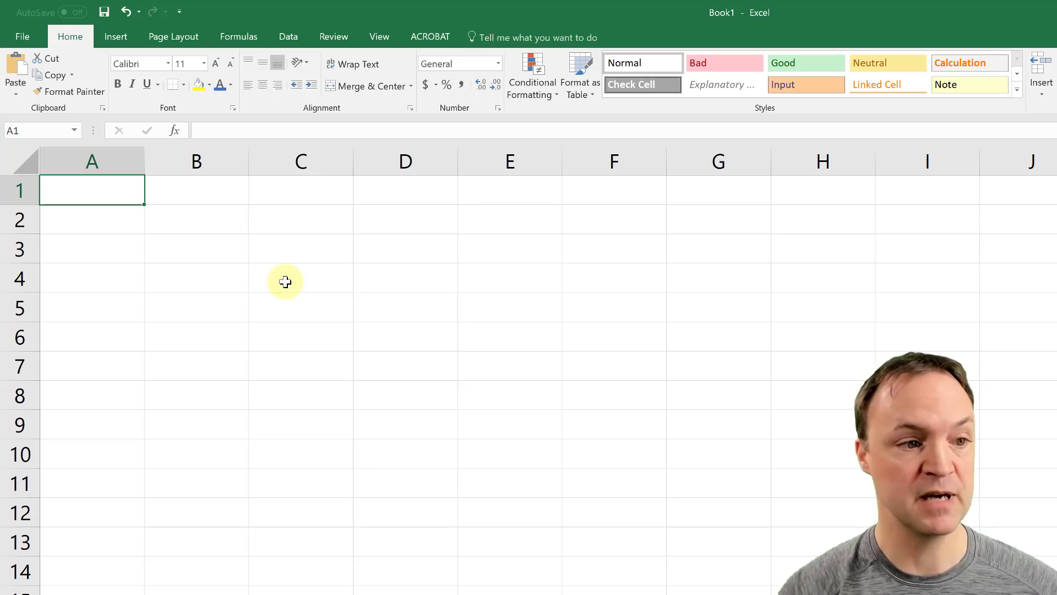
- Enter the column headers "Rank", "Title" and "Studio" in cells A1, B1 and C1
double_click(97, 194)
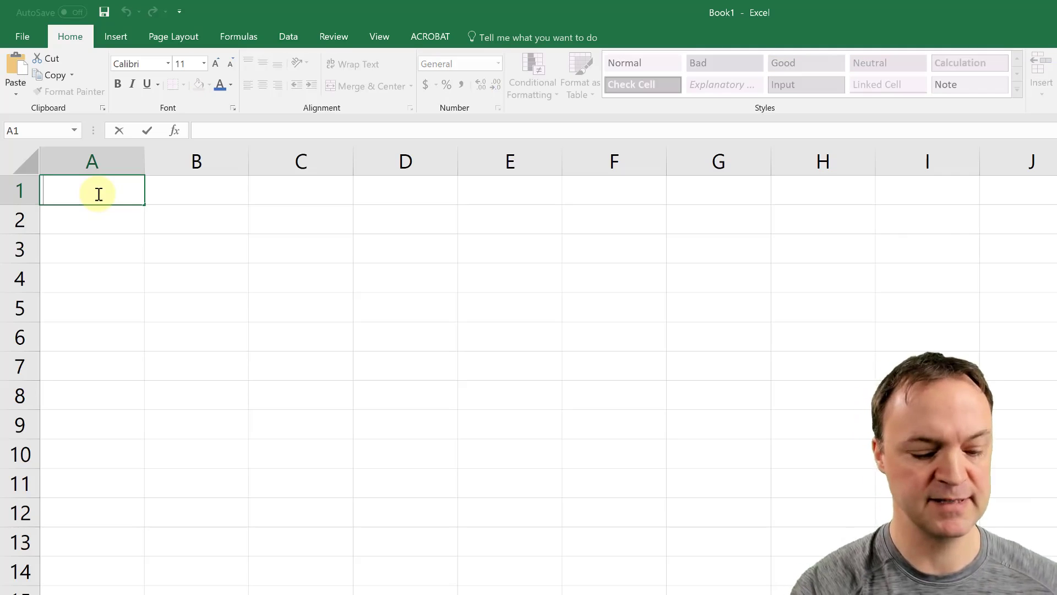
type("Rank")
key("Tab")
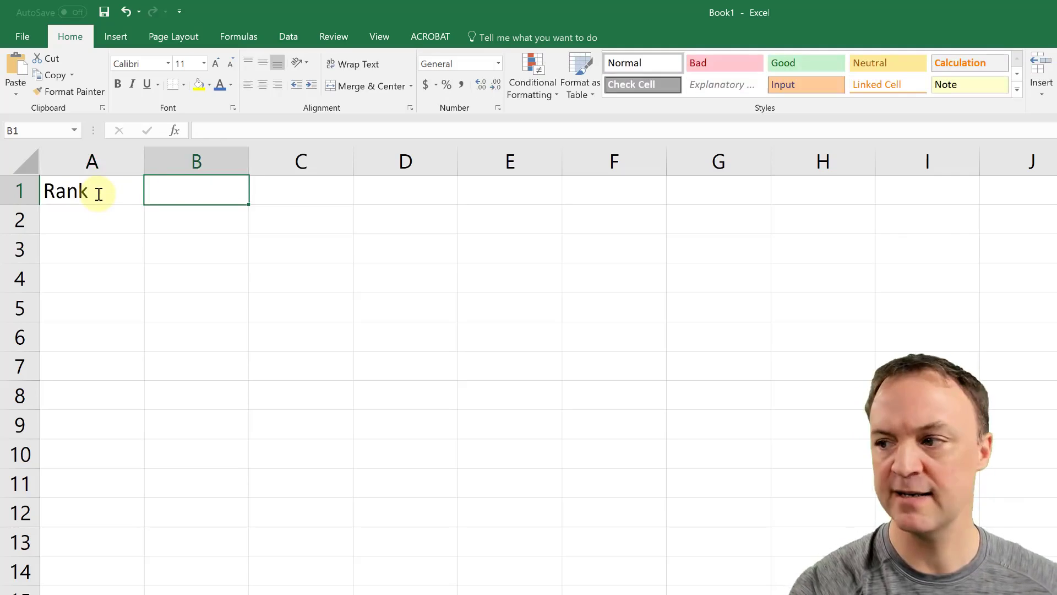
type("Title")
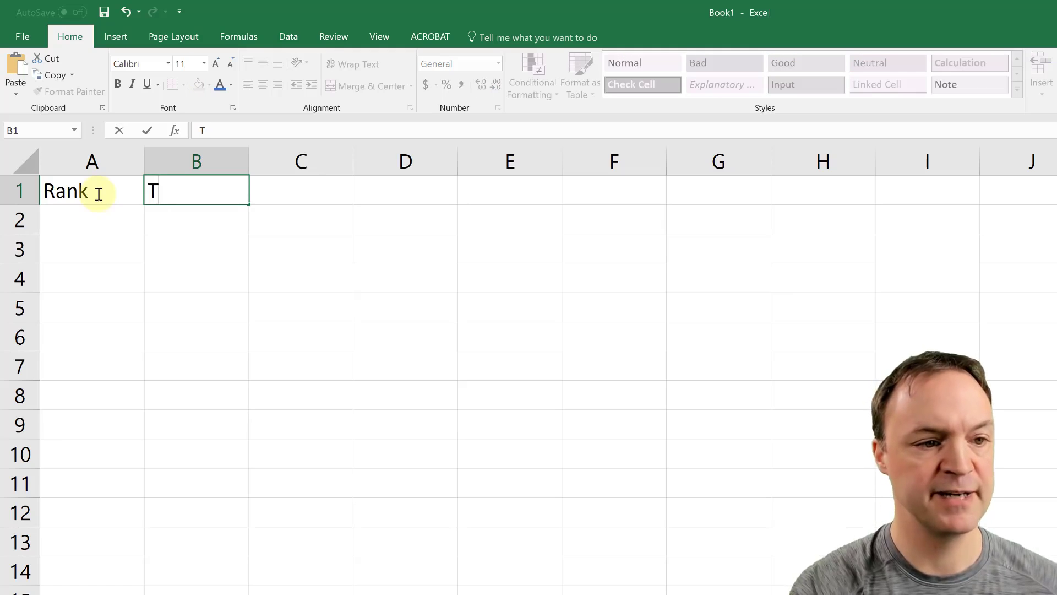
key("Tab")
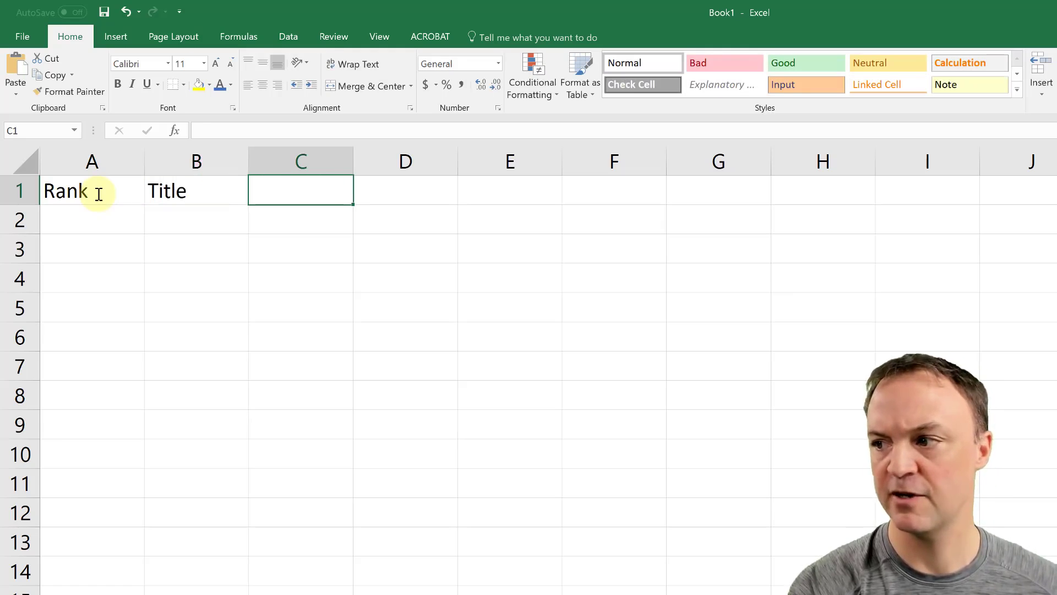
type("Studi")
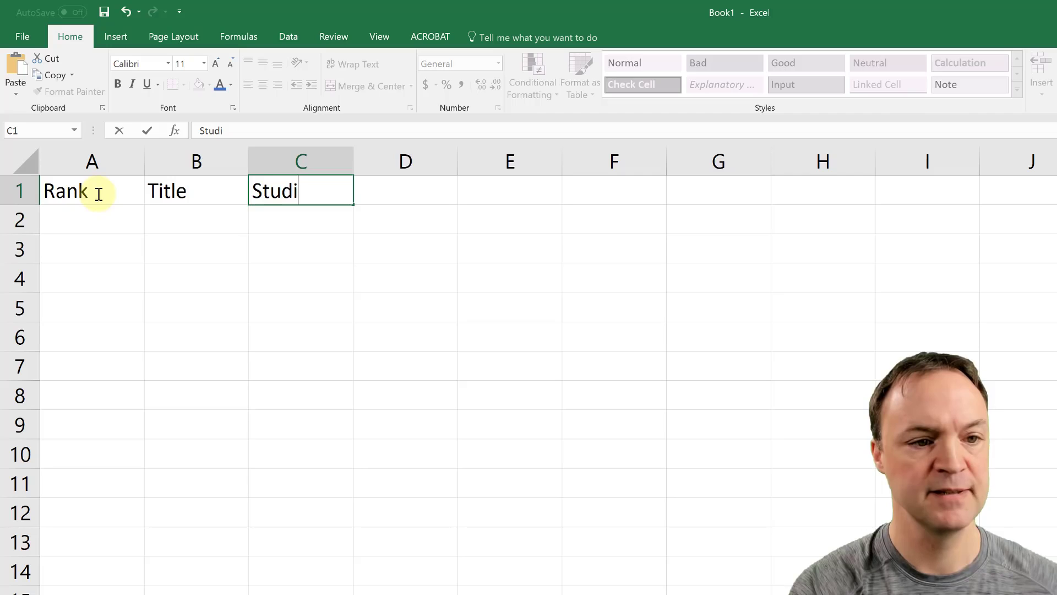
type("o")
key("Tab")
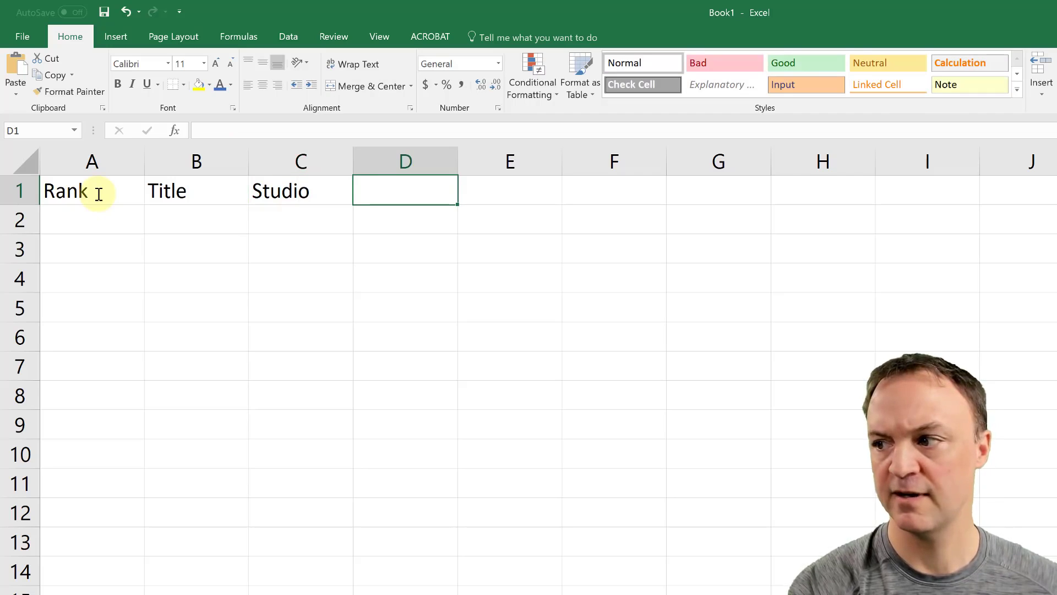
- Enter the column headers "Worldwide" in cell D1 and "Domestic" in cell E1
type("Wor")
type("d")
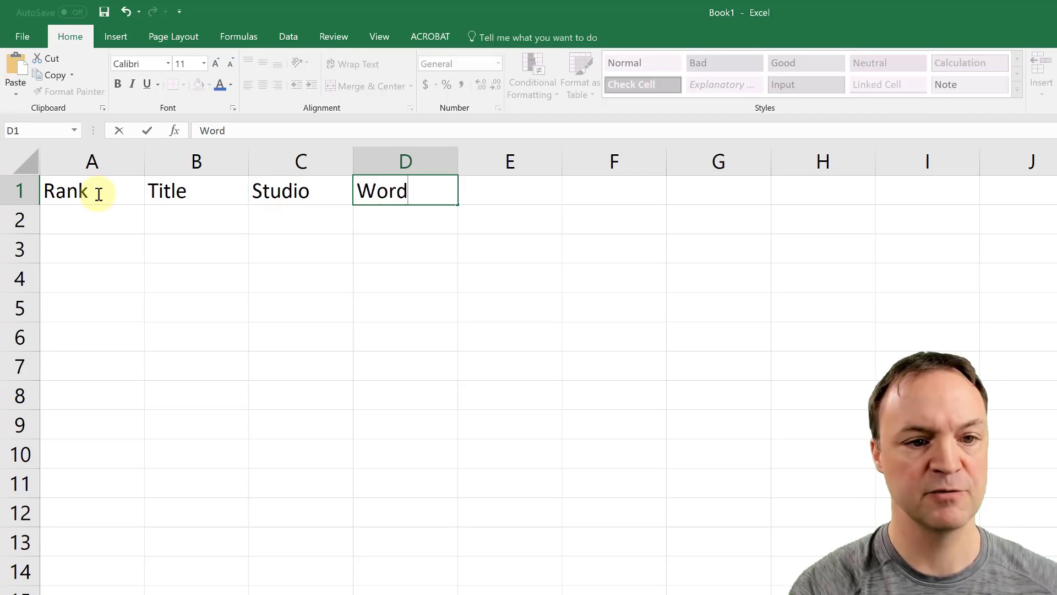
key("BackSpace")
type("ldwide")
key("Tab")
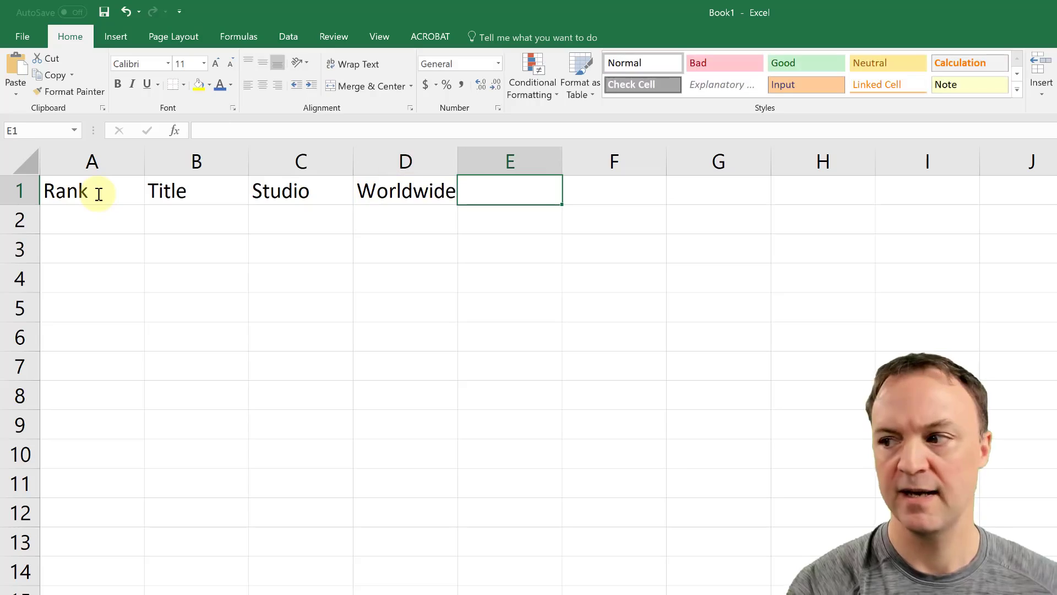
type("Domestic")
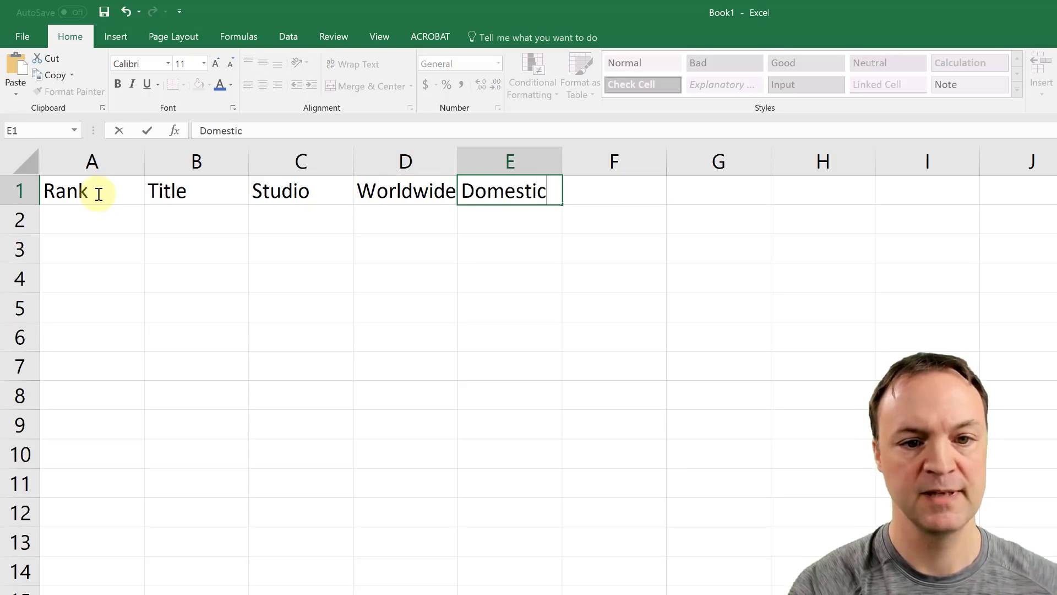
key("Tab")
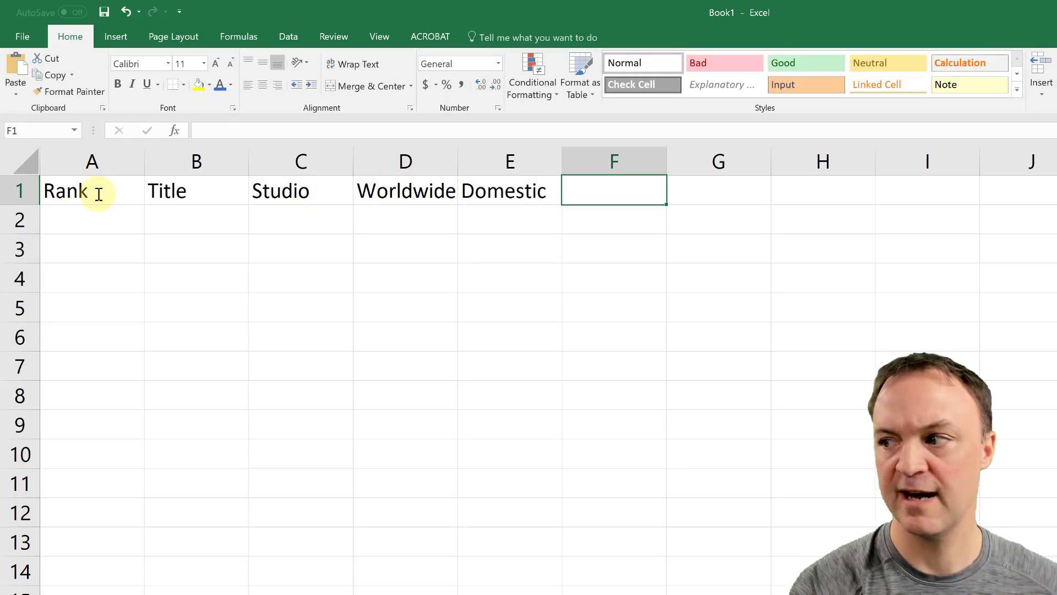
- Enter the column headers "Overseas" in cell F1 and "Year" in cell G1, finishing with cell A1 selected
type("OVer")
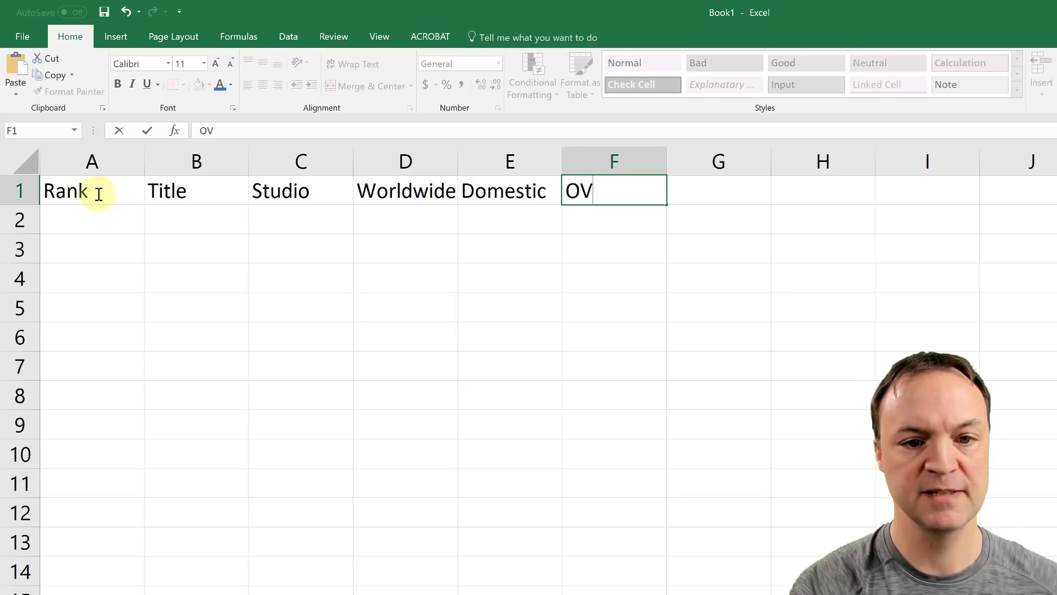
key("BackSpace")
key("BackSpace")
key("BackSpace")
type("verseas")
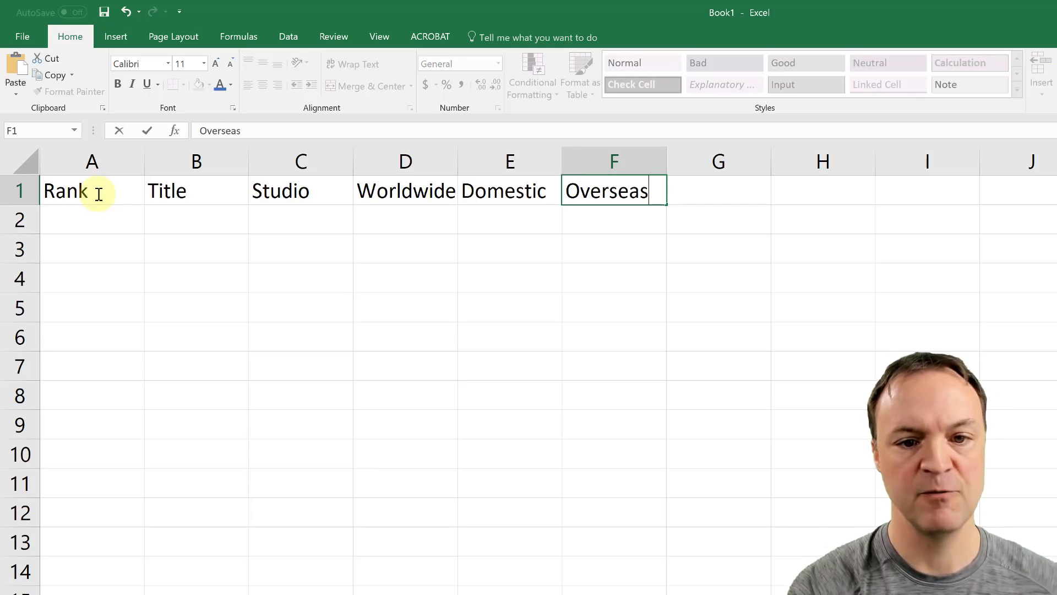
key("Tab")
type("Year")
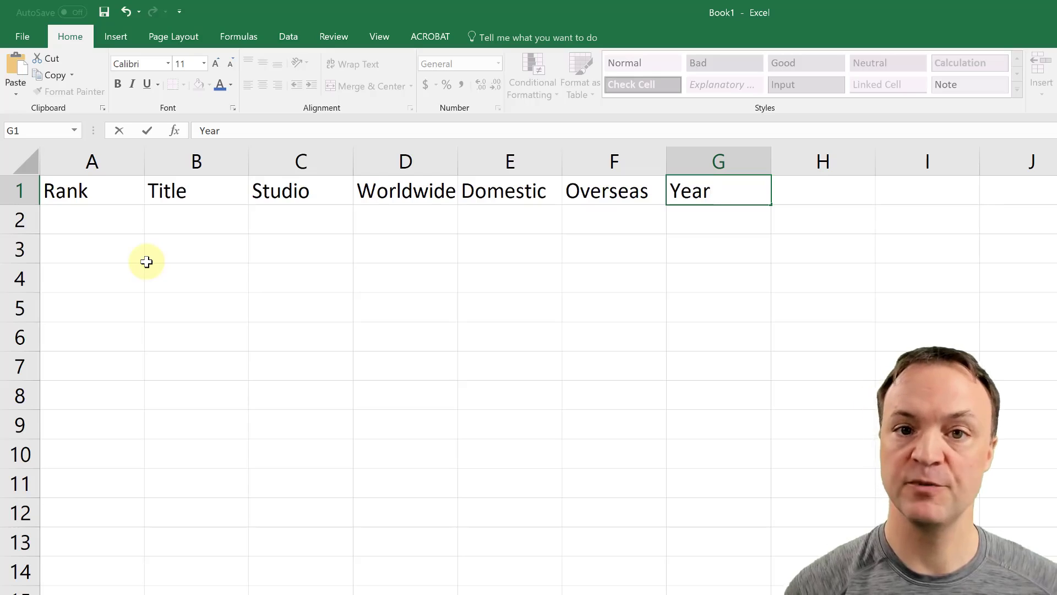
left_click(77, 190)
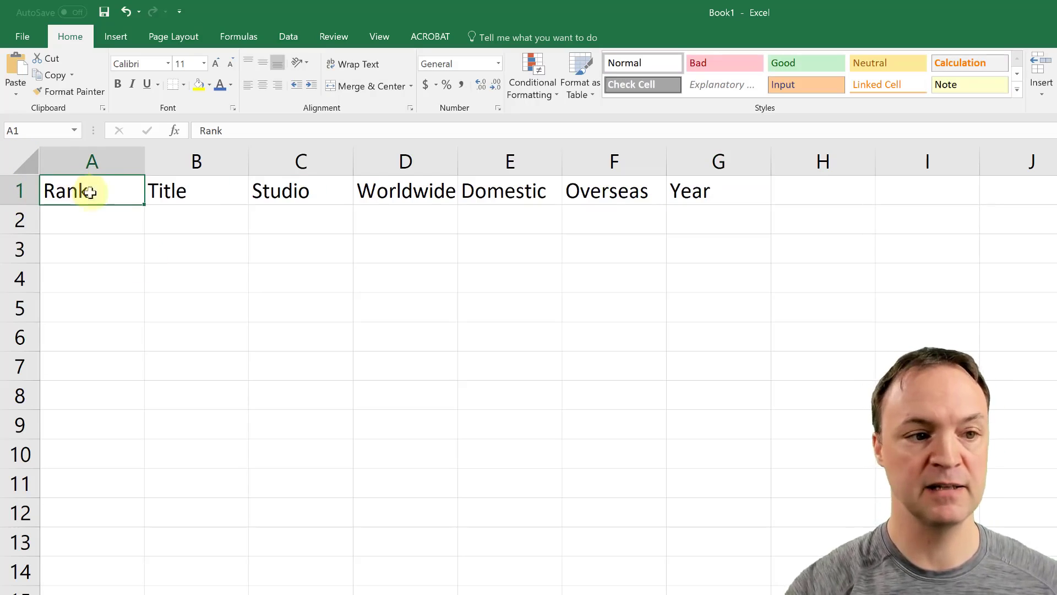
- Select cells B1 and E6 in turn and return to cell A1
left_click(182, 185)
left_click(515, 339)
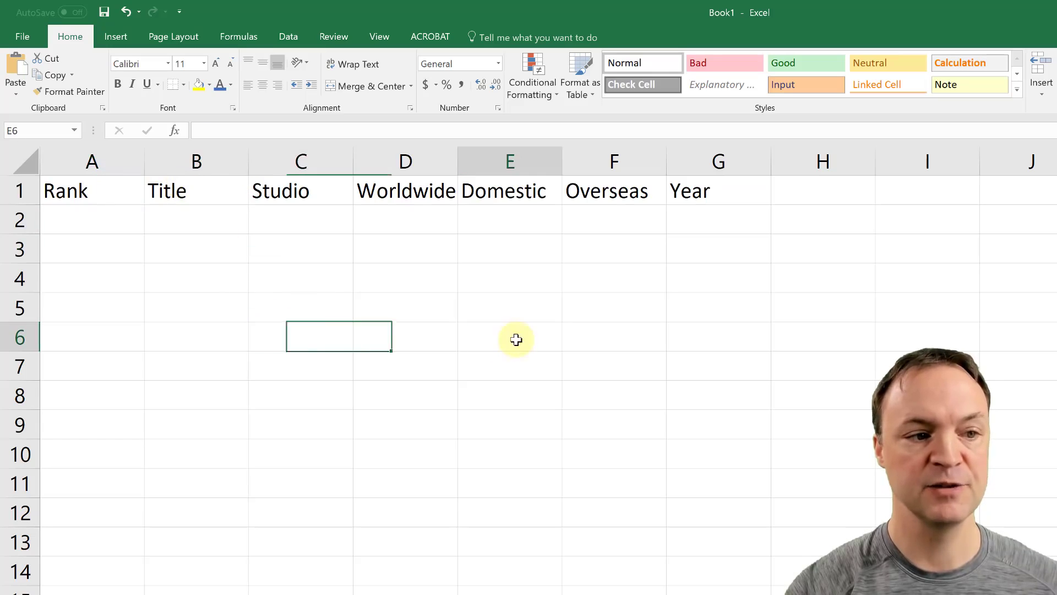
left_click(92, 190)
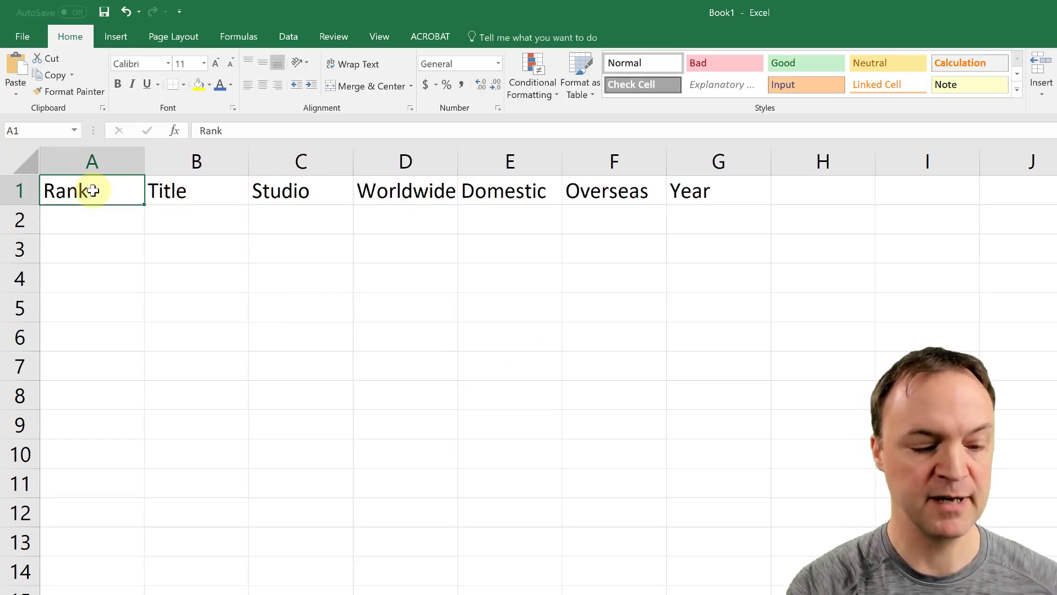
- Move the active cell one cell at a time along row 1 from A1 to F1 and back to A1
key("Right")
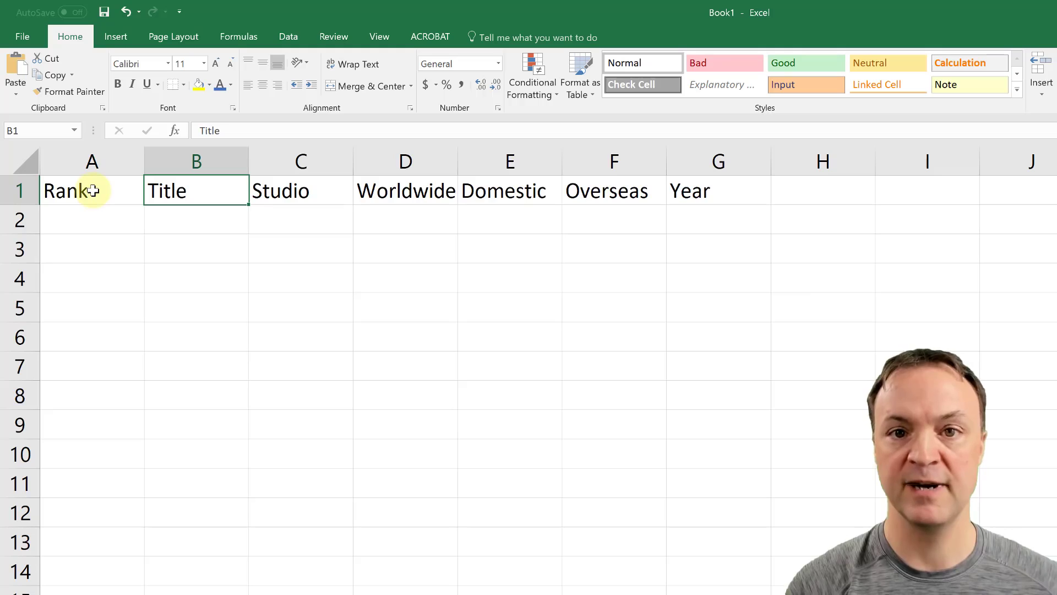
key("Right")
key("Right")
key("Right")
key("Right")
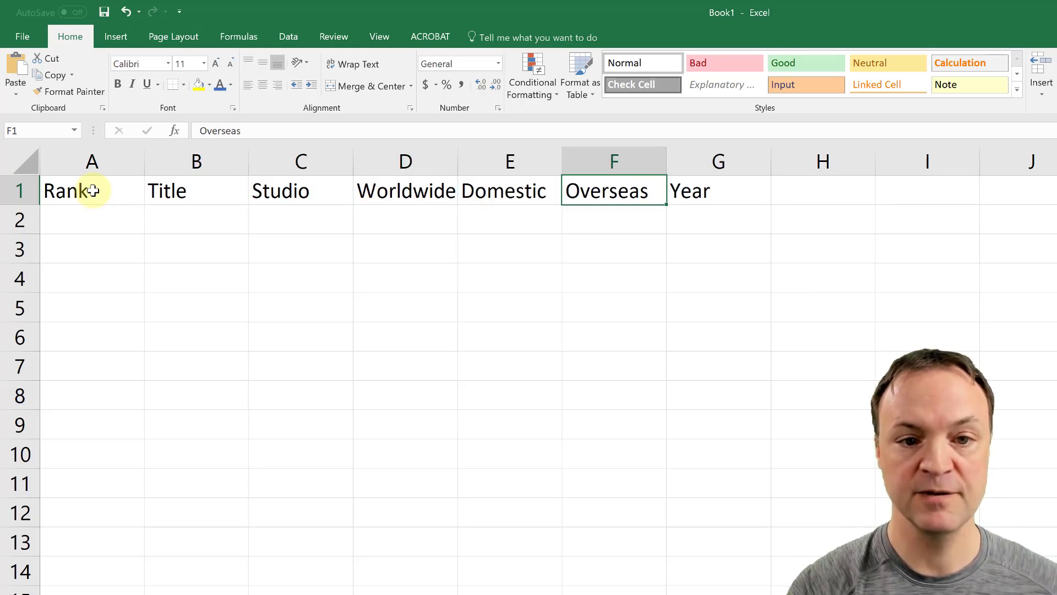
key("Left")
key("Left")
key("Left")
key("Left")
key("Left")
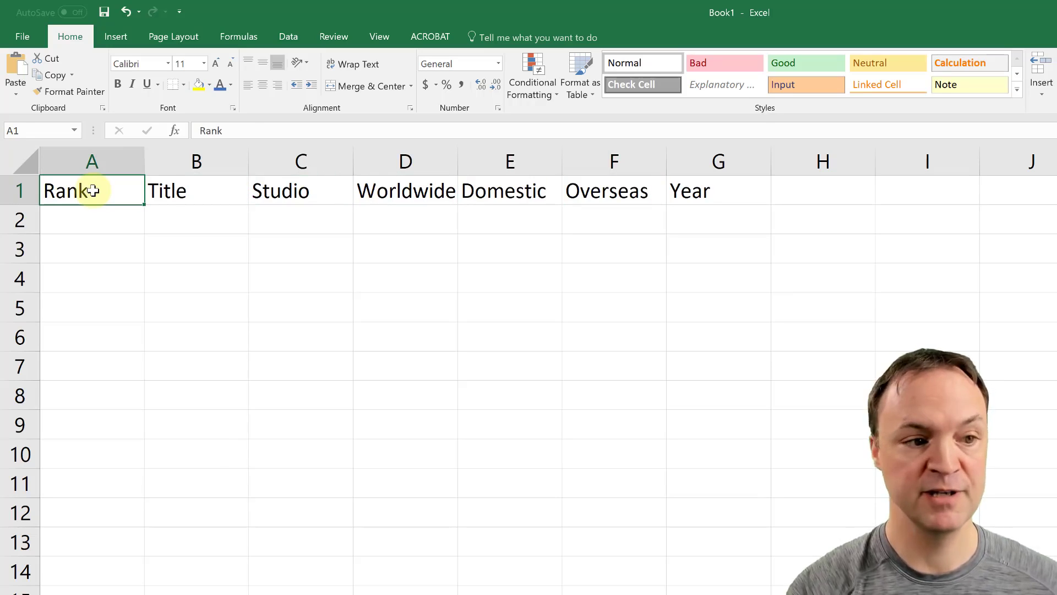
- Move the active cell one cell at a time down column A to A5 and back up to A1
key("Down")
key("Down")
key("Down")
key("Down")
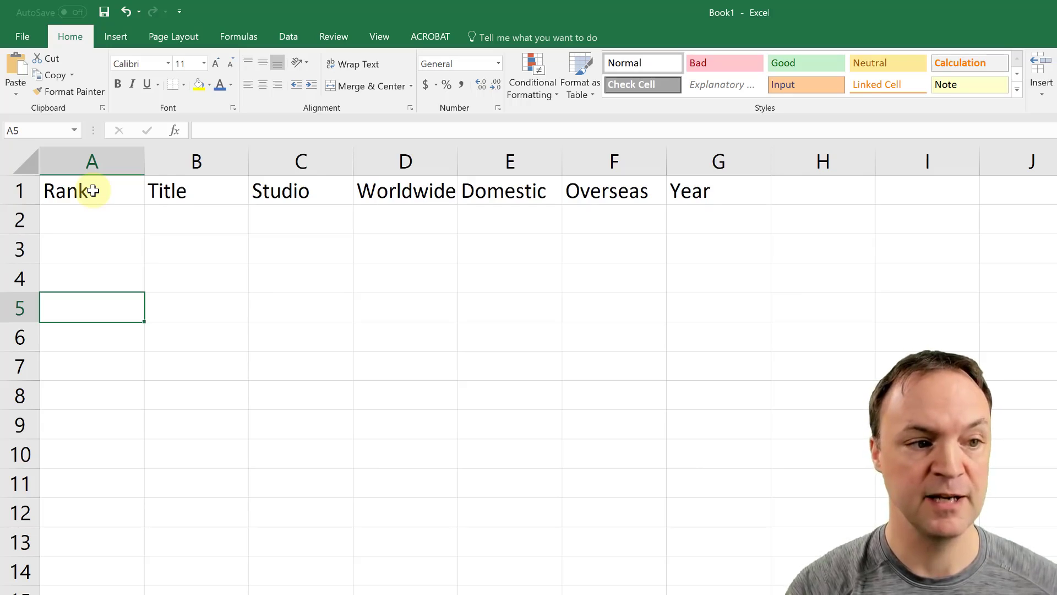
key("Up")
key("Up")
key("Up")
key("Up")
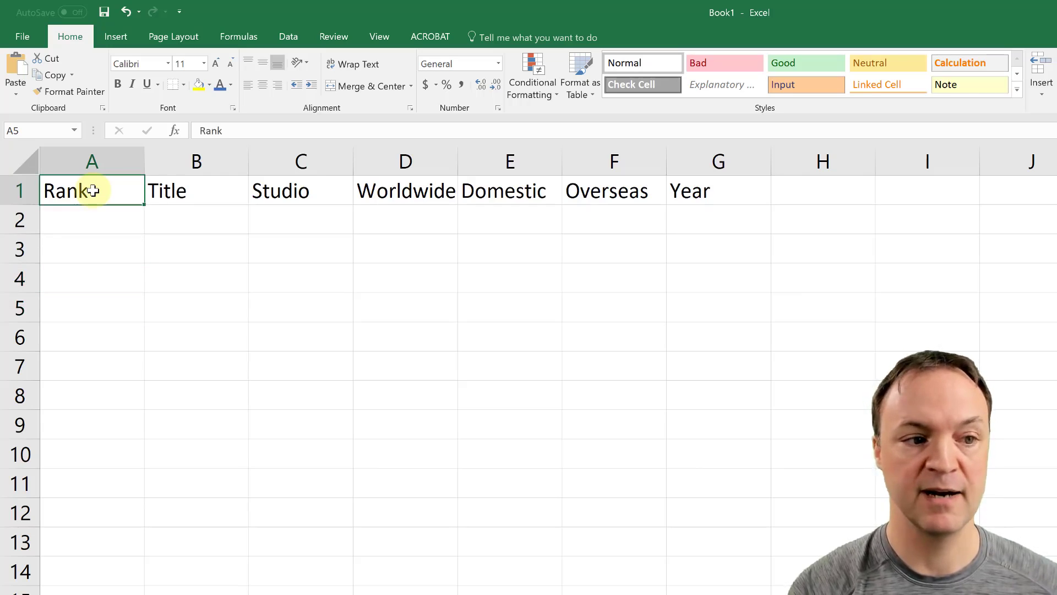
- Move the active cell one cell at a time from A1 through the cells below the headers to E2
key("Right")
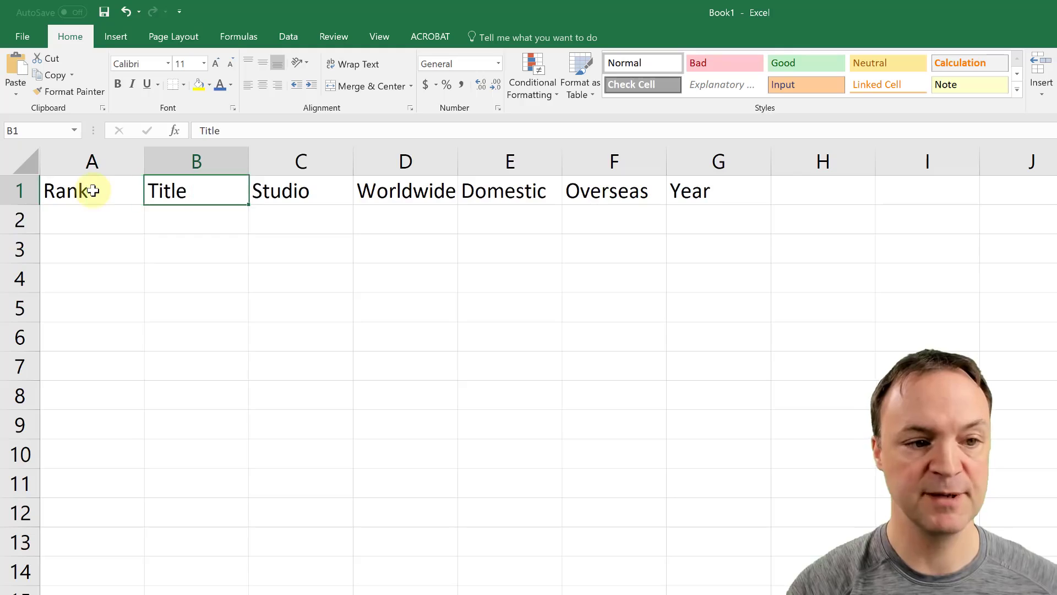
key("Down")
key("Down")
key("Right")
key("Right")
key("Up")
key("Right")
key("Right")
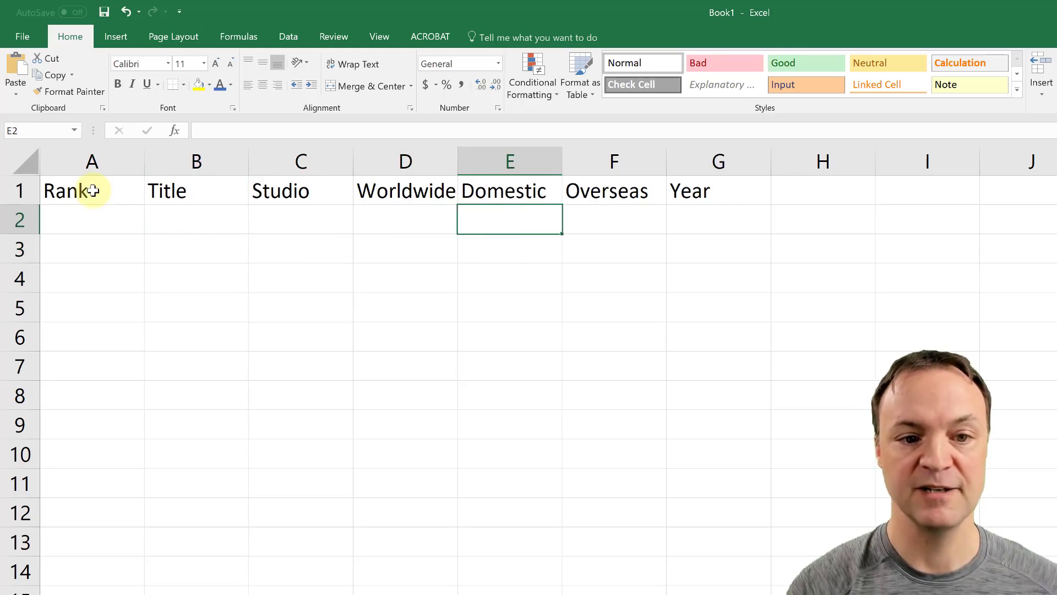
- Move the active cell around the cells near E2 and back along row 1 to A1
key("Down")
key("Right")
key("Up")
key("Up")
key("Left")
key("Left")
key("Left")
key("Left")
key("Left")
key("Left")
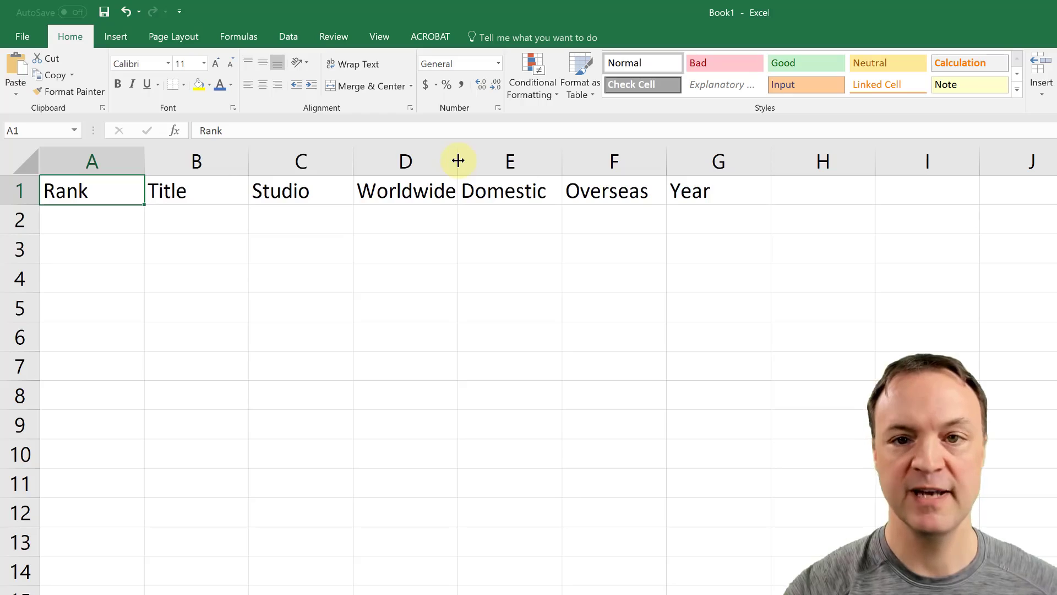
- Widen column D slightly beyond its "Worldwide" header and make row 1 slightly taller
left_click_drag(458, 160, 471, 160)
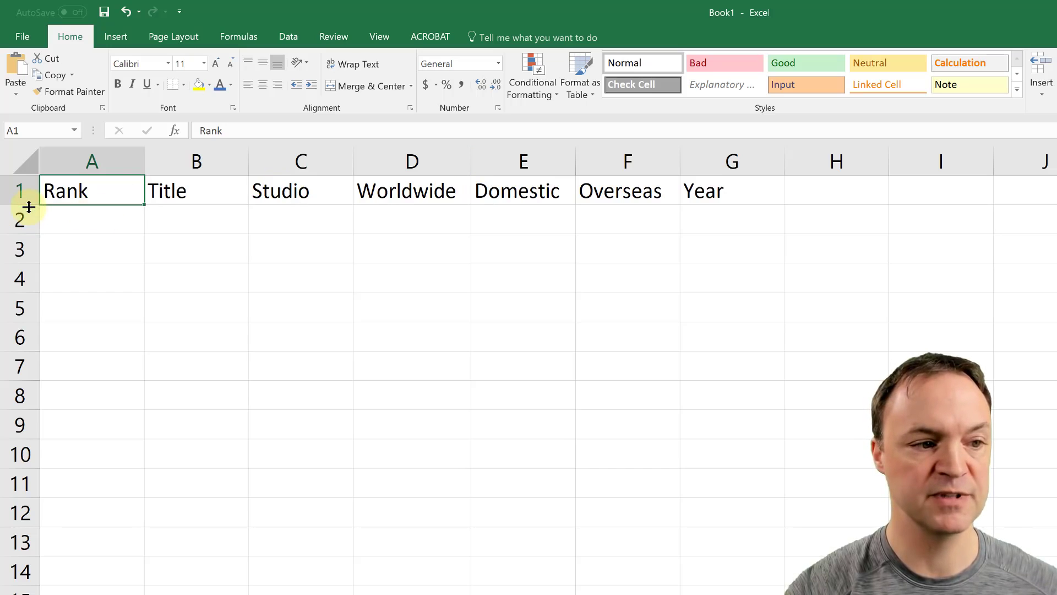
left_click_drag(29, 206, 30, 216)
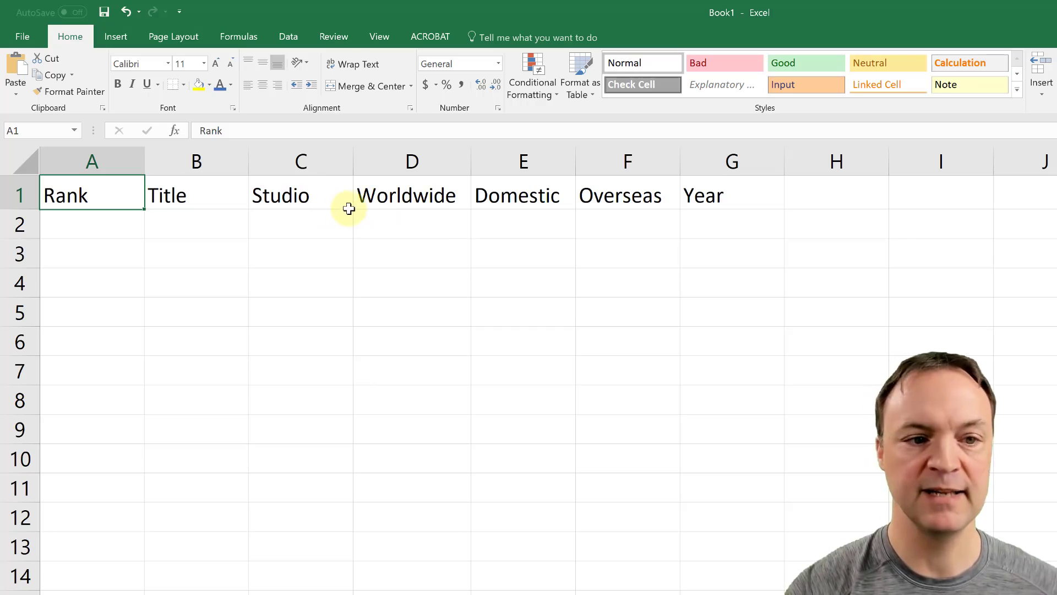
- Edit the header in cell C1 to read "Studio in the US" and commit it by selecting cell D3
double_click(328, 196)
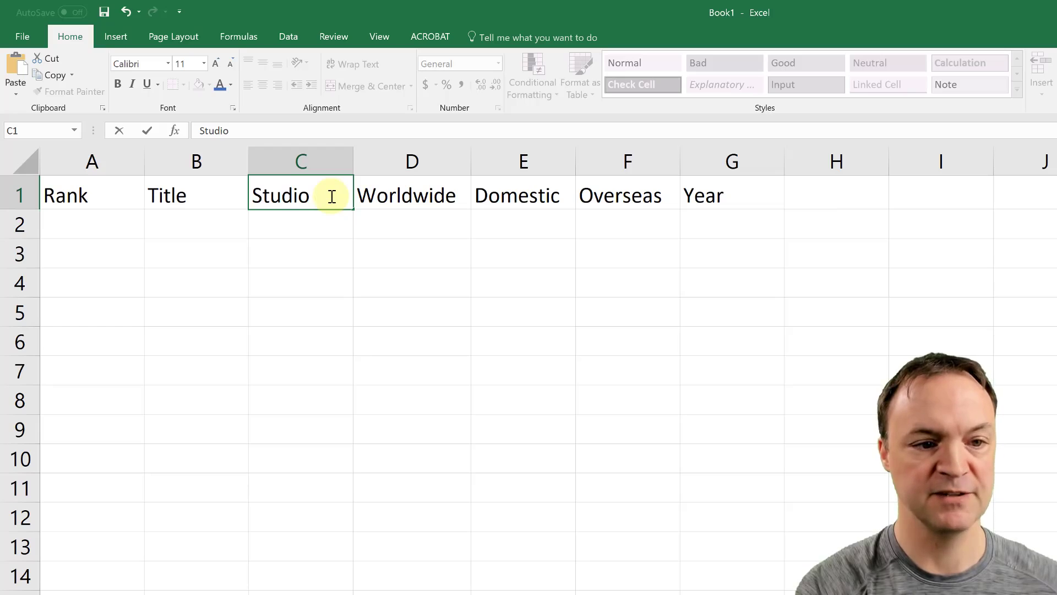
type("in the unit")
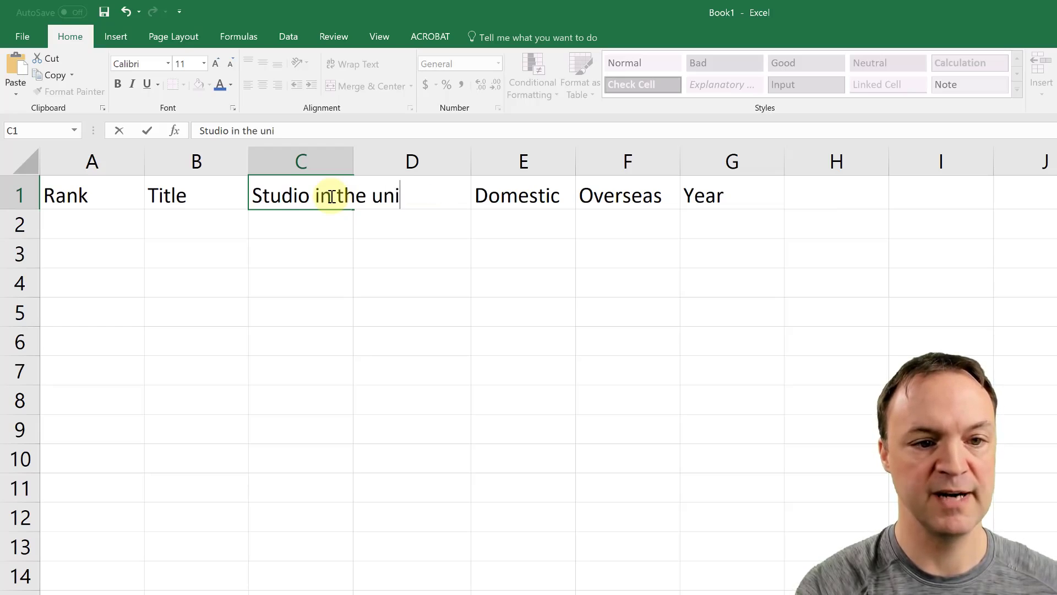
key("BackSpace")
key("BackSpace")
key("BackSpace")
key("BackSpace")
type("US")
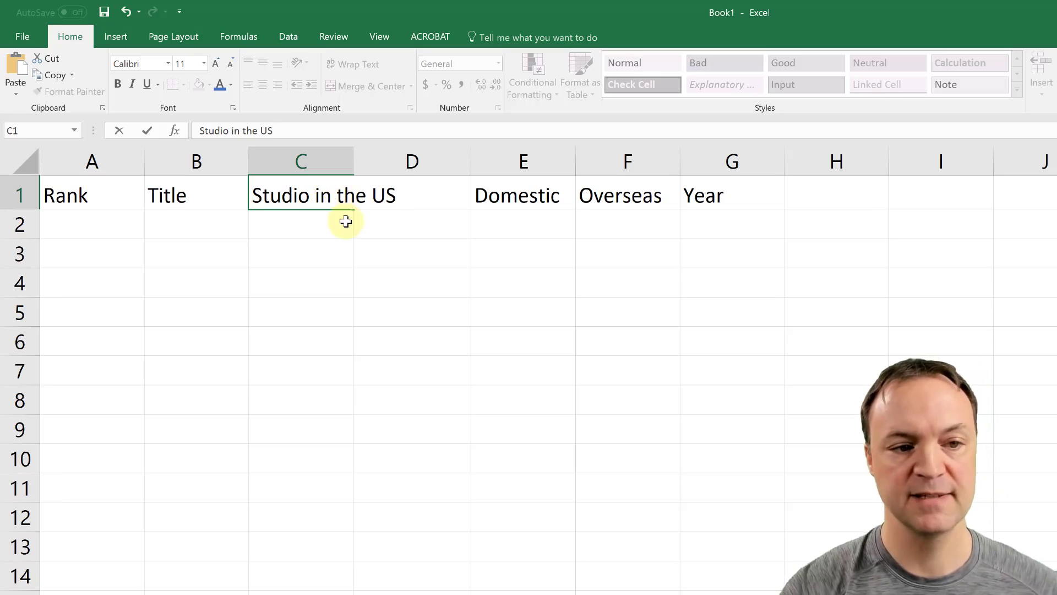
left_click(401, 244)
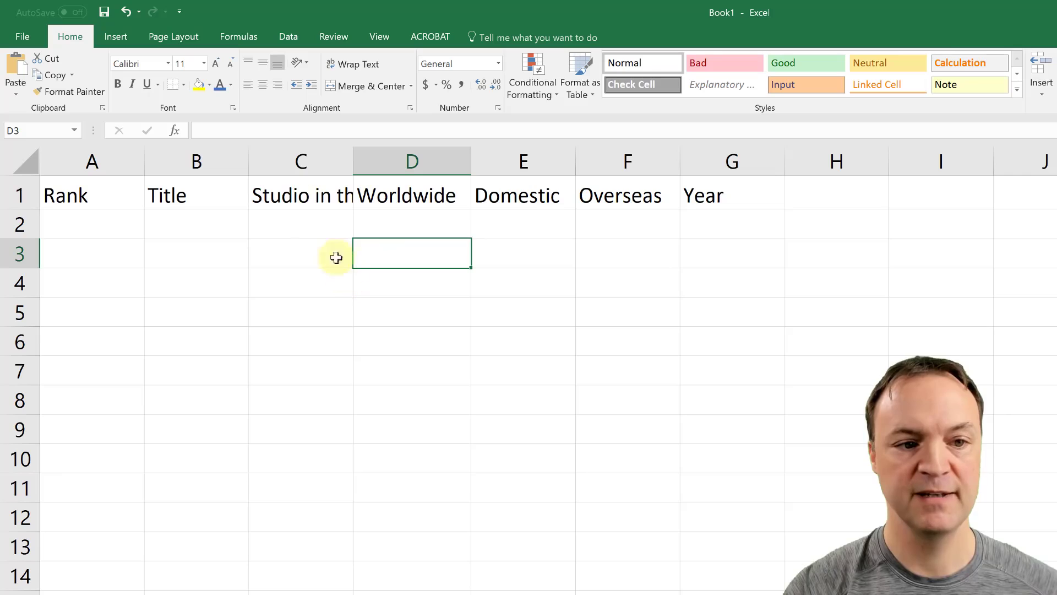
- Widen column C manually to fit the header in C1 and undo the last width change
left_click(379, 200)
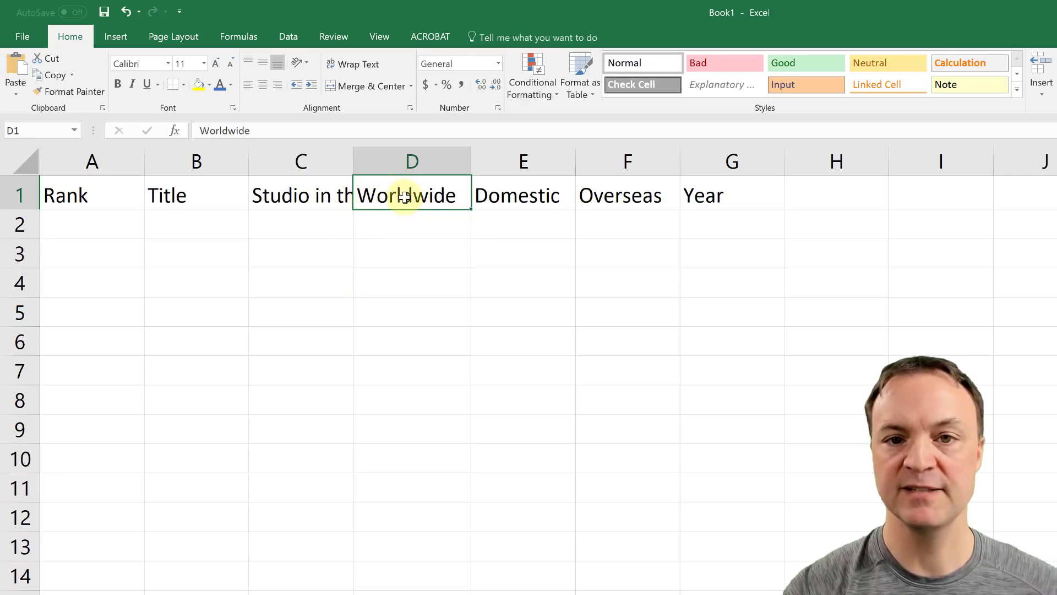
left_click(298, 195)
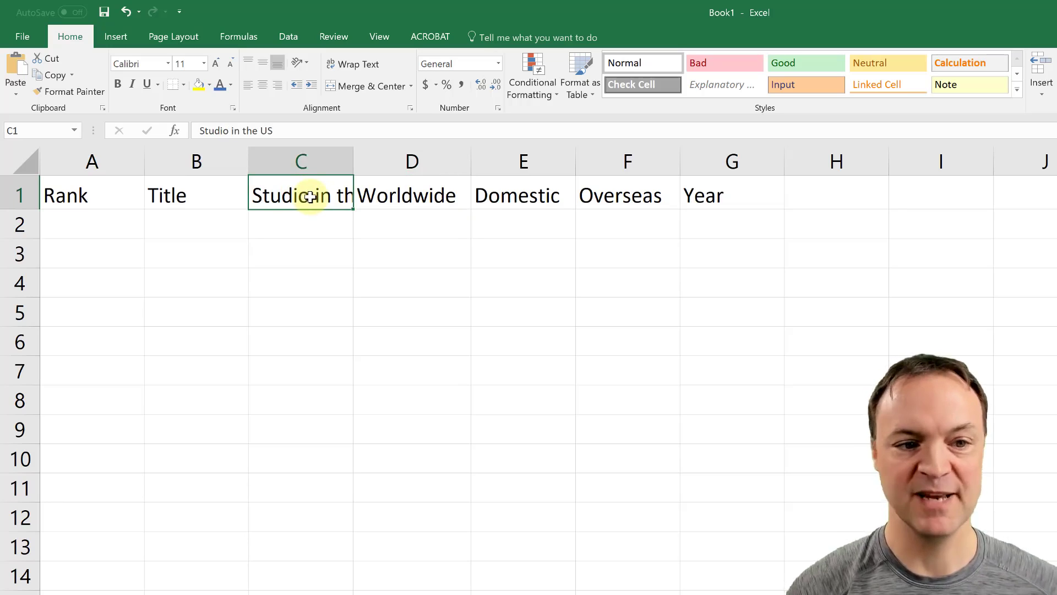
left_click_drag(353, 165, 402, 193)
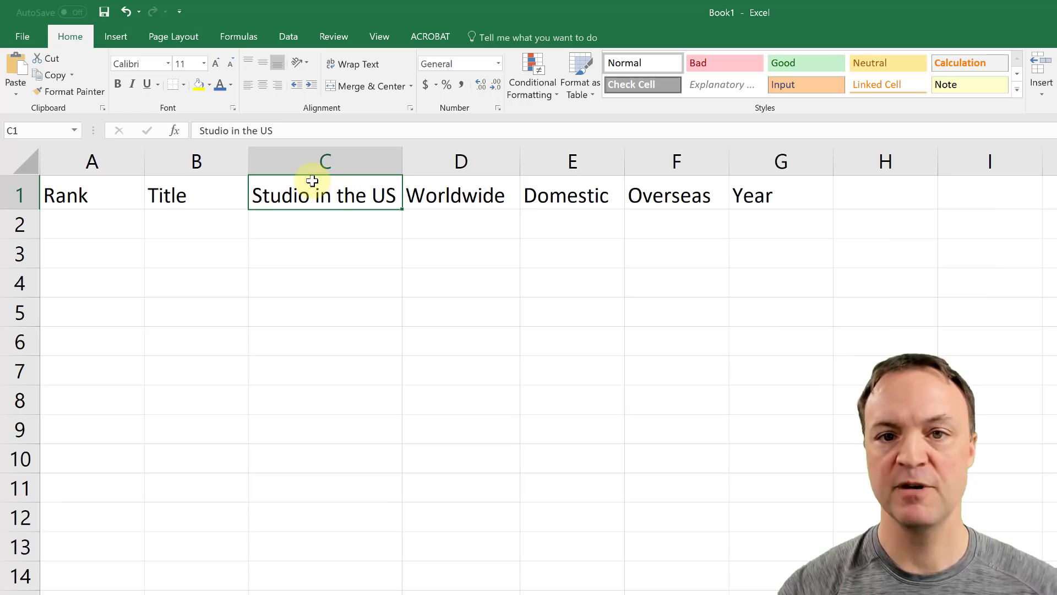
left_click(126, 13)
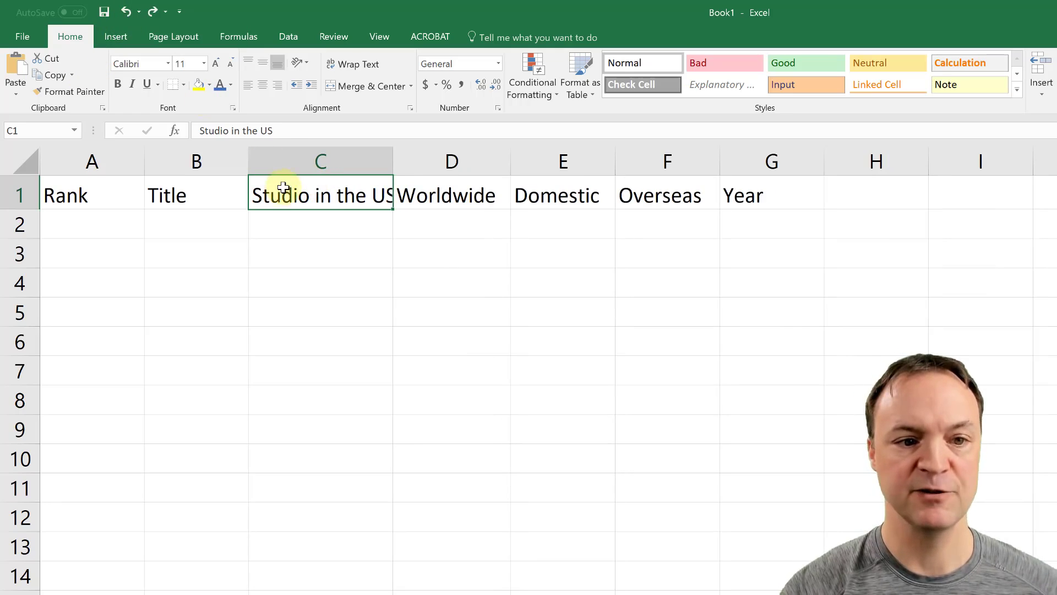
- Autofit column C to its header text and reduce the height of row 1, finishing with cell C4 selected
double_click(394, 164)
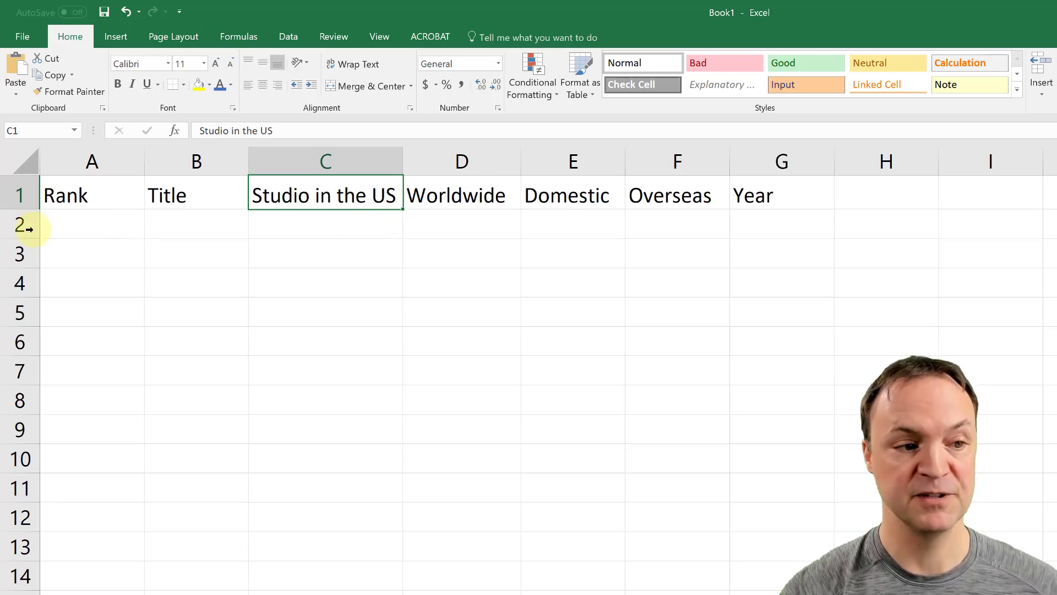
mouse_move(31, 209)
left_mouse_down()
mouse_move(31, 228)
mouse_move(29, 198)
left_mouse_up()
left_click(257, 278)
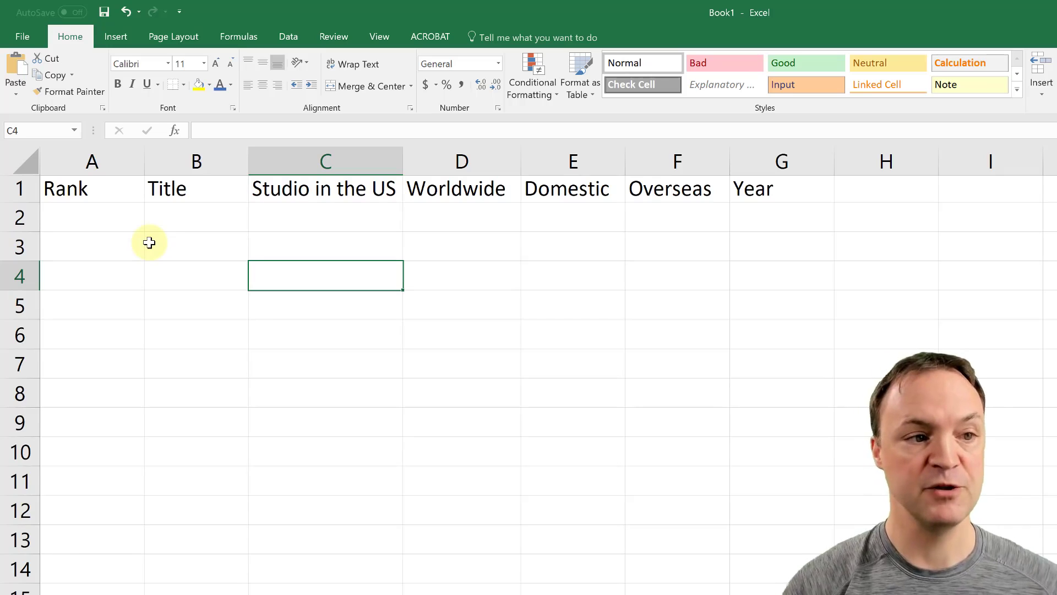
- Overwrite the header in cell A1 with "adsf" and undo the entry
left_click(81, 188)
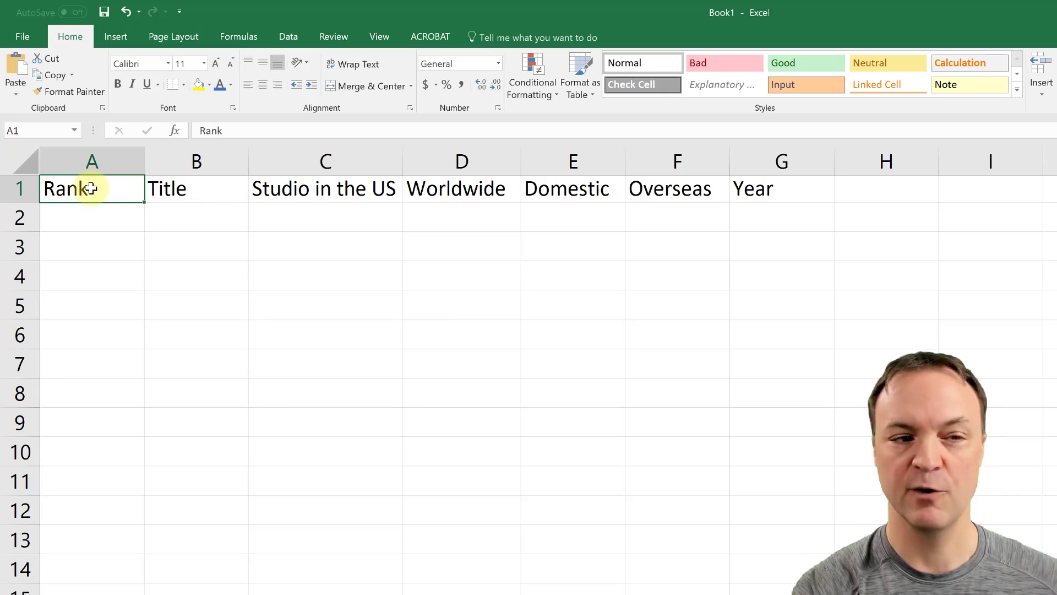
type("adsf")
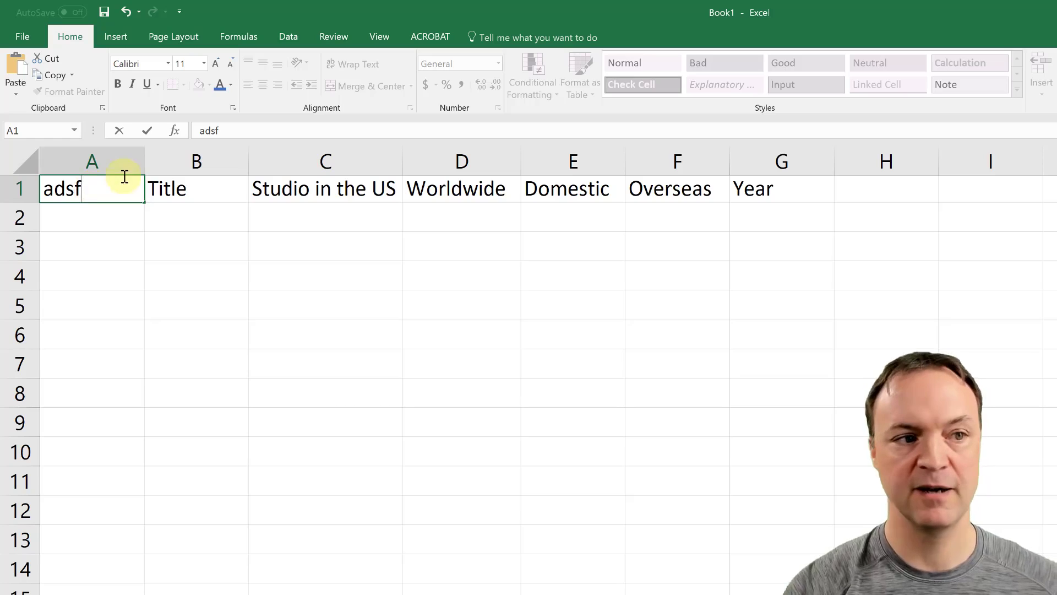
left_click(126, 11)
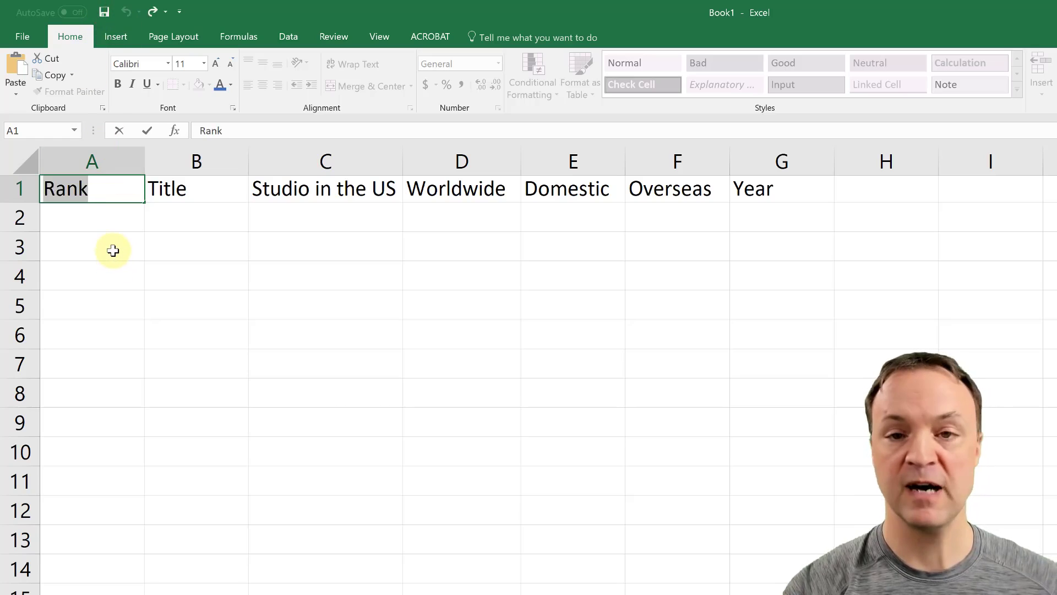
- Append "ing" to the "Rank" header inside cell A1, undo the addition and leave the cell
left_click(116, 195)
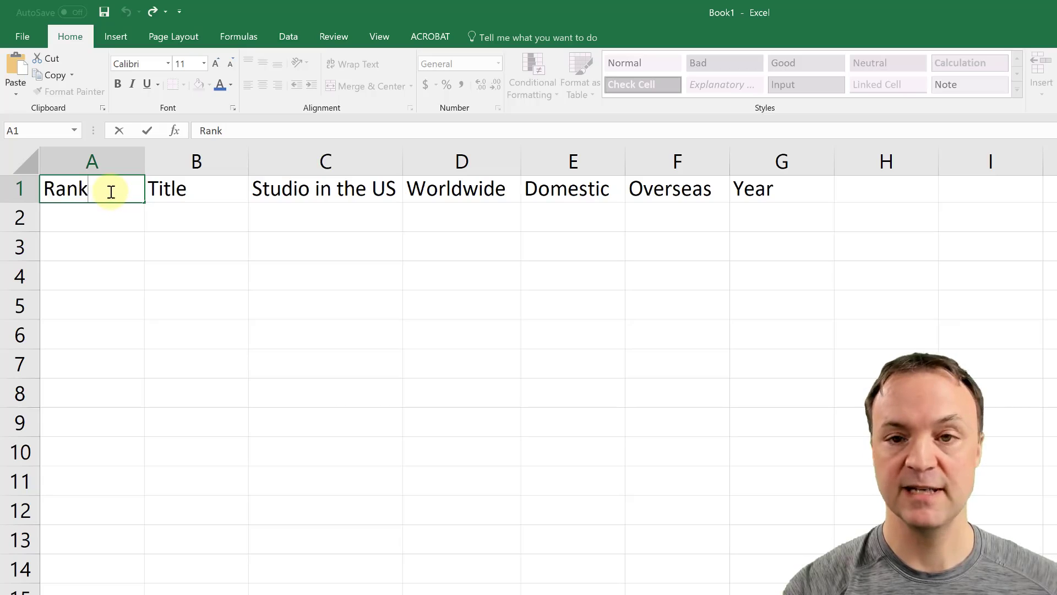
type("ing")
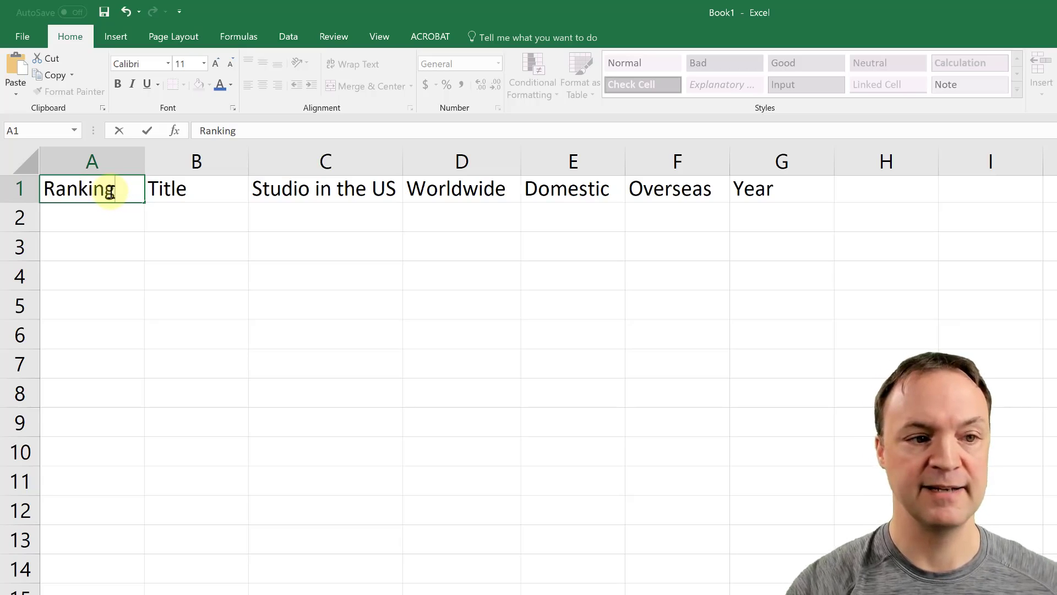
left_click(126, 12)
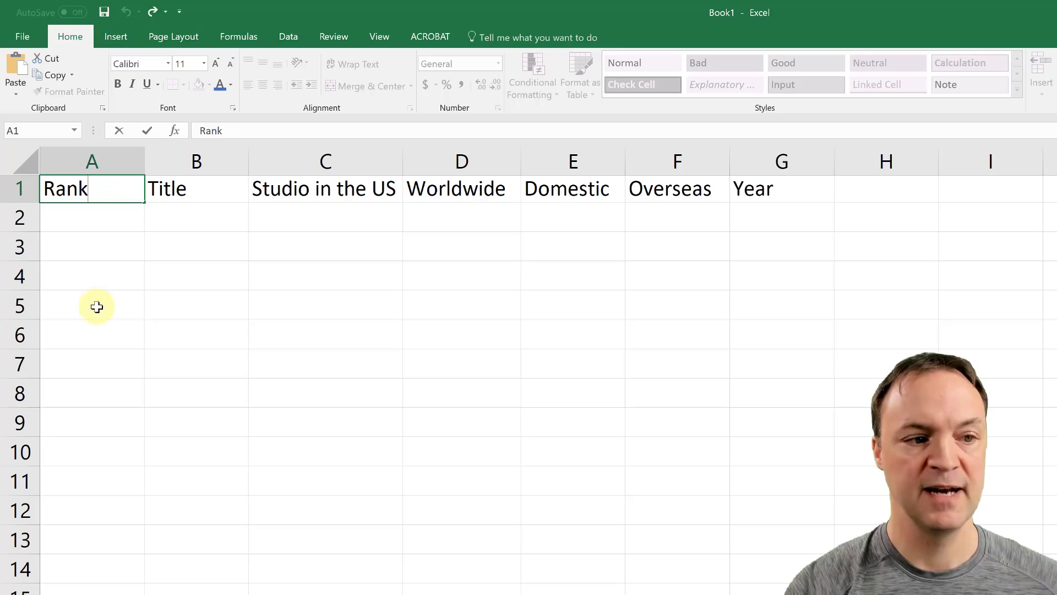
left_click(95, 302)
- Change the header in cell A1 to "Ranking", commit it, and undo the change, finishing with cell B4 selected
left_click(84, 194)
left_click(272, 132)
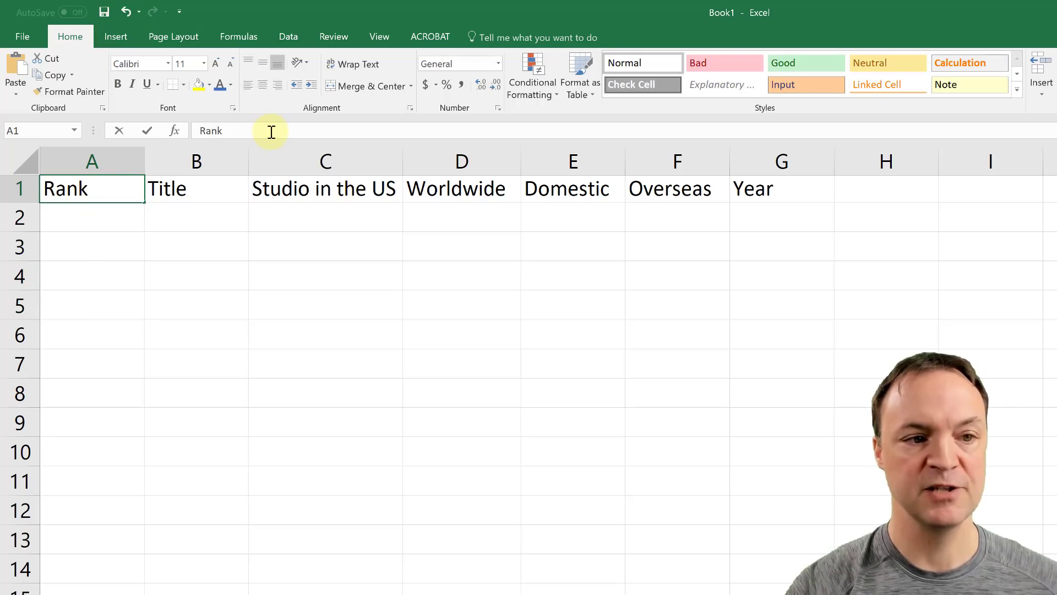
type("ing")
key("ctrl+Return")
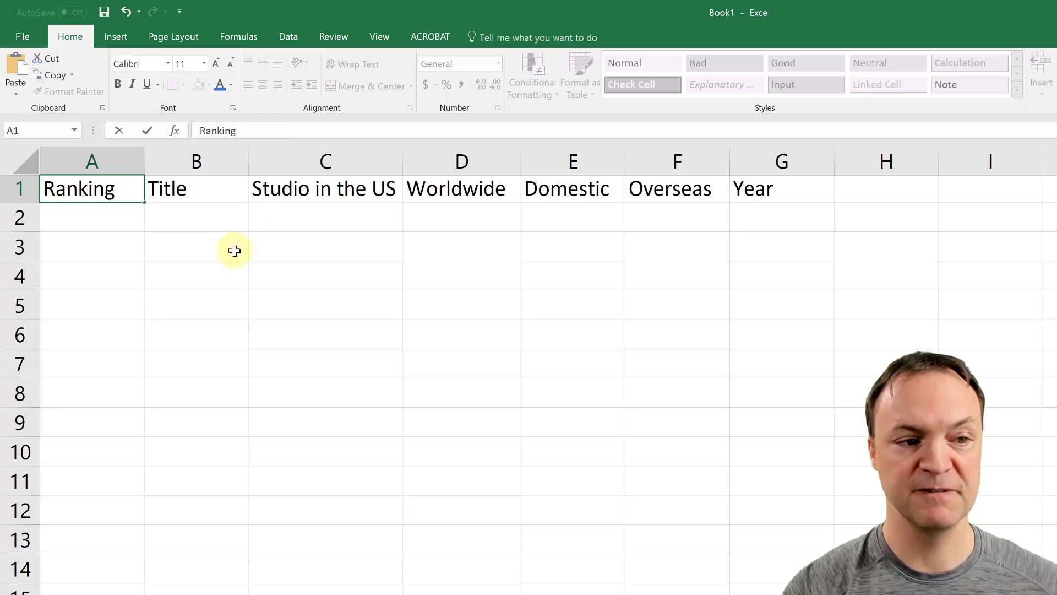
left_click(183, 199)
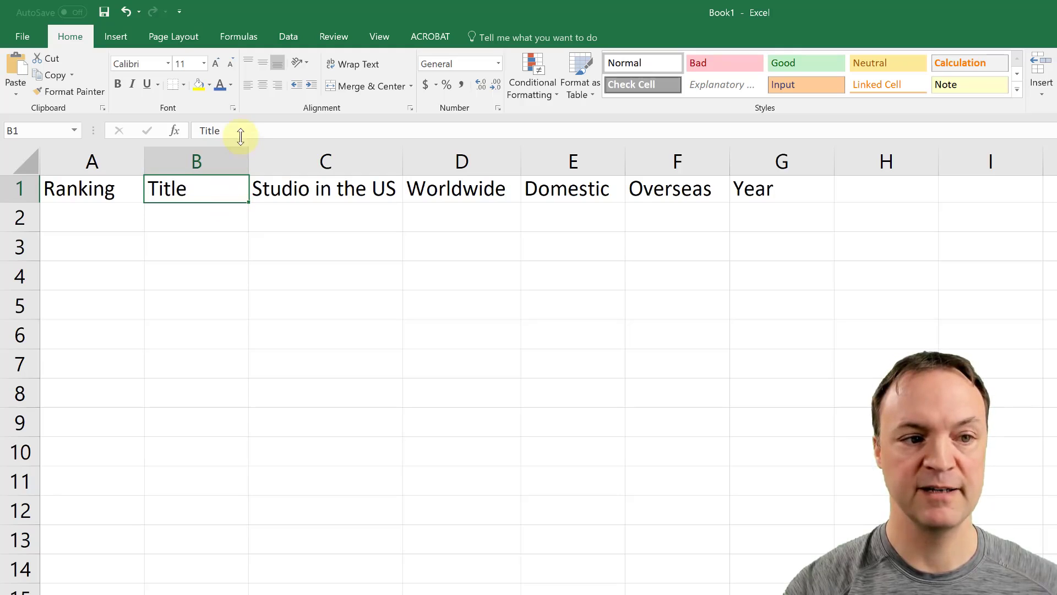
left_click(126, 12)
left_click(215, 261)
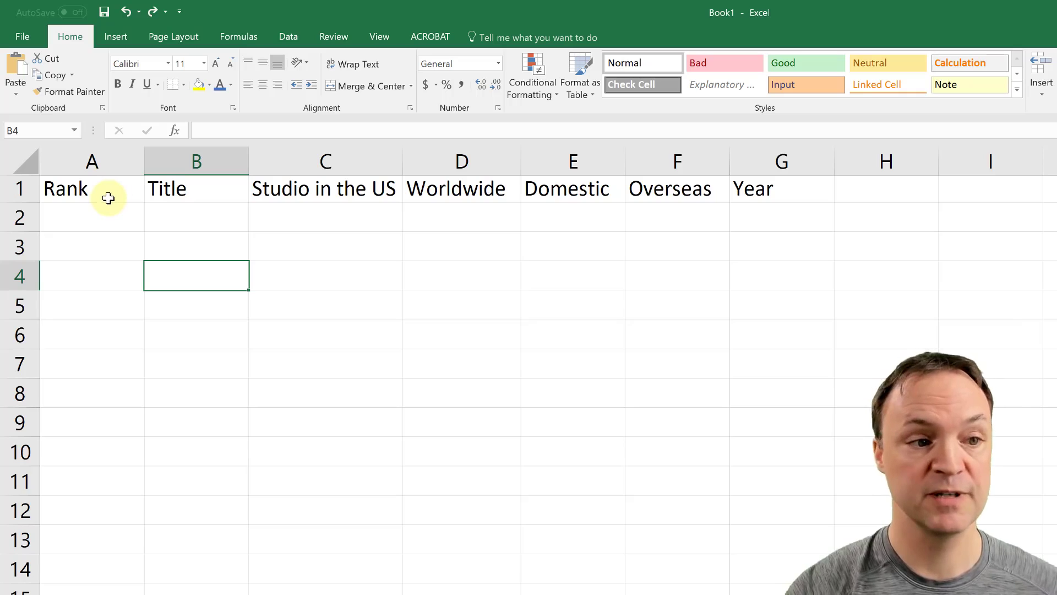
- Format the "Rank" header in cell A1 with the Arial Black font at size 22
left_click(108, 195)
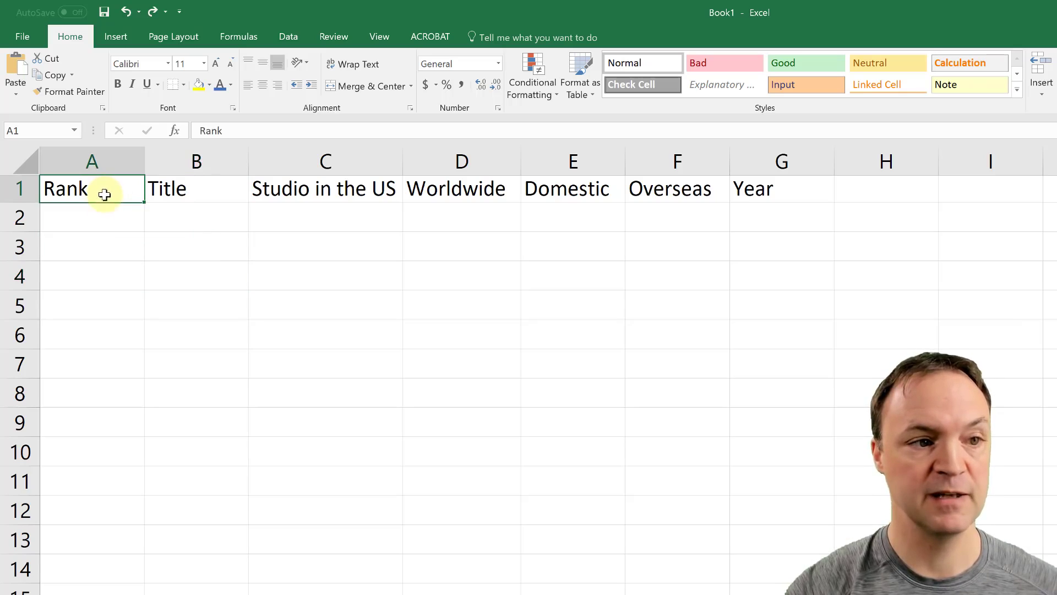
left_click(169, 64)
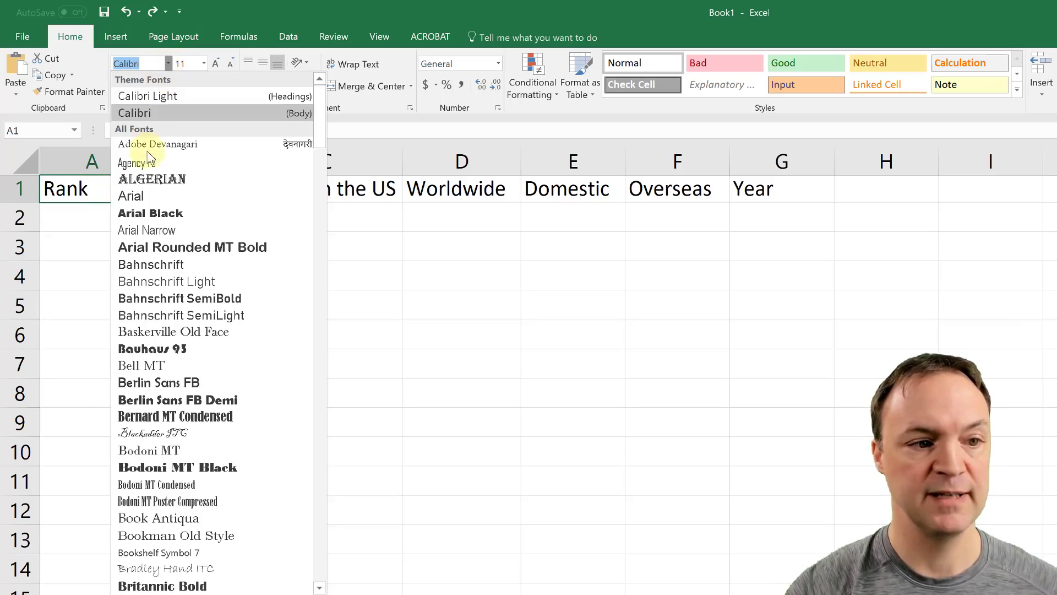
left_click(159, 209)
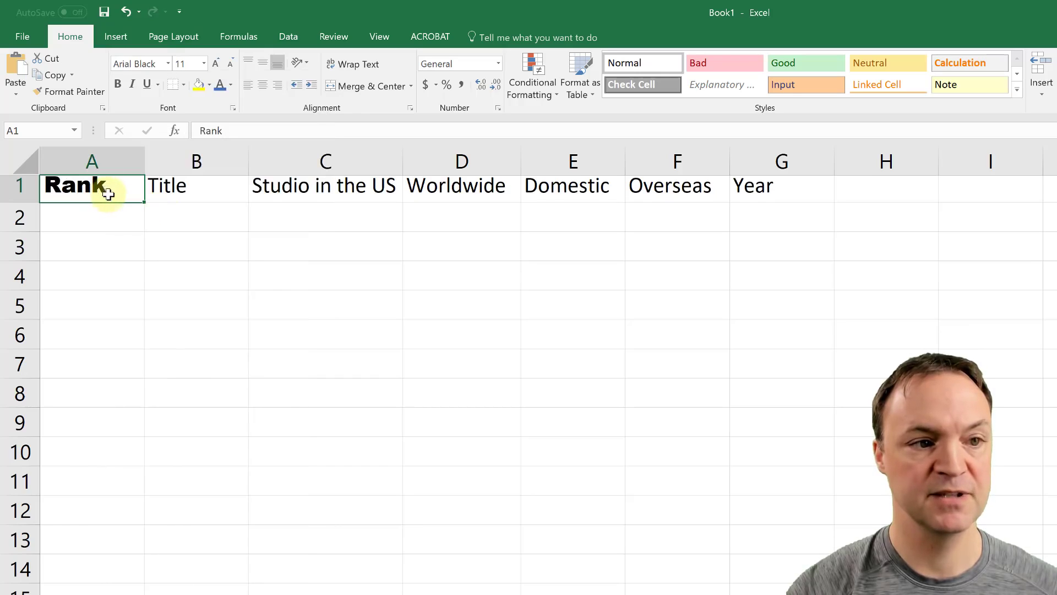
left_click(203, 64)
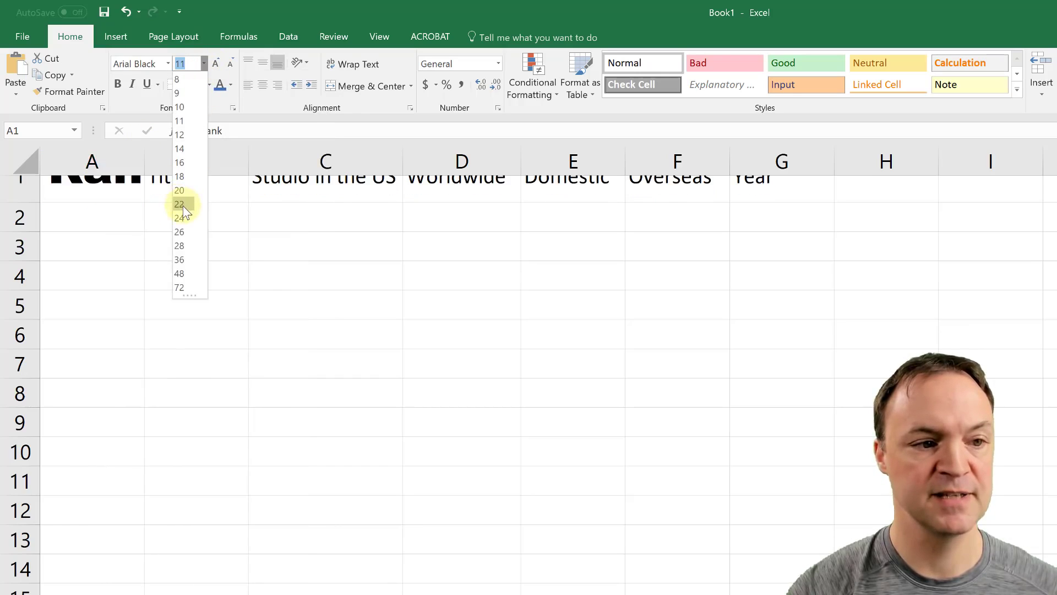
left_click(182, 205)
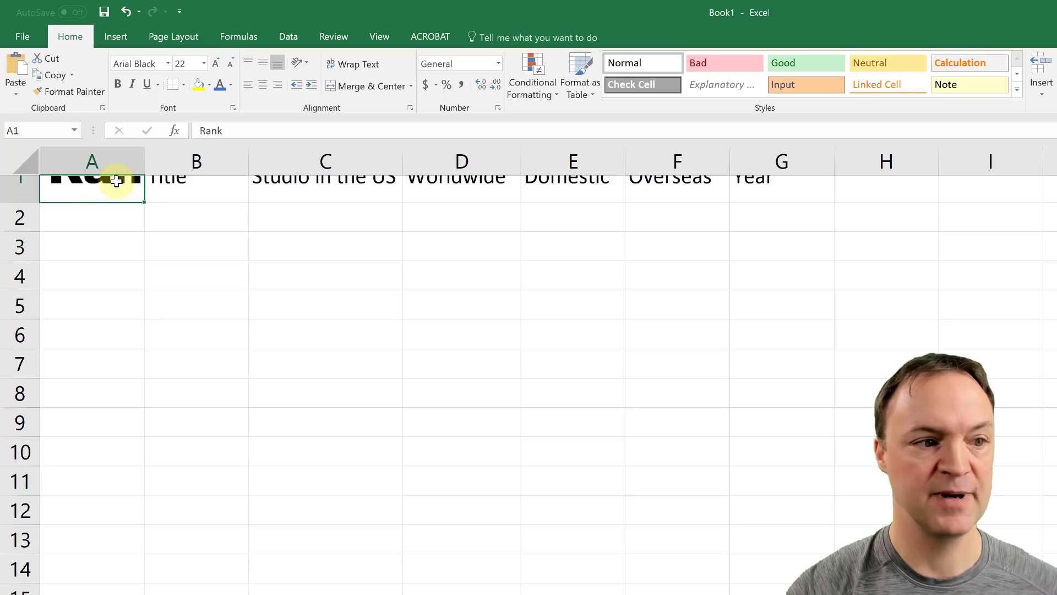
- Autofit the height of row 1 and the width of column A to the enlarged "Rank" header
double_click(21, 203)
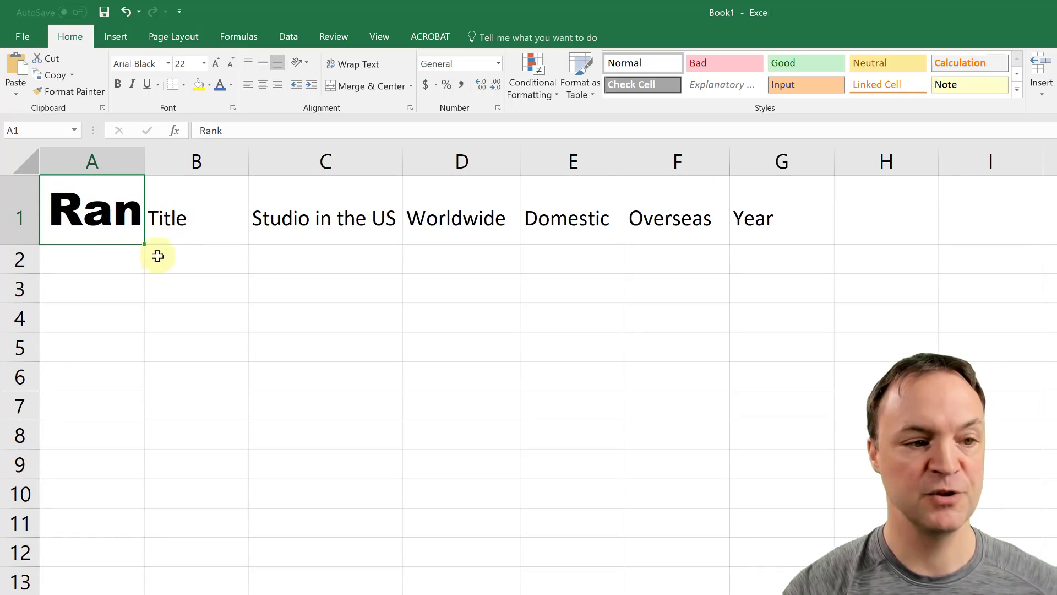
double_click(144, 161)
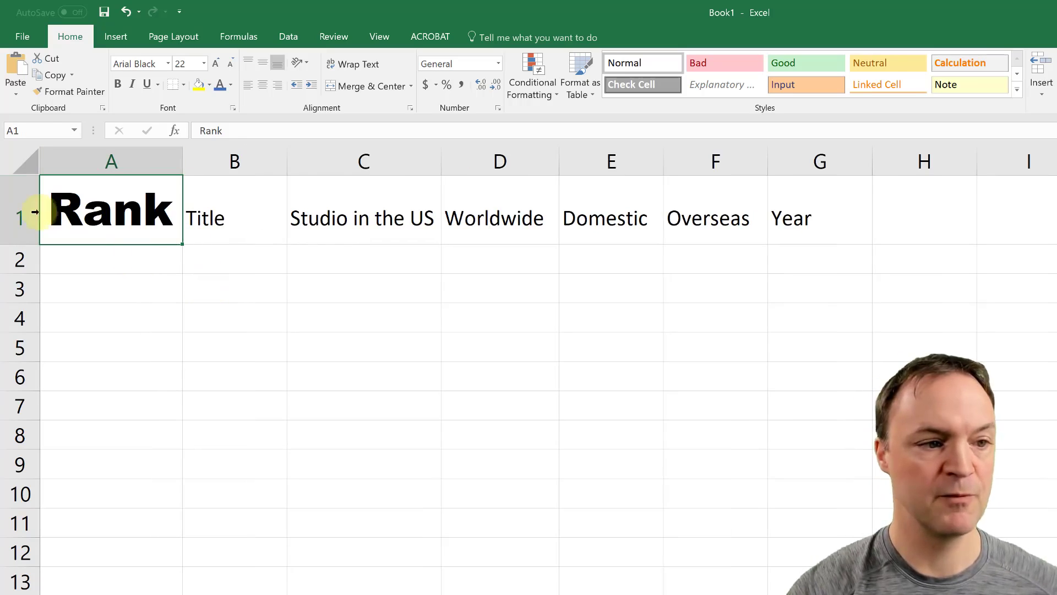
- Set the font size of the entire header row 1 to 16
left_click(20, 222)
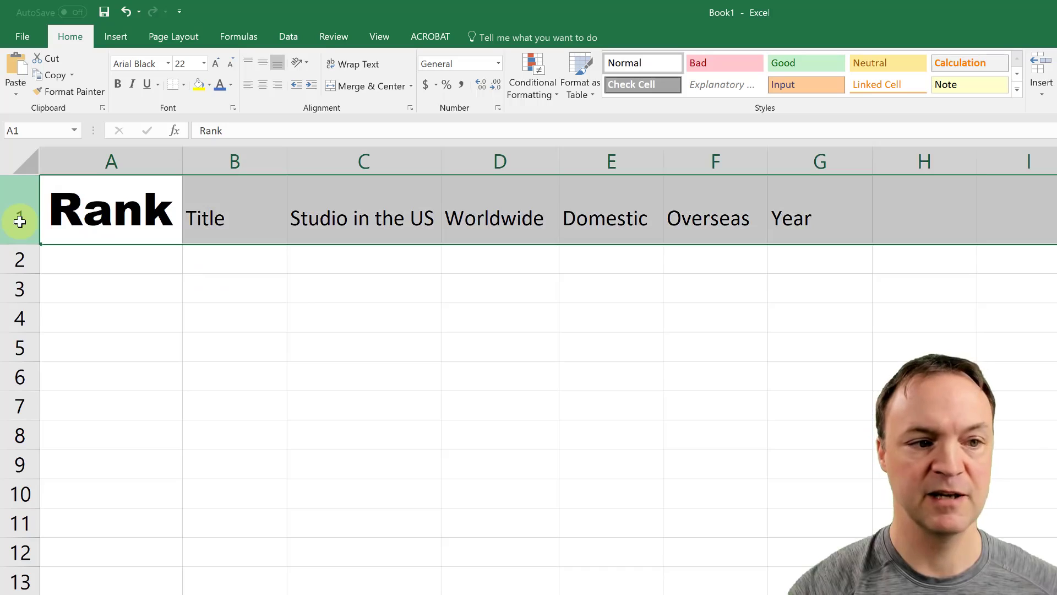
left_click(204, 63)
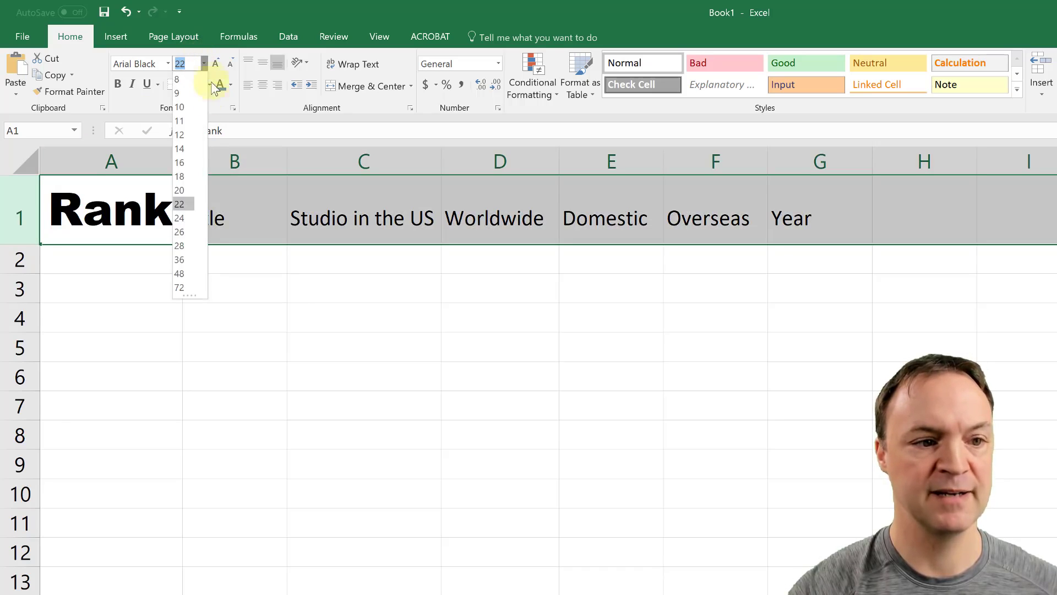
left_click(185, 162)
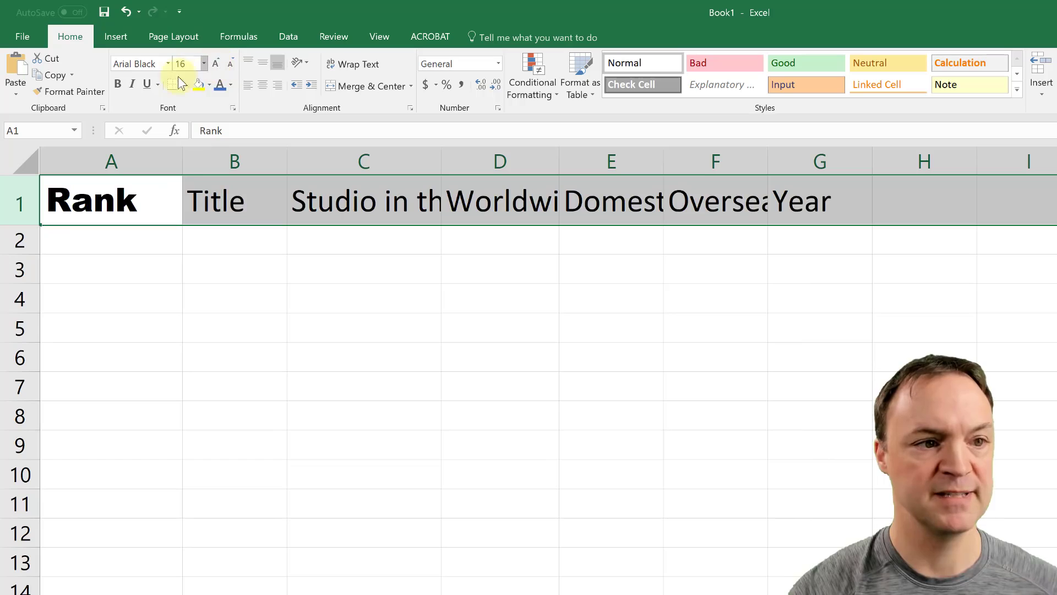
- Make the text of header row 1 bold and blue
left_click(118, 83)
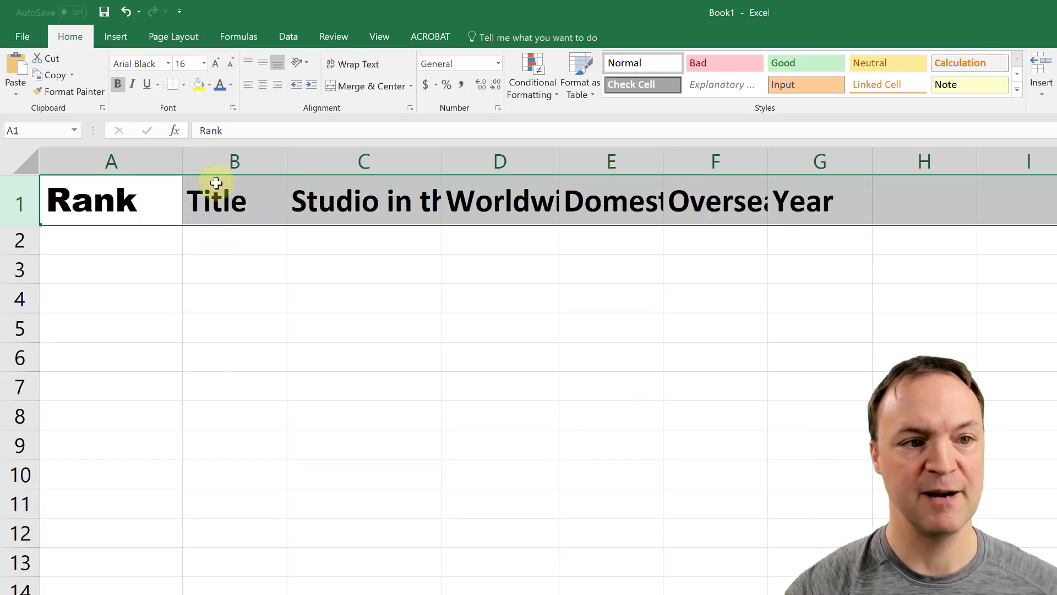
left_click(219, 86)
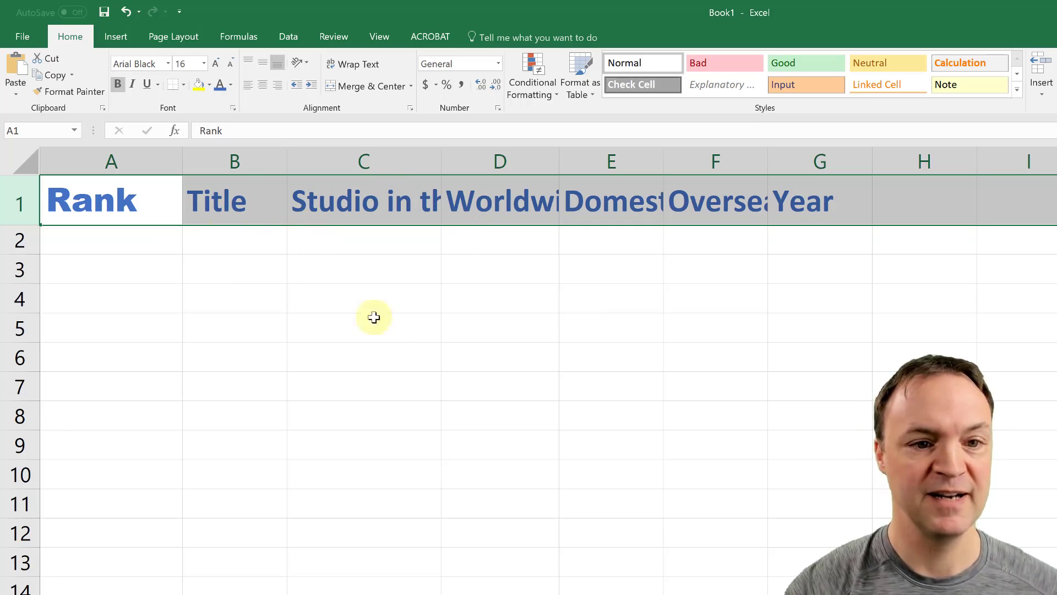
left_click(531, 253)
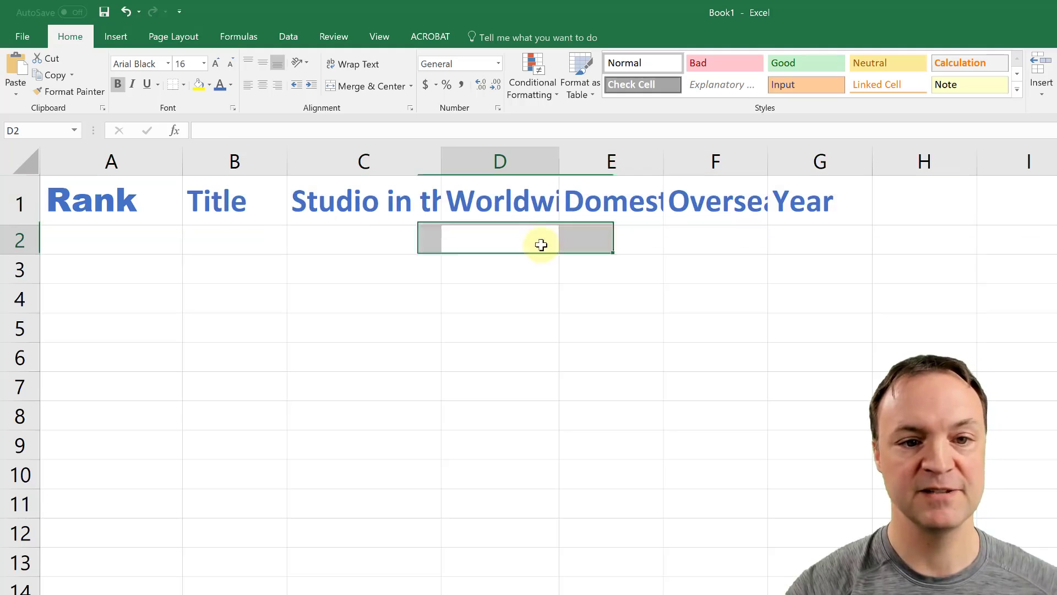
- Autofit the widths of columns C, D, E and F to their enlarged headers
double_click(557, 163)
left_click(402, 161)
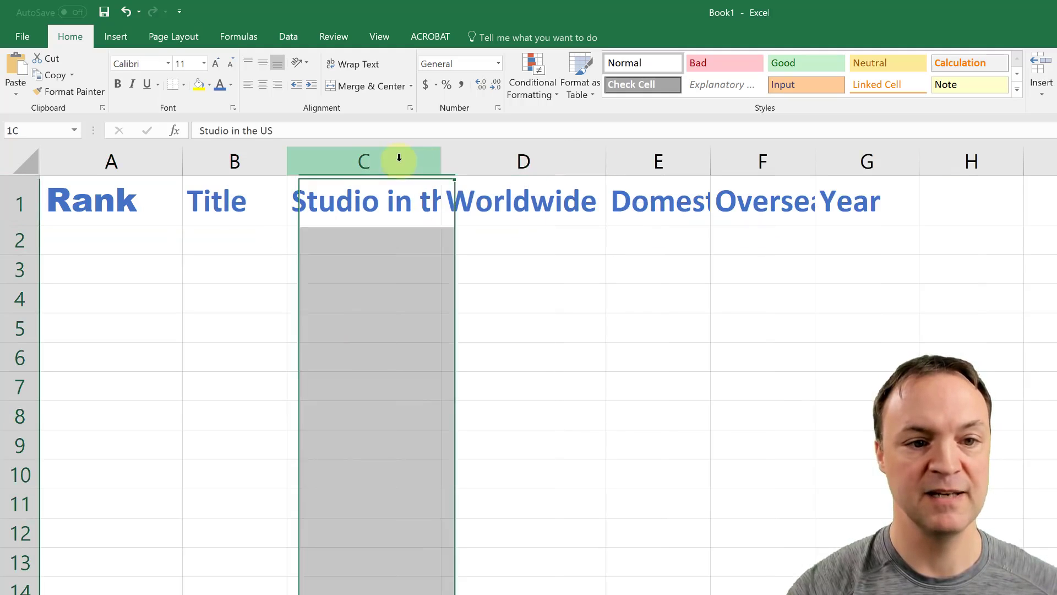
double_click(440, 160)
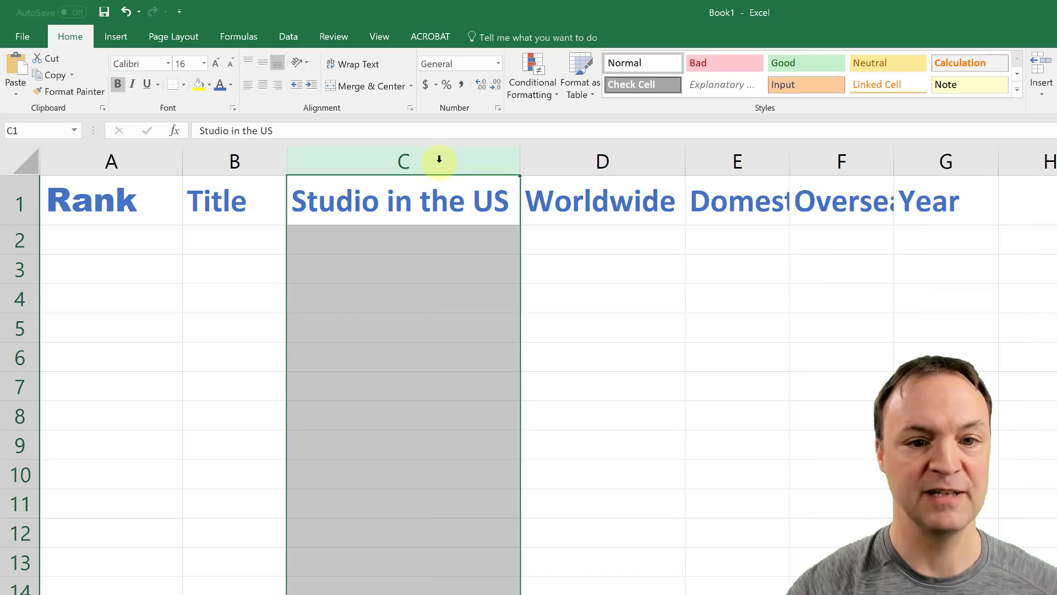
double_click(789, 166)
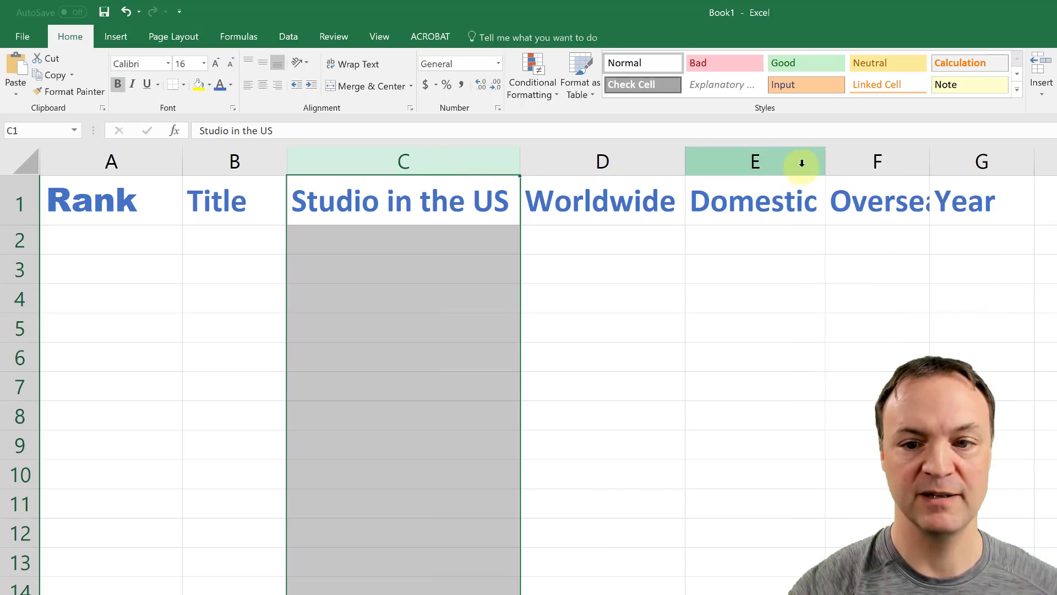
double_click(930, 157)
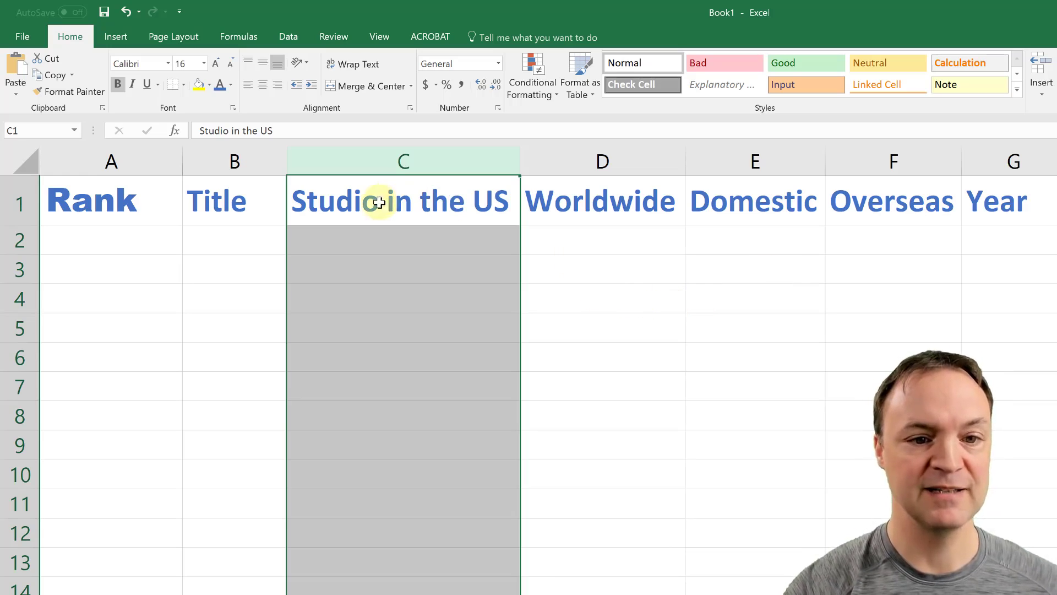
- Try removing bold from header row 1 and restore it
left_click(165, 235)
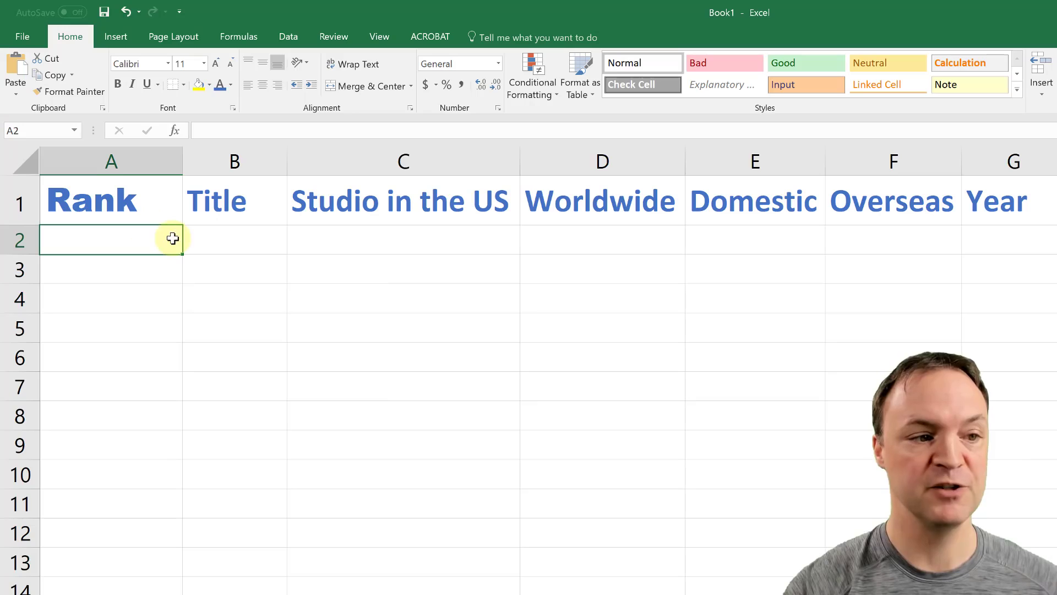
left_click(19, 211)
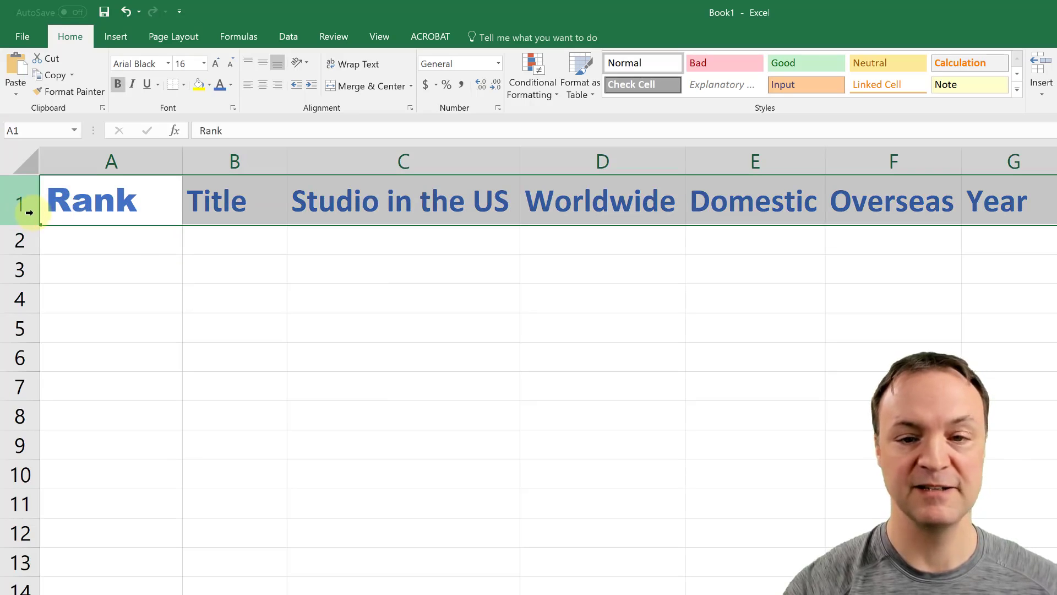
left_click(118, 83)
left_click(117, 83)
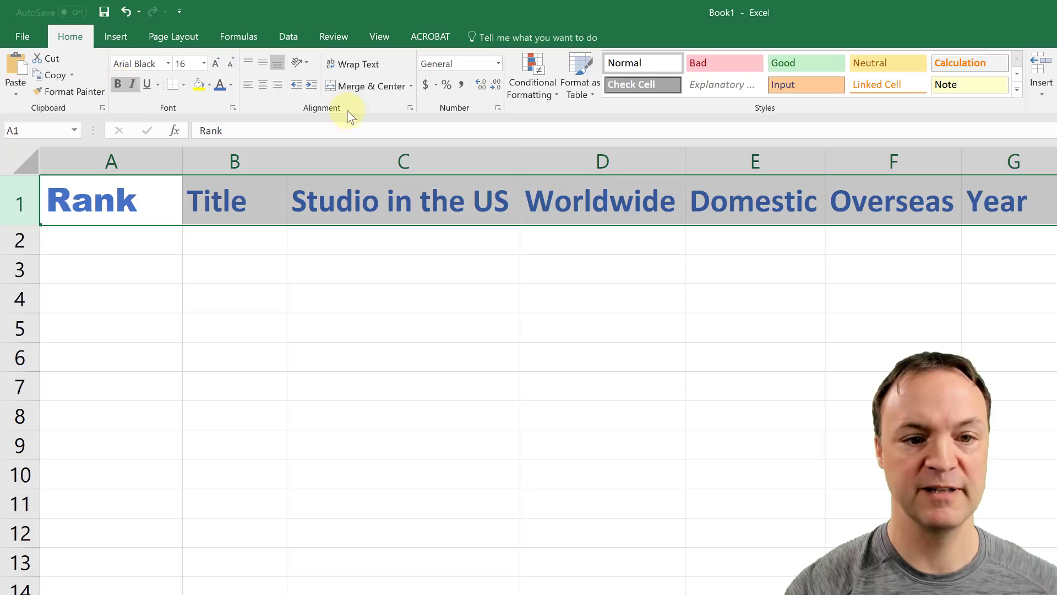
- Shorten the header in cell C1 to "Studio"
left_click(506, 199)
double_click(506, 199)
key("BackSpace")
key("Return")
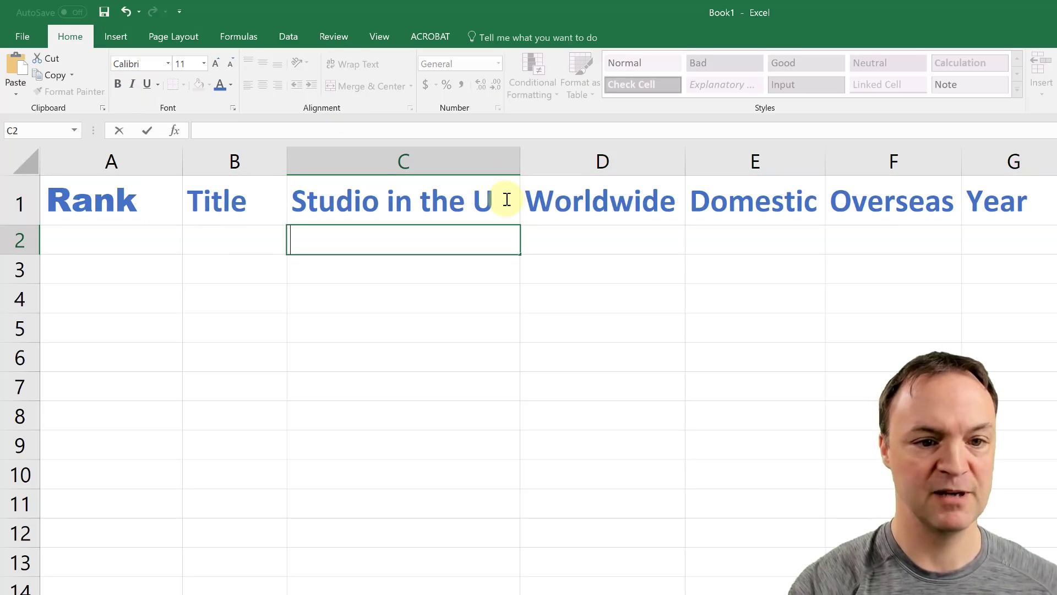
left_click(503, 196)
double_click(504, 196)
key("BackSpace")
key("BackSpace")
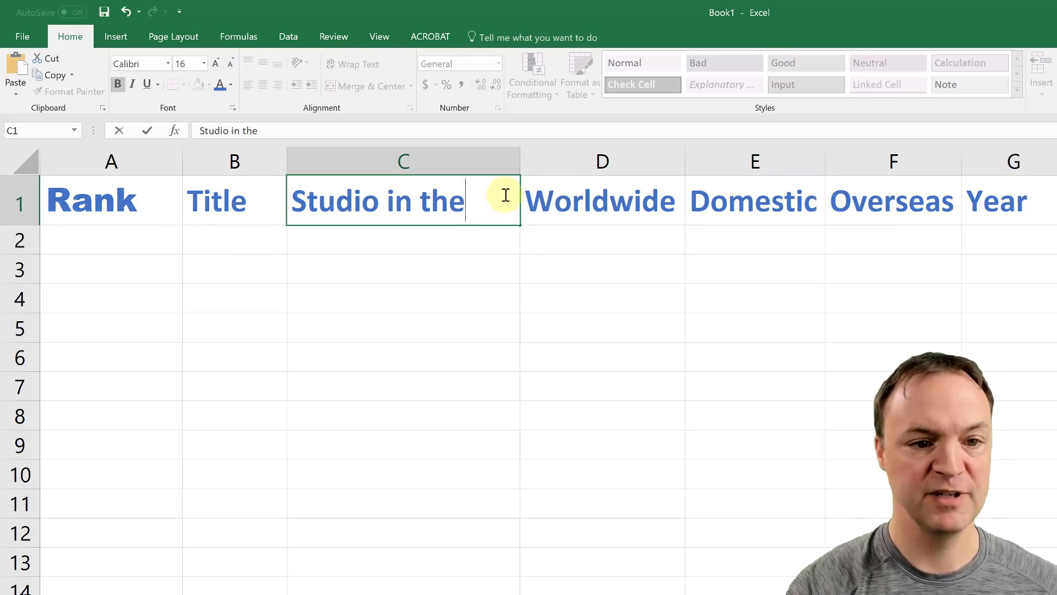
key("BackSpace")
key("BackSpace")
key("BackSpace")
key("BackSpace")
key("BackSpace")
key("BackSpace")
key("BackSpace")
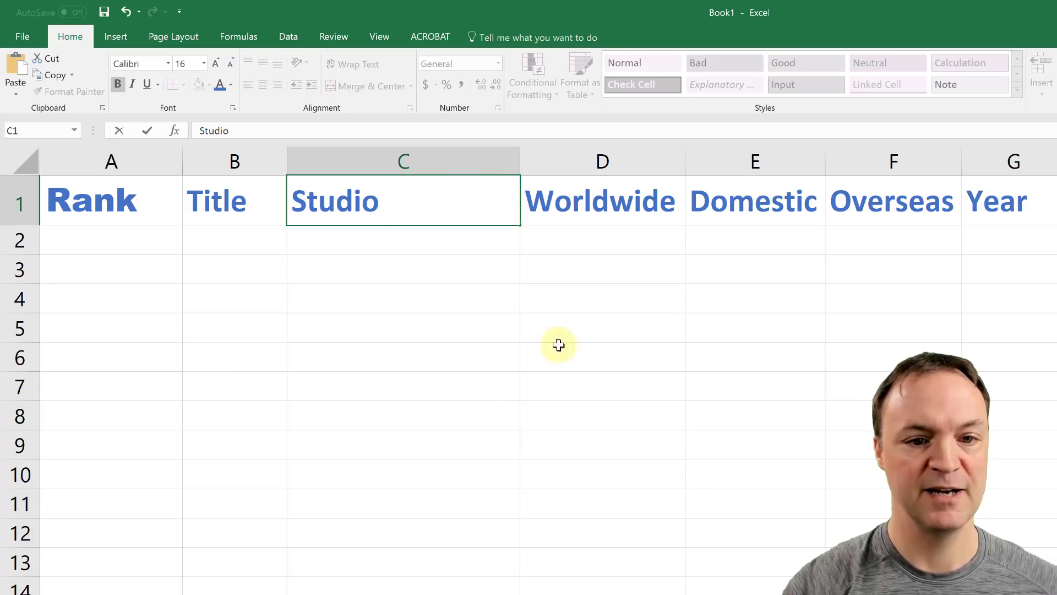
key("Return")
- Move down to cell C7 and autofit column C to the "Studio" header
key("Return")
key("Return")
key("Return")
key("Return")
key("Return")
double_click(520, 161)
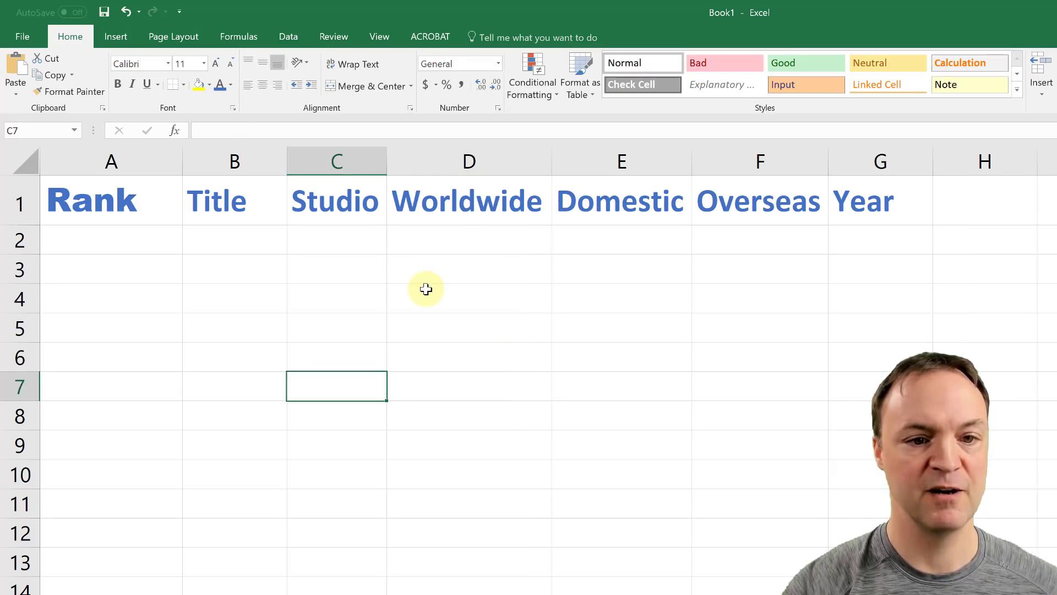
- Apply Thick Outside Borders around header cells A1 to G1 and leave cell C5 selected
left_click(445, 280)
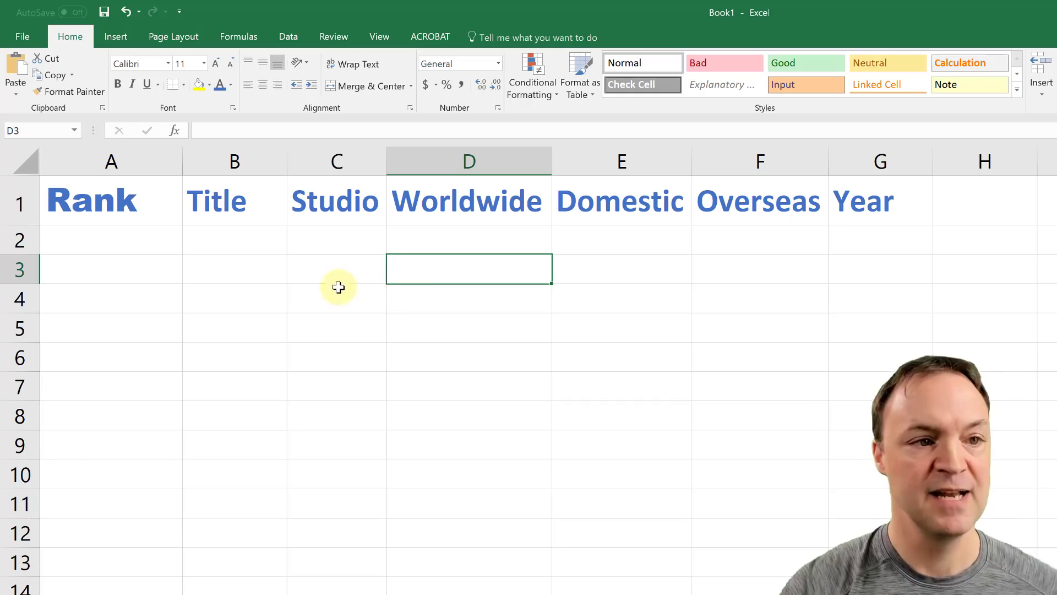
left_click_drag(122, 203, 868, 208)
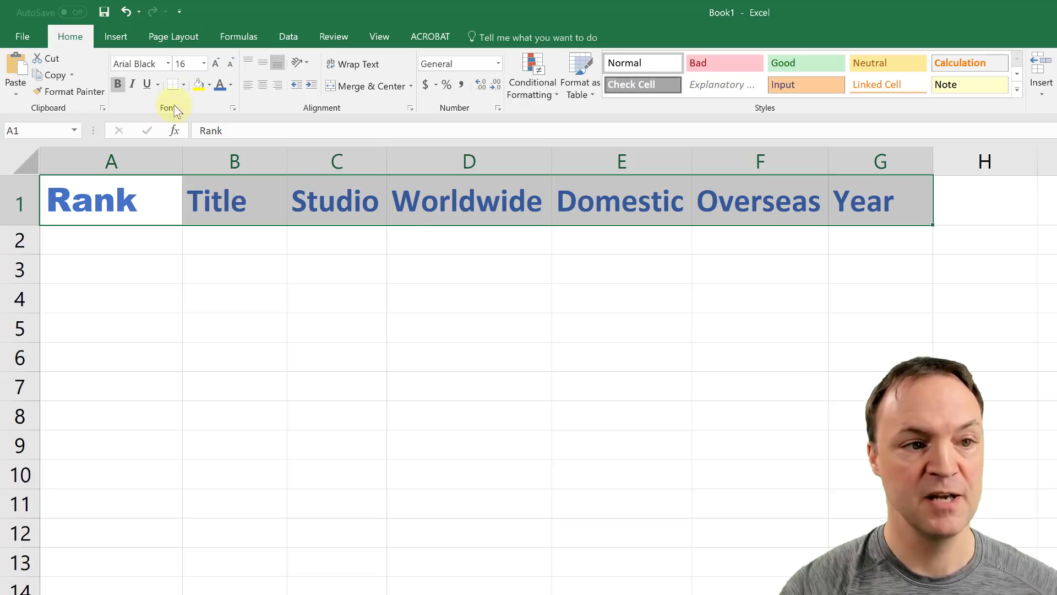
left_click(183, 84)
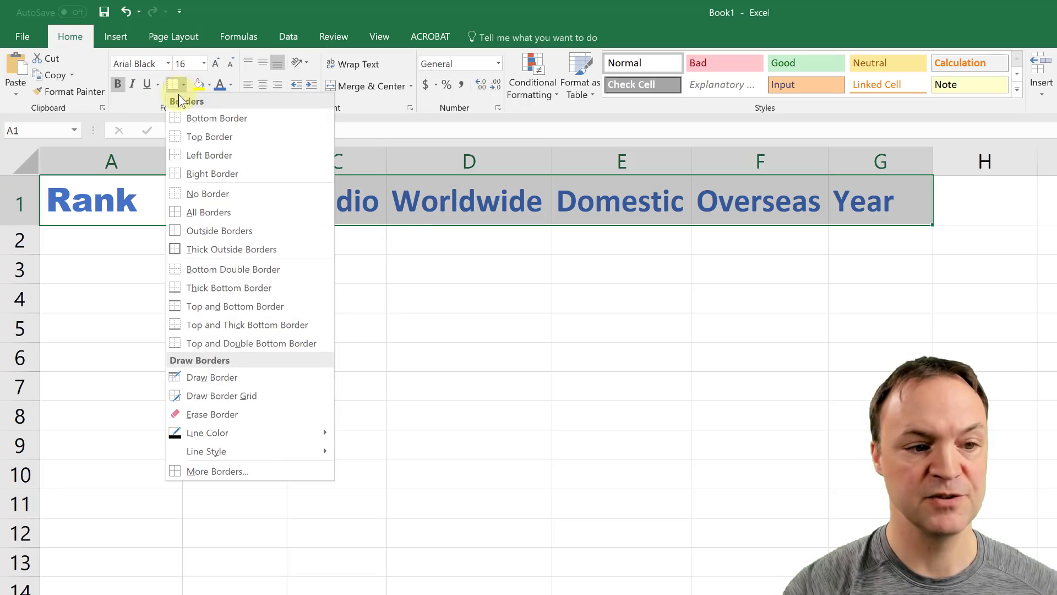
left_click(218, 248)
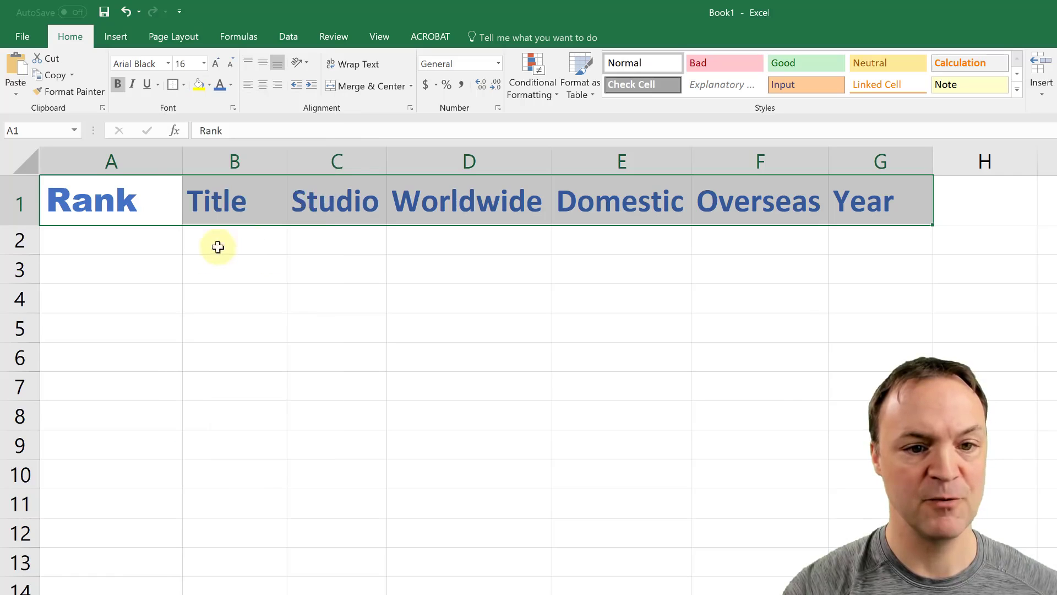
left_click(184, 83)
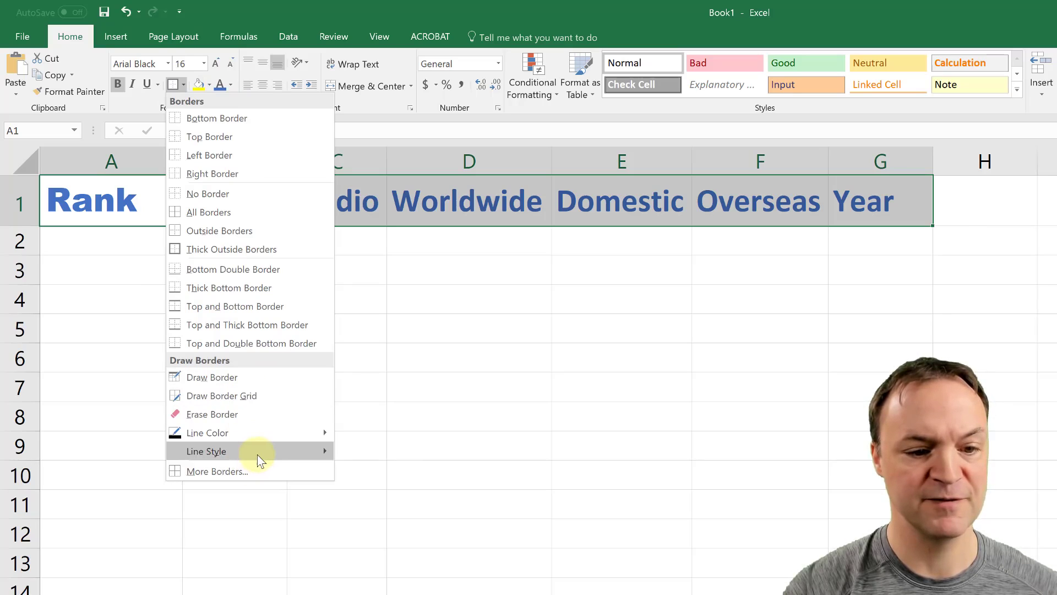
mouse_move(264, 455)
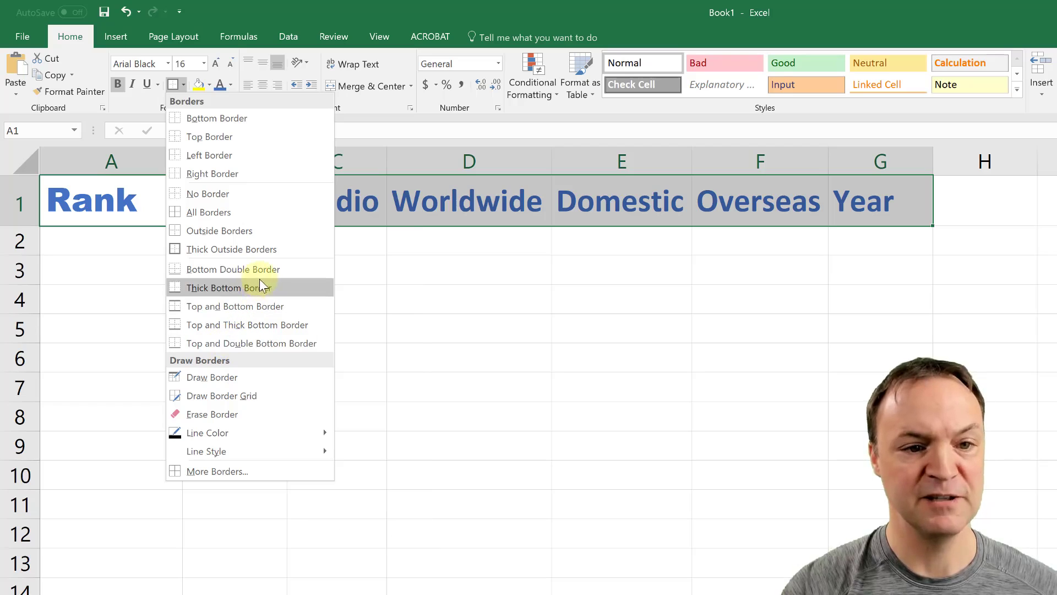
left_click(149, 102)
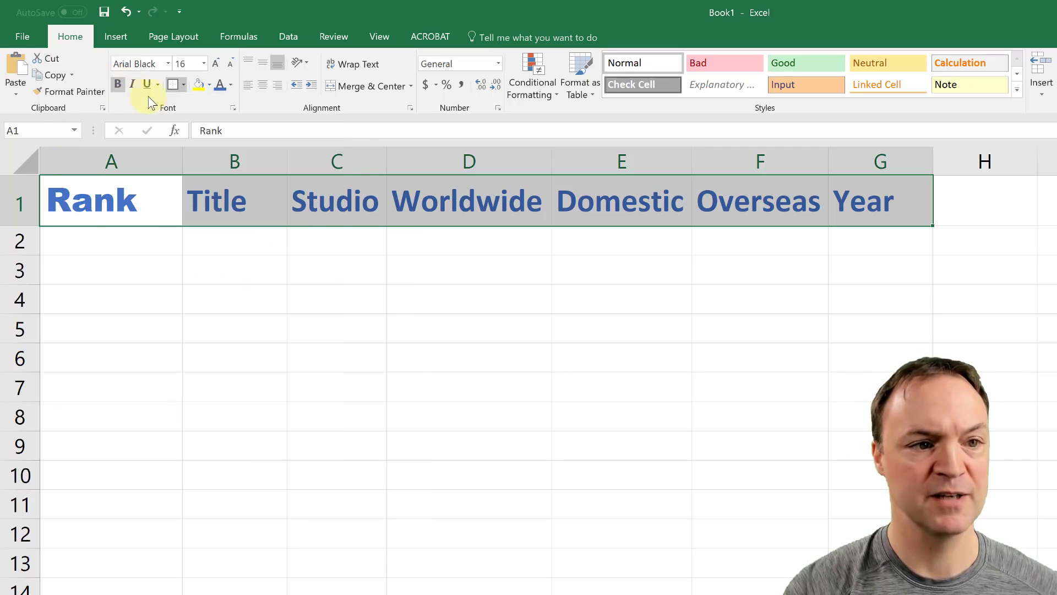
left_click(306, 326)
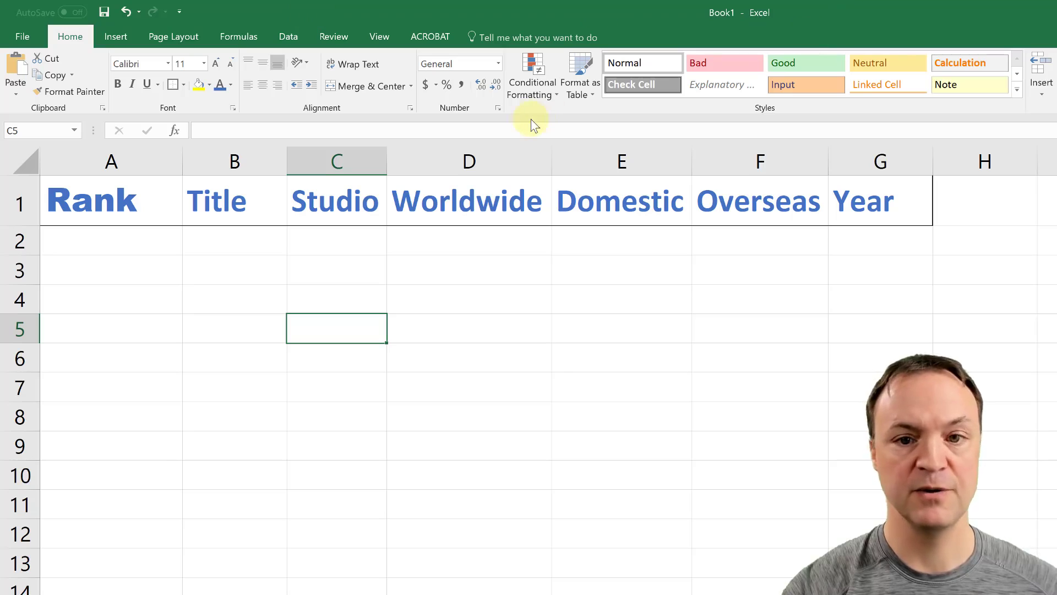
- Apply the Heading 2 cell style to the entire header row 1
left_click(999, 86)
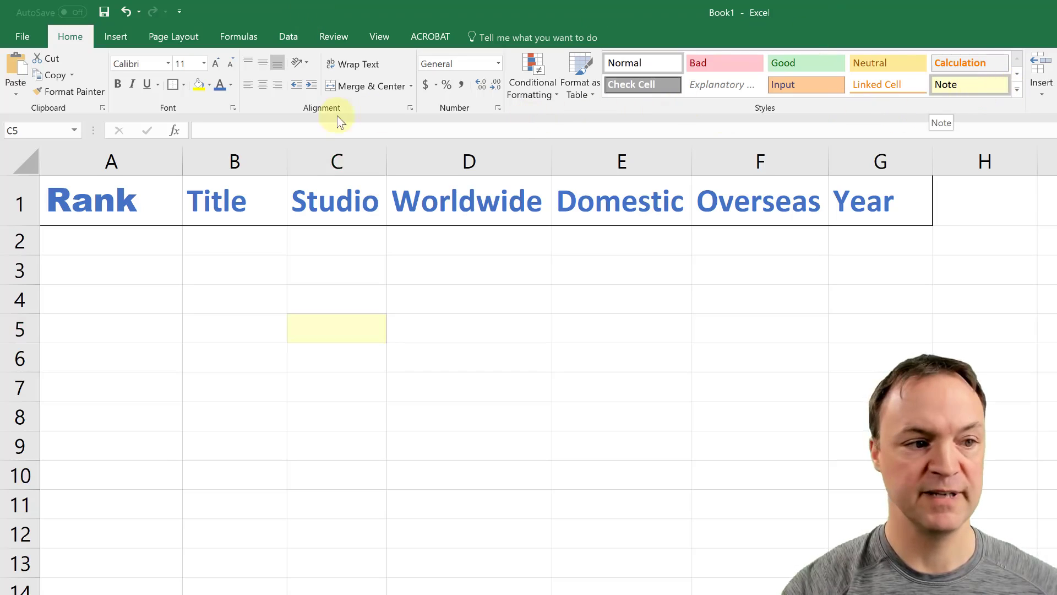
left_click(19, 203)
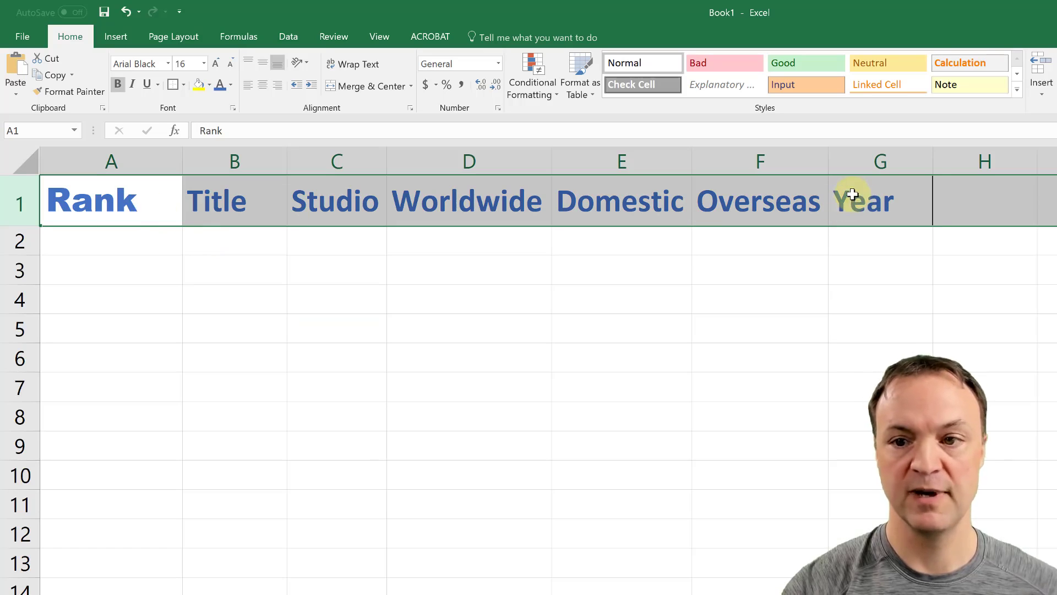
left_click(1017, 90)
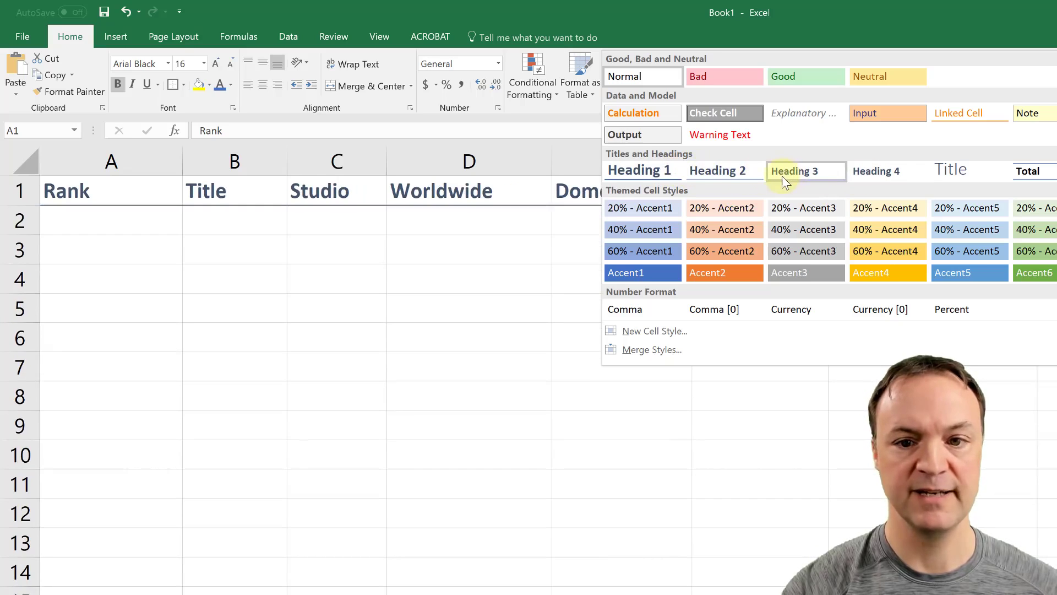
left_click(742, 173)
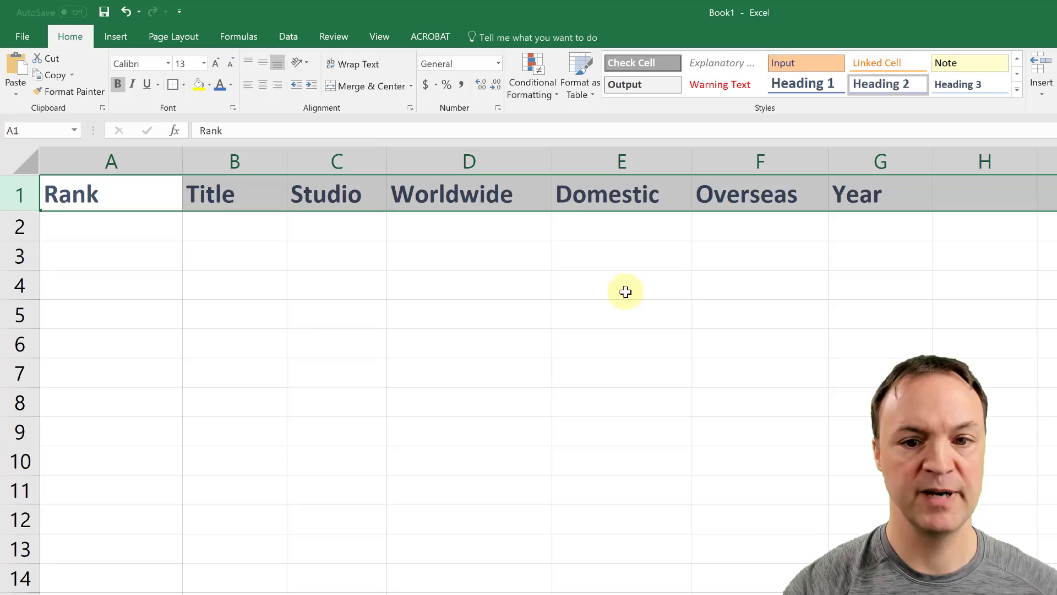
left_click(623, 289)
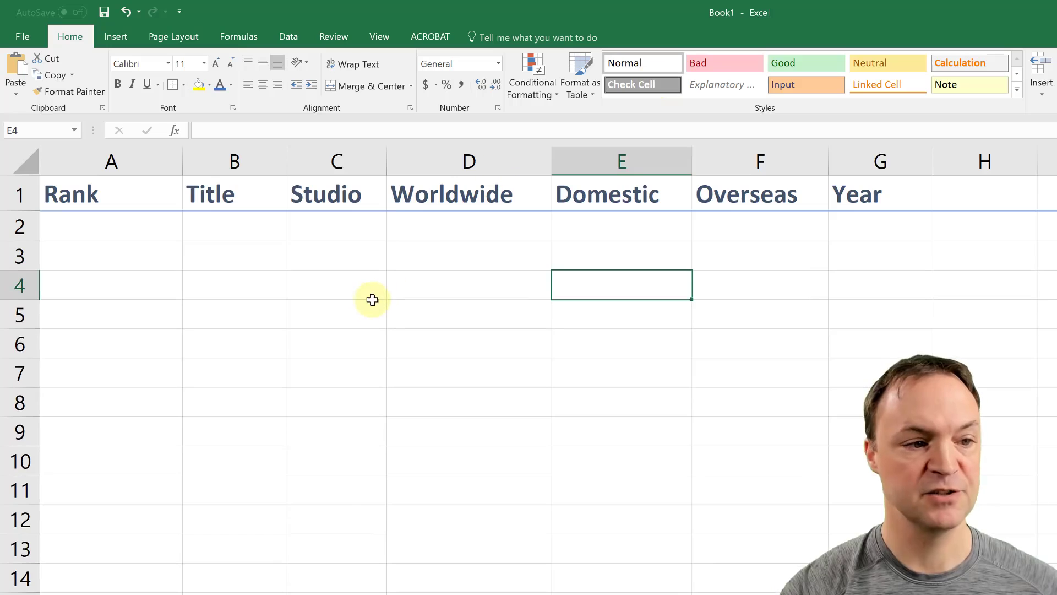
- Wrap the text in the Title column B so the long movie titles fit within its width
left_click(170, 303)
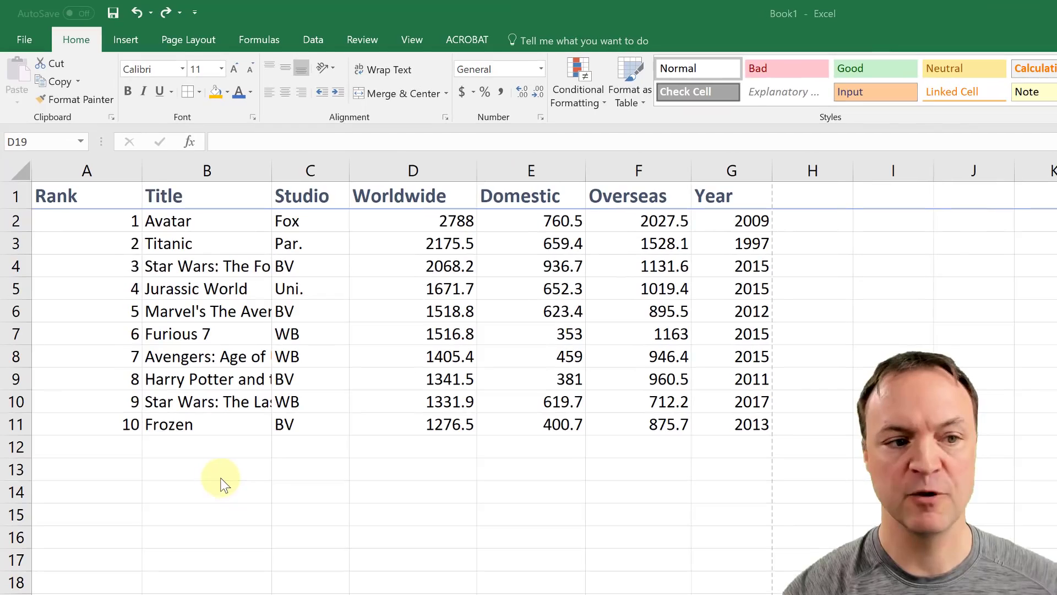
left_click(234, 168)
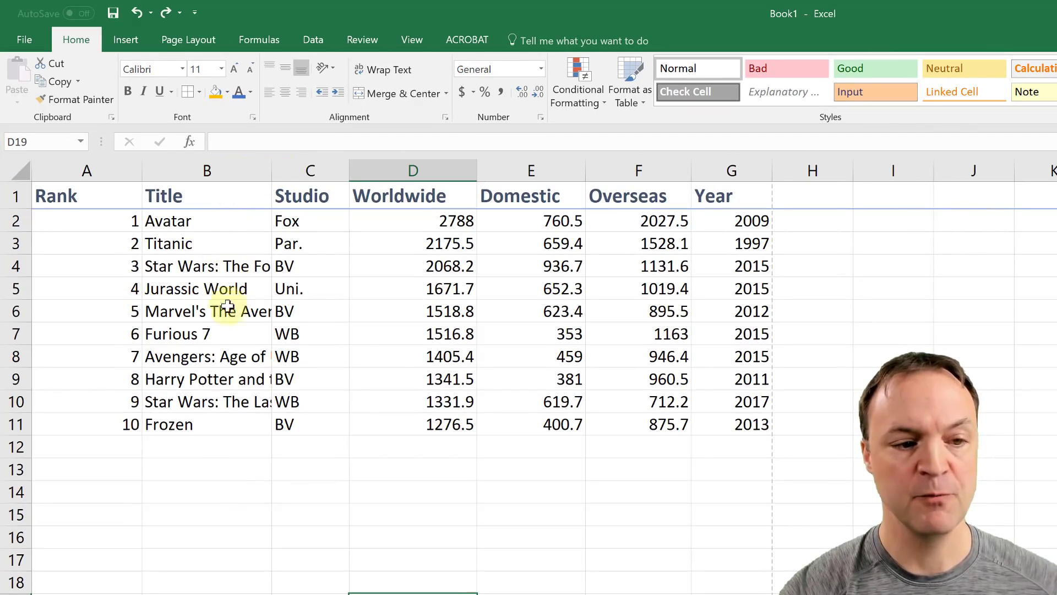
left_click(195, 173)
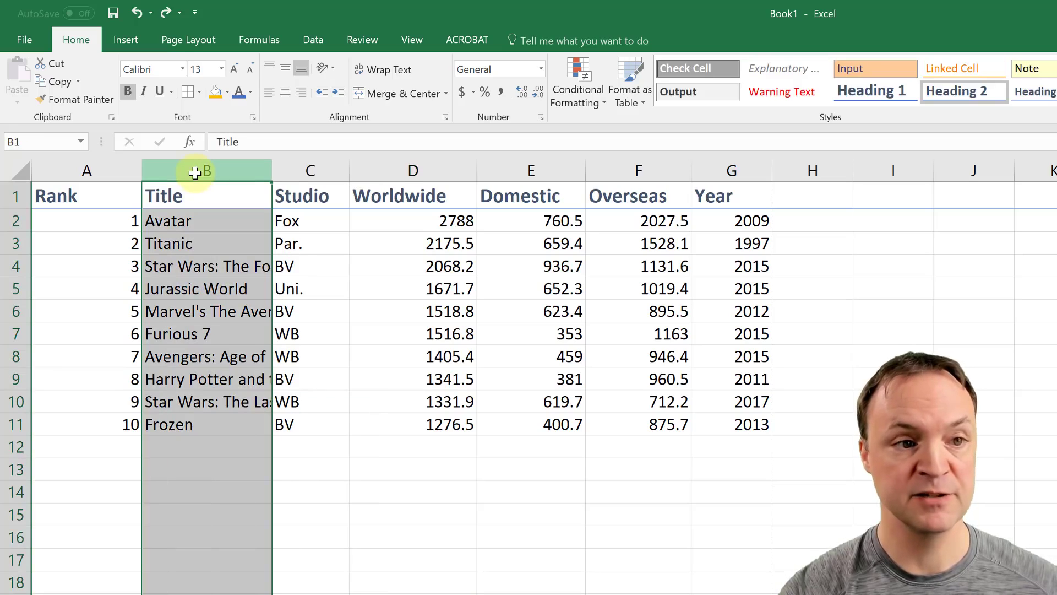
left_click(395, 68)
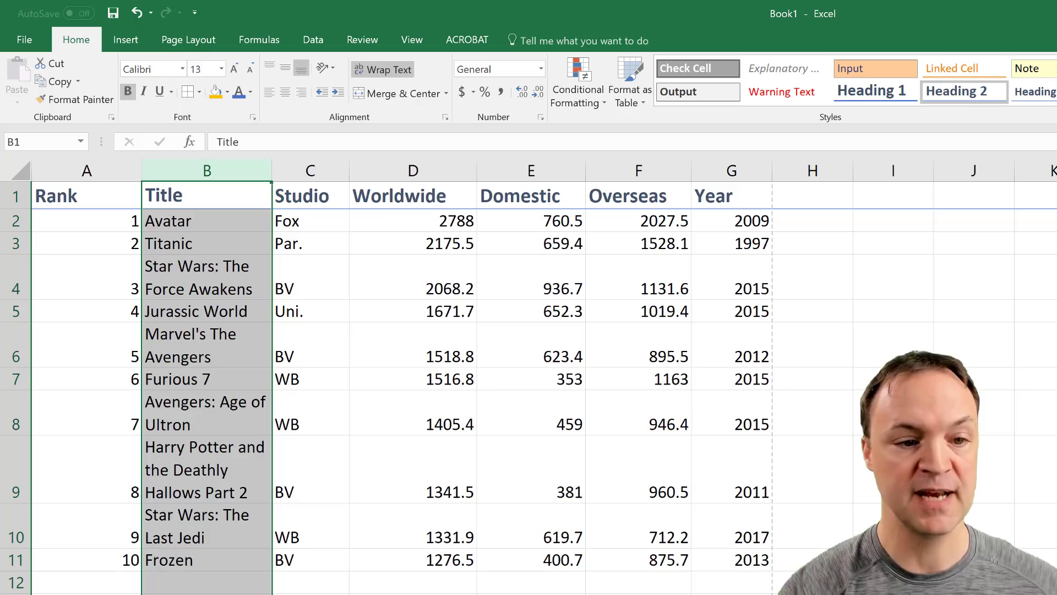
left_click(413, 593)
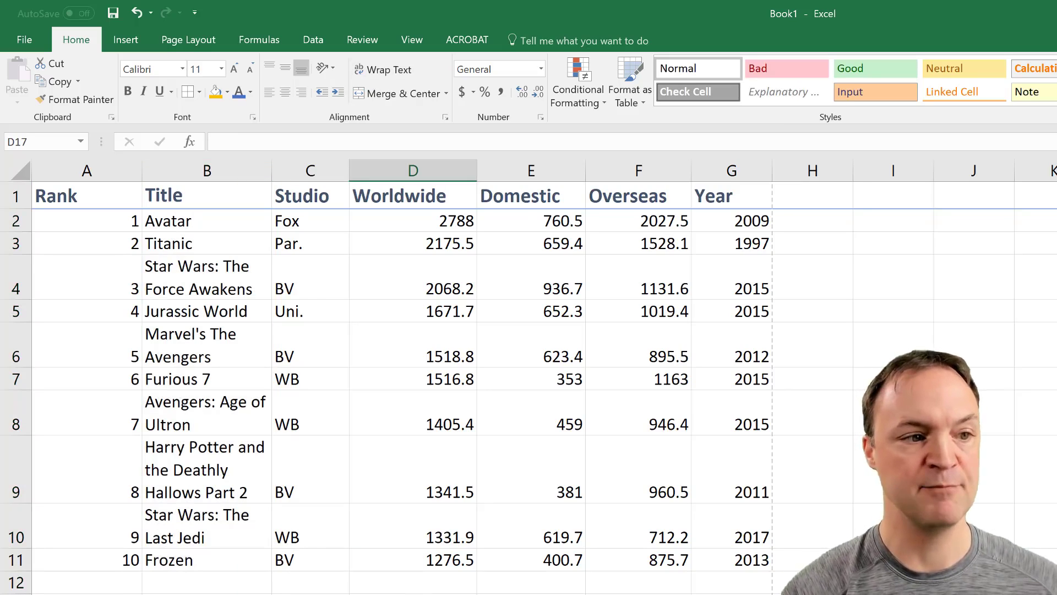
- Insert a new row above the header row and enter the title "Top Grossing Movies of All Time" in cell A1
right_click(13, 201)
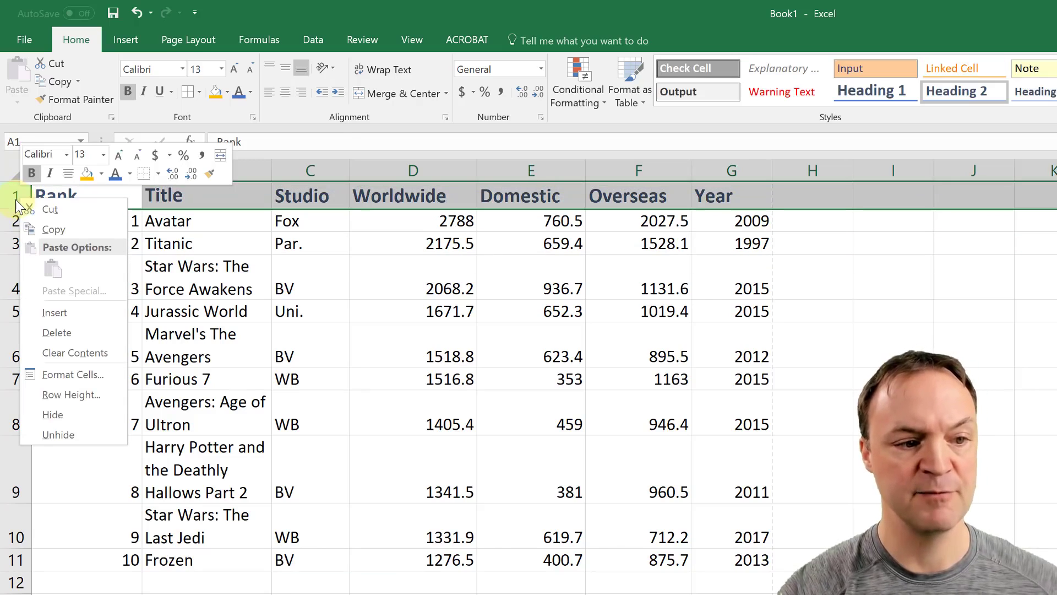
left_click(64, 315)
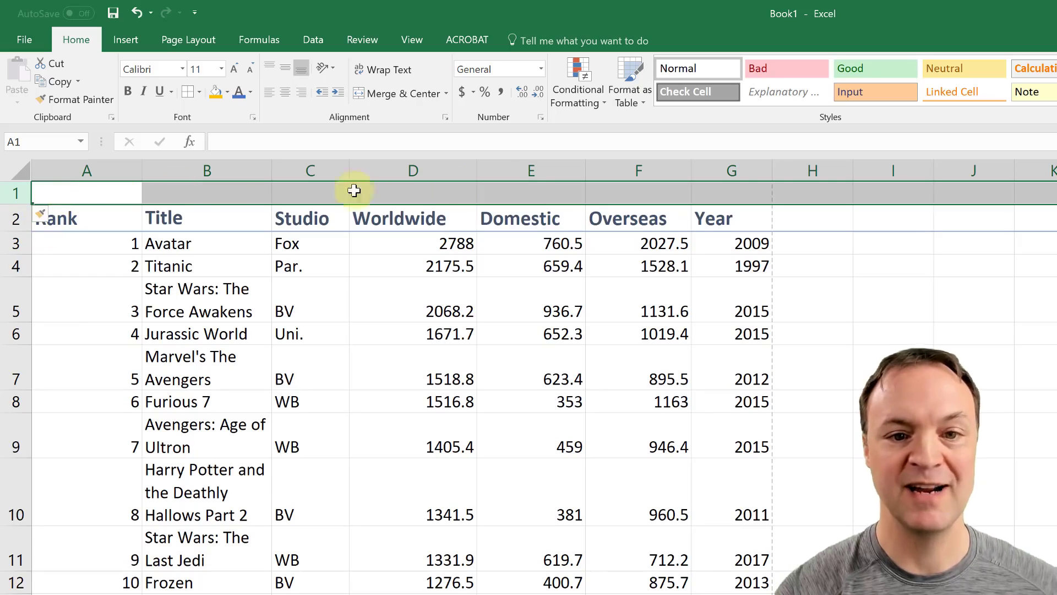
left_click(108, 195)
double_click(107, 194)
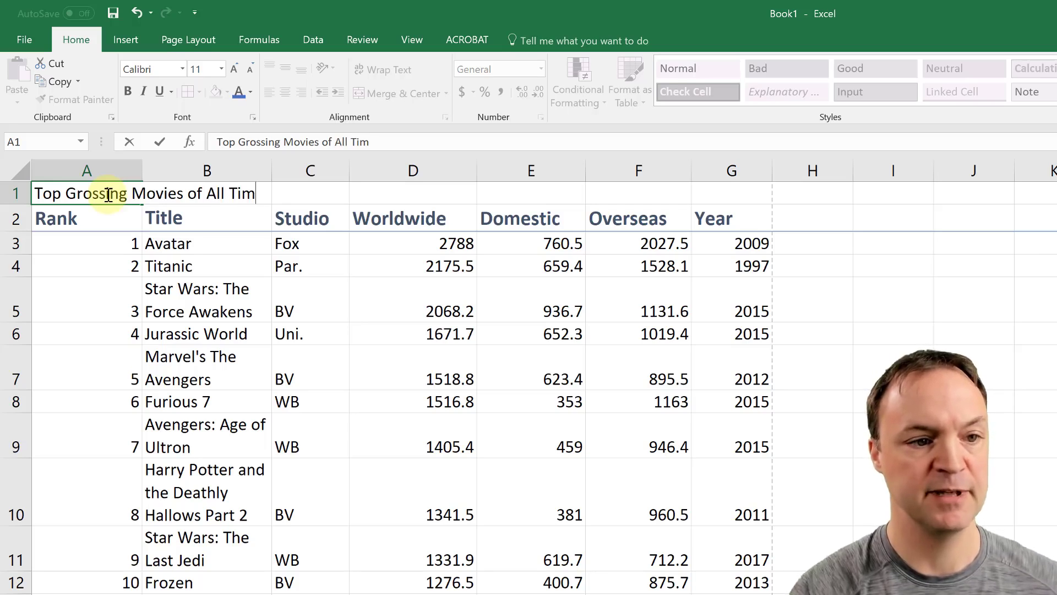
left_click(64, 352)
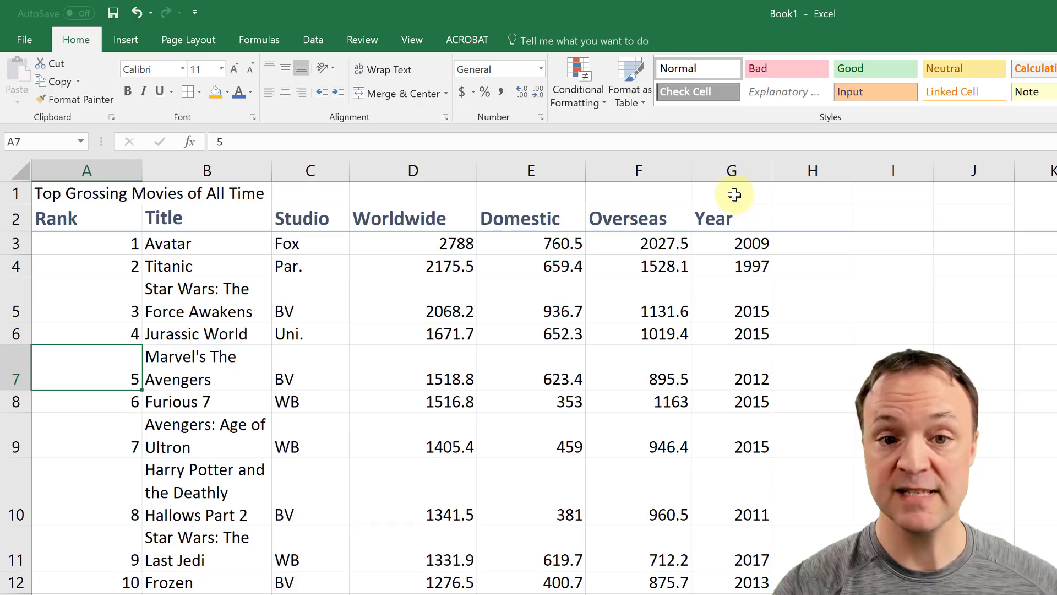
- Merge and center the title across cells A1 to G1
left_click_drag(88, 190, 726, 197)
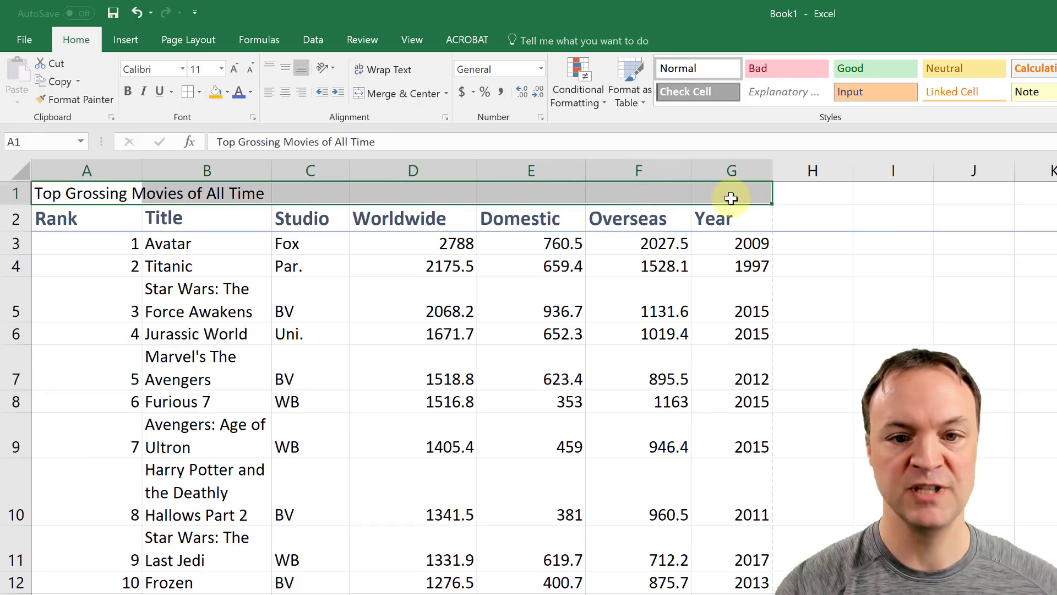
left_click(401, 97)
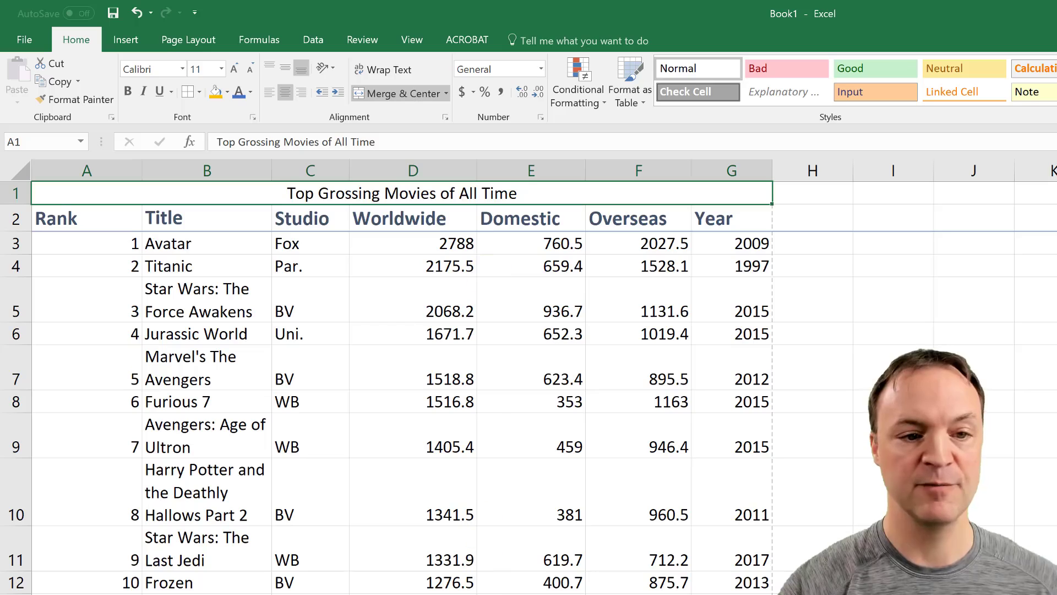
left_click(484, 406)
- Apply the Heading 1 cell style to the merged title in row 1 and deselect it
left_click(412, 189)
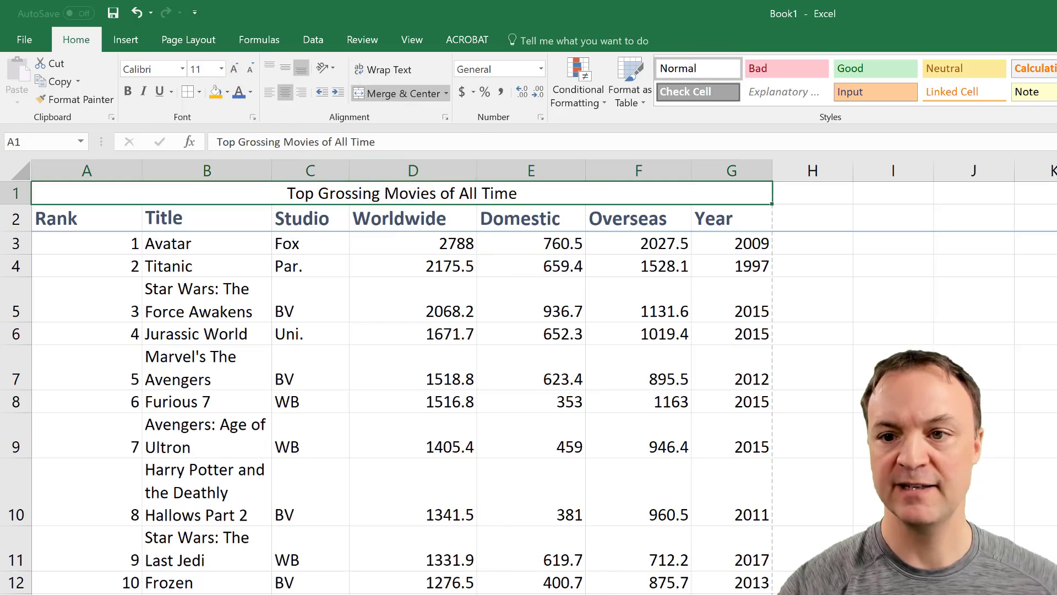
left_click(1055, 102)
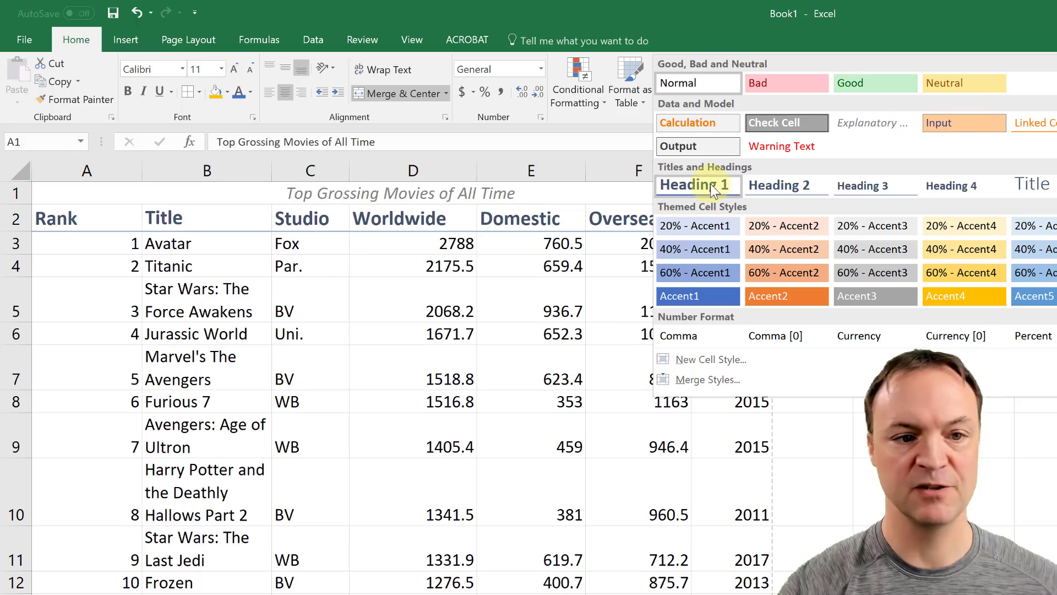
left_click(694, 185)
left_click(973, 557)
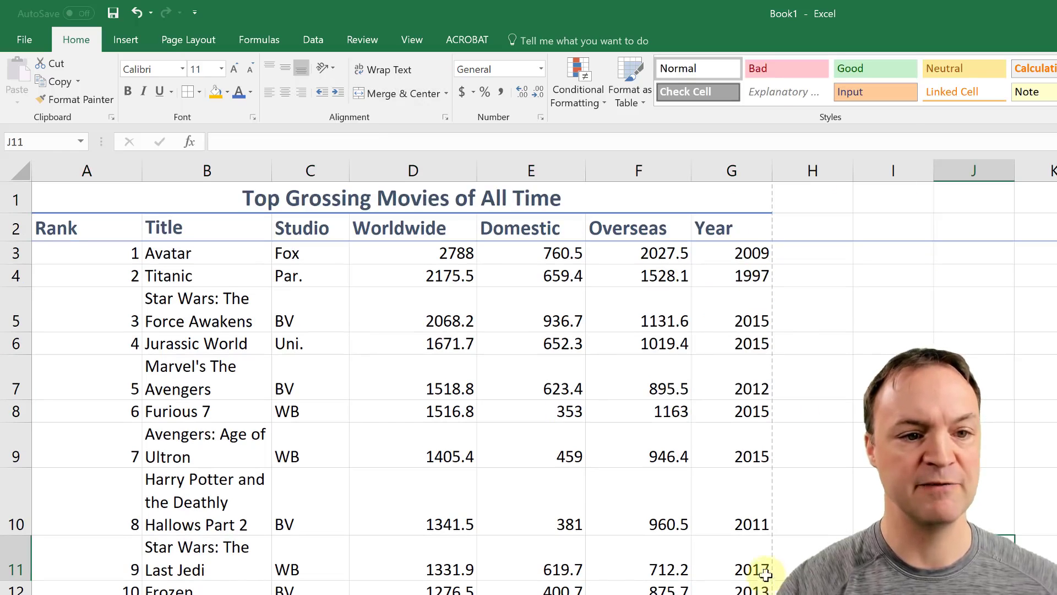
left_click(310, 594)
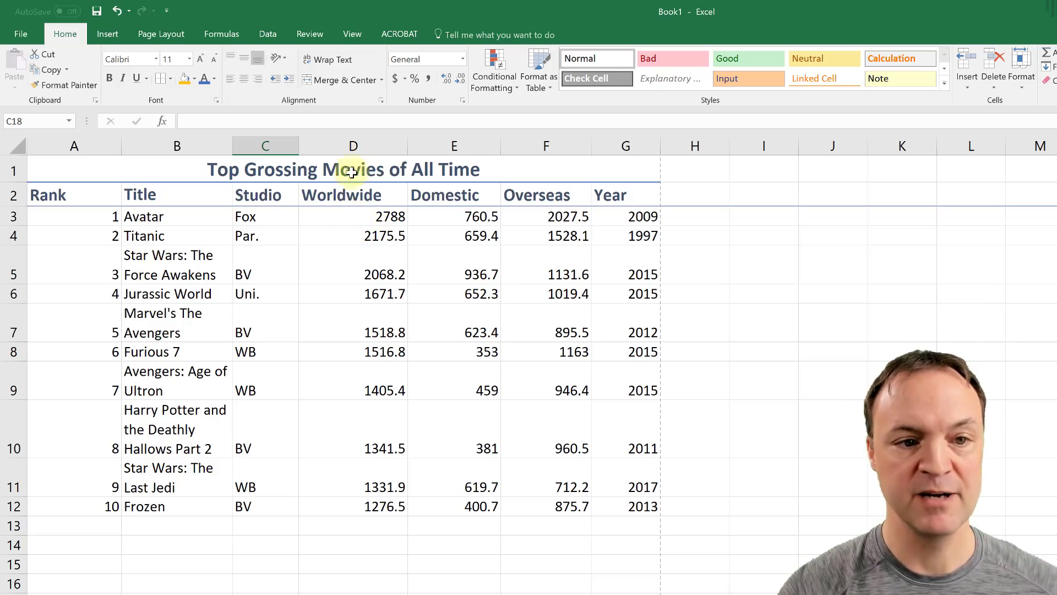
- Apply the dollar Accounting number format to the Worldwide, Domestic and Overseas figures in D3 to F12, and look over the other currency options
left_click_drag(353, 146, 547, 148)
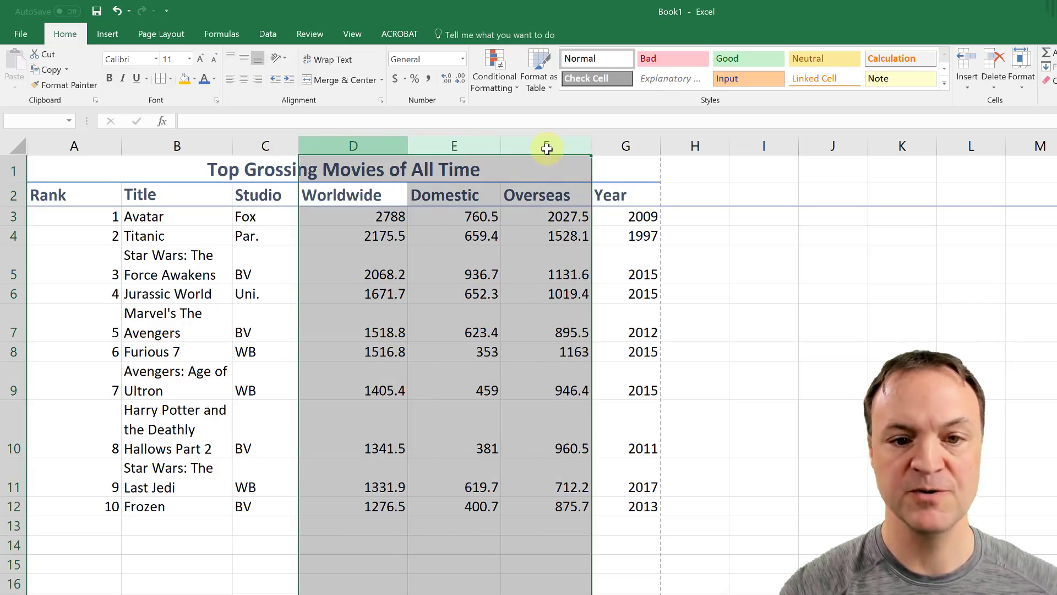
left_click(378, 273)
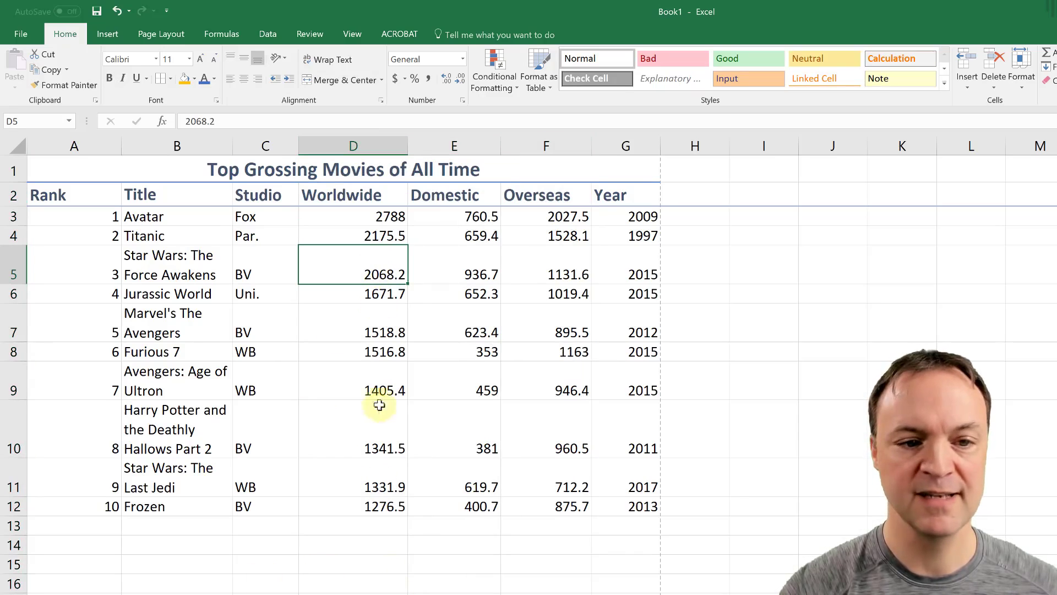
left_click_drag(342, 216, 545, 506)
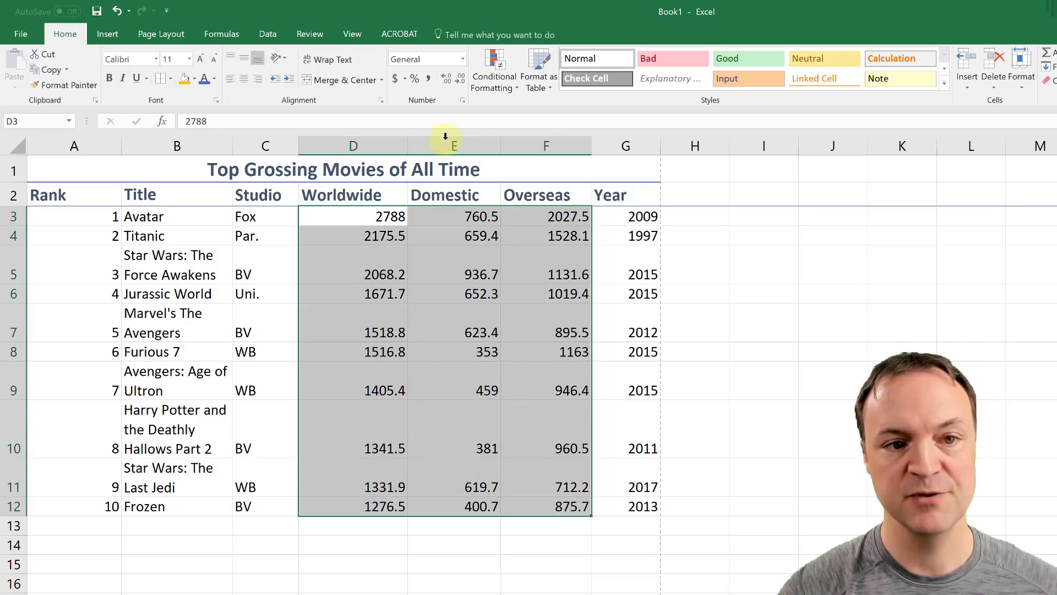
left_click(395, 79)
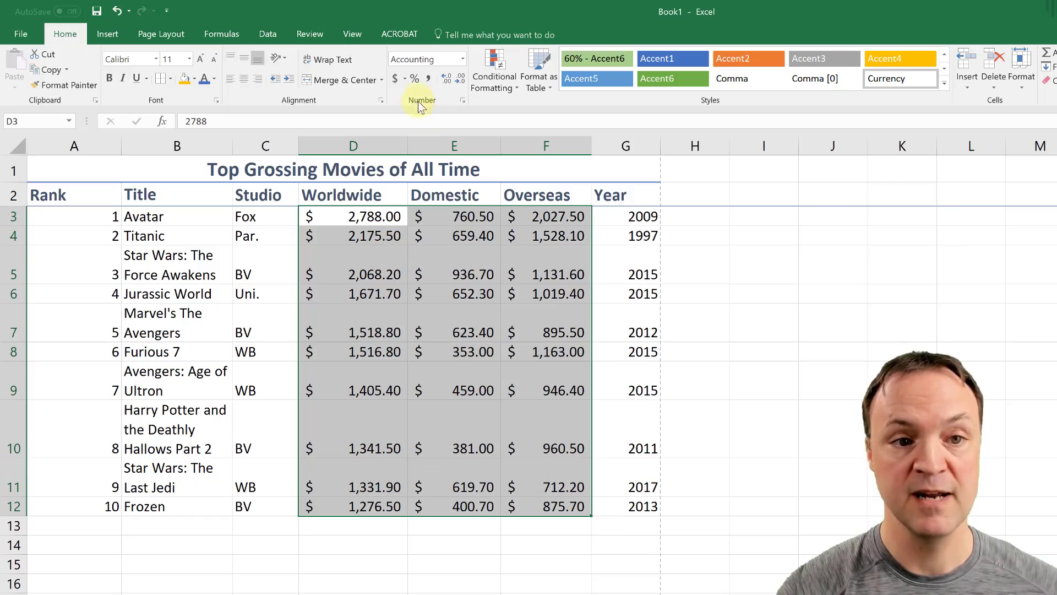
left_click(404, 80)
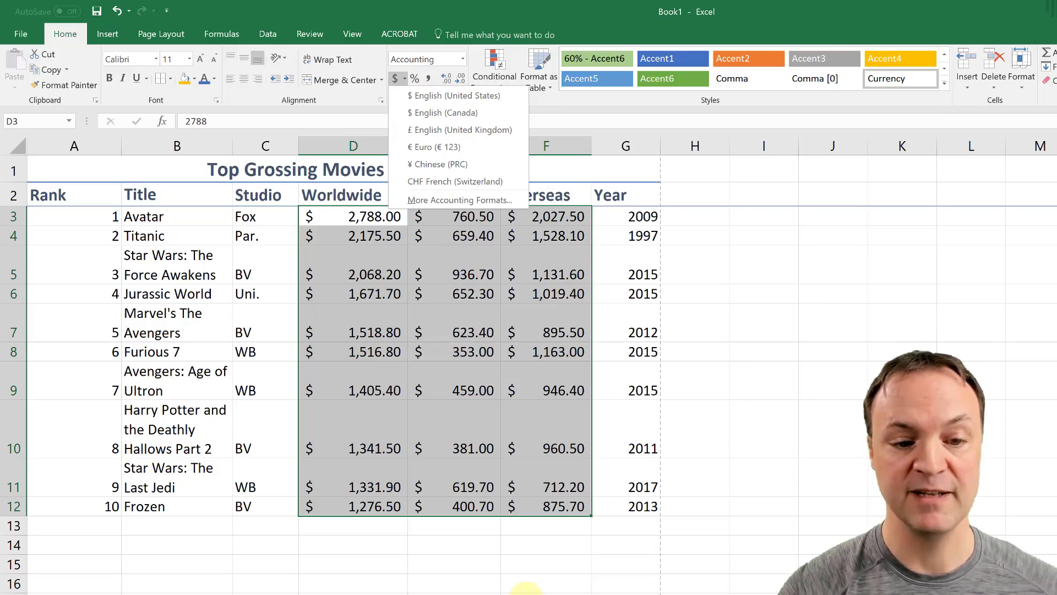
left_click(519, 593)
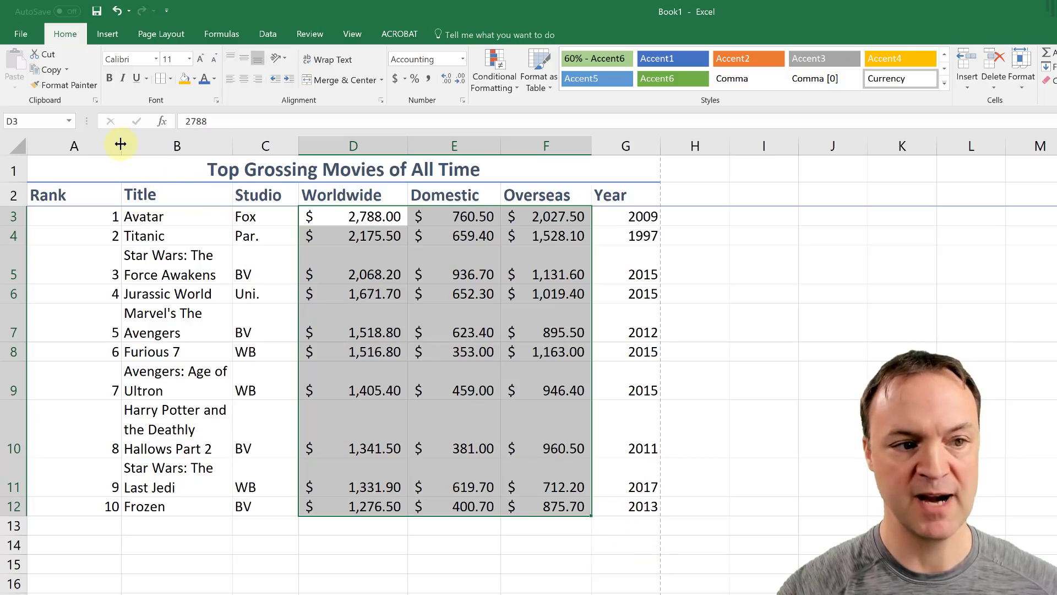
- Narrow column A to fit the "Rank" header, and check the sheet in print preview before returning to it
left_click_drag(120, 147, 72, 151)
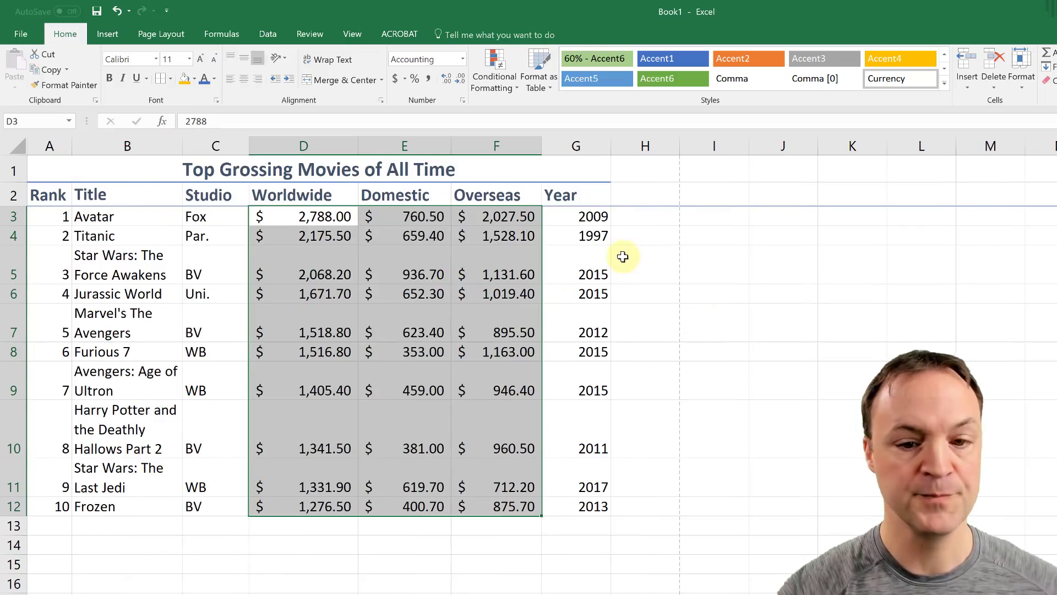
left_click(21, 34)
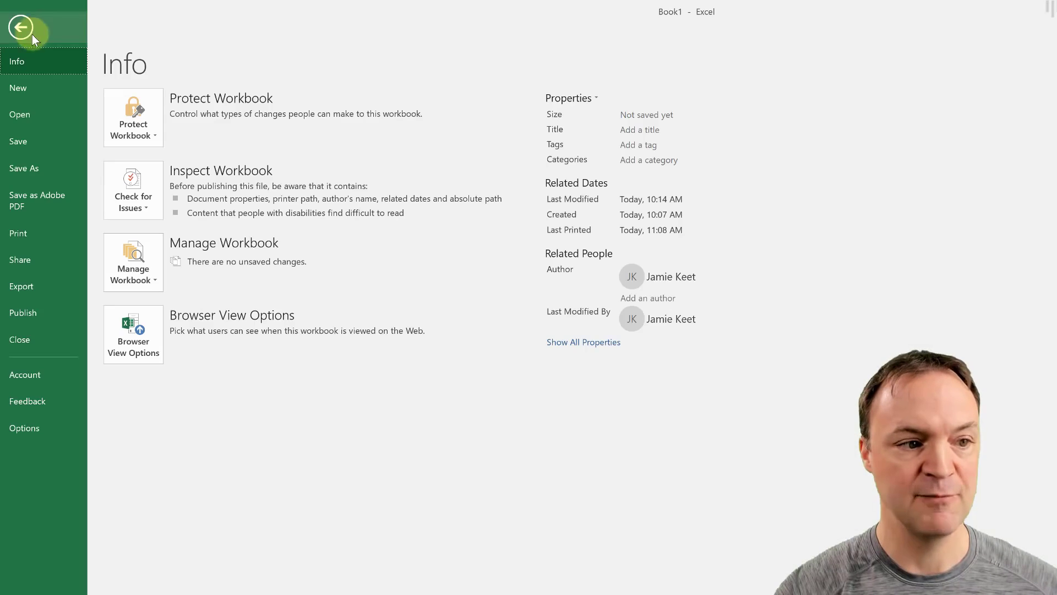
left_click(19, 236)
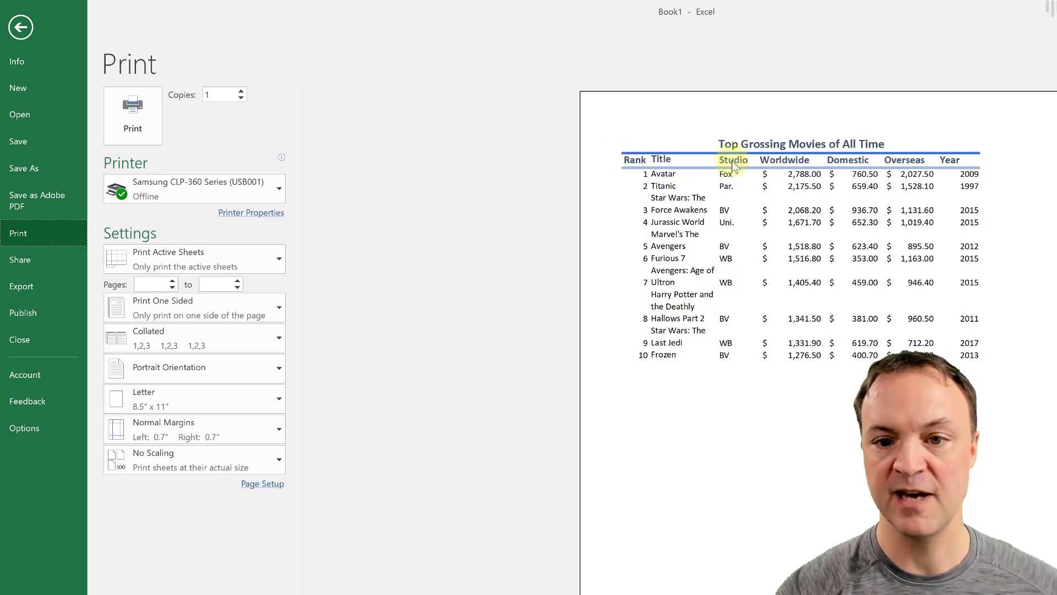
left_click(20, 28)
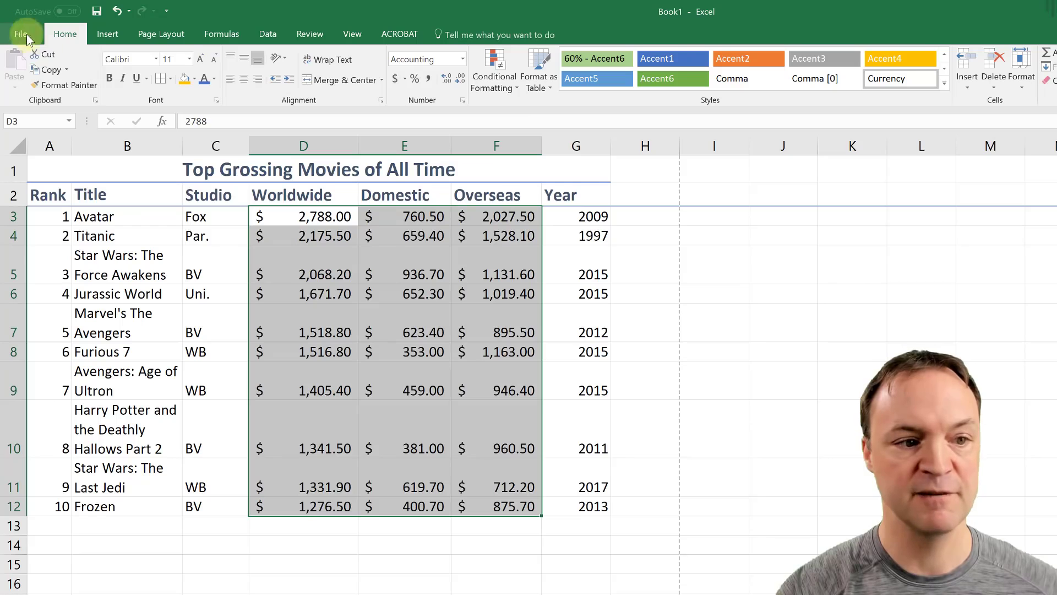
- Apply All Borders to the movie data in cells A3 to G12
left_click_drag(48, 214, 578, 501)
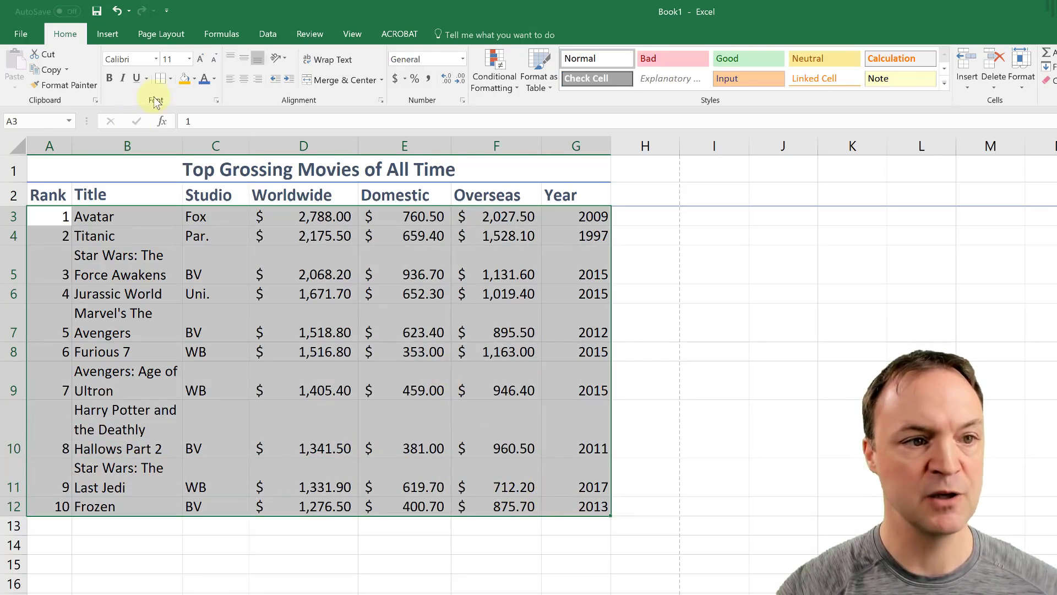
left_click(171, 80)
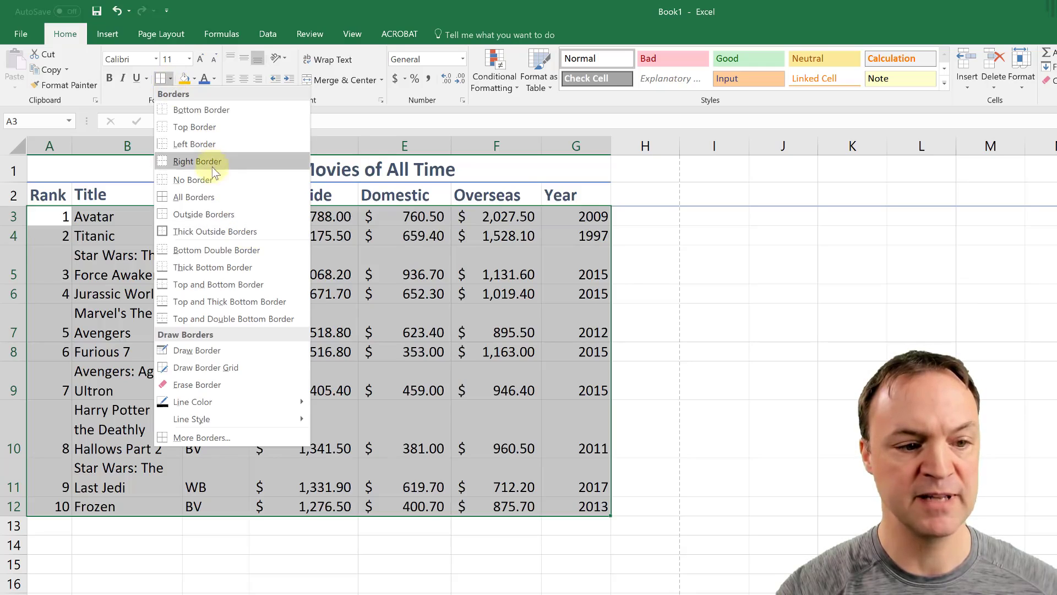
left_click(206, 199)
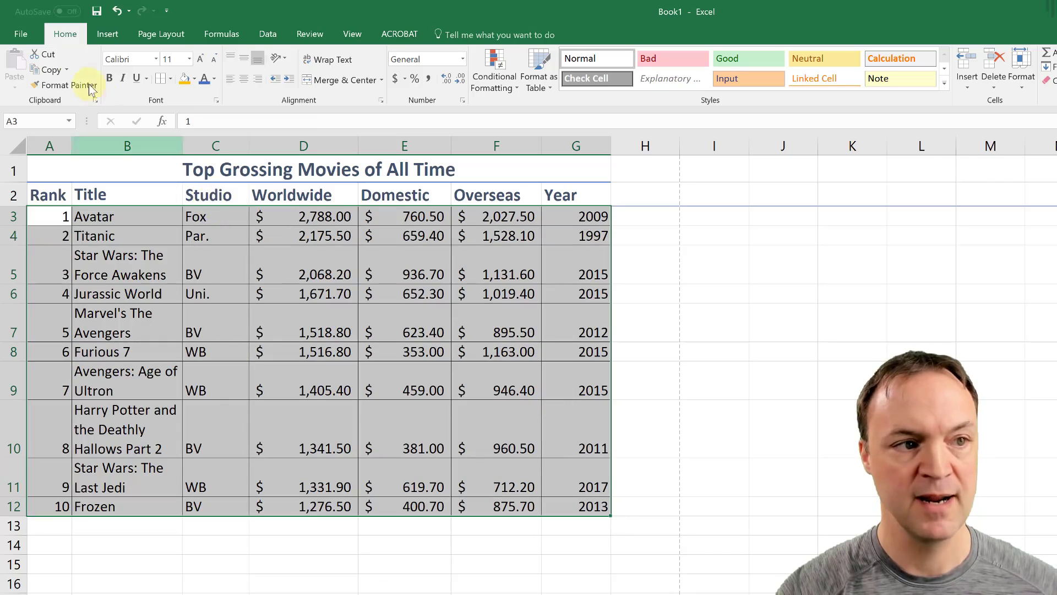
- Check the bordered table in print preview, return to the sheet and deselect the data
left_click(20, 34)
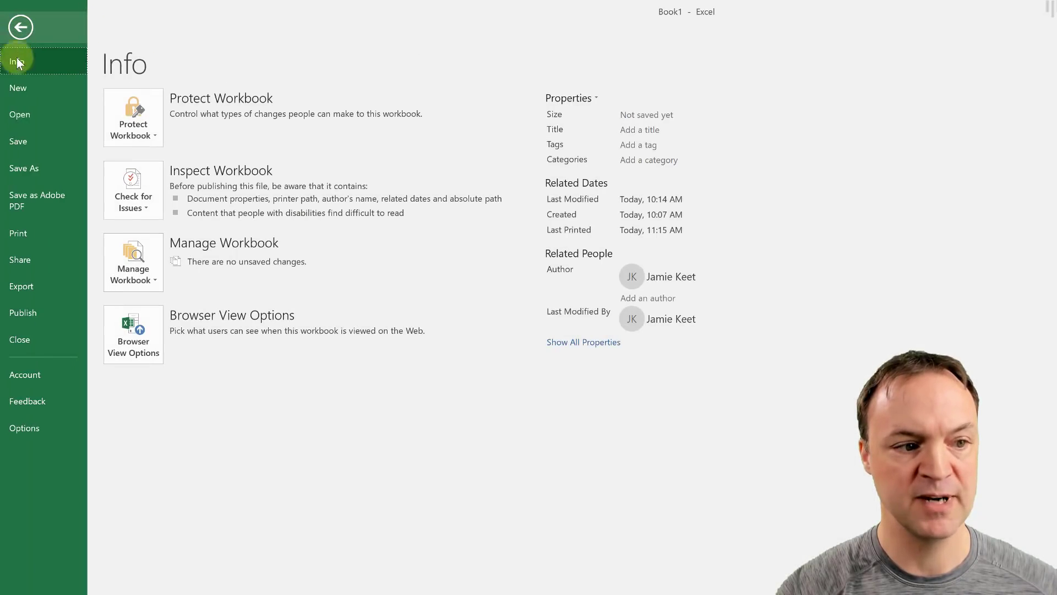
left_click(35, 230)
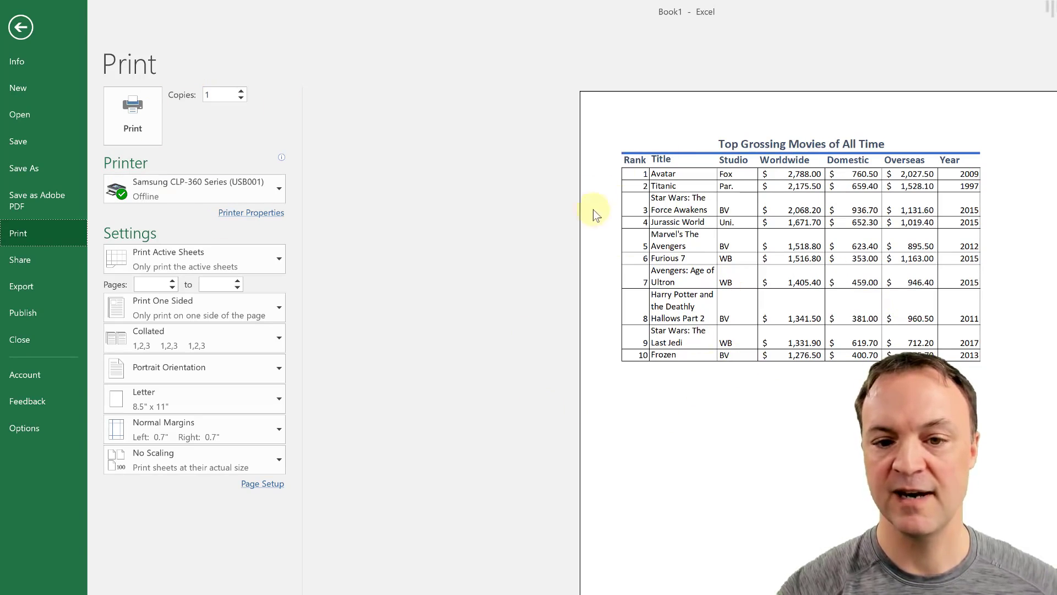
left_click(22, 28)
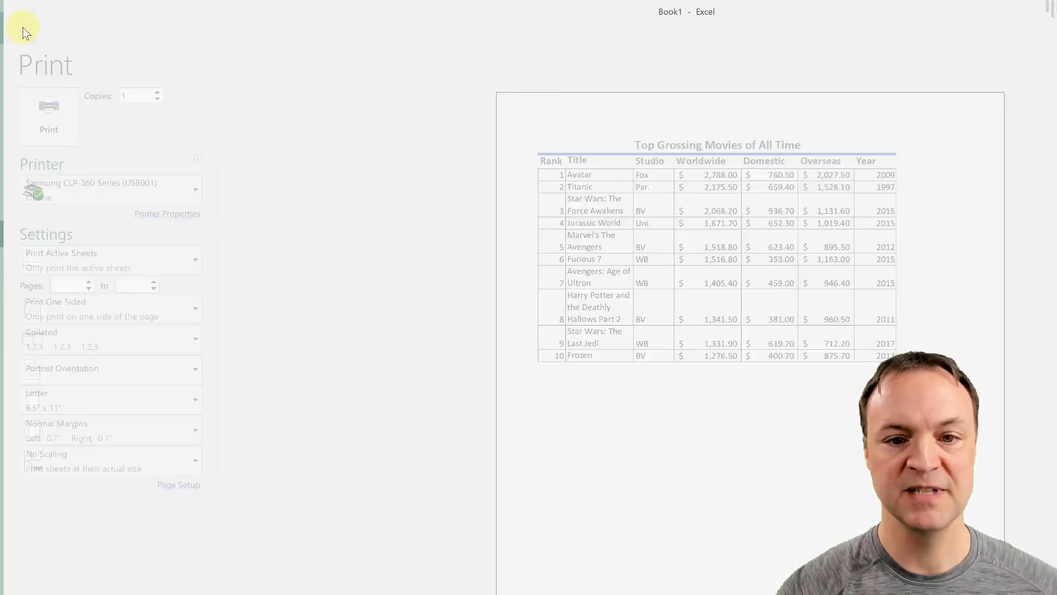
left_click(298, 592)
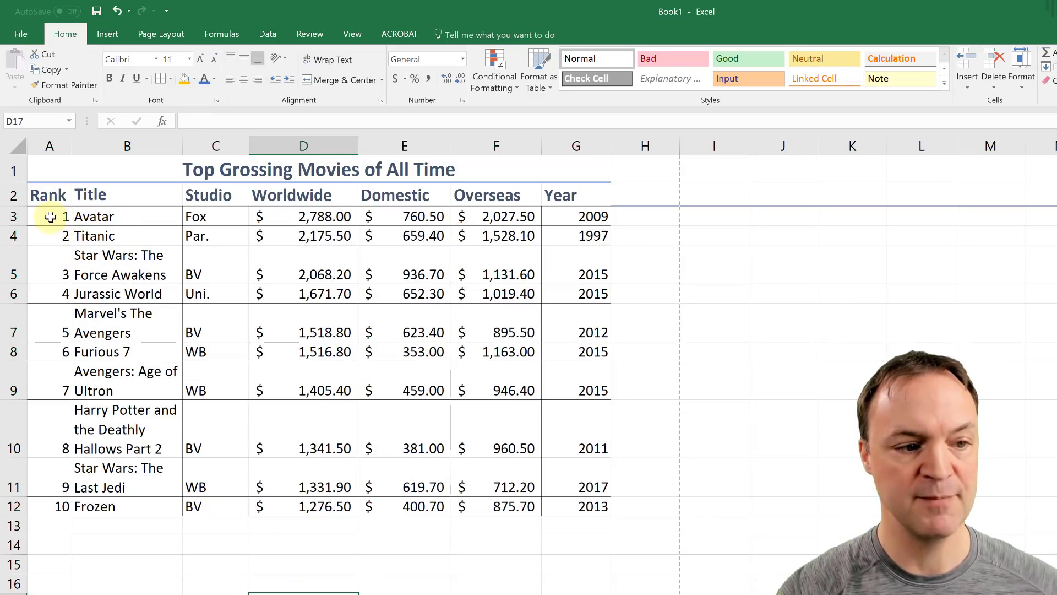
- Fill the rank numbers in cells A3 to A12 with the standard orange color and make them bold
mouse_move(50, 221)
left_mouse_down()
mouse_move(64, 389)
mouse_move(52, 504)
left_mouse_up()
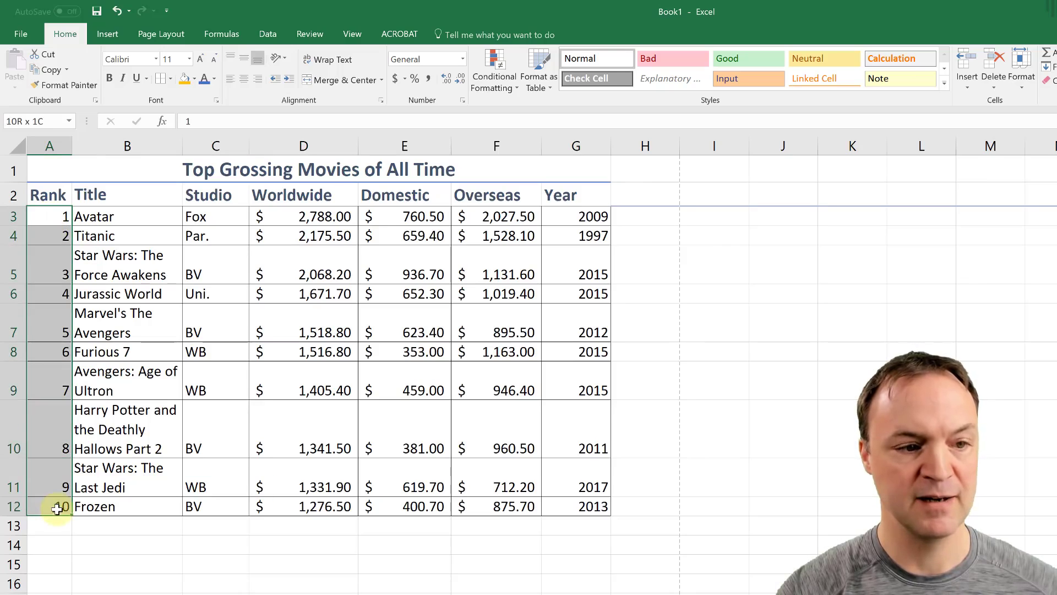
left_click(194, 80)
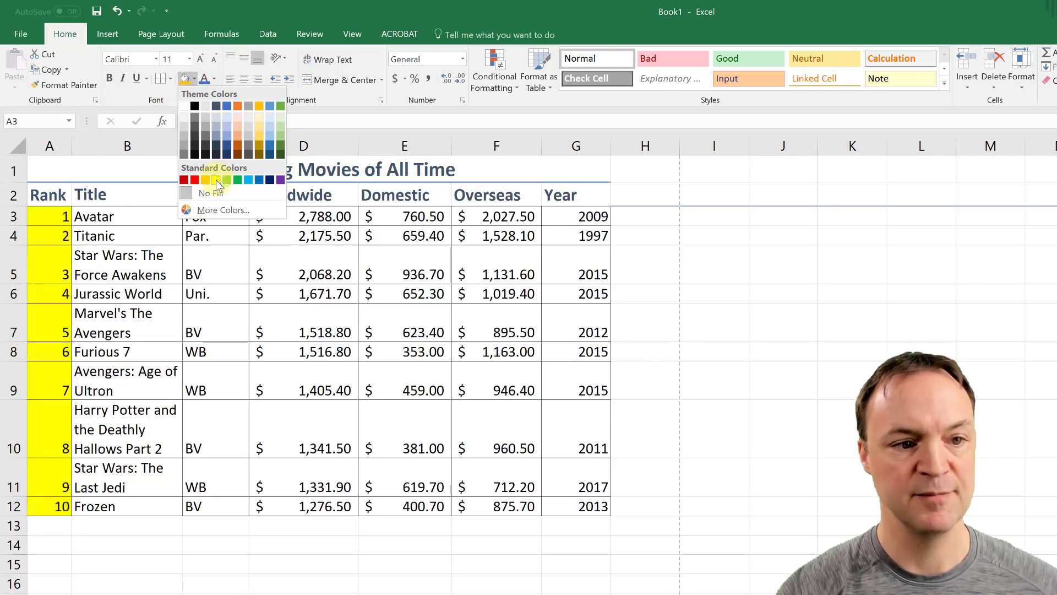
left_click(206, 180)
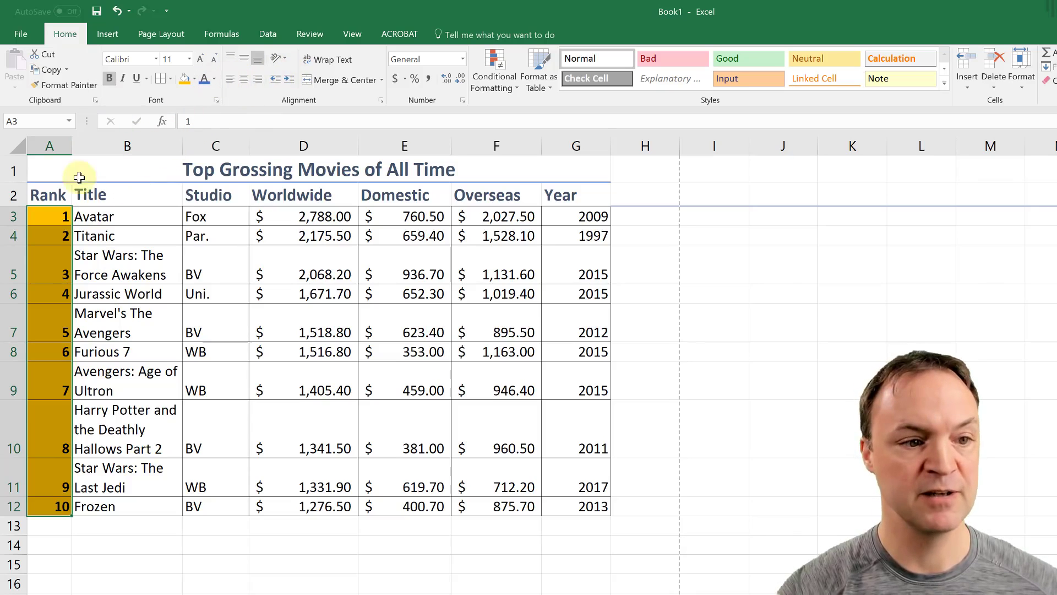
- Center the headers and movie data horizontally in cells A2 to G12
left_click(55, 199)
left_click_drag(55, 199, 559, 500)
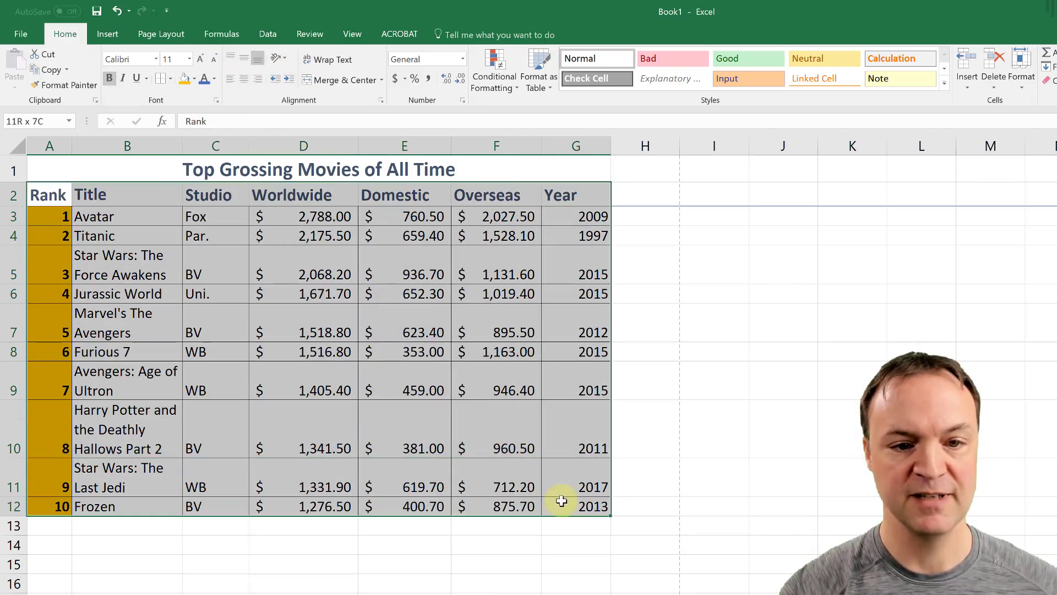
left_click(244, 80)
left_click(757, 380)
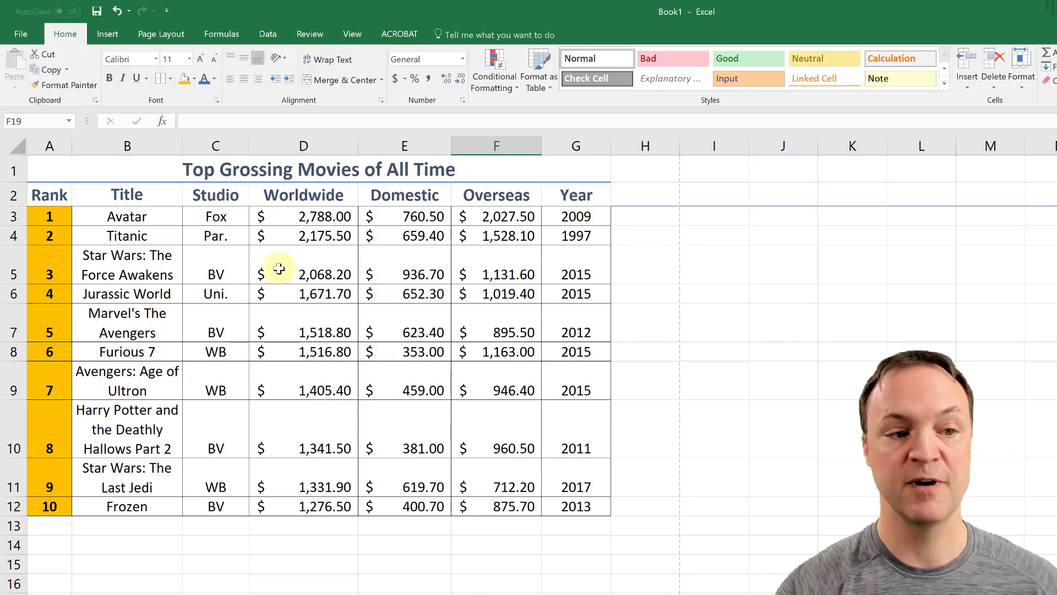
- Review the centered and colored table in print preview and return to the worksheet
left_click(18, 33)
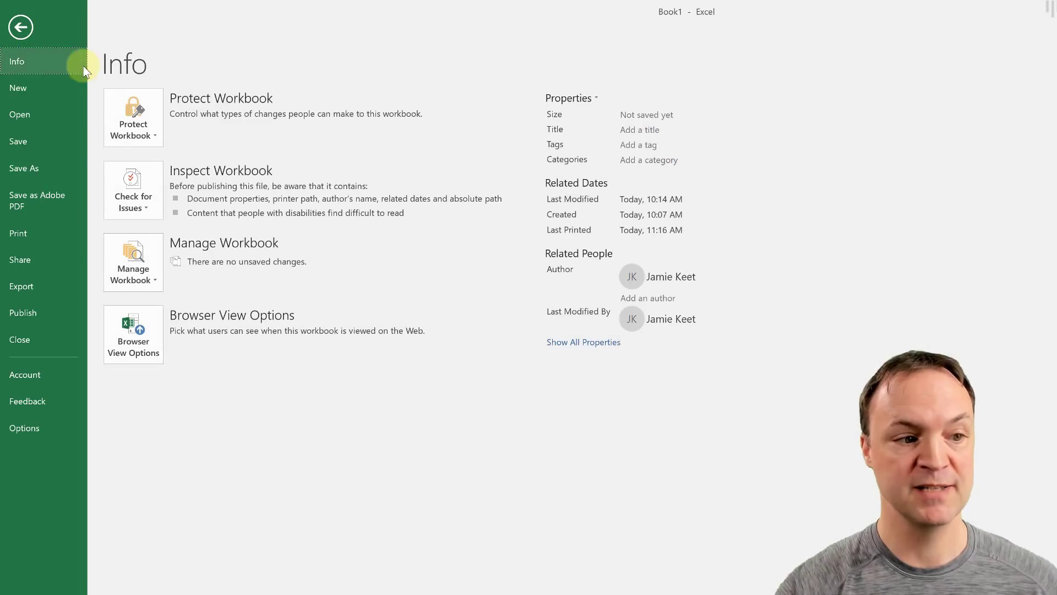
left_click(41, 230)
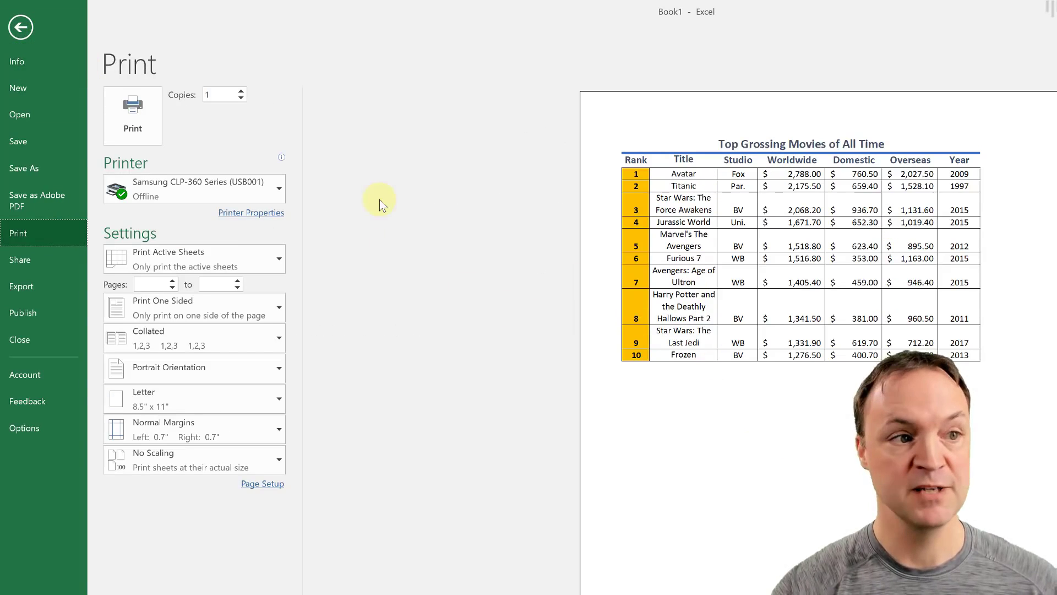
left_click(20, 31)
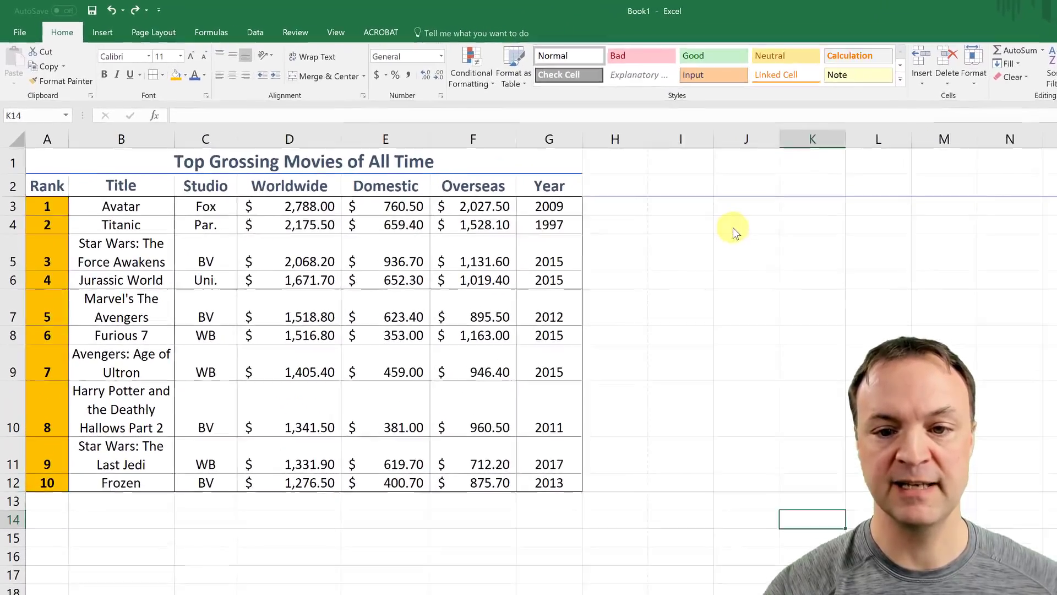
- Enter the test formula =2*2 in cell J4, outside the movie table
left_click(759, 233)
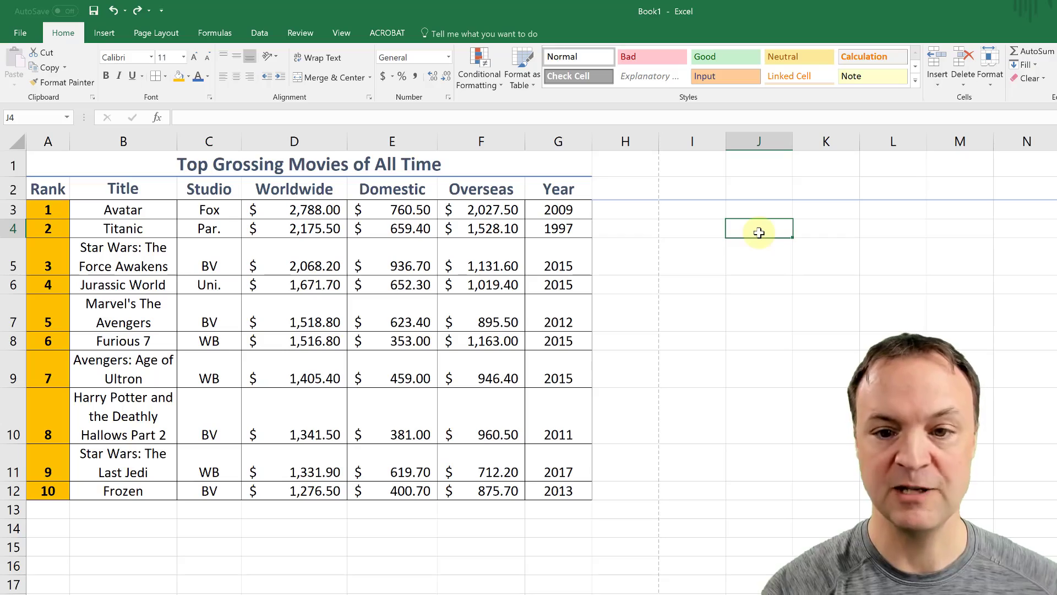
type("=")
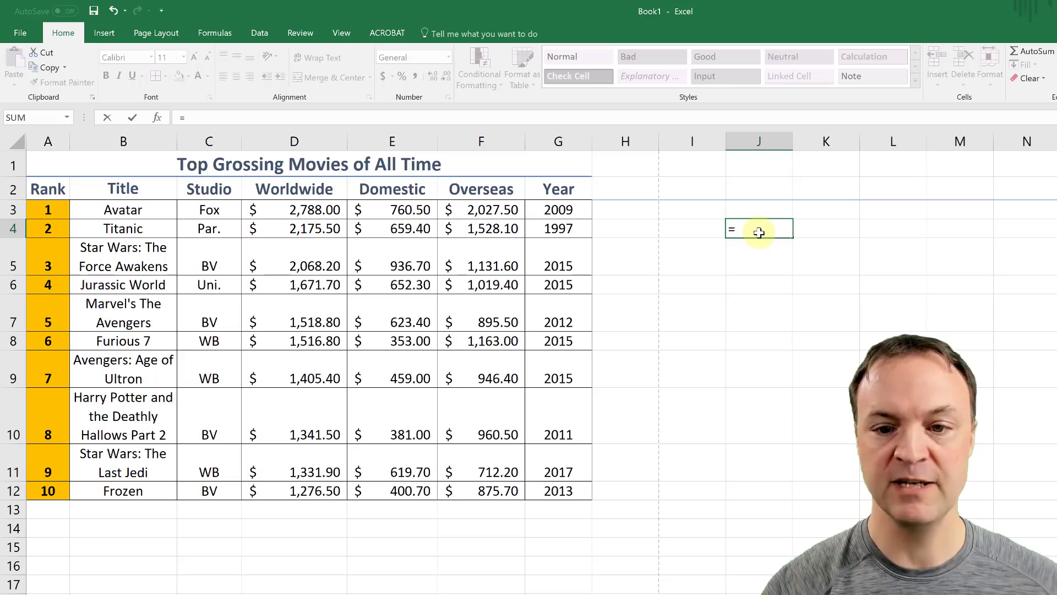
type("2")
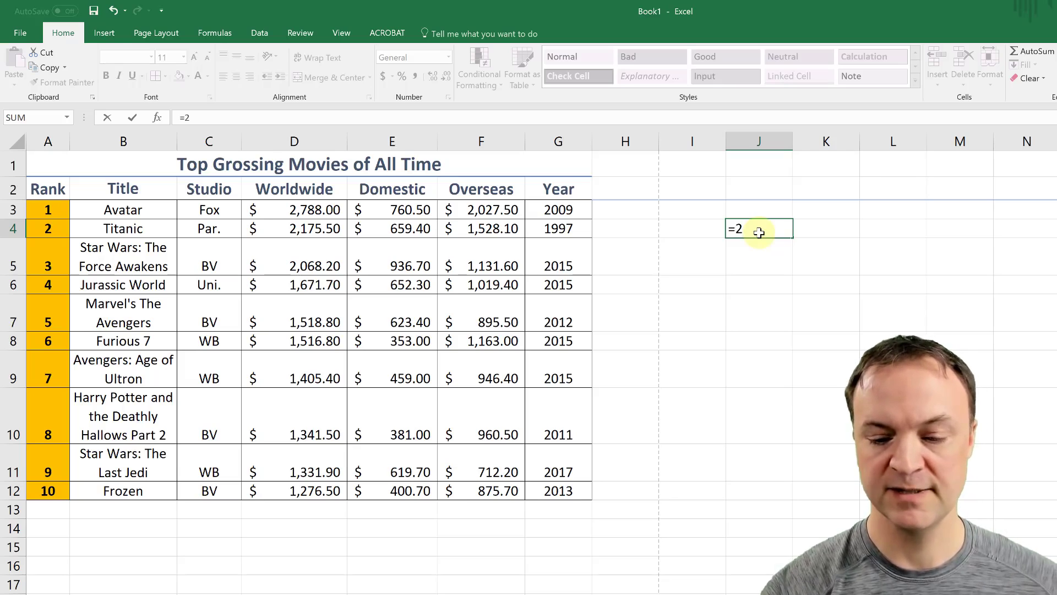
type("*2")
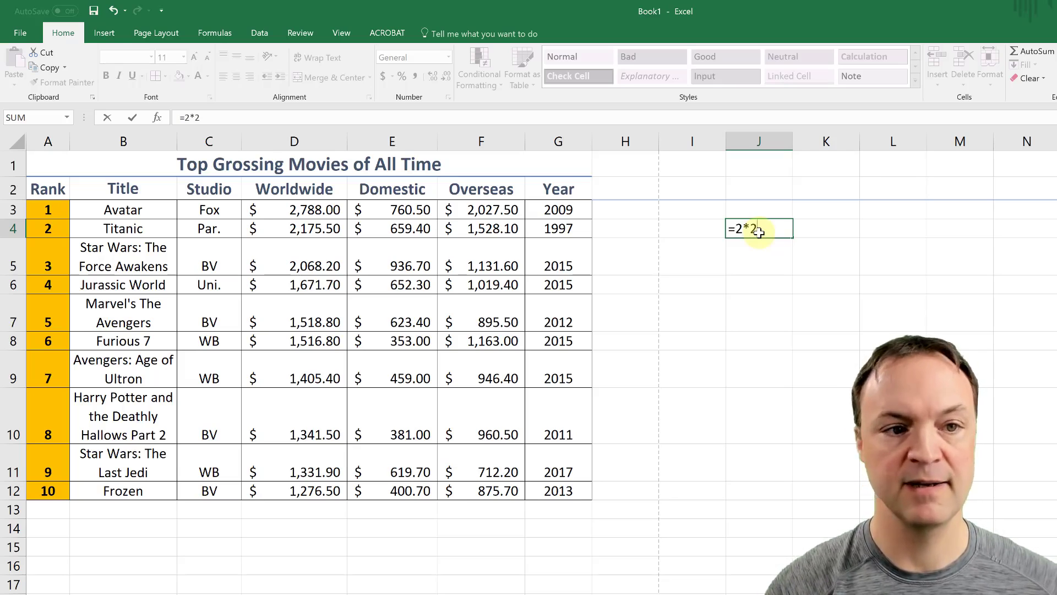
key("Return")
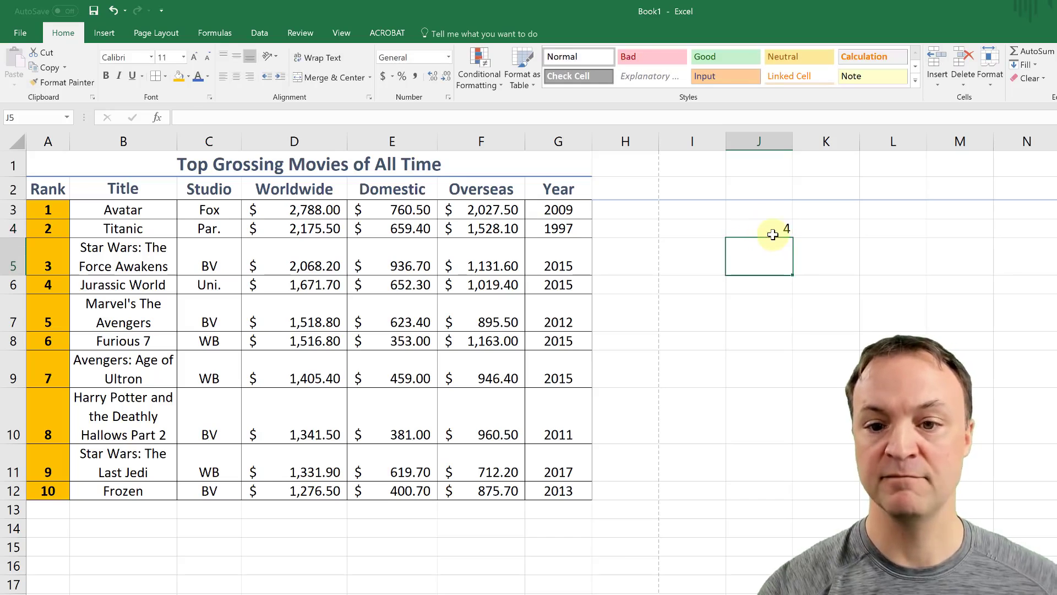
- Compare the underlying contents of cells J4 and E6, and clear the test formula from J4
left_click(773, 234)
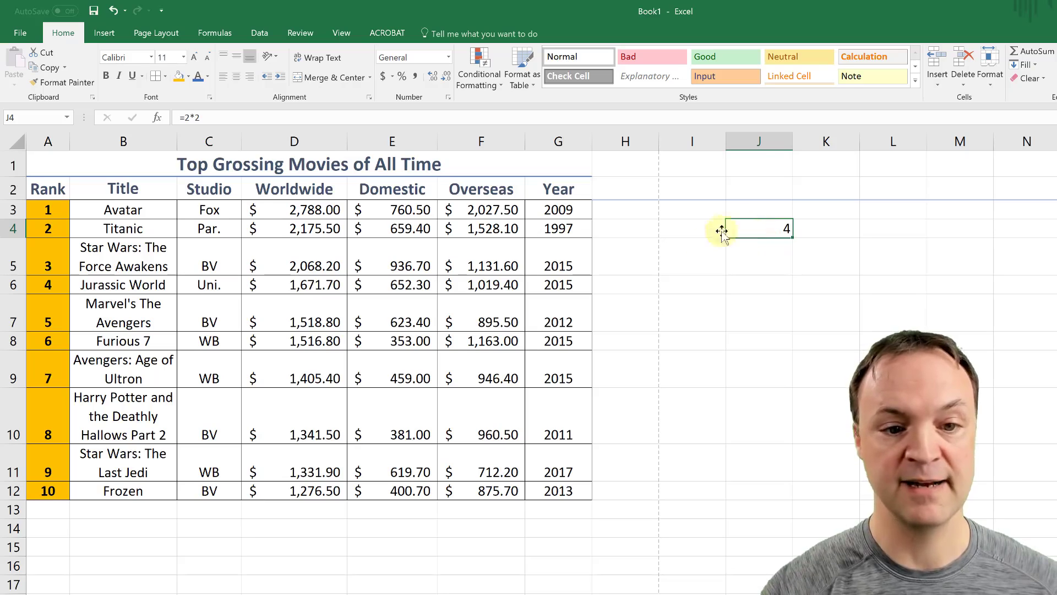
left_click(423, 284)
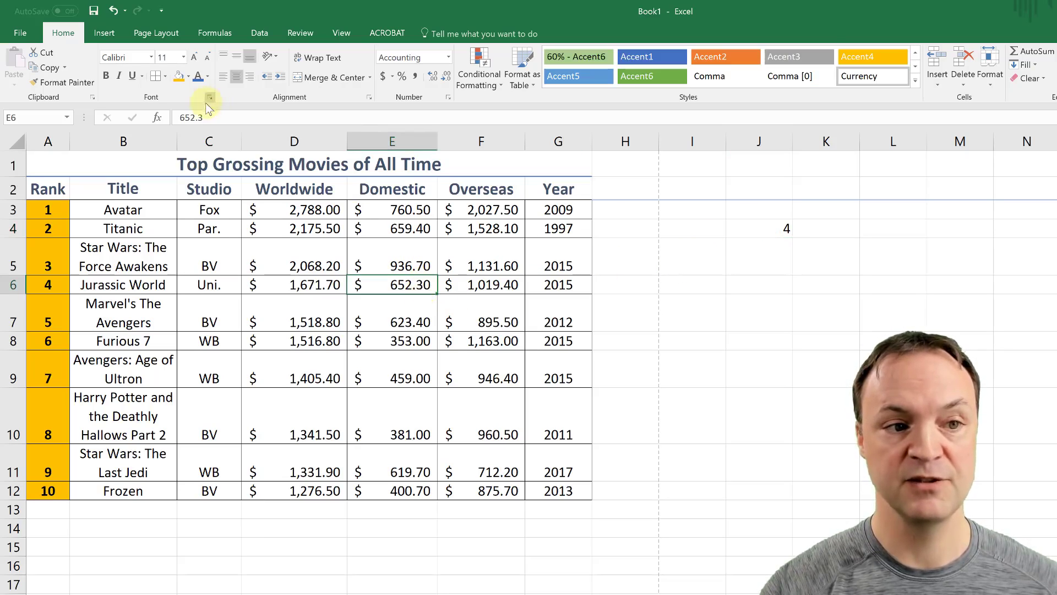
left_click(772, 229)
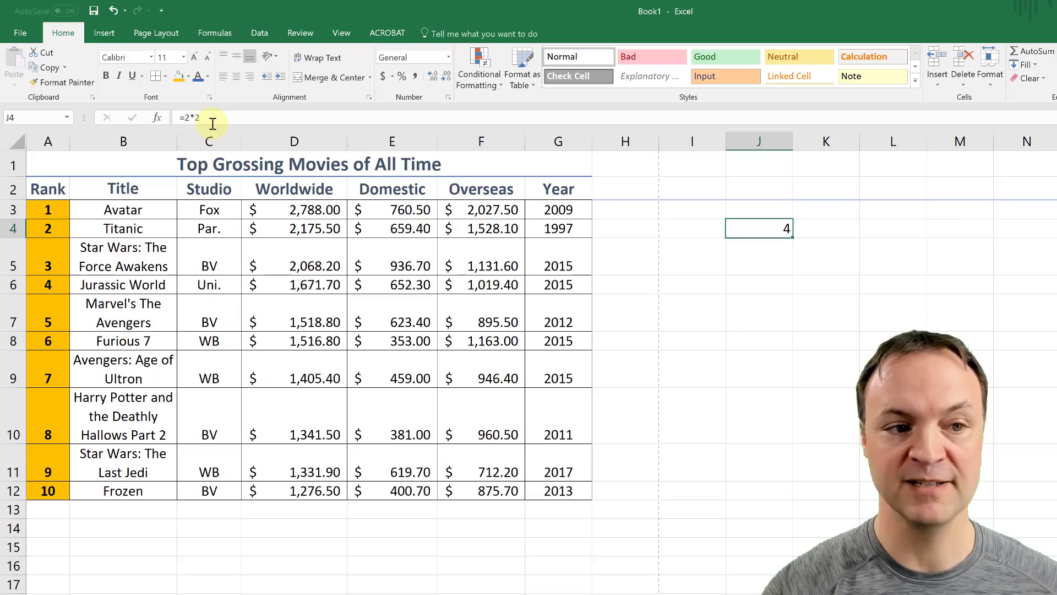
left_click(761, 257)
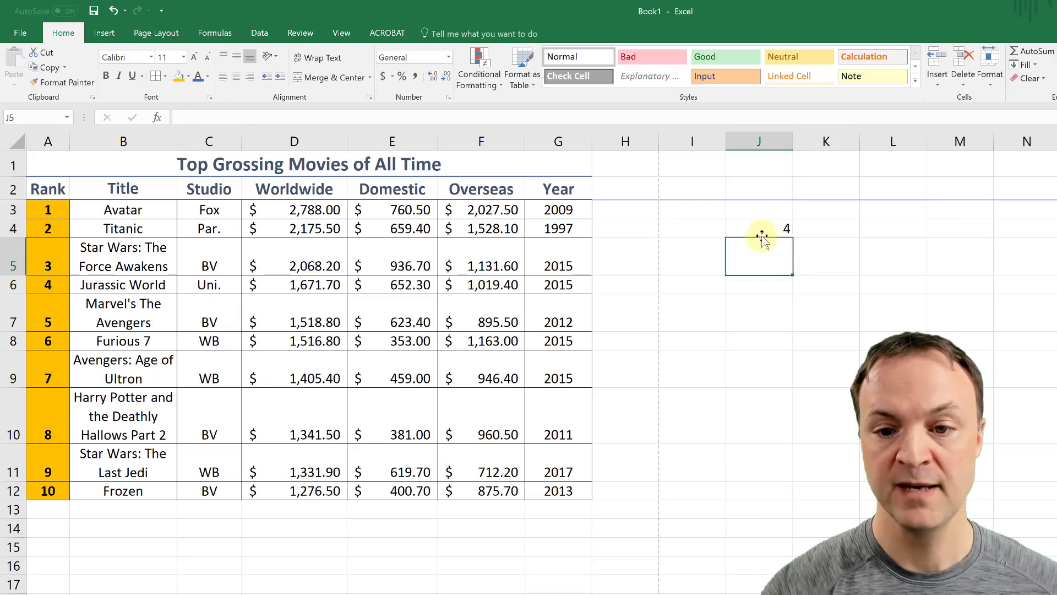
left_click(768, 224)
key("Delete")
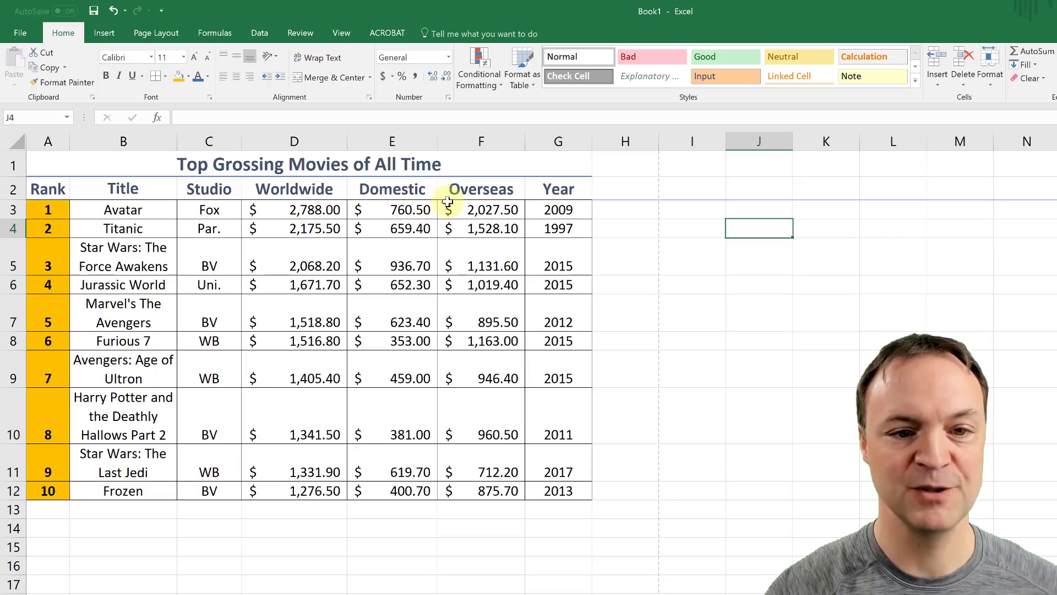
- Insert a blank column between the Domestic and Overseas columns and deselect it
left_click(458, 141)
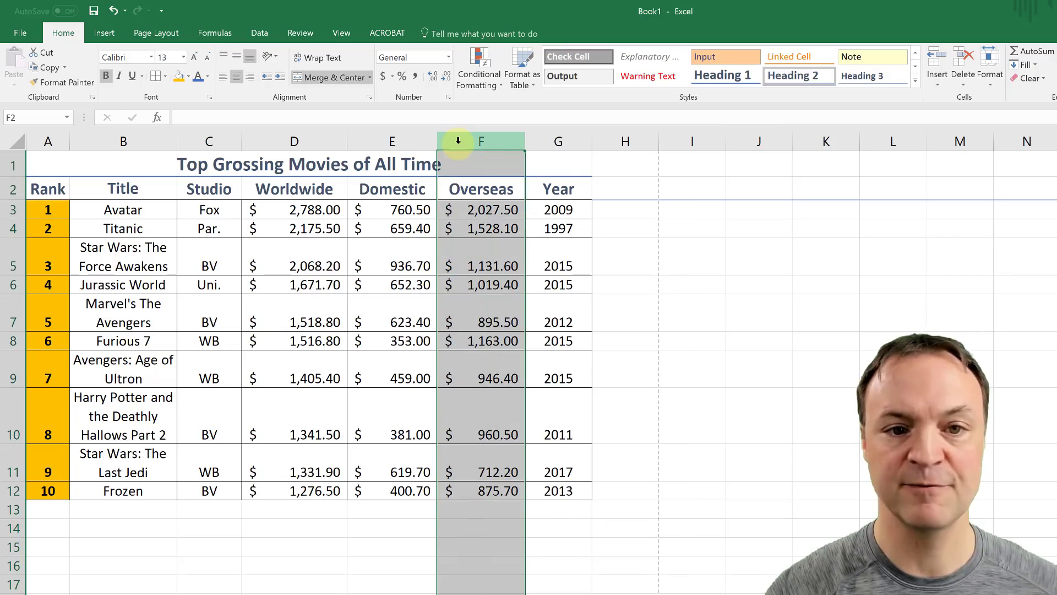
right_click(463, 141)
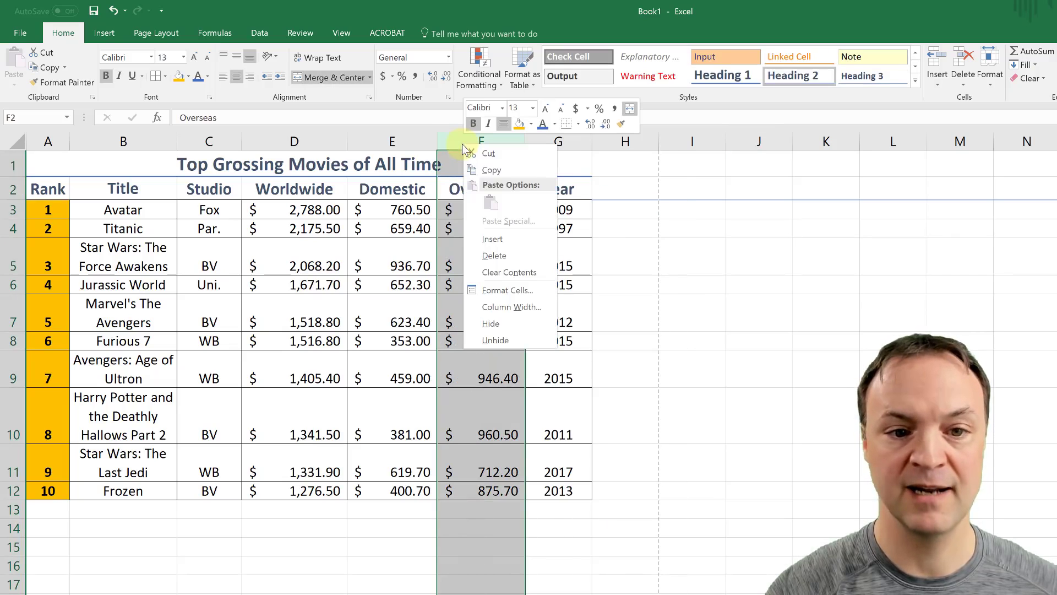
left_click(486, 240)
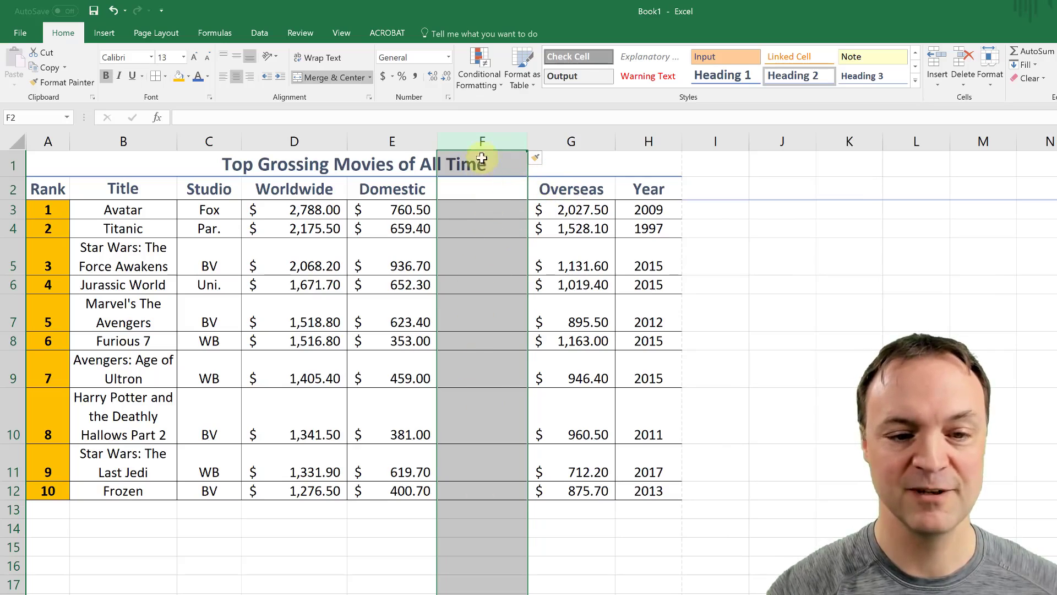
left_click(413, 542)
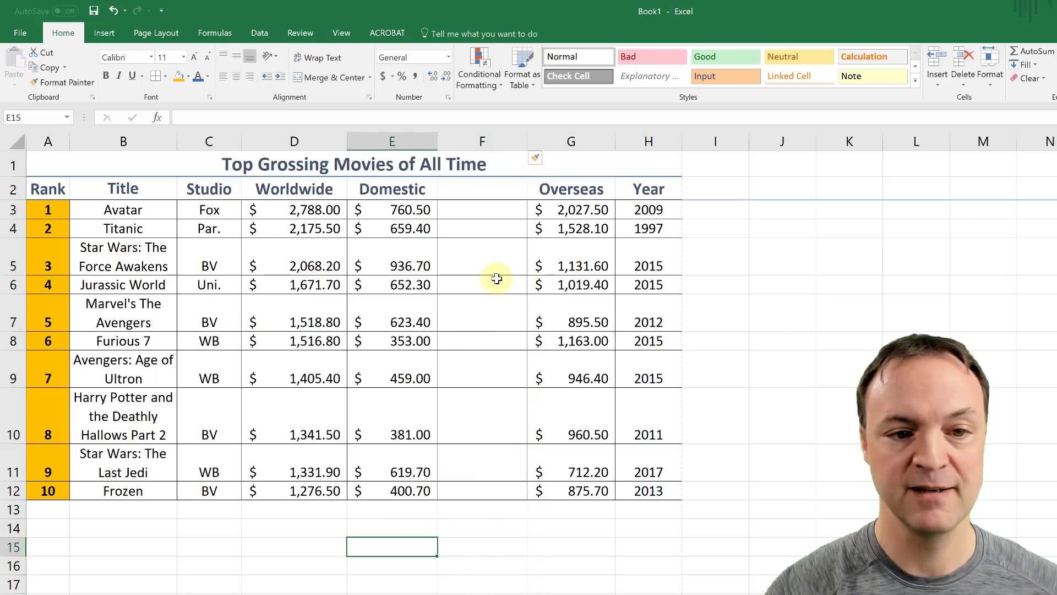
- Enter the formula =E3/D3 in cell F3 to divide Avatar's domestic gross by its worldwide gross
left_click(491, 214)
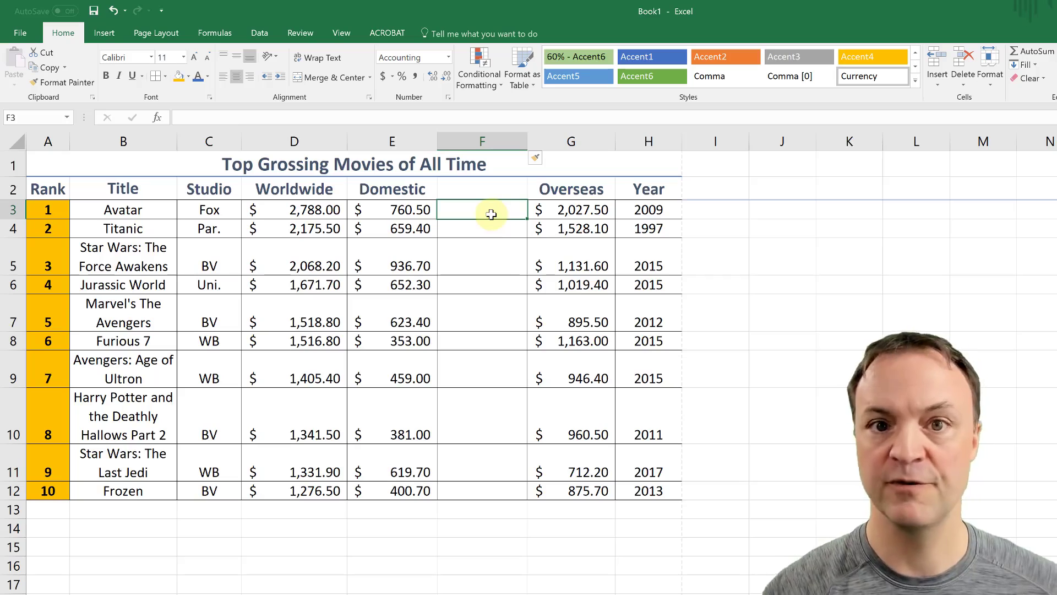
double_click(491, 214)
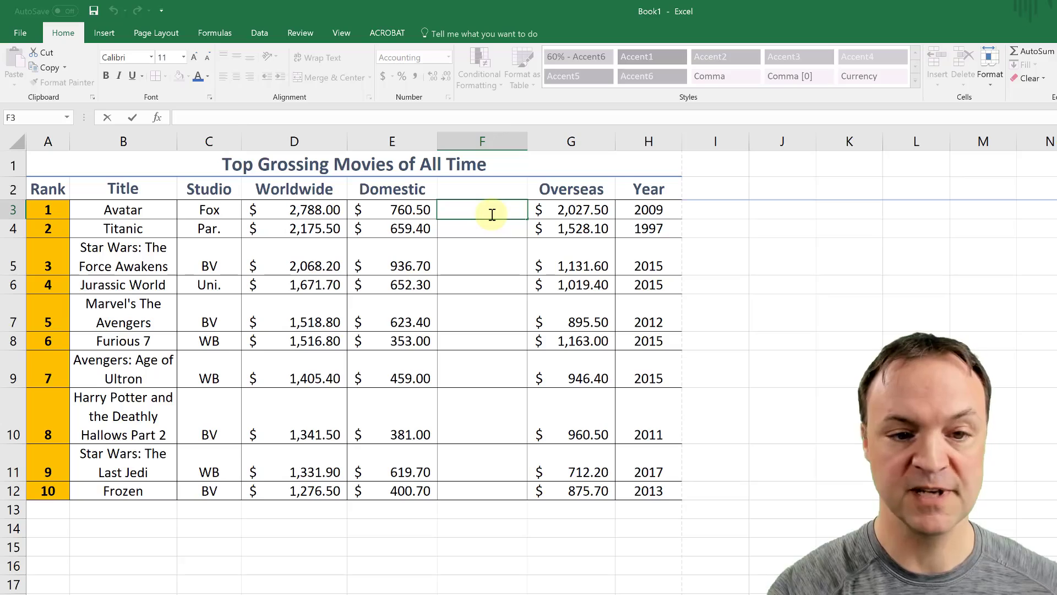
type("=")
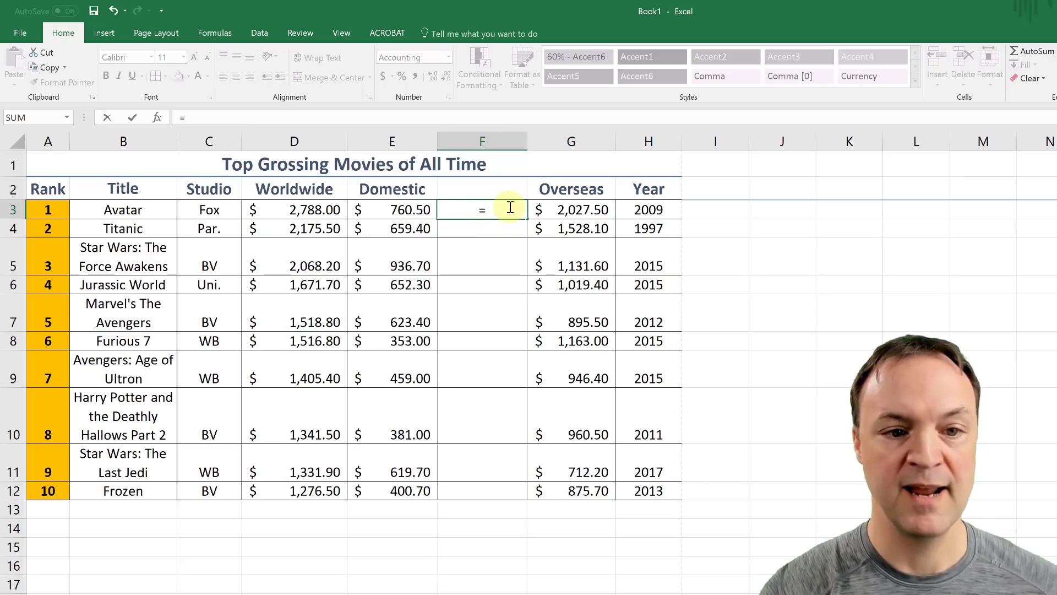
left_click(400, 210)
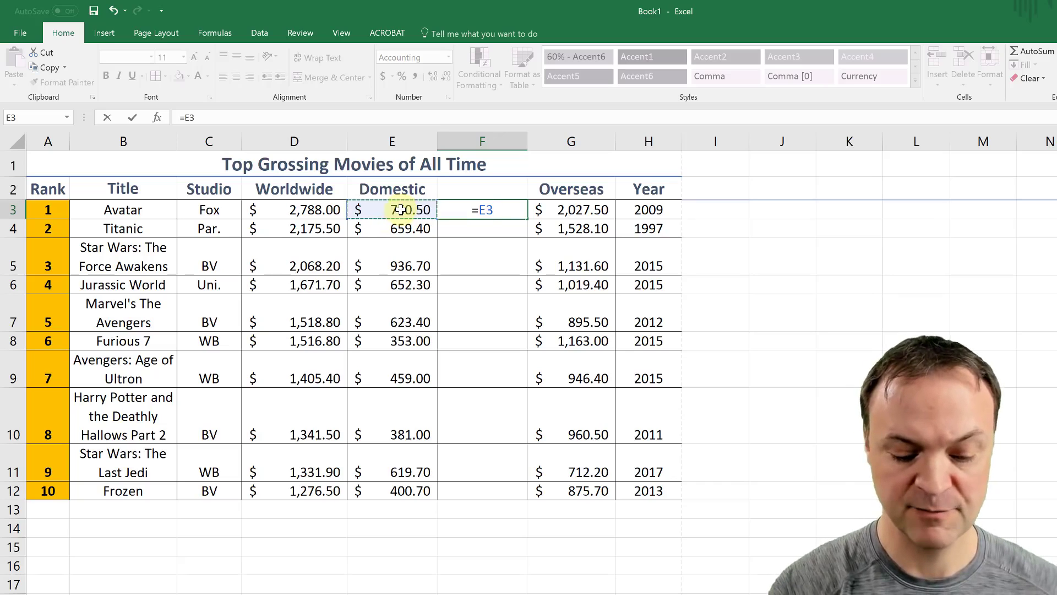
type("/")
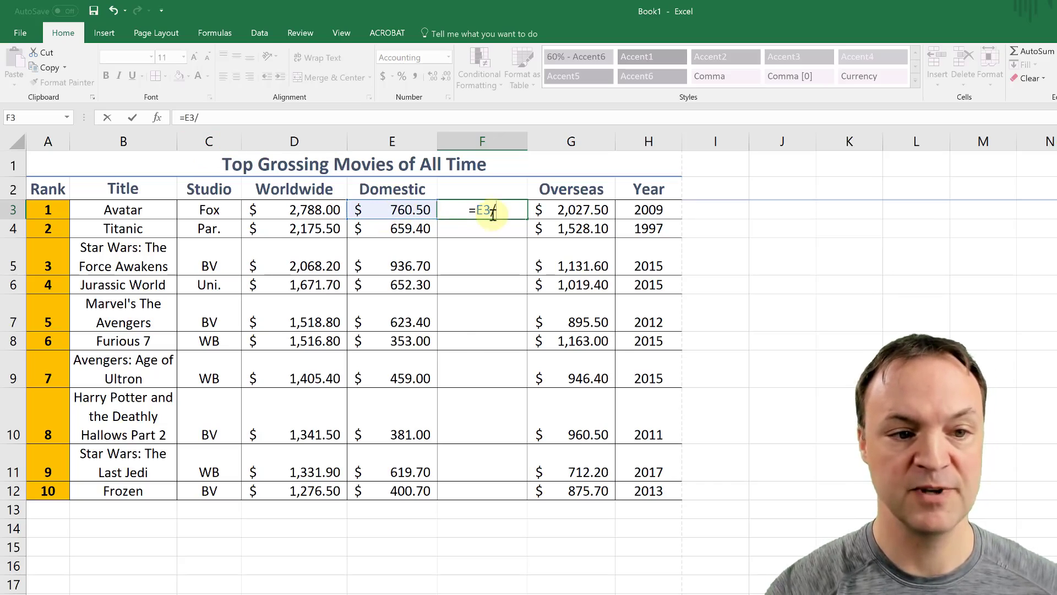
left_click(309, 212)
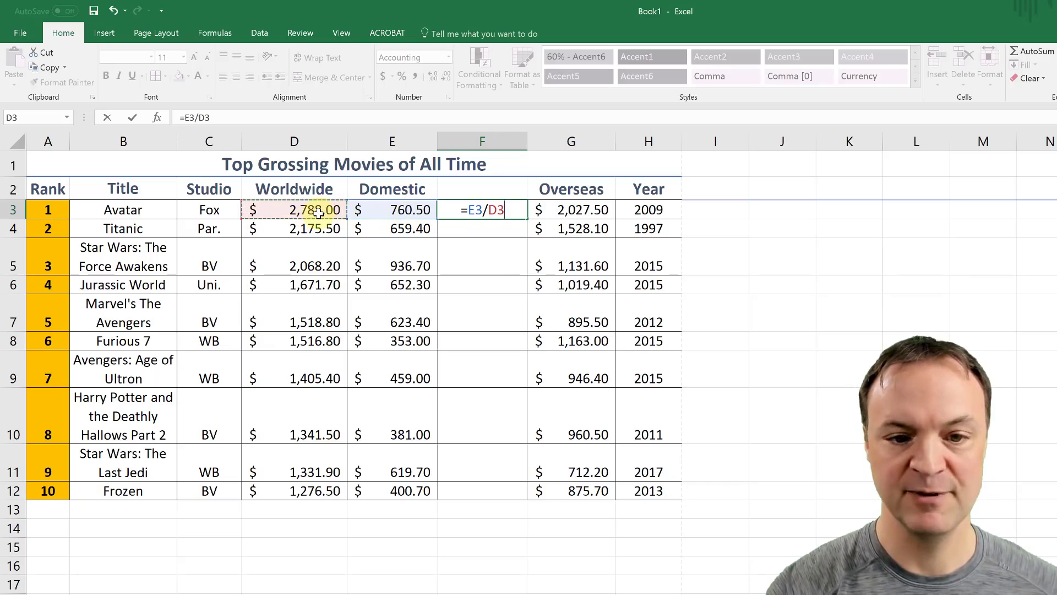
key("Return")
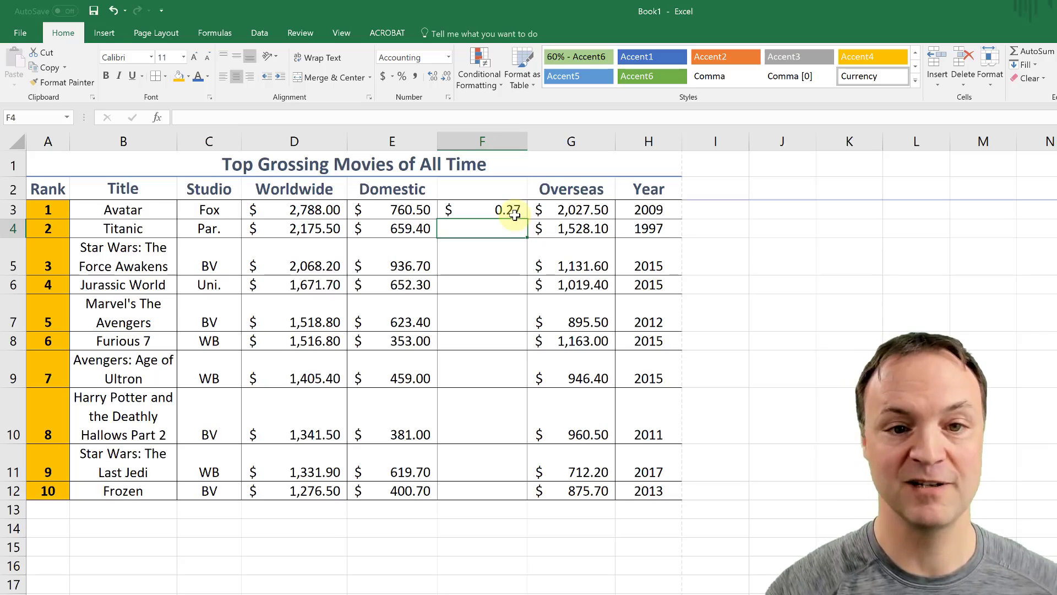
- Format cell F3 as a percentage with two decimal places
left_click(508, 208)
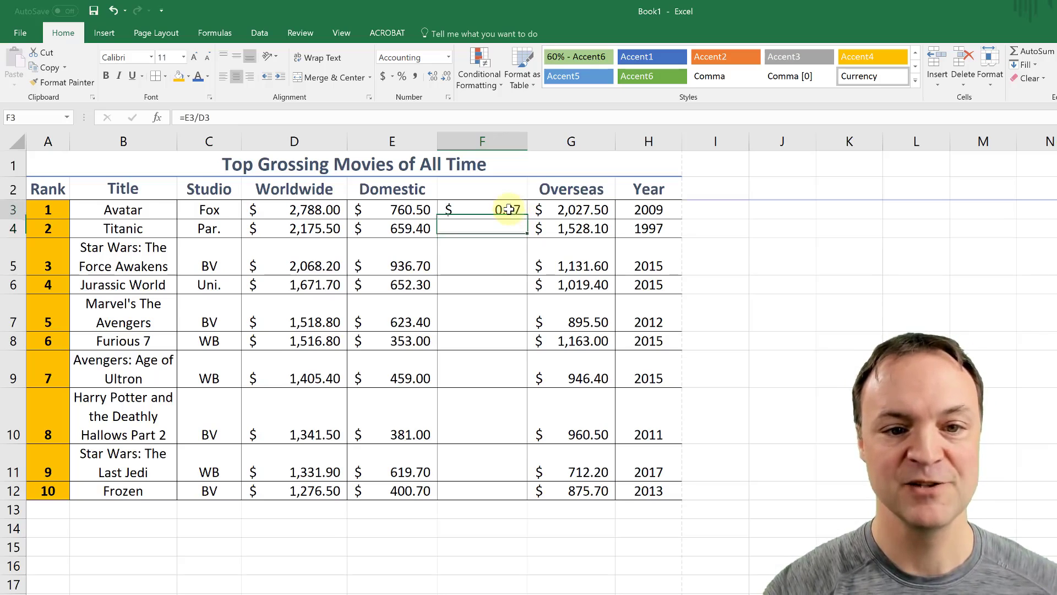
left_click(402, 77)
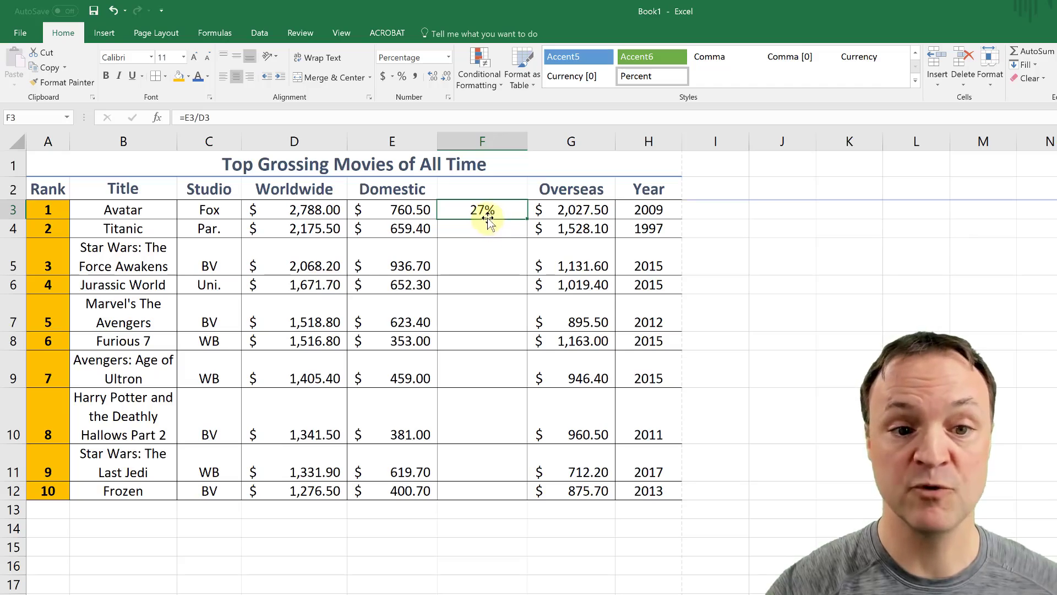
left_click(447, 98)
left_click(196, 101)
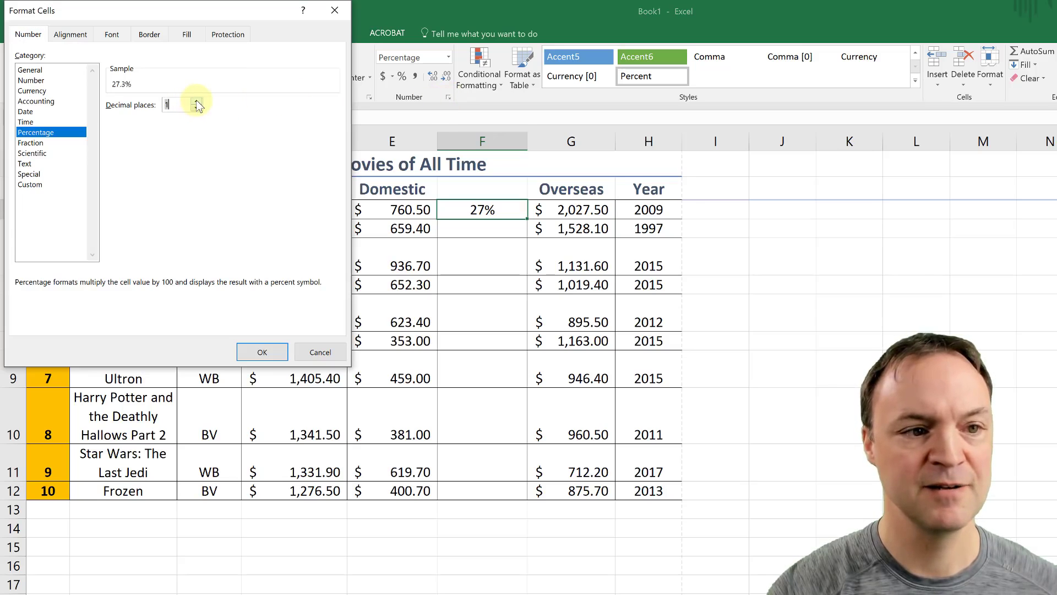
left_click(196, 101)
left_click(261, 352)
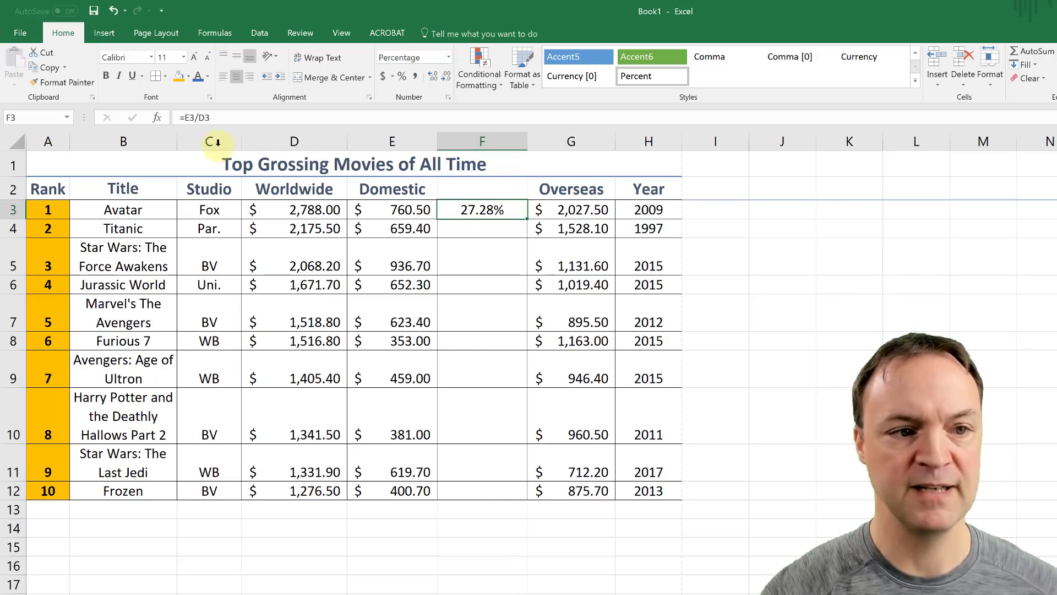
- Copy the percentage formula from F3 down to F12 and check the adjusted cell references in F4 to F6
left_click(483, 226)
left_click(485, 208)
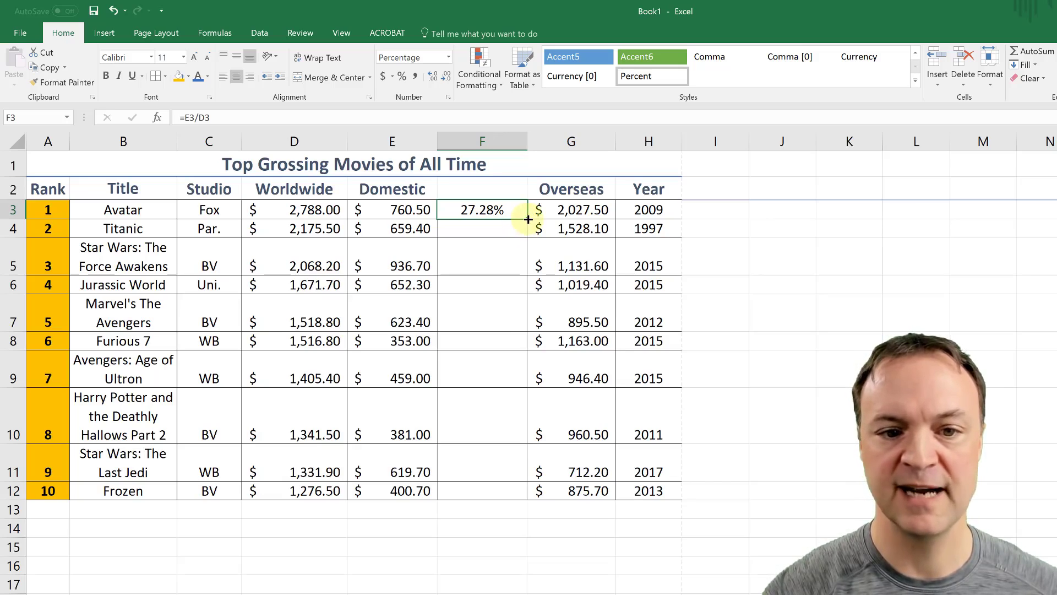
left_click_drag(528, 219, 510, 494)
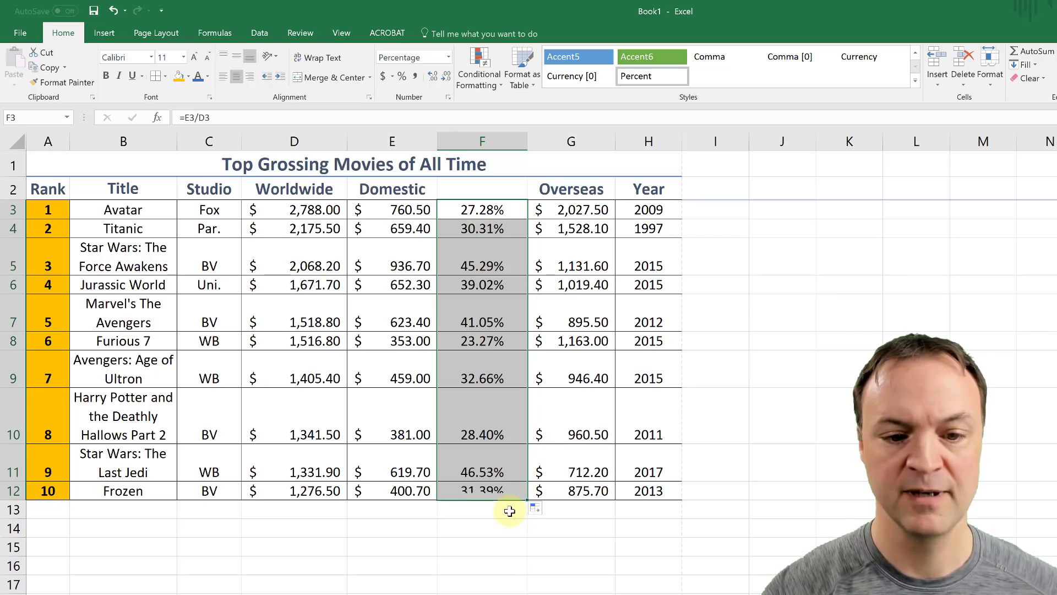
left_click(502, 542)
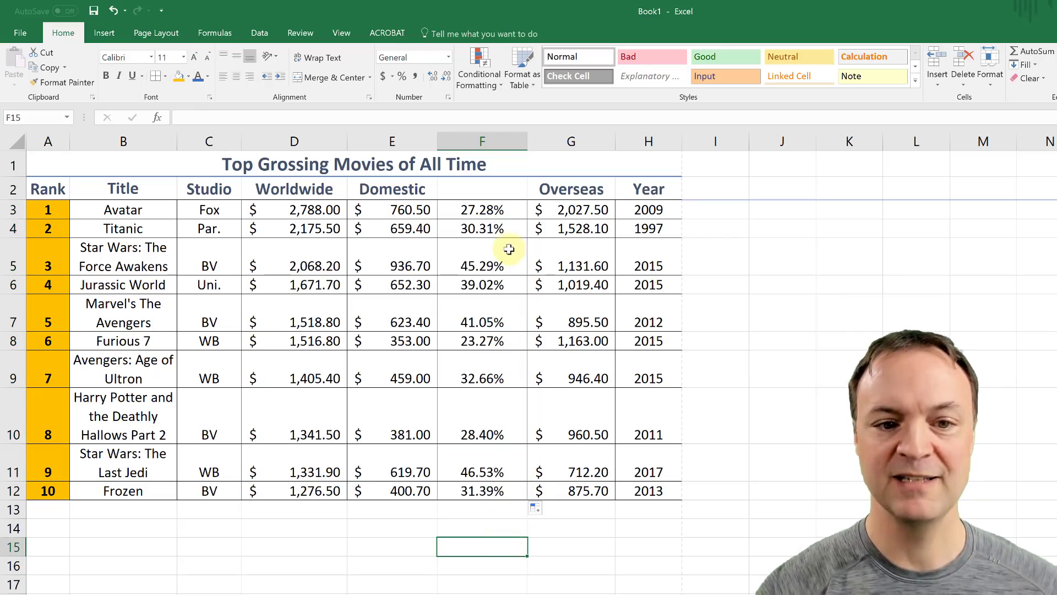
left_click(492, 228)
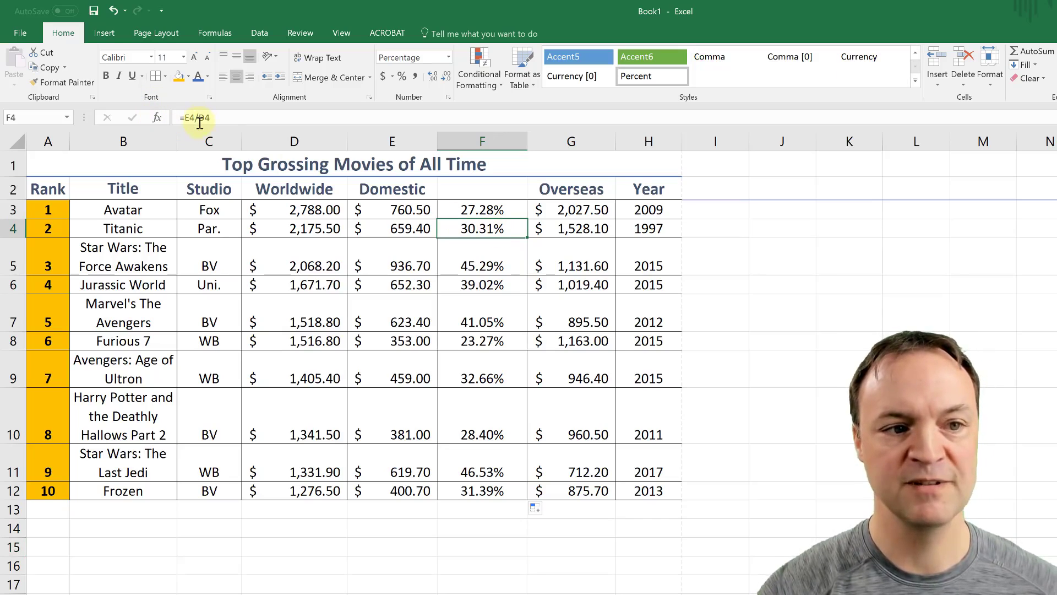
left_click(481, 266)
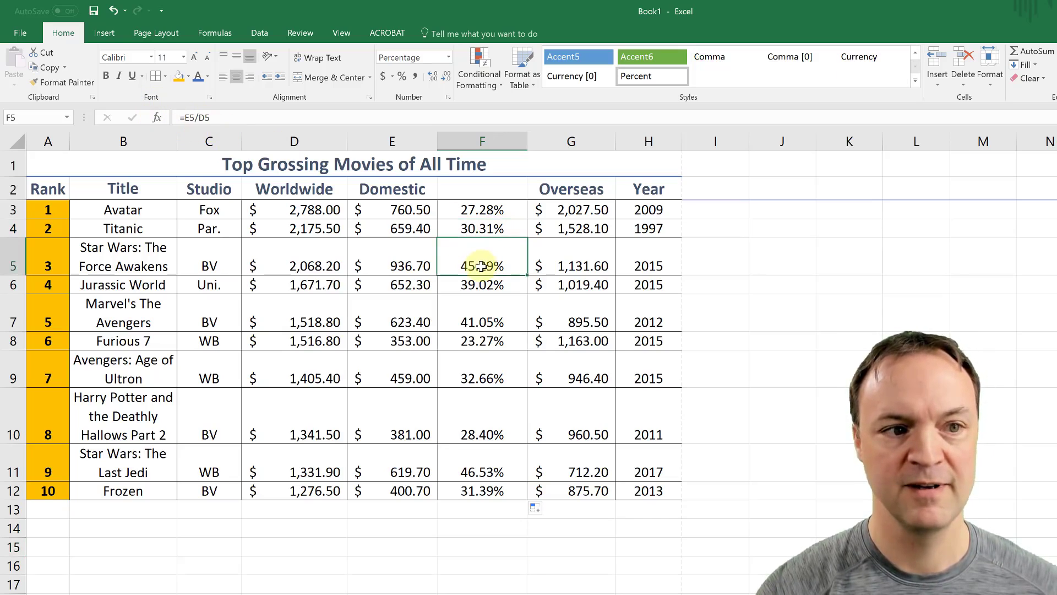
left_click(497, 292)
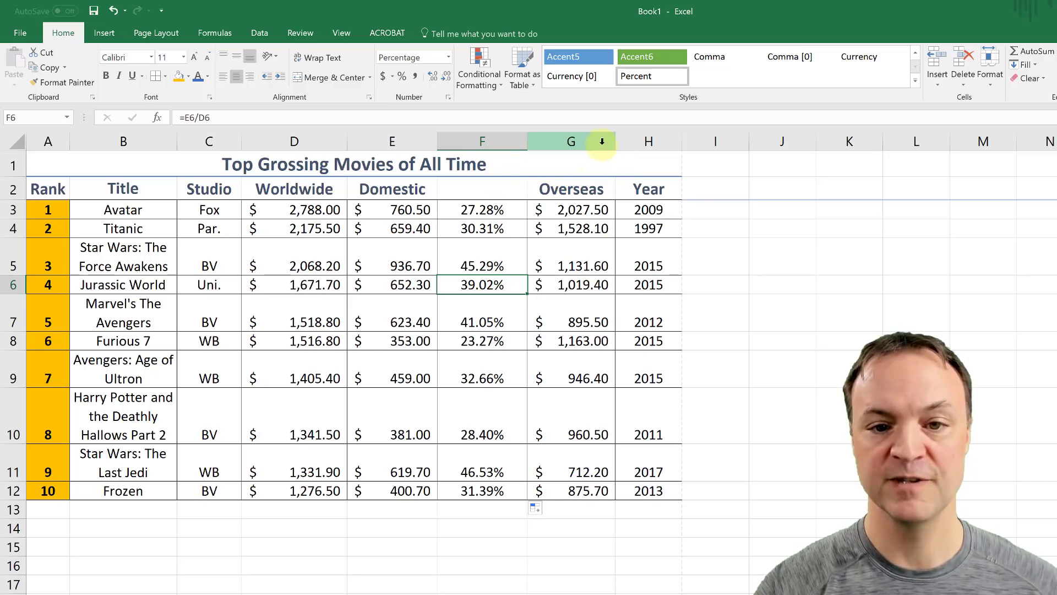
- Insert a blank column between the Overseas and Year columns and select cell H3 in it
left_click(642, 144)
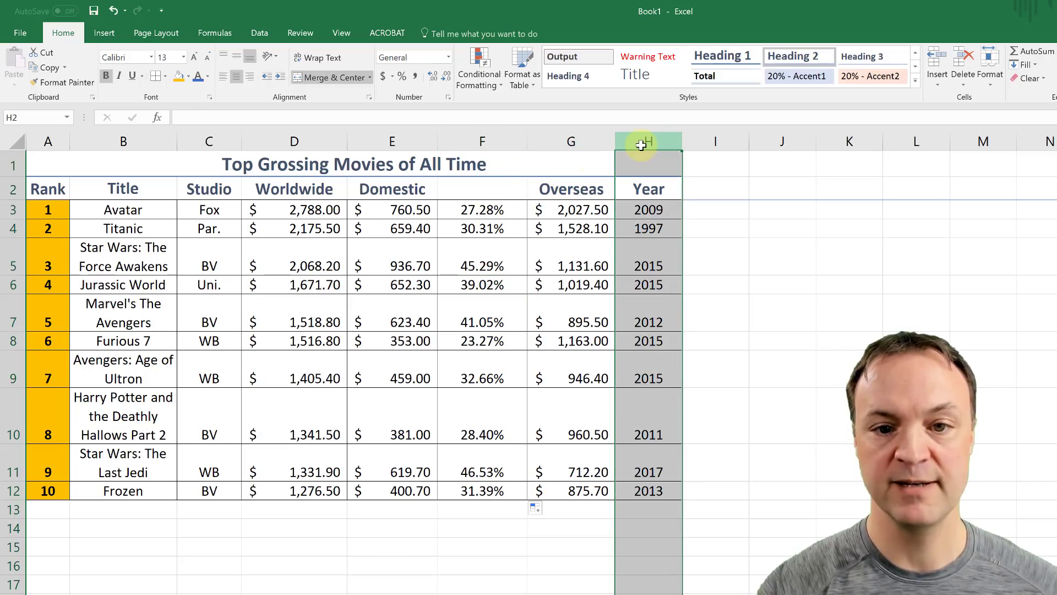
right_click(641, 142)
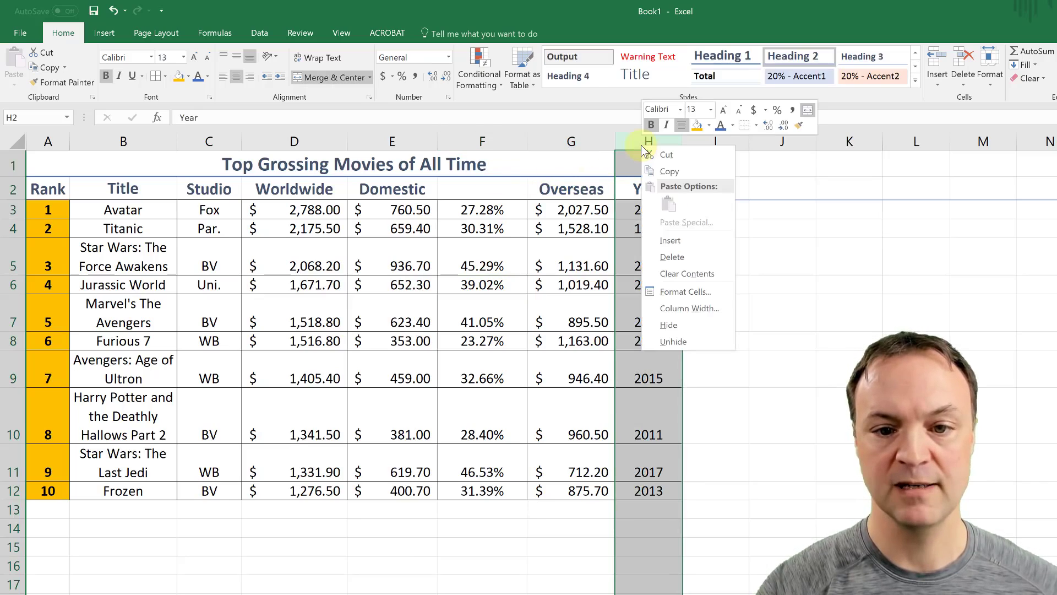
left_click(677, 240)
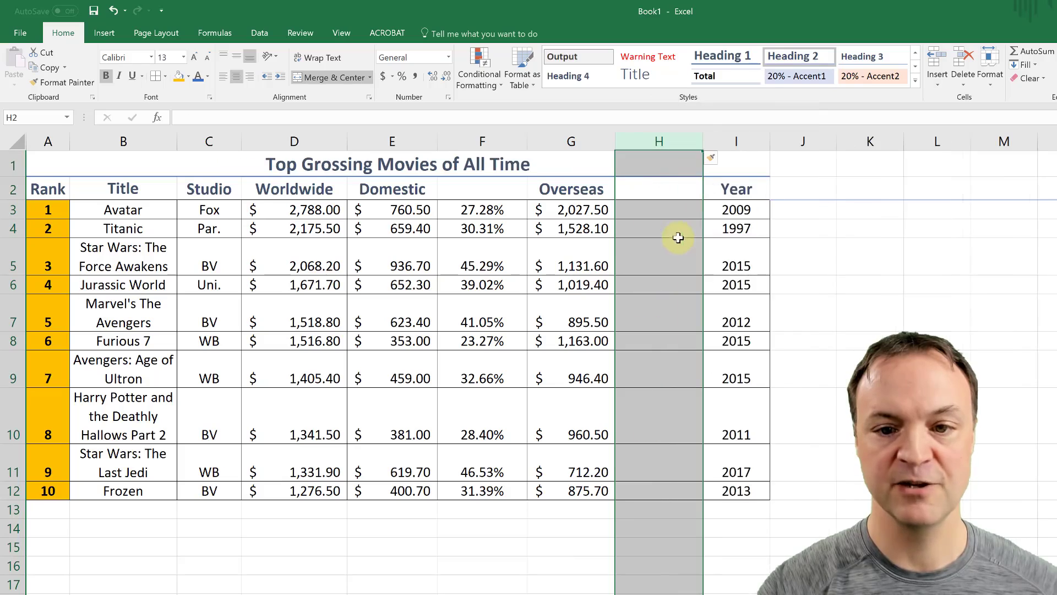
left_click(657, 213)
left_click(658, 213)
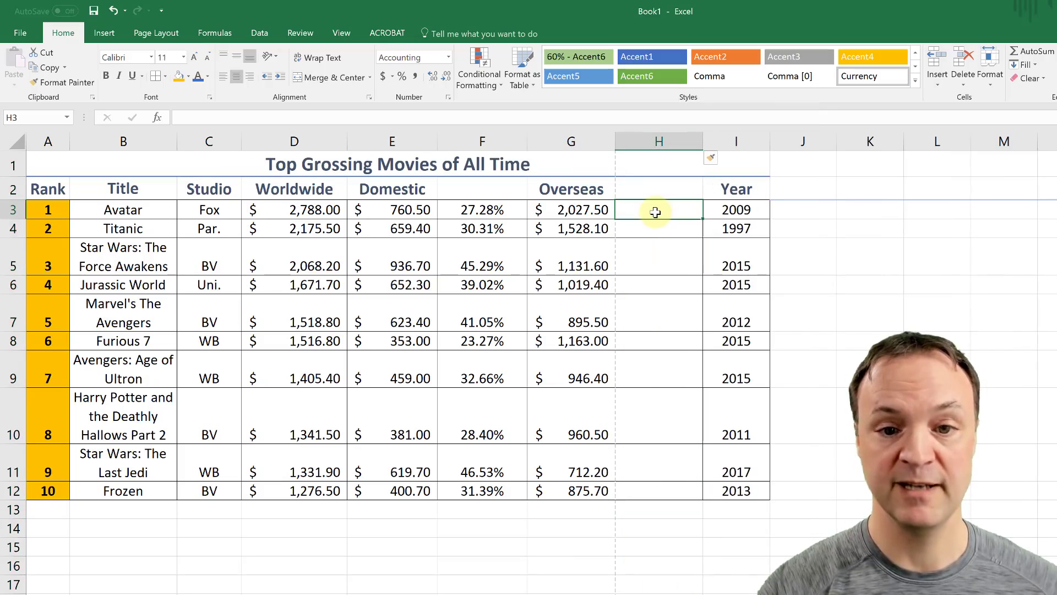
- Enter the formula =G3/D3 in cell H3 to divide Avatar's overseas gross by its worldwide gross
double_click(655, 212)
type("=")
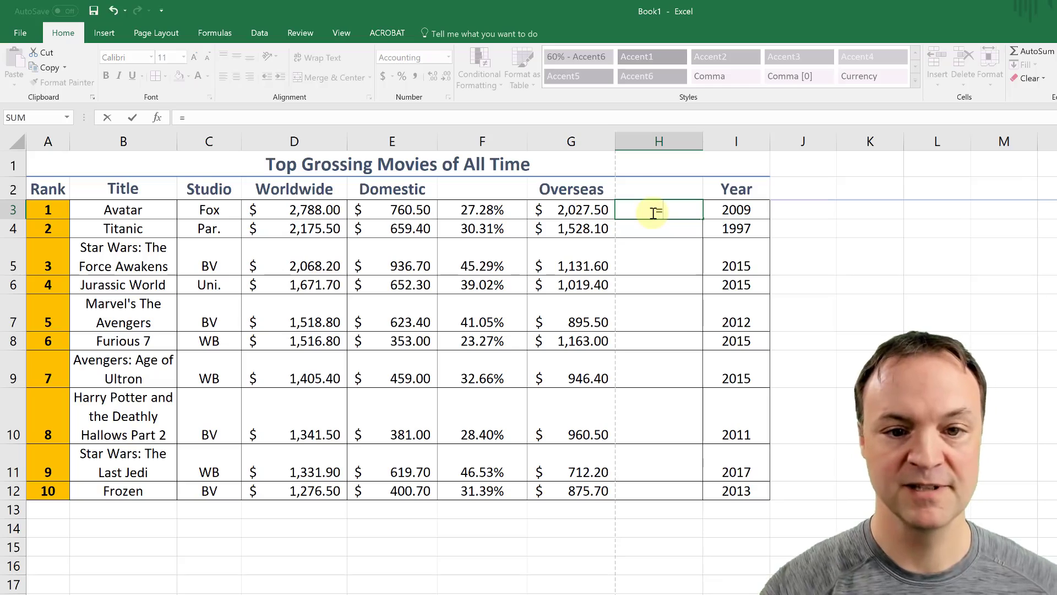
left_click(566, 211)
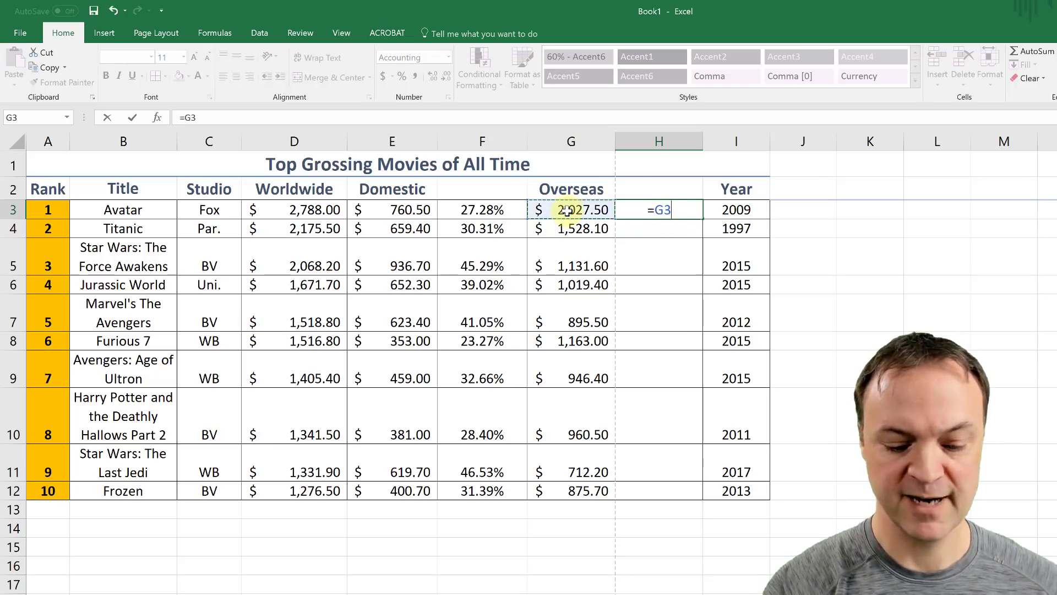
type("/")
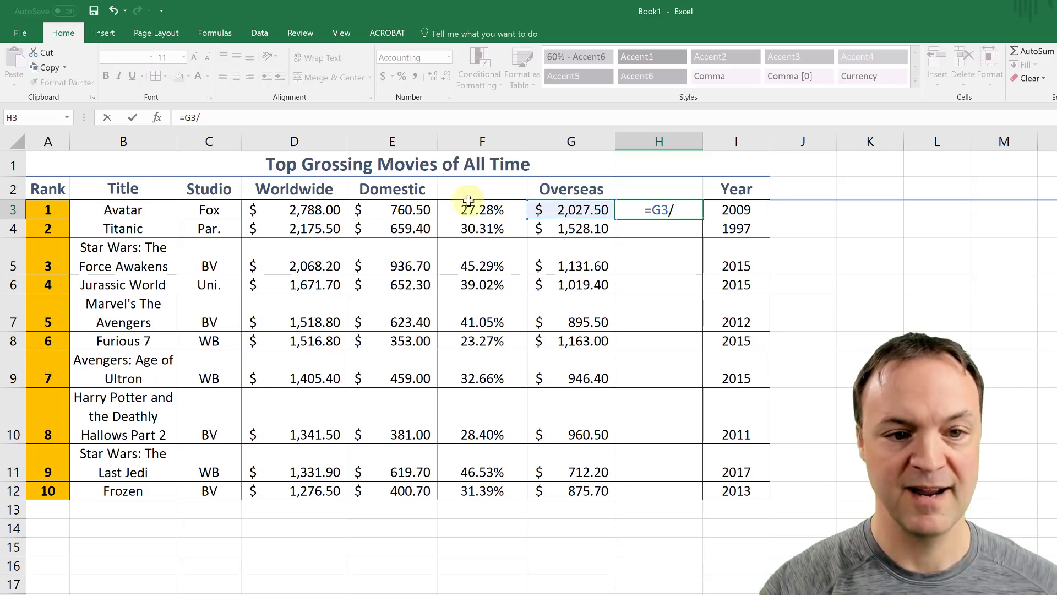
left_click(328, 212)
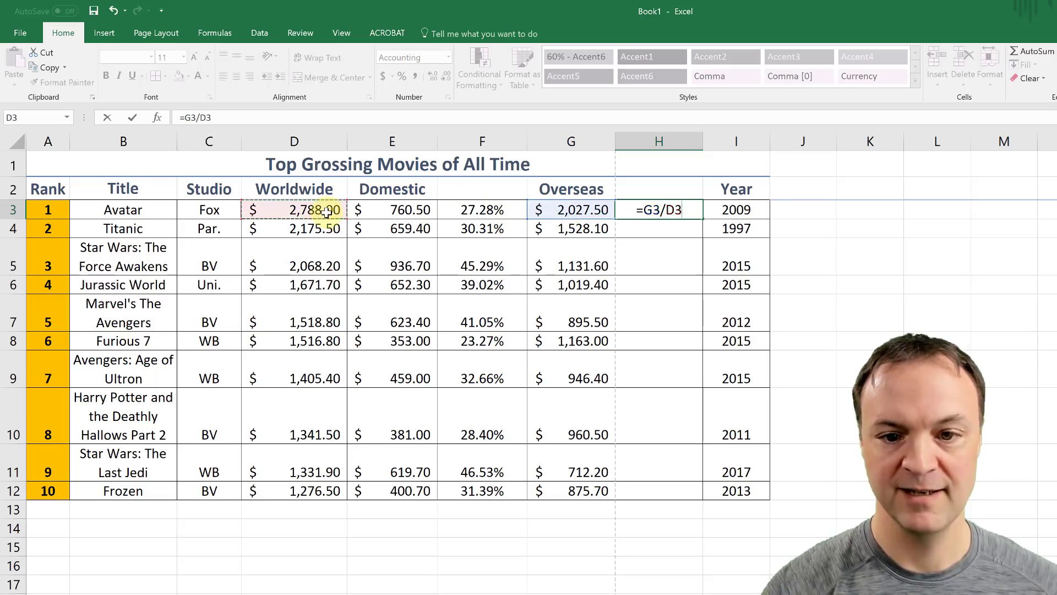
key("Return")
- Format cell H3 as a percentage with two decimal places and copy its formula down to H12
left_click(674, 213)
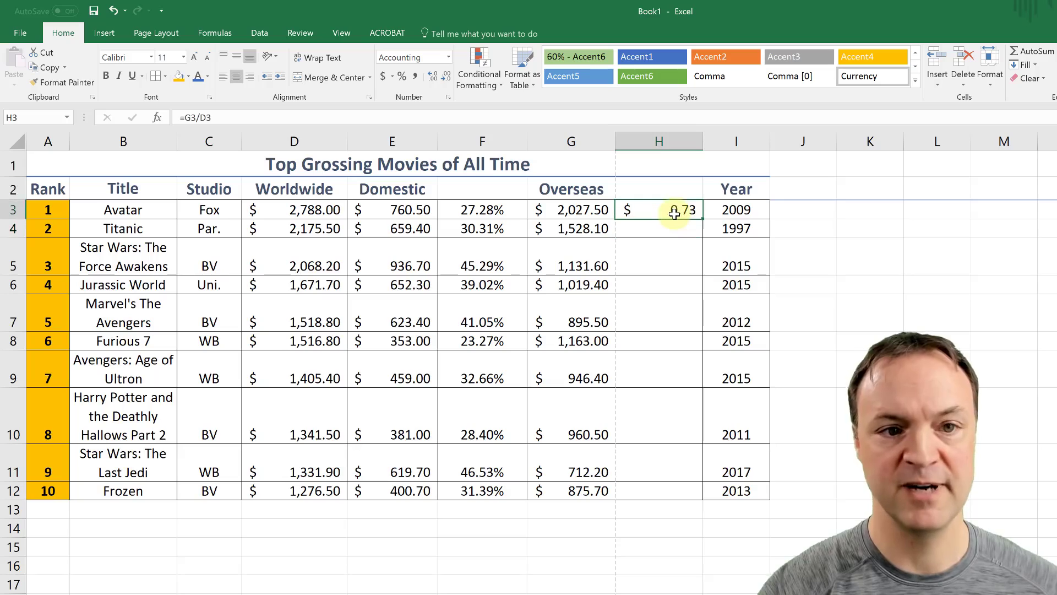
left_click(403, 76)
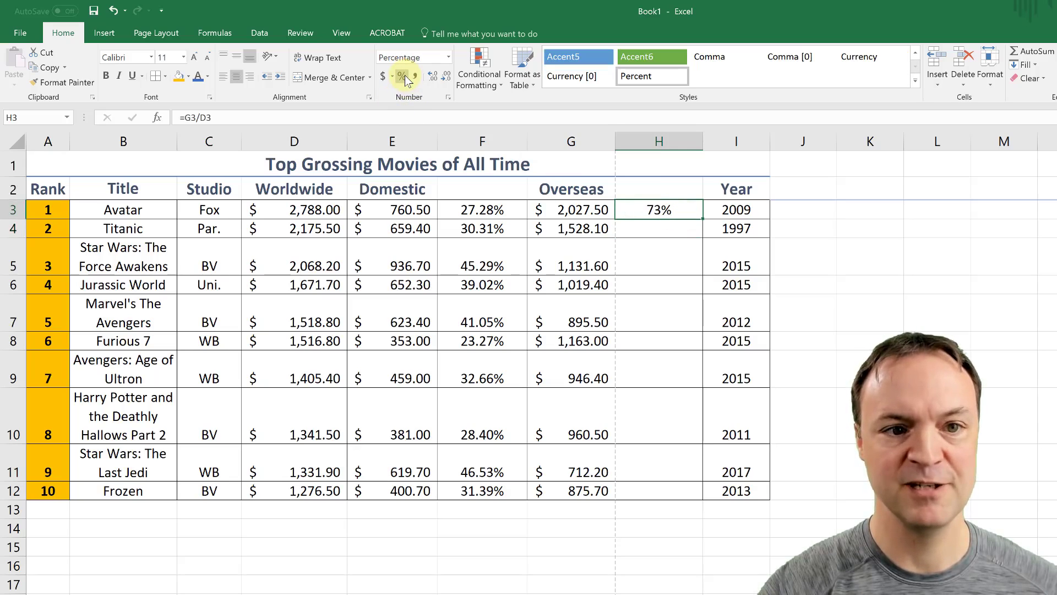
left_click(448, 98)
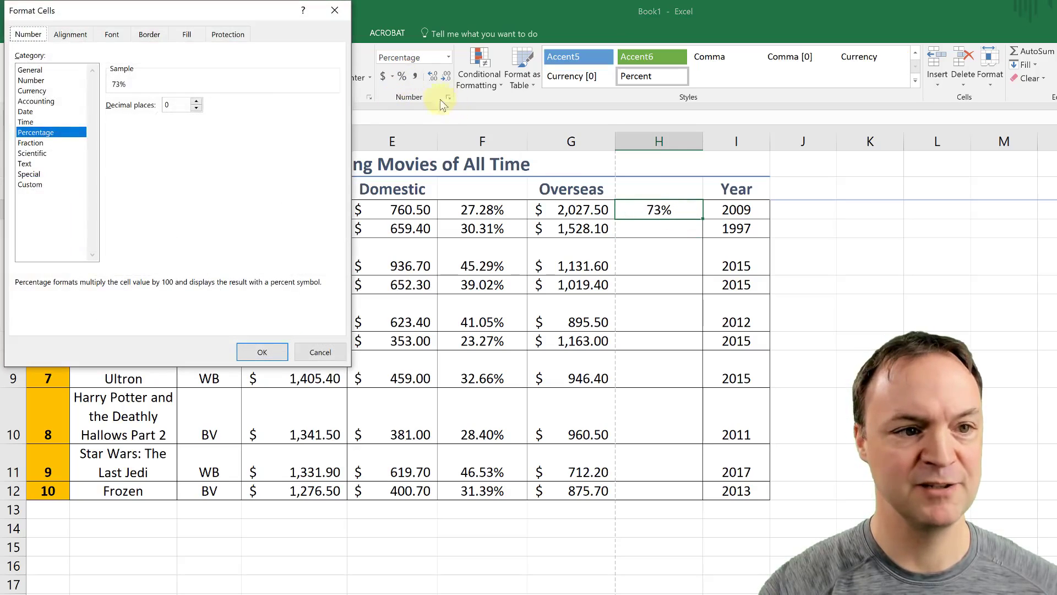
left_click(196, 101)
left_click(196, 101)
left_click(262, 352)
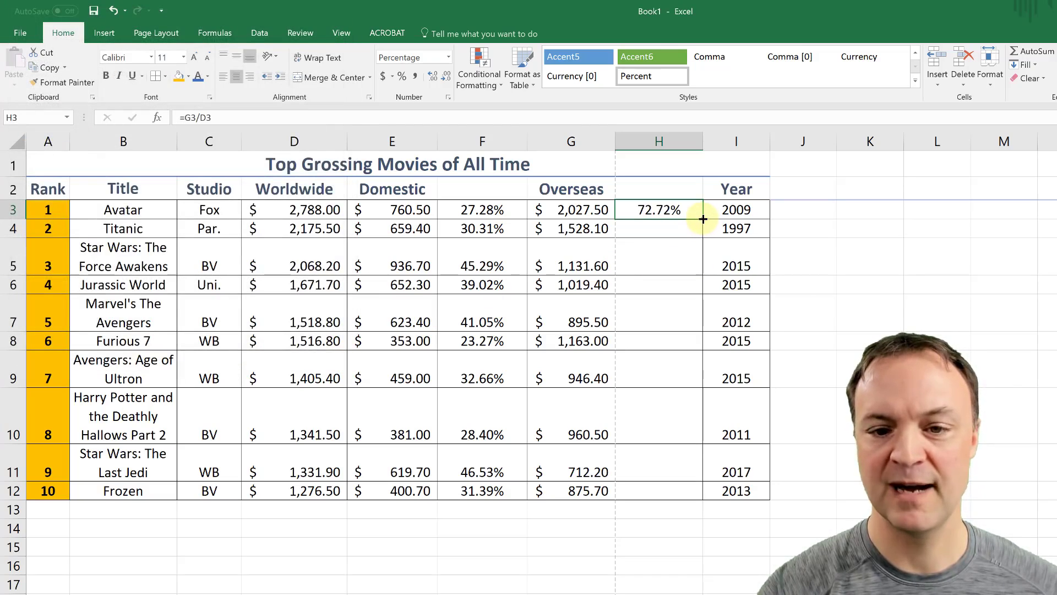
left_click_drag(703, 219, 701, 518)
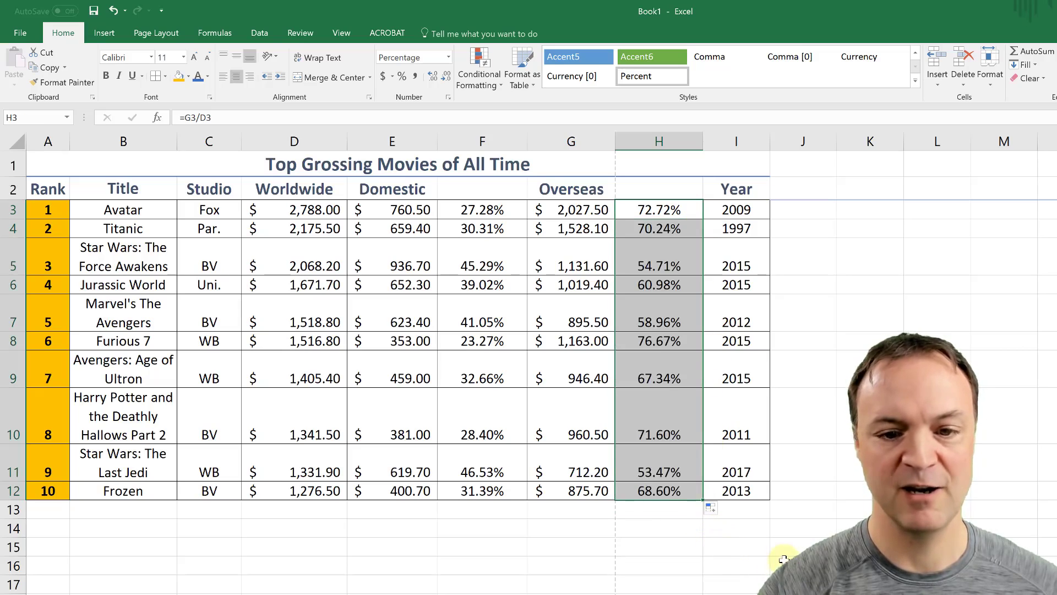
left_click(781, 562)
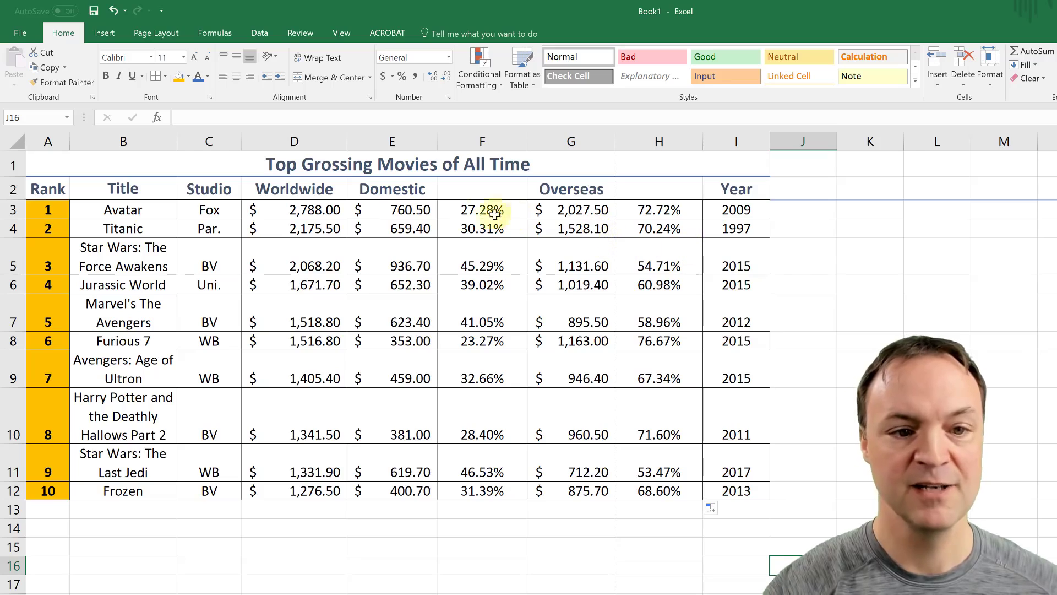
- Change Avatar's domestic gross in cell E3 to 900 to test the percentage formula in F3
double_click(404, 215)
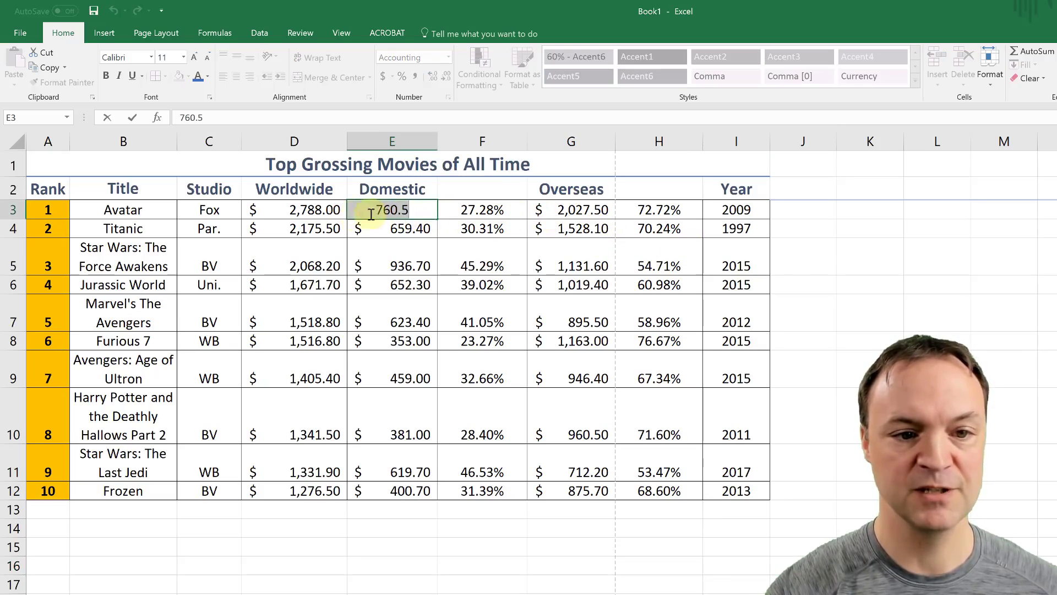
double_click(354, 211)
type("900")
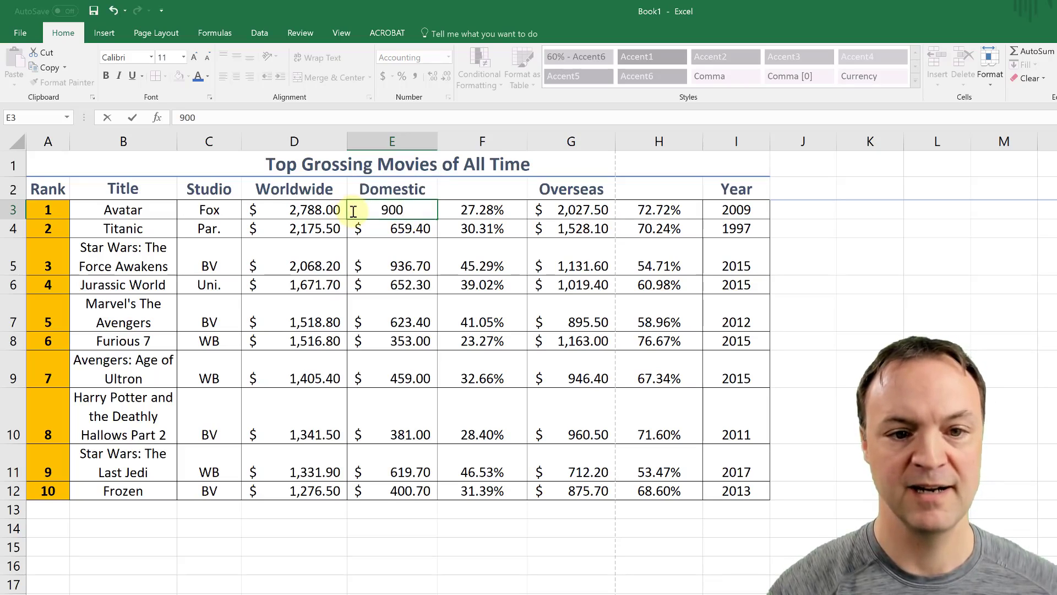
key("Return")
left_click(482, 211)
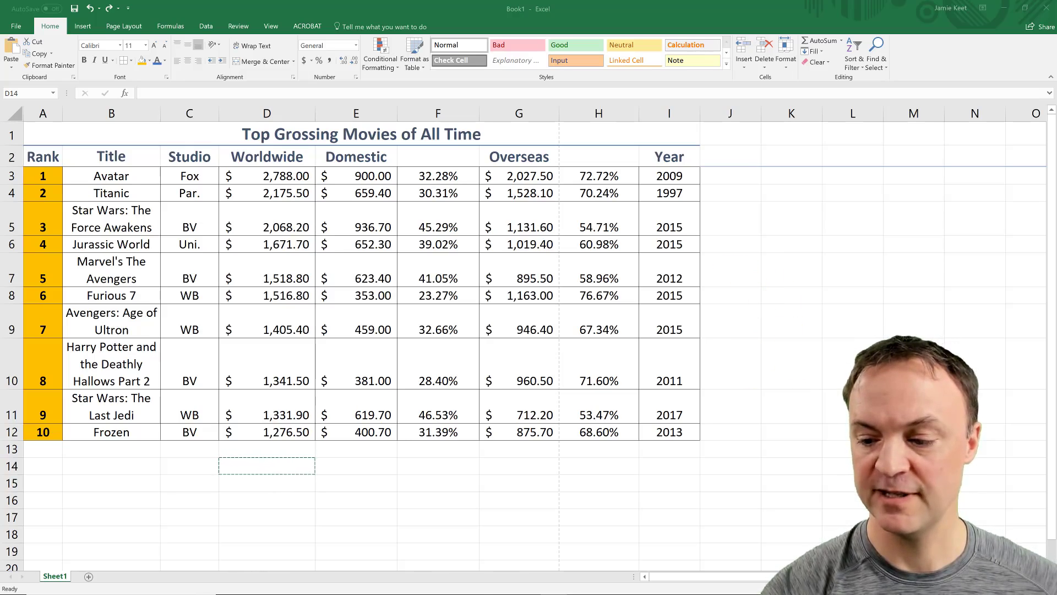
- Freeze the first column of the worksheet so the Rank column stays in view
scroll(526, 336, "up", 6)
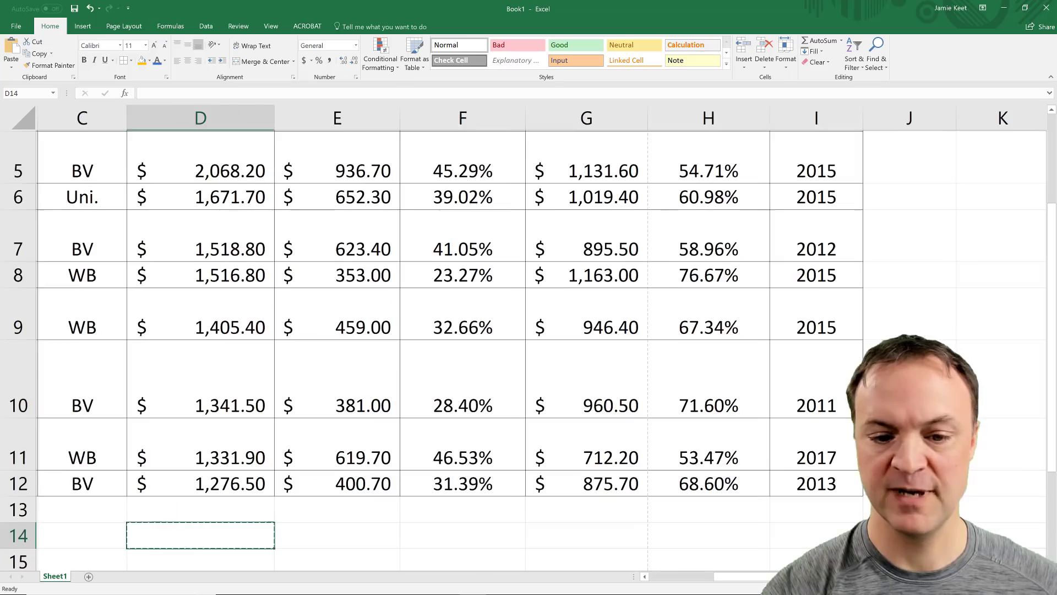
left_click_drag(725, 576, 666, 581)
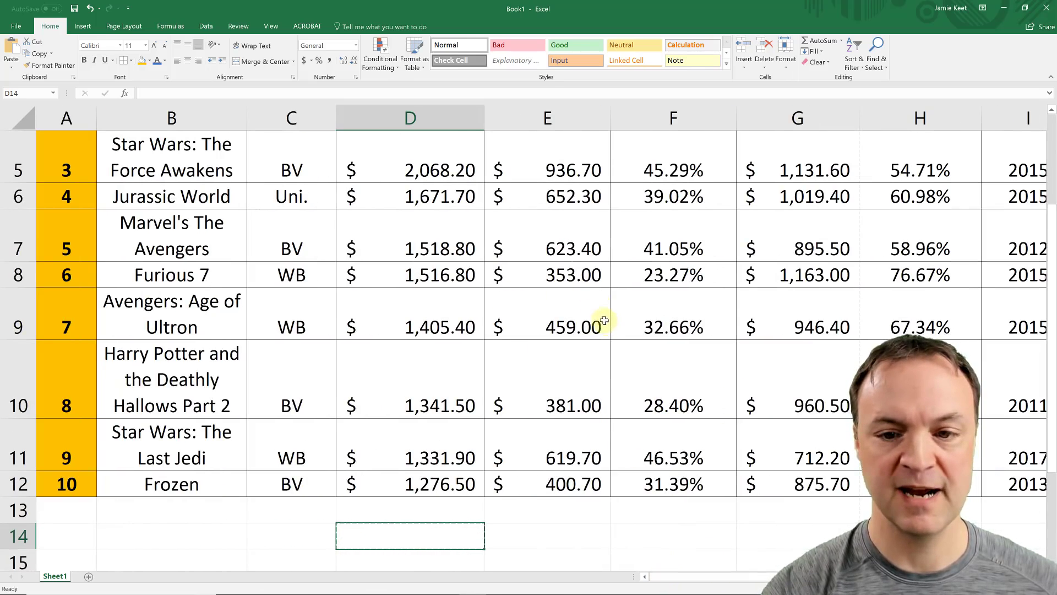
scroll(604, 320, "up", 2)
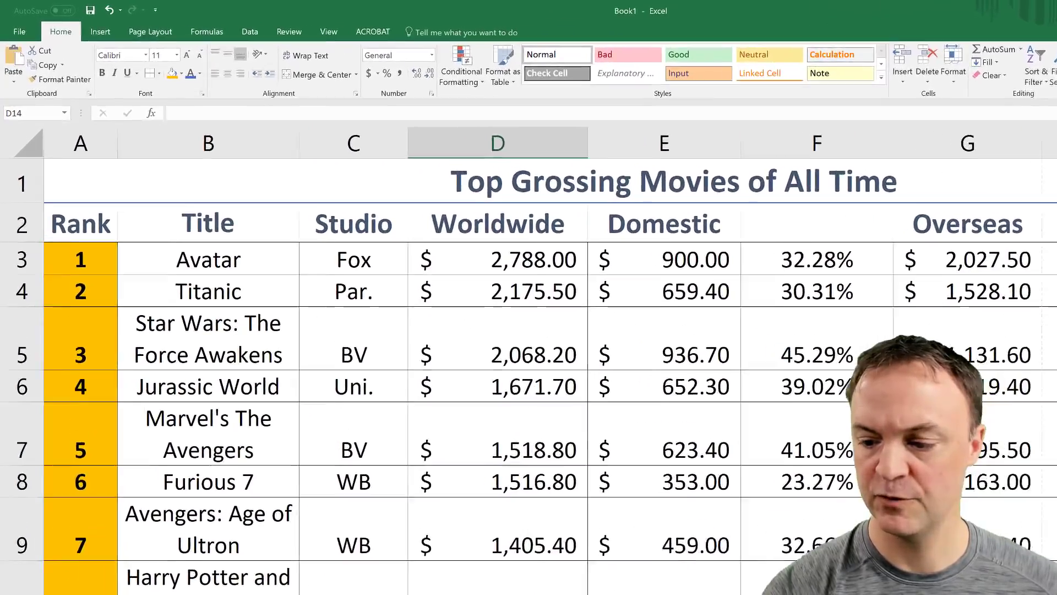
scroll(826, 469, "up", 2)
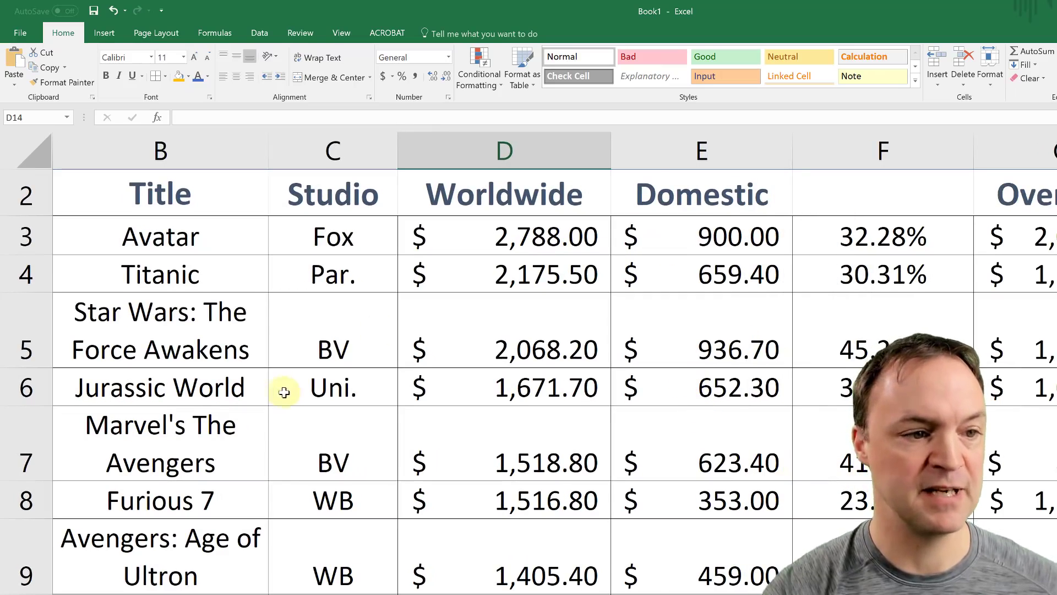
scroll(237, 380, "up", 1)
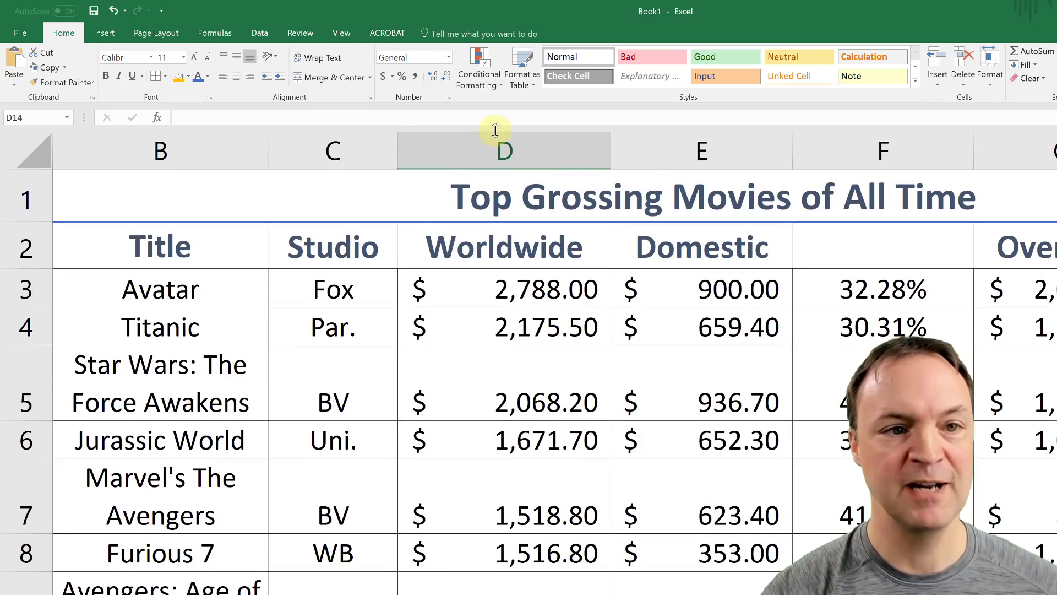
left_click(341, 33)
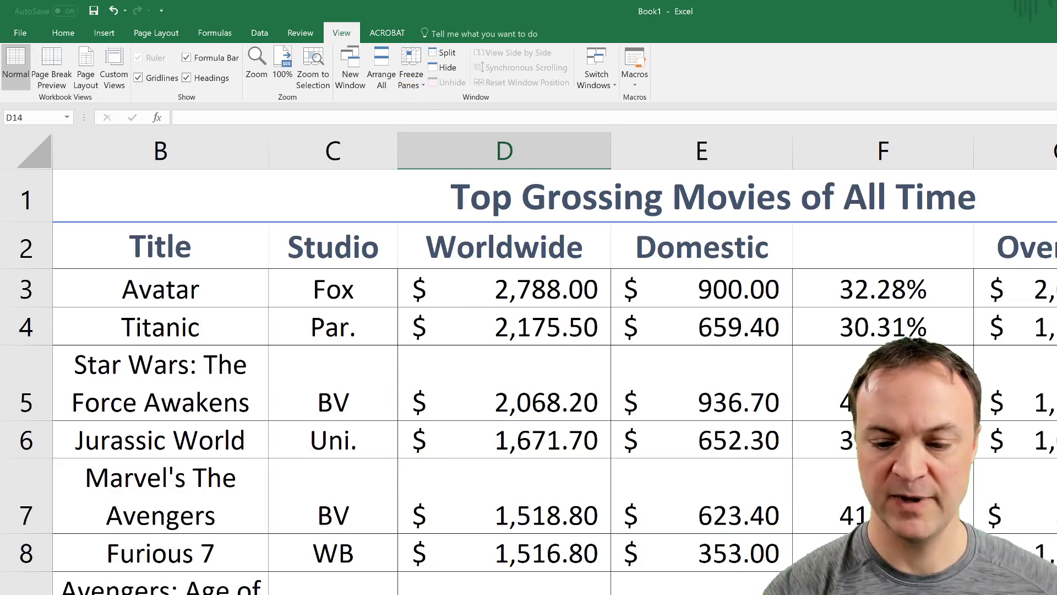
scroll(555, 364, "left", 1)
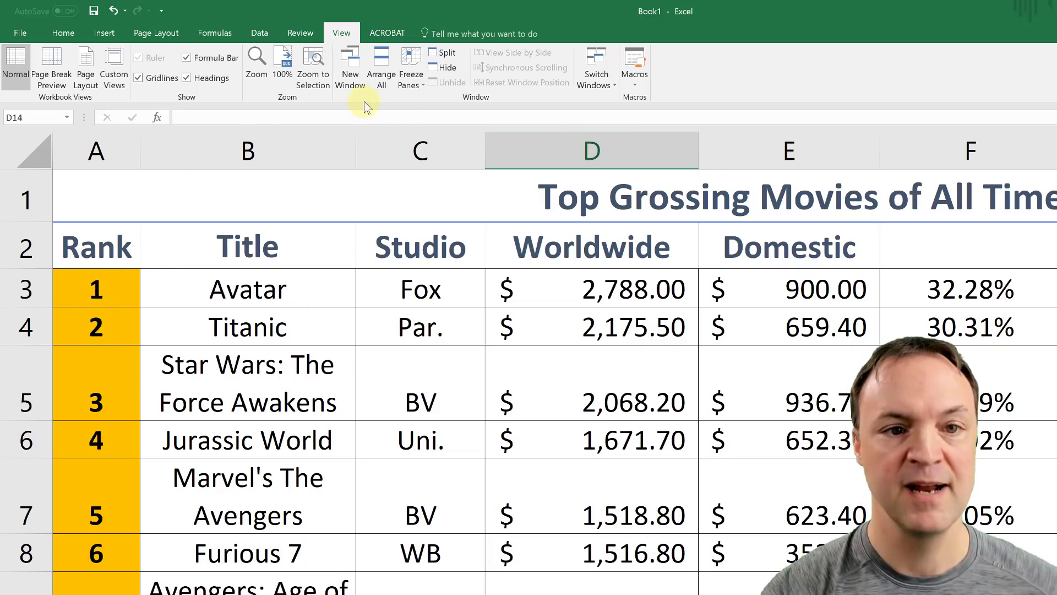
left_click(419, 86)
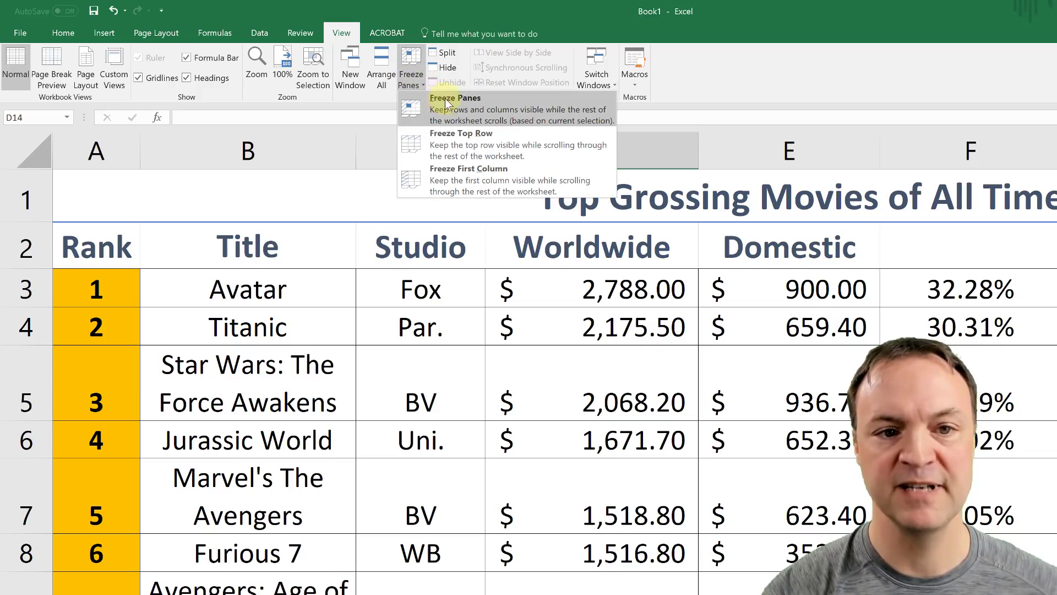
left_click(511, 174)
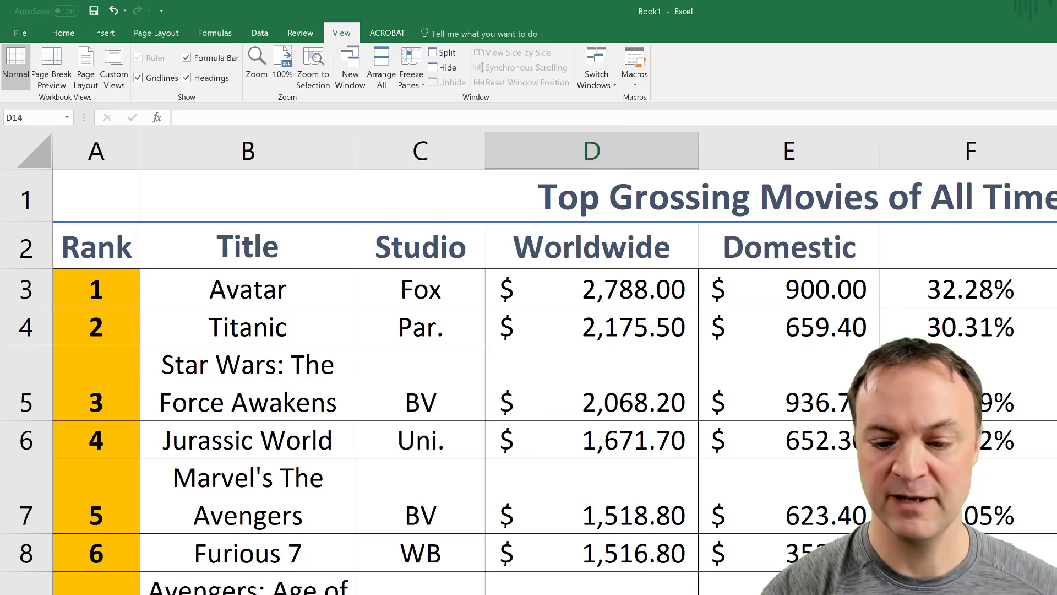
- Check the frozen Rank column against the columns as far as Year, and unfreeze the panes
scroll(599, 364, "right", 5)
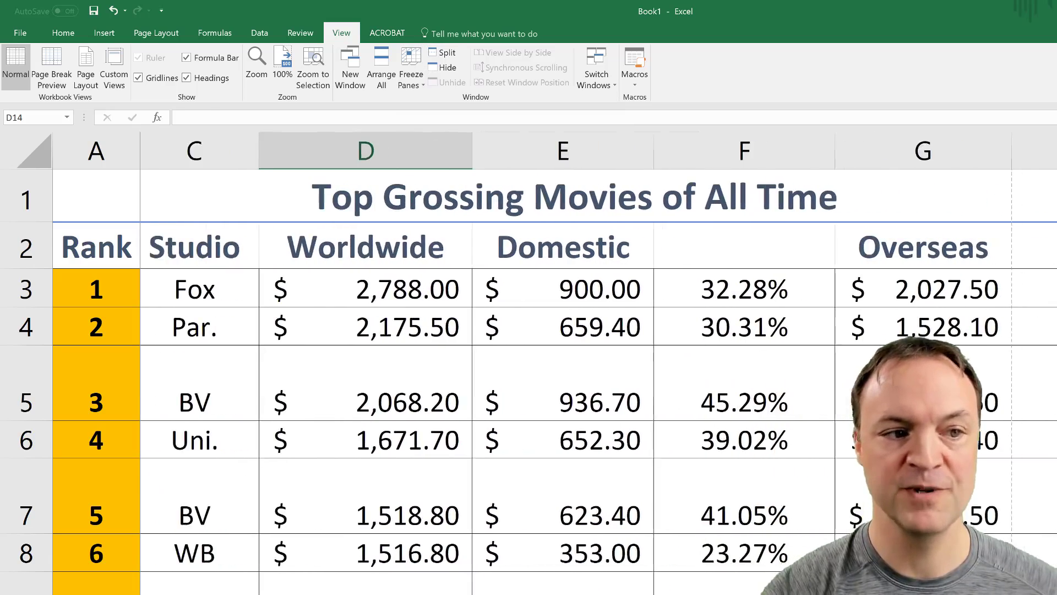
scroll(598, 364, "right", 5)
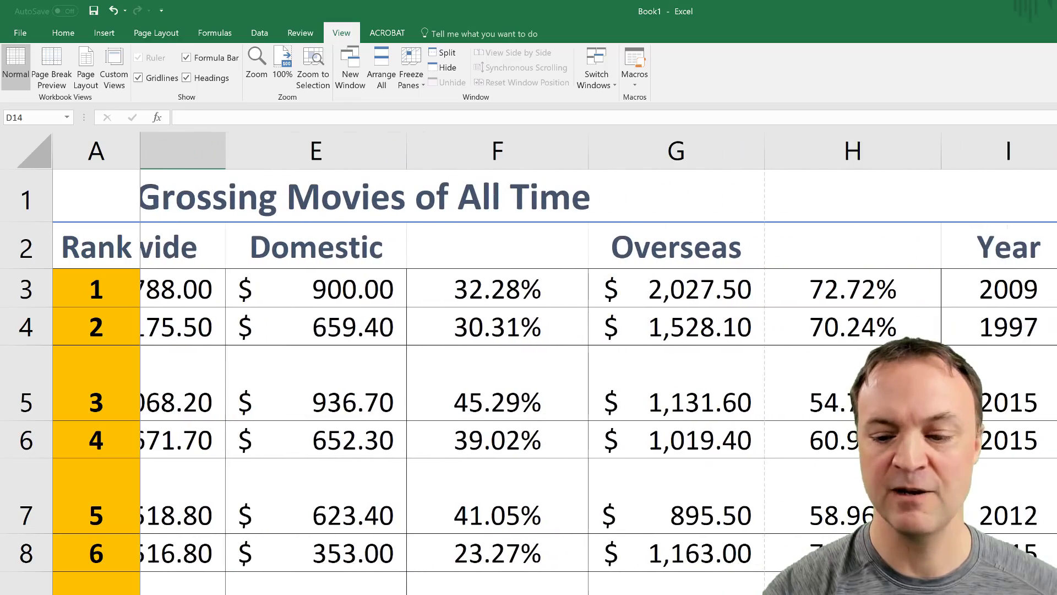
scroll(599, 364, "right", 2)
scroll(529, 363, "right", 2)
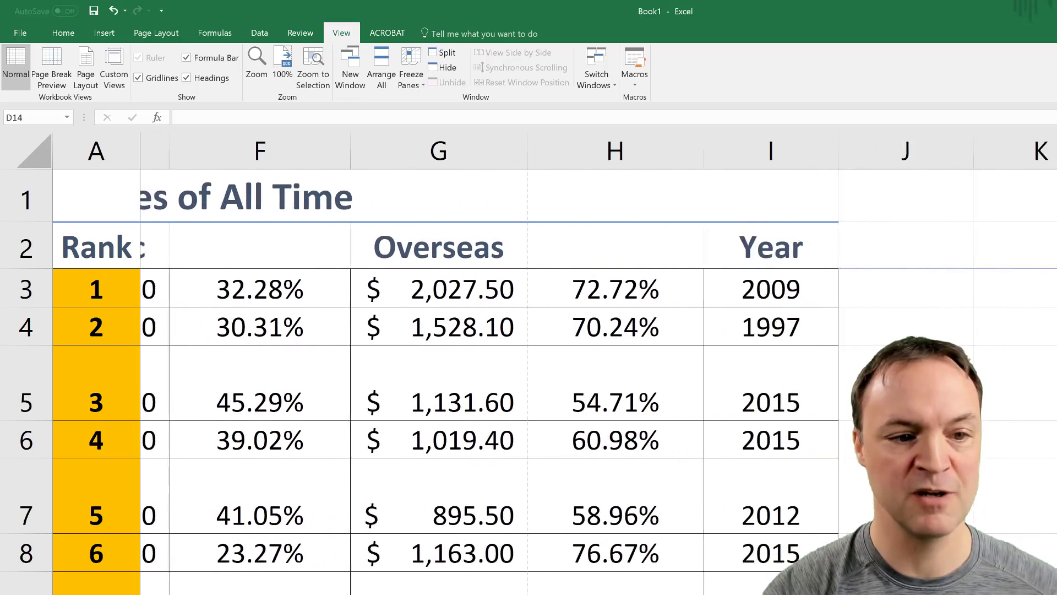
scroll(520, 360, "left", 4)
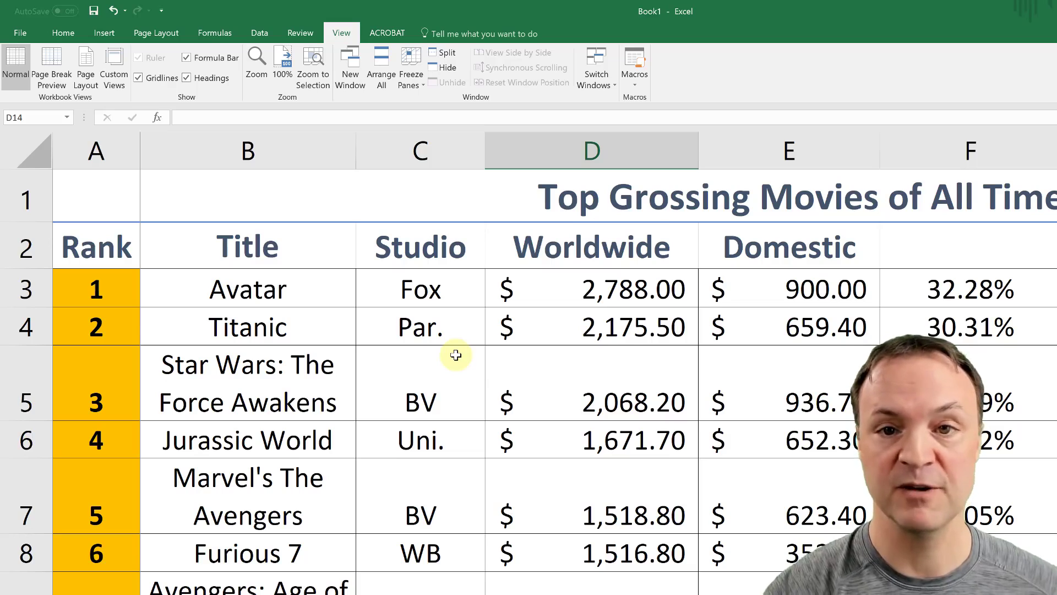
left_click(412, 80)
left_click(439, 113)
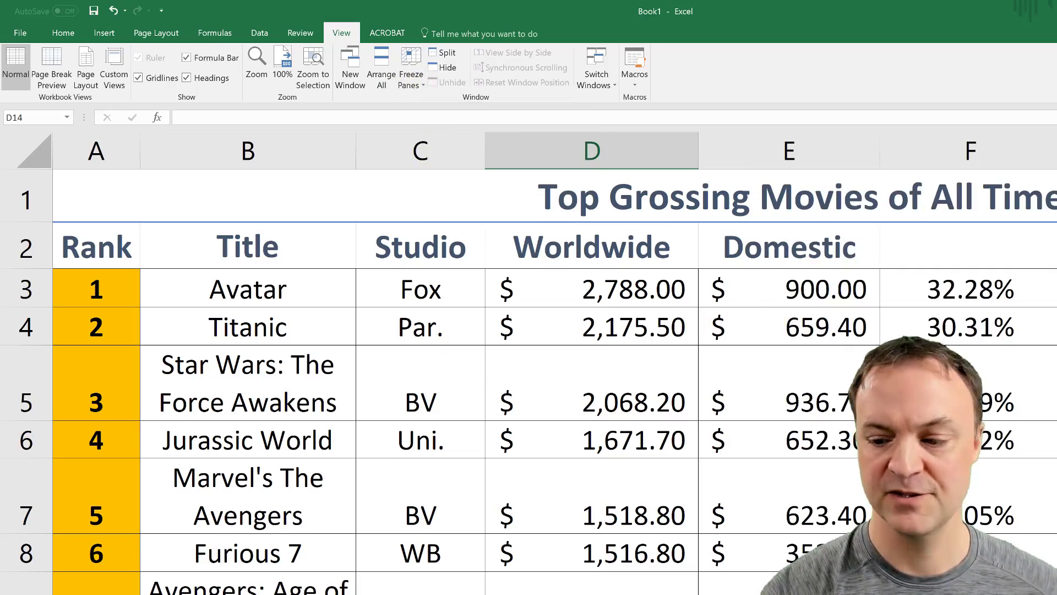
- Enter the label Total in cell C14 below the table and select cell D14 beside it
scroll(528, 364, "down", 5, "ctrl")
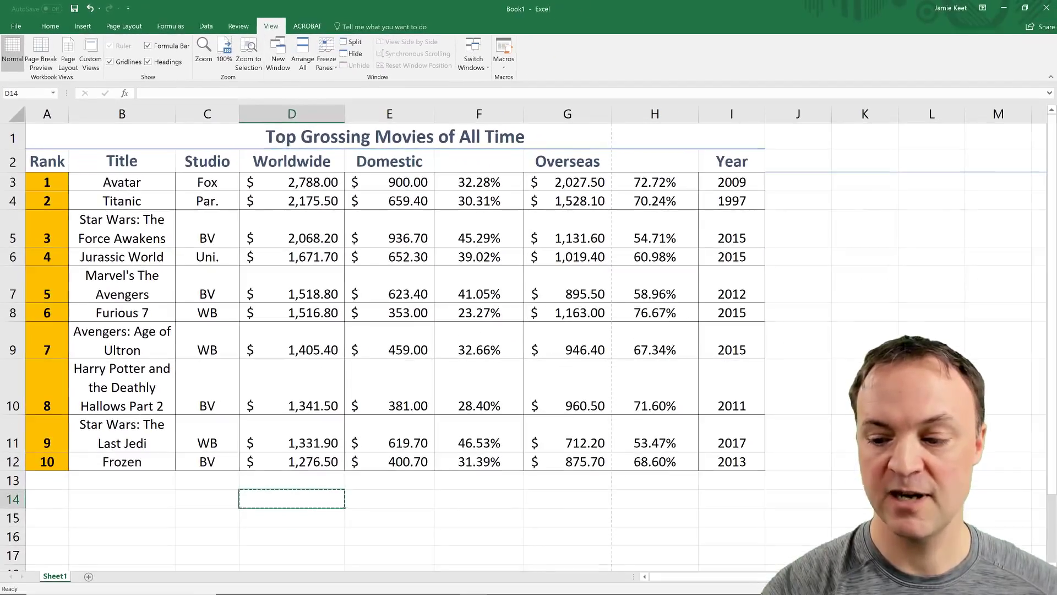
scroll(528, 364, "down", 1, "ctrl")
scroll(529, 425, "down", 2, "ctrl")
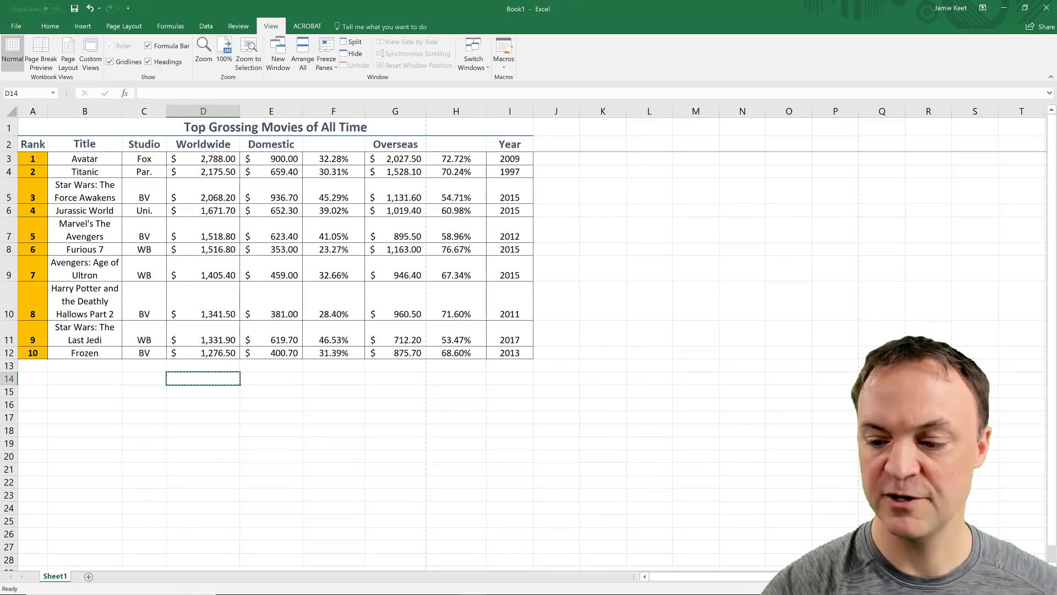
scroll(673, 500, "up", 3, "ctrl")
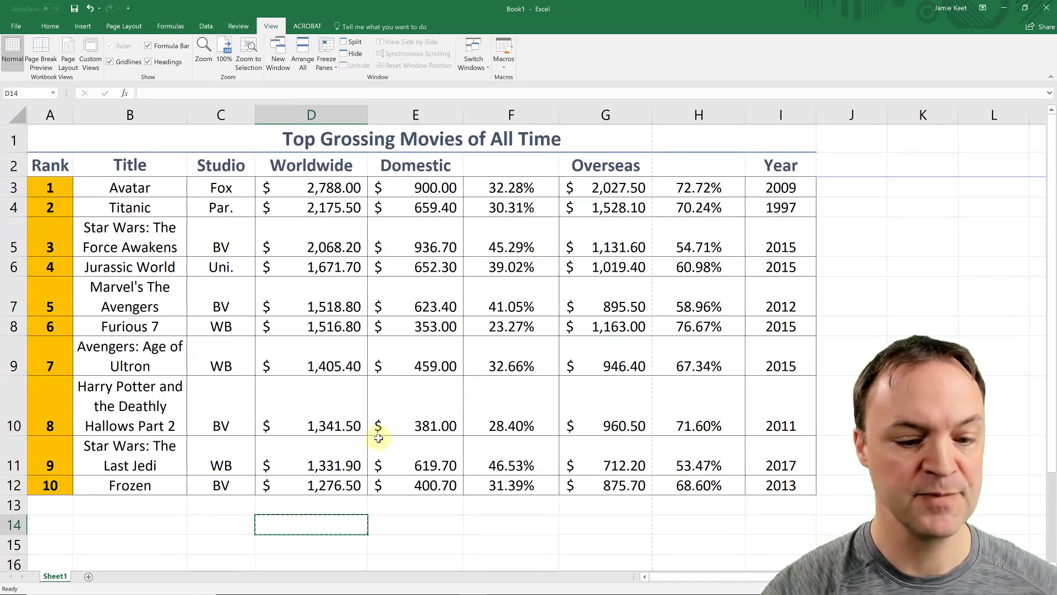
scroll(288, 467, "down", 1)
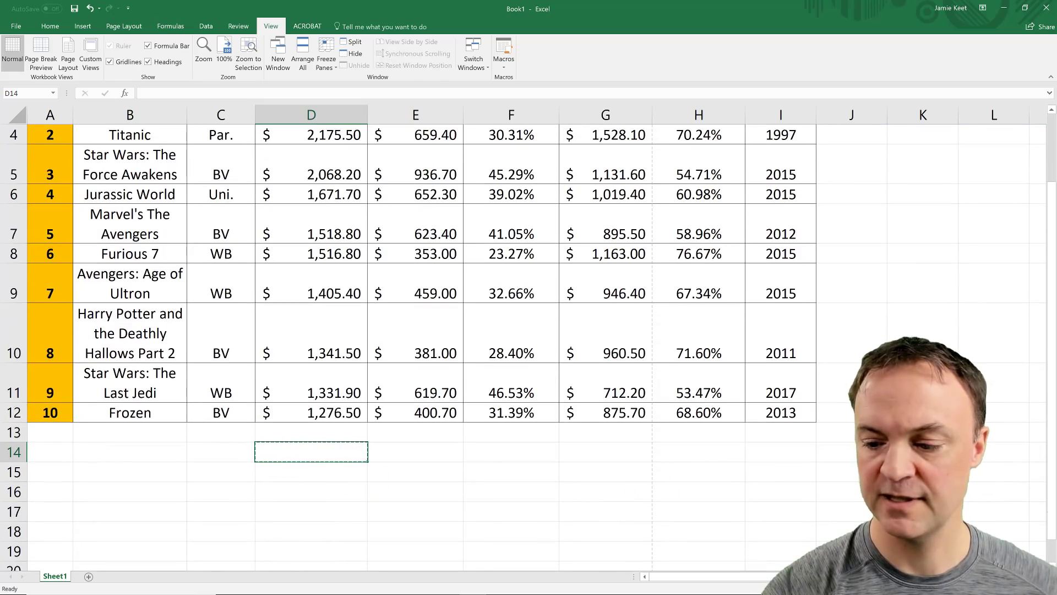
scroll(881, 529, "down", 1, "ctrl")
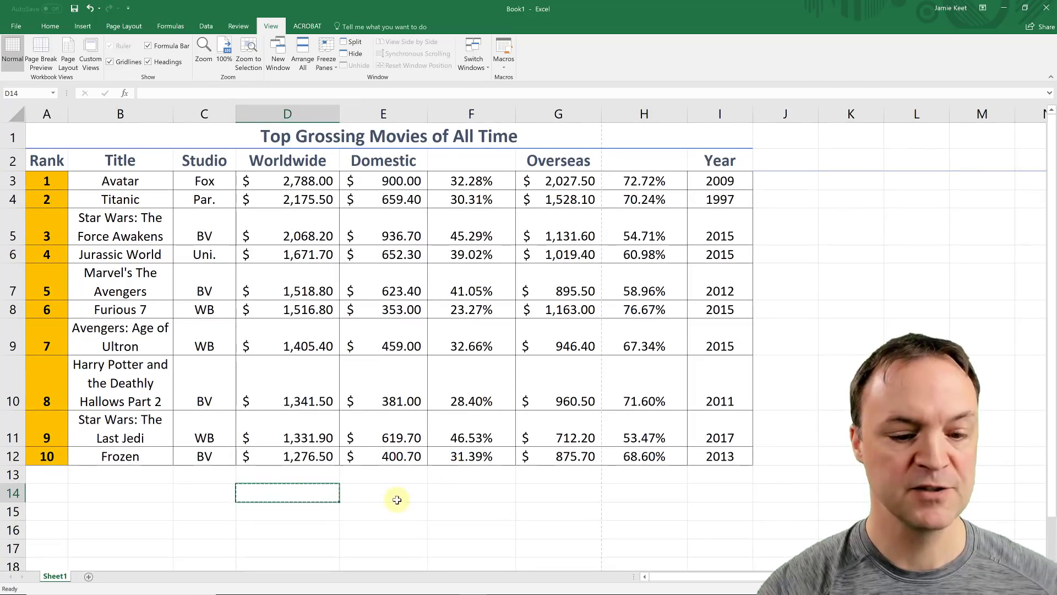
left_click(217, 490)
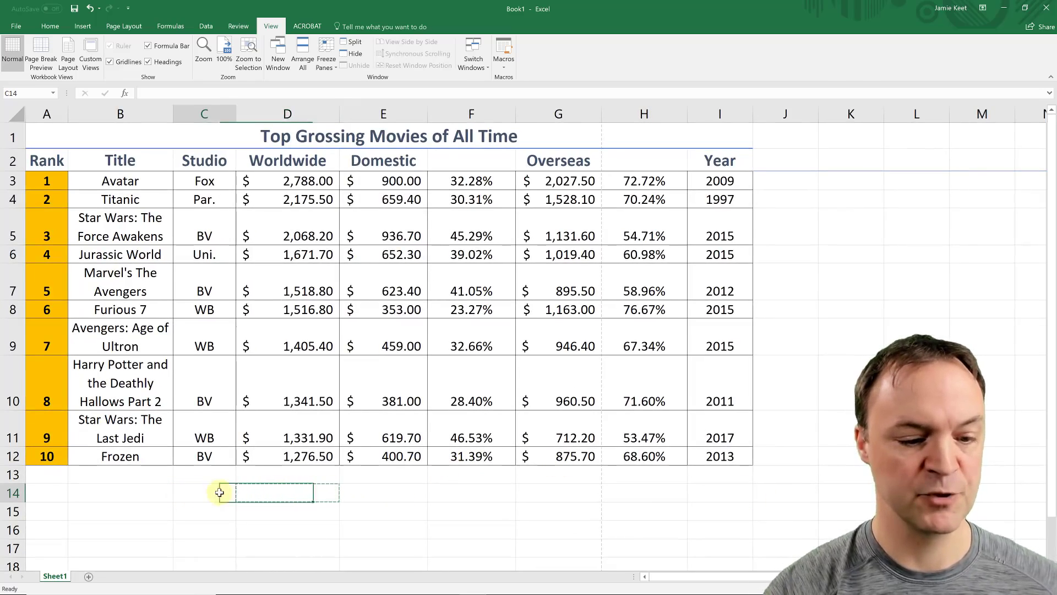
type("Total")
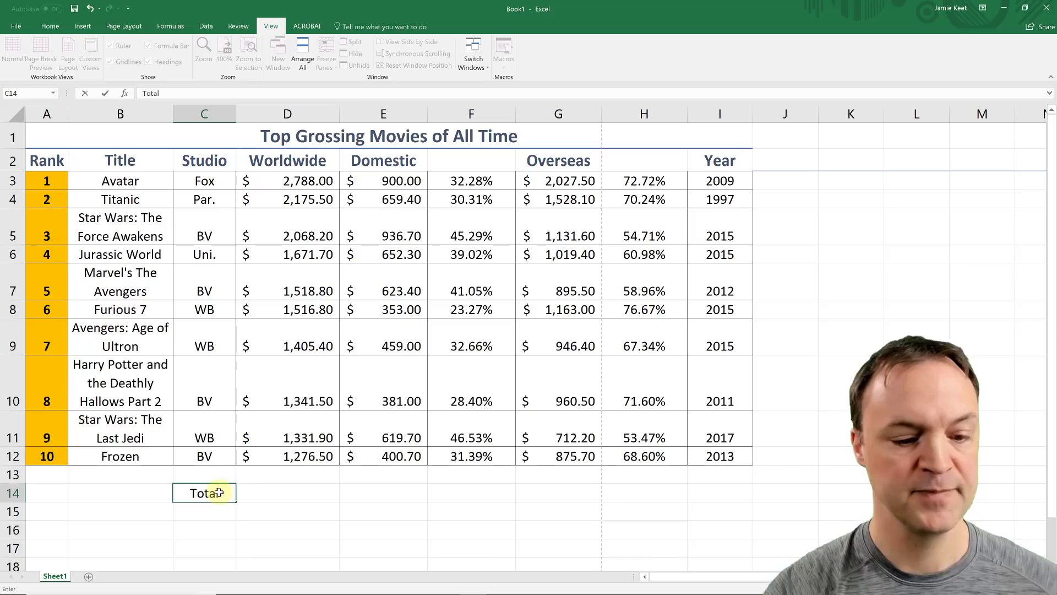
left_click(284, 490)
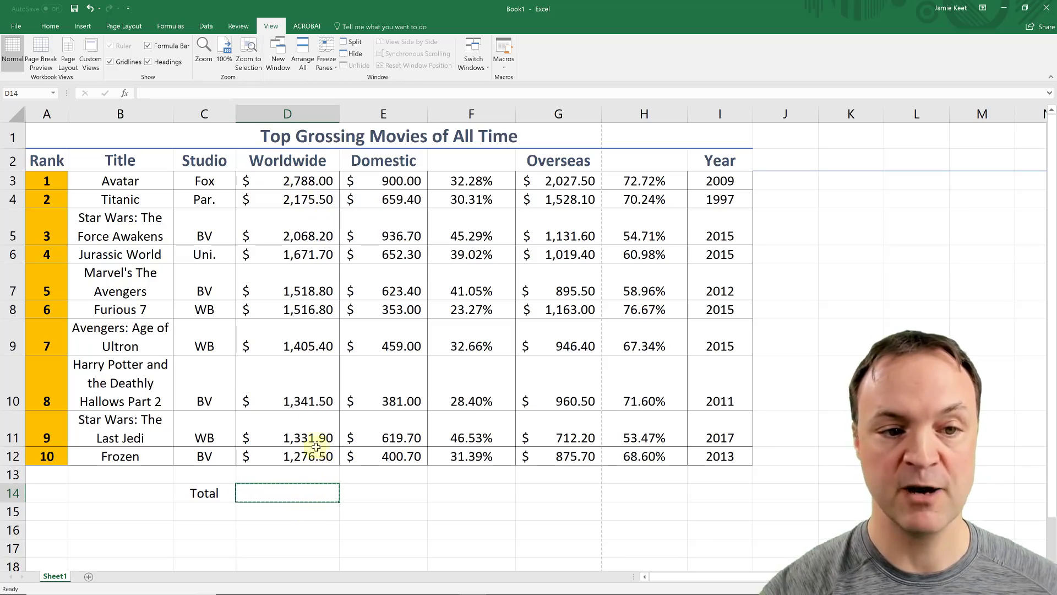
- Try totalling the first three worldwide grosses in D14 with the formula =D3+D4+D5, and clear the cell
type("=")
left_click(313, 184)
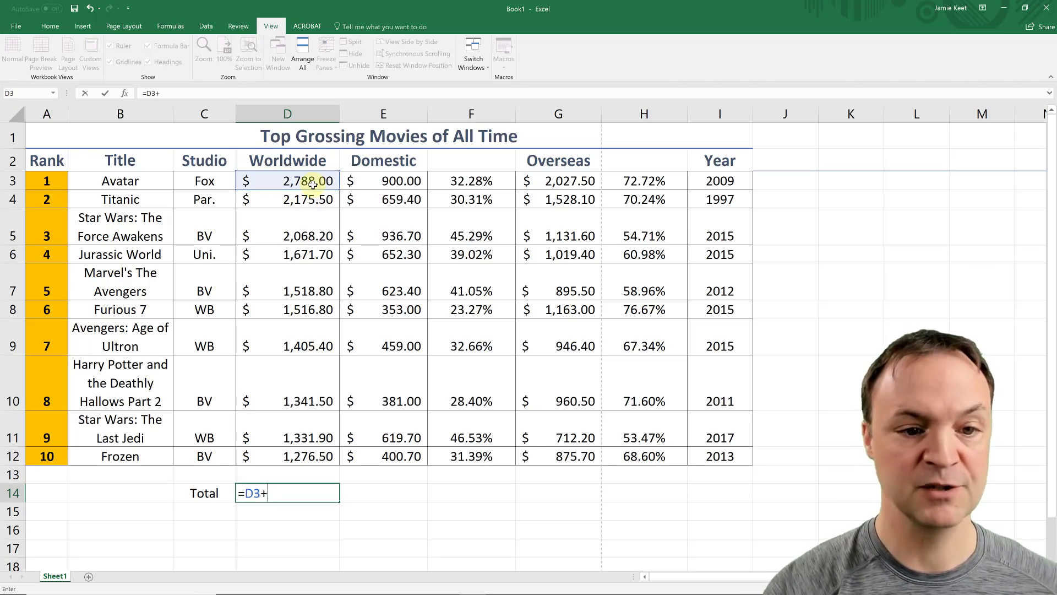
left_click(319, 200)
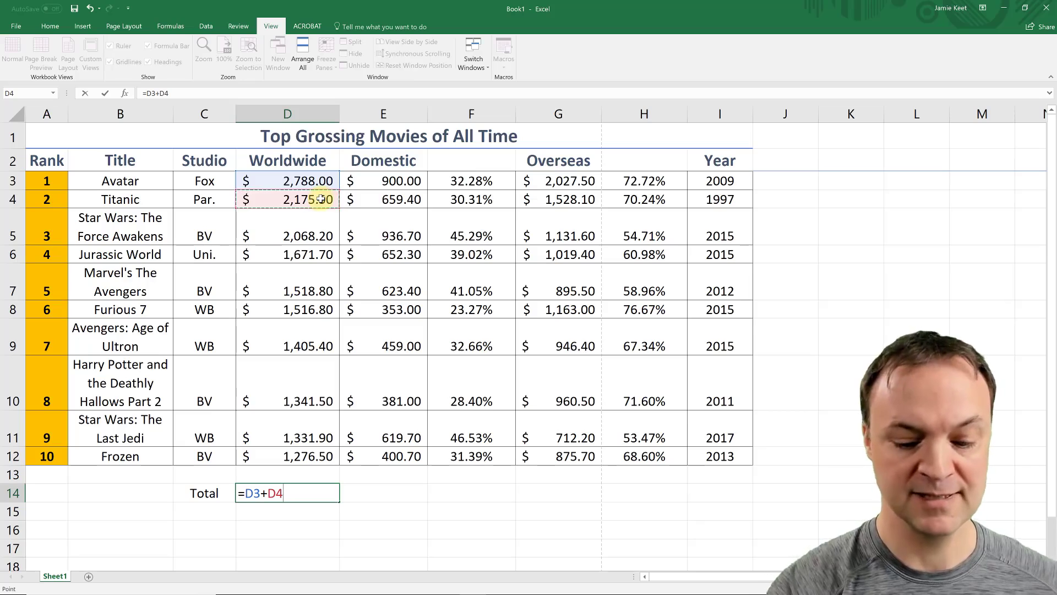
type("+")
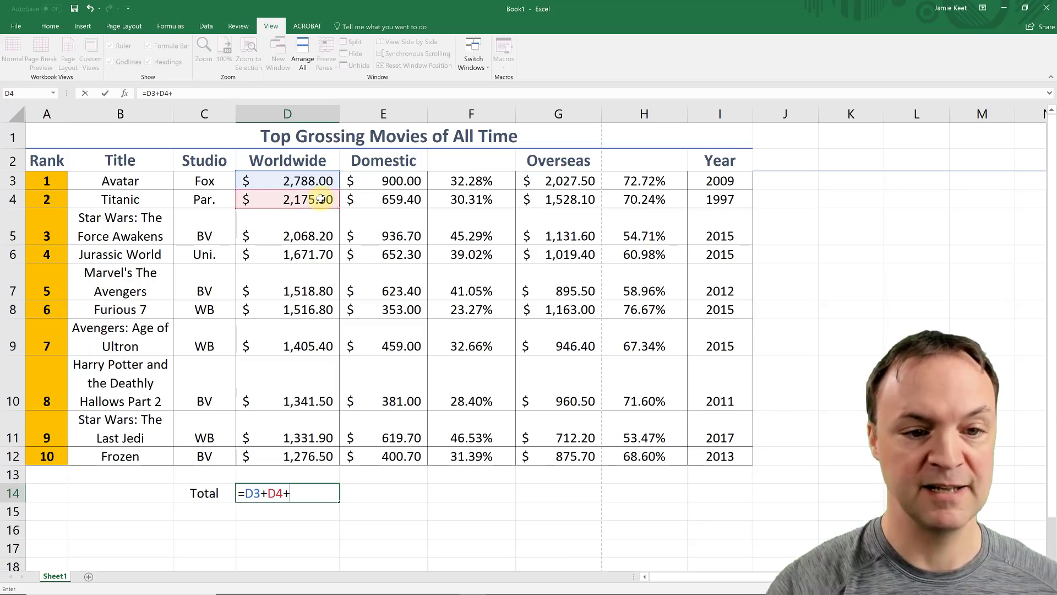
left_click(307, 231)
key("Return")
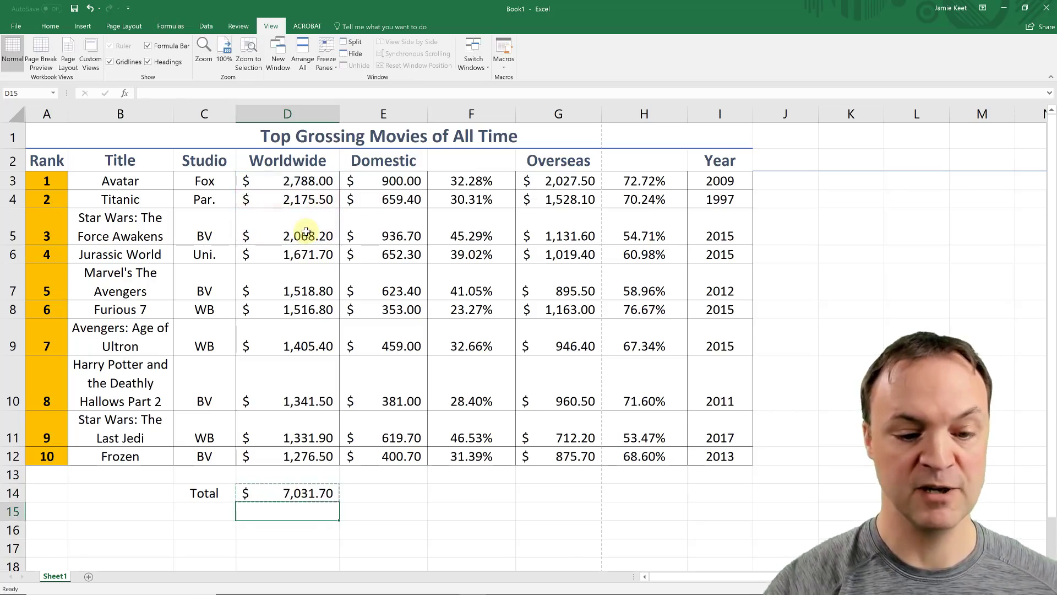
left_click(300, 495)
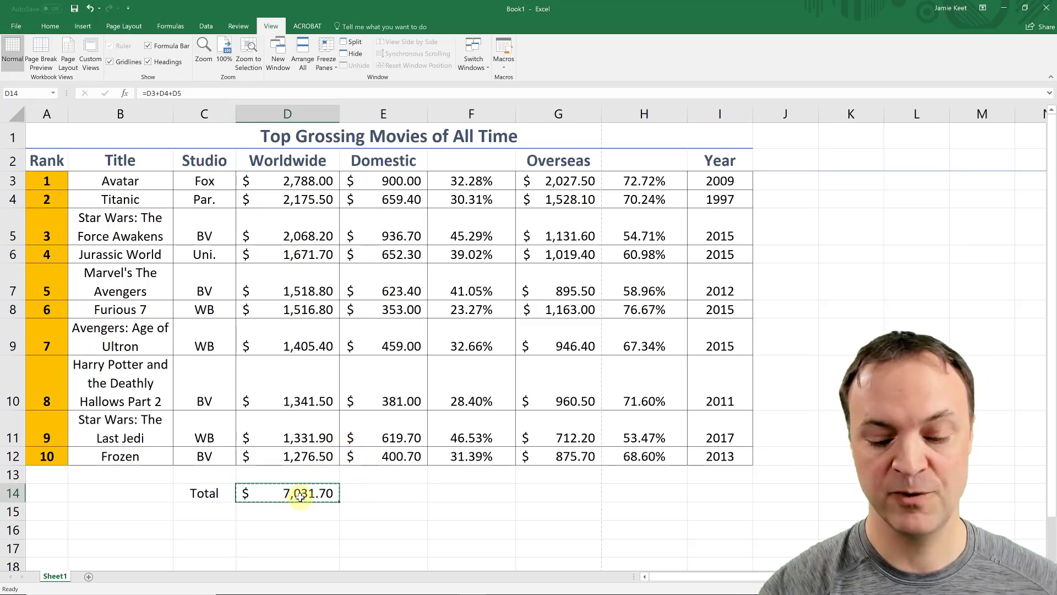
key("Delete")
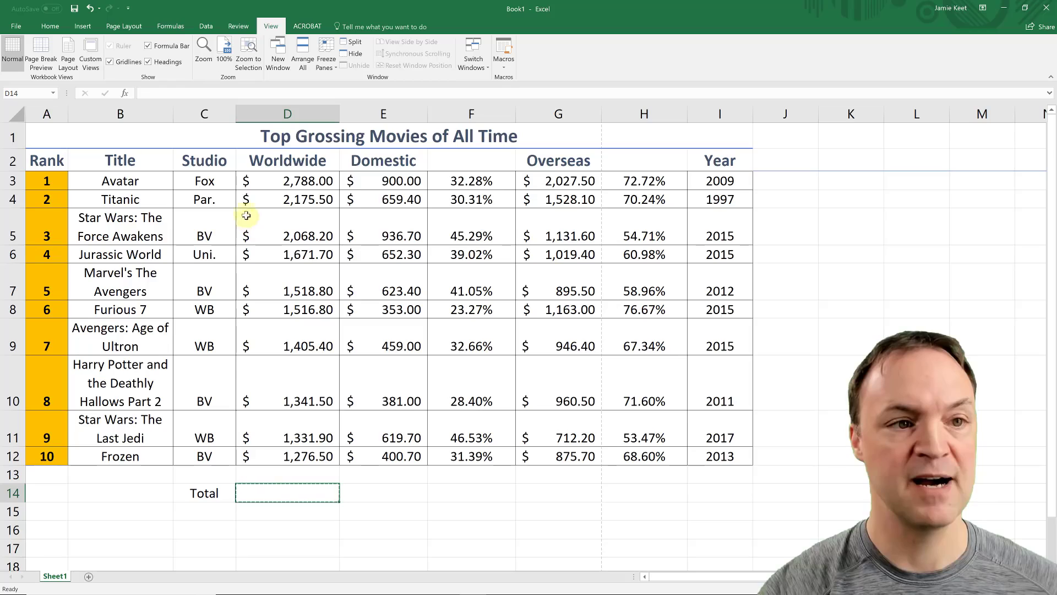
- Total the worldwide grosses in D14 with AutoSum over the range D3:D12
left_click(170, 27)
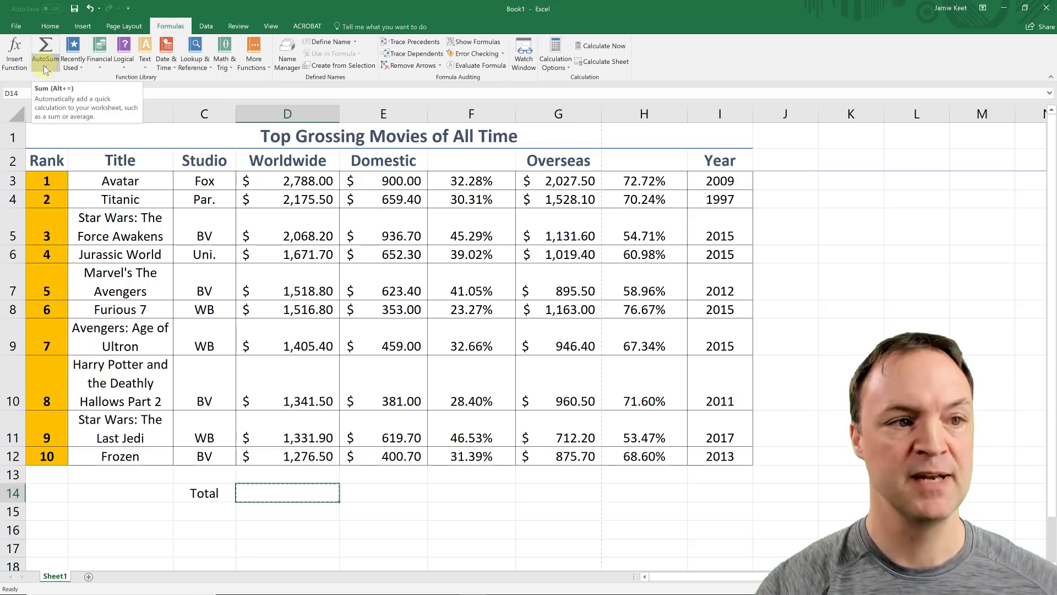
left_click(55, 26)
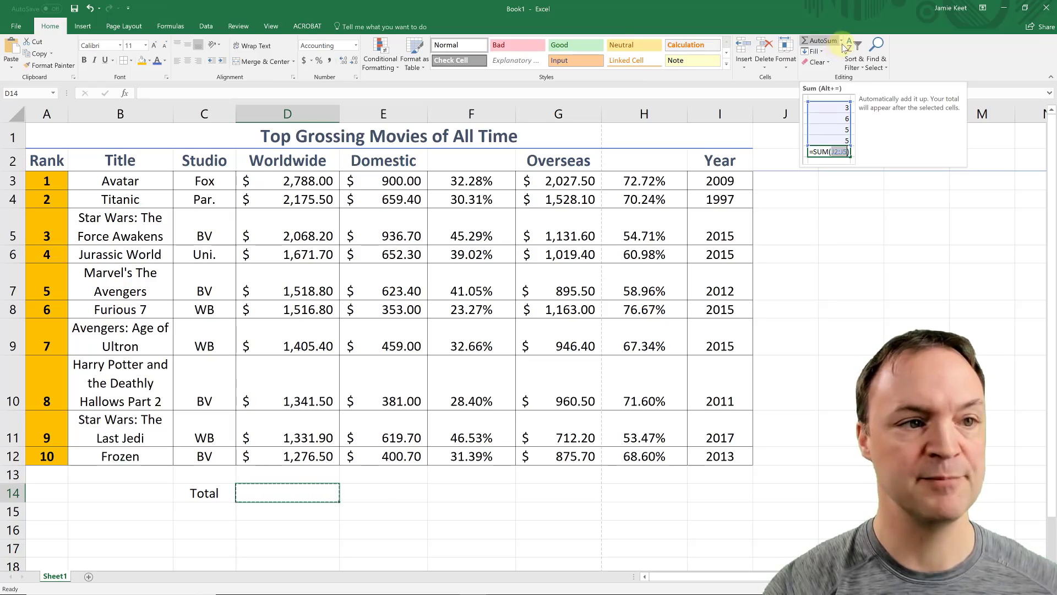
left_click(171, 29)
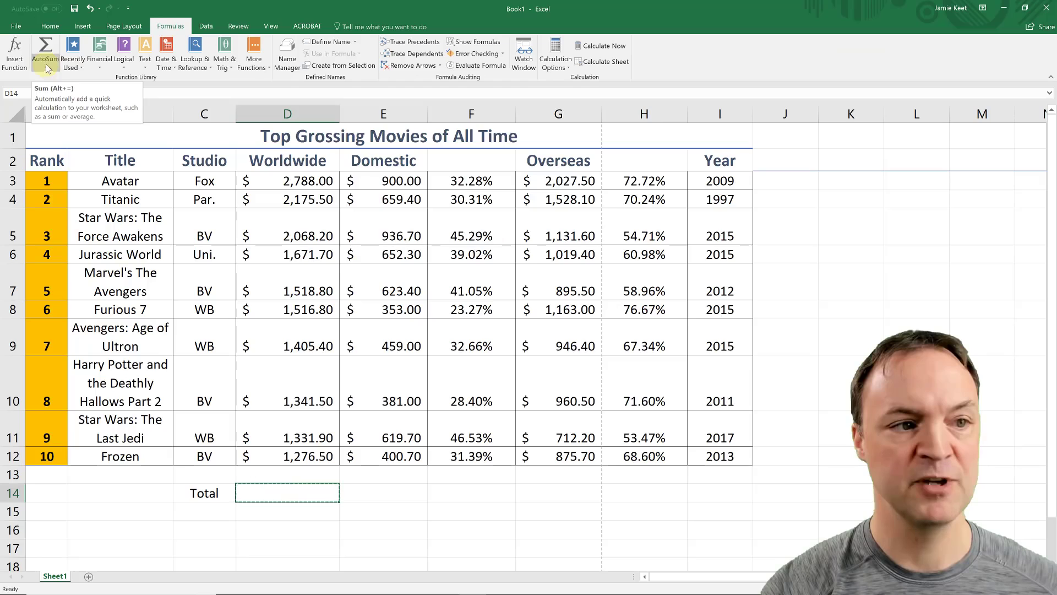
left_click(46, 48)
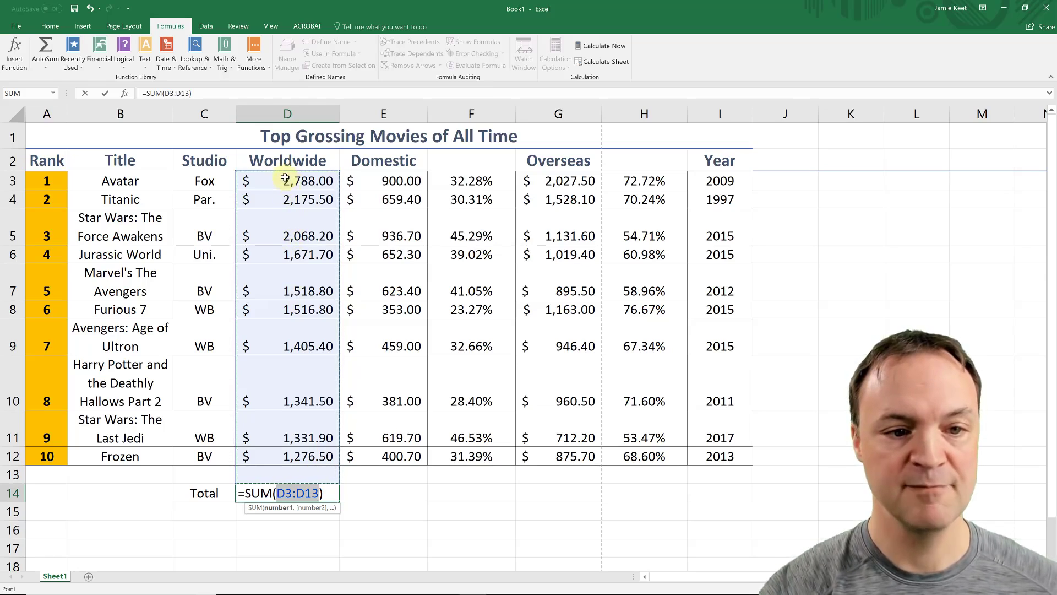
left_click_drag(284, 177, 276, 285)
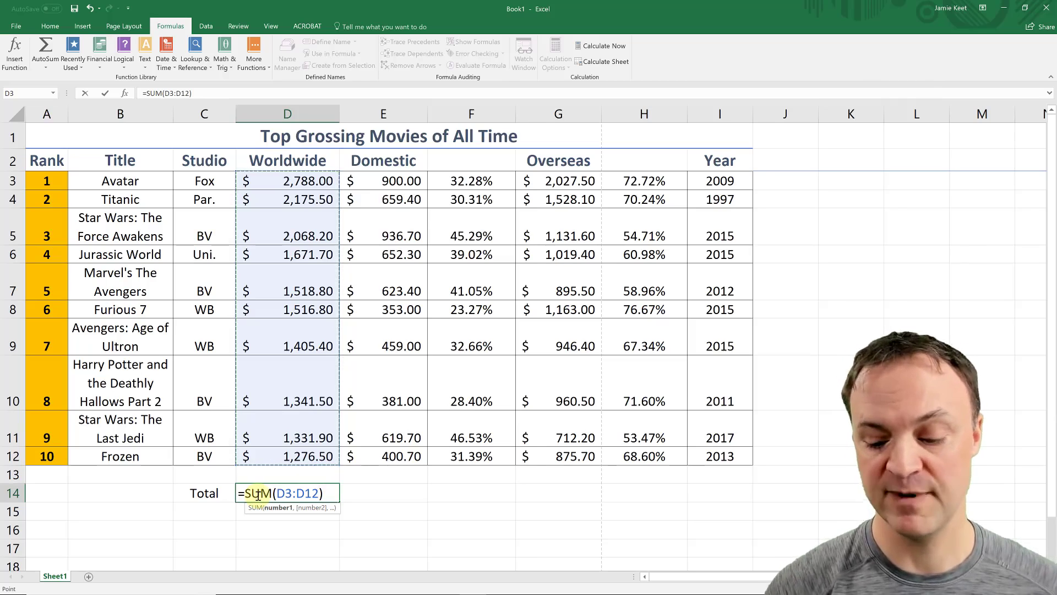
key("Return")
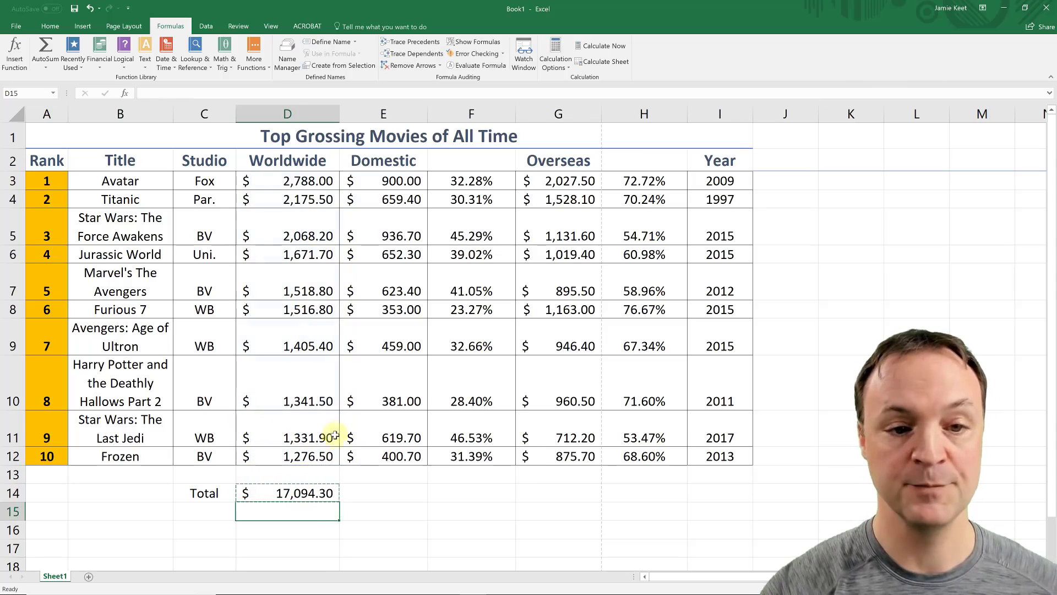
- Fill the worldwide total formula from D14 across to E14 for the Domestic column
left_click(330, 491)
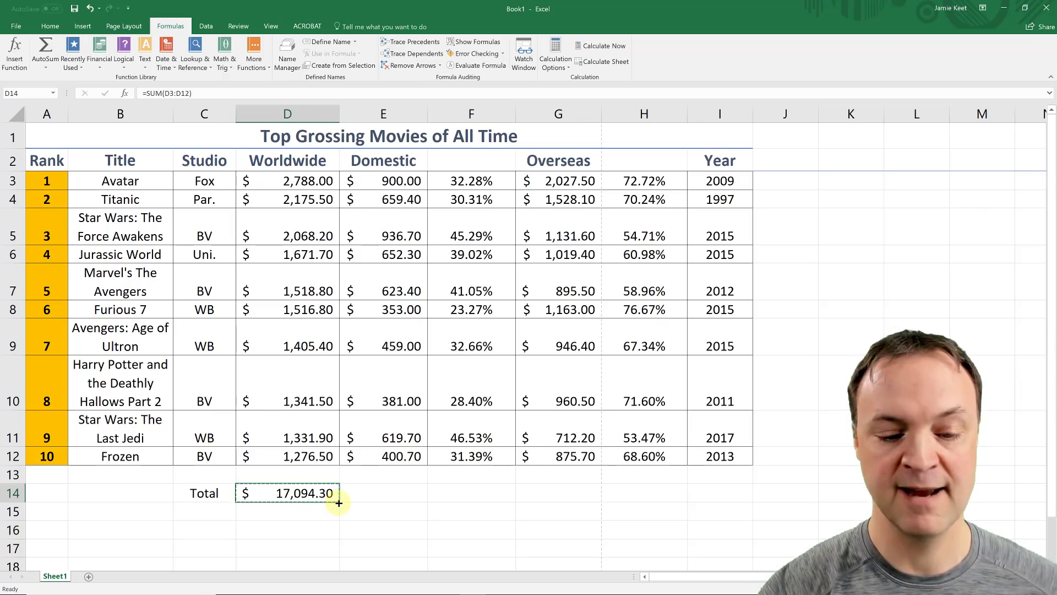
left_click_drag(342, 505, 407, 503)
left_click(401, 523)
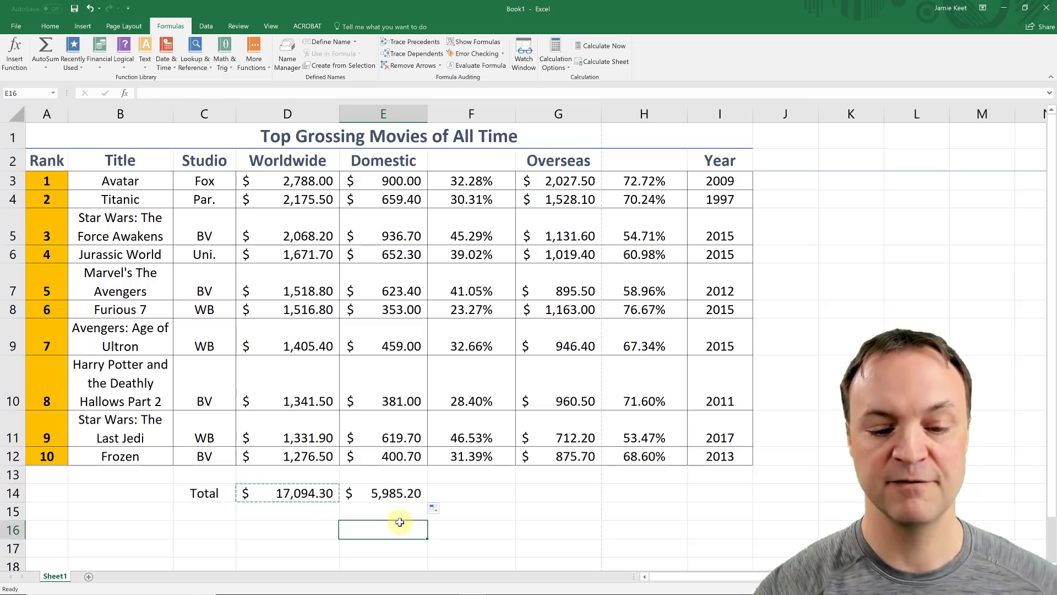
- Copy the domestic total formula from E14 and paste it into G14 for the Overseas column
left_click(399, 494)
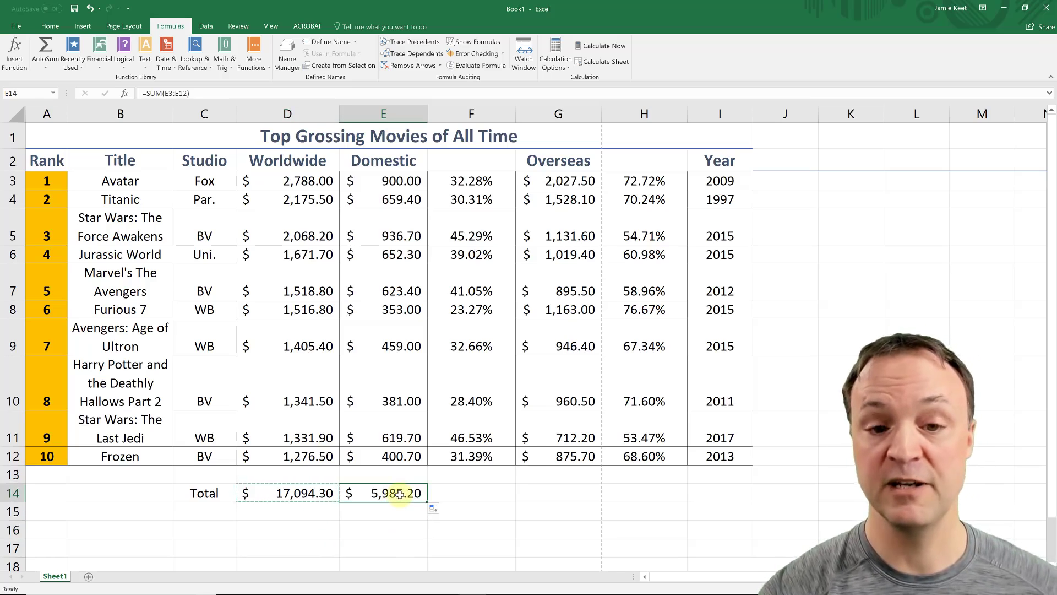
right_click(400, 494)
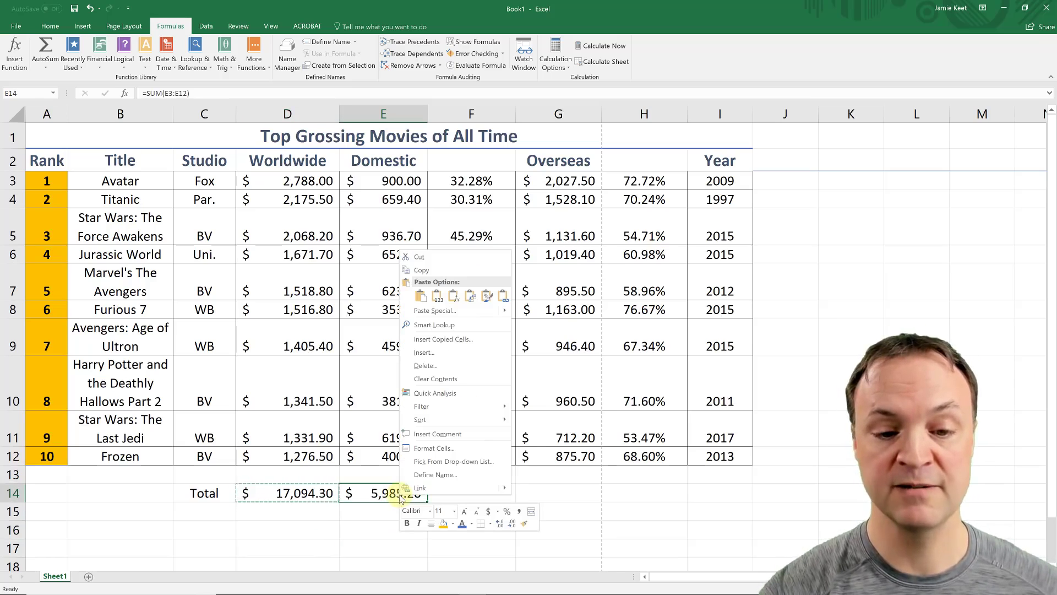
left_click(430, 272)
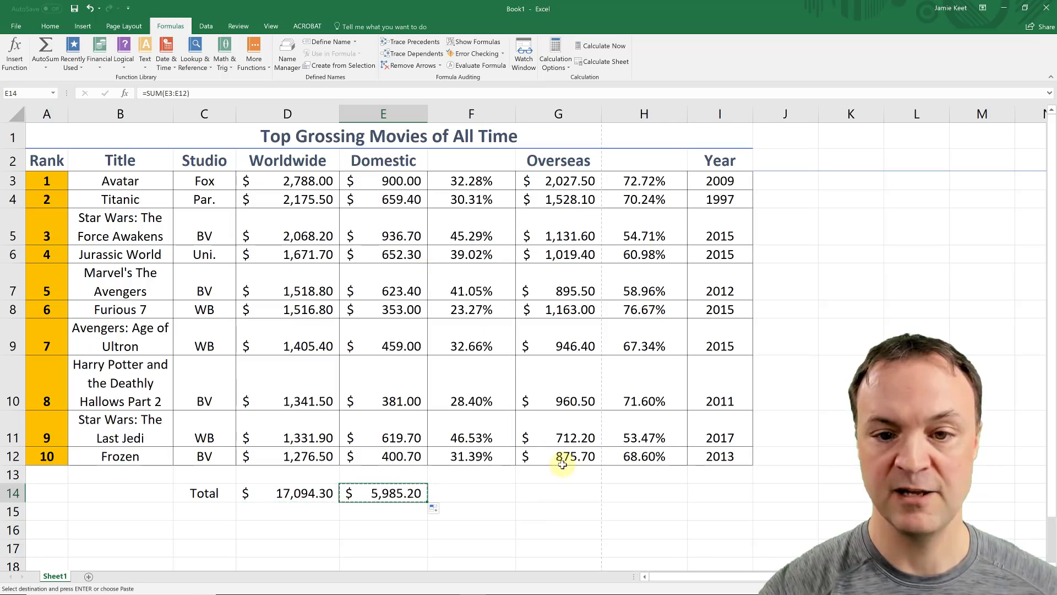
left_click(559, 494)
right_click(559, 494)
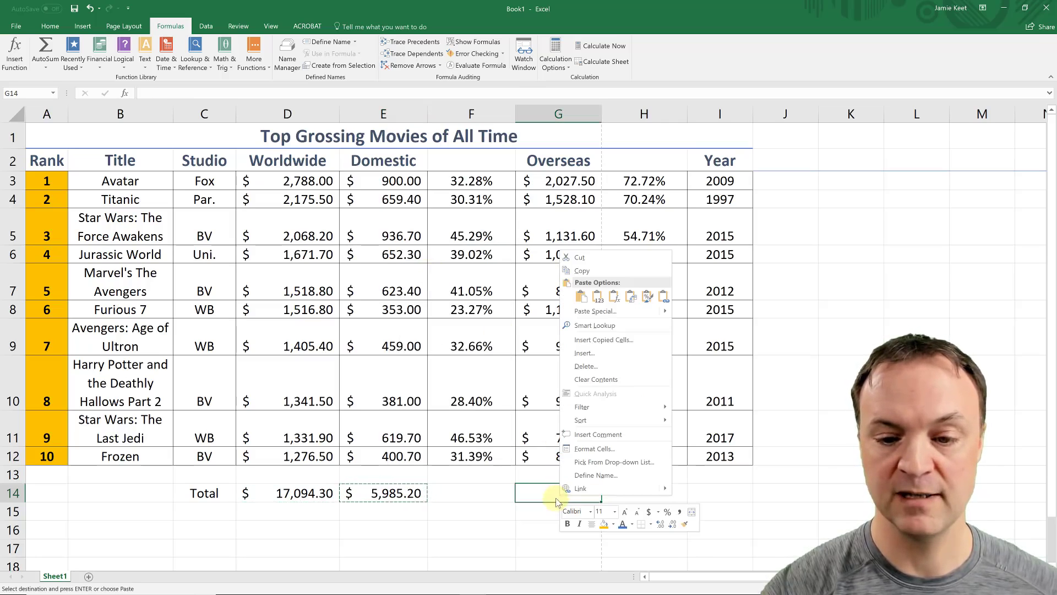
left_click(578, 300)
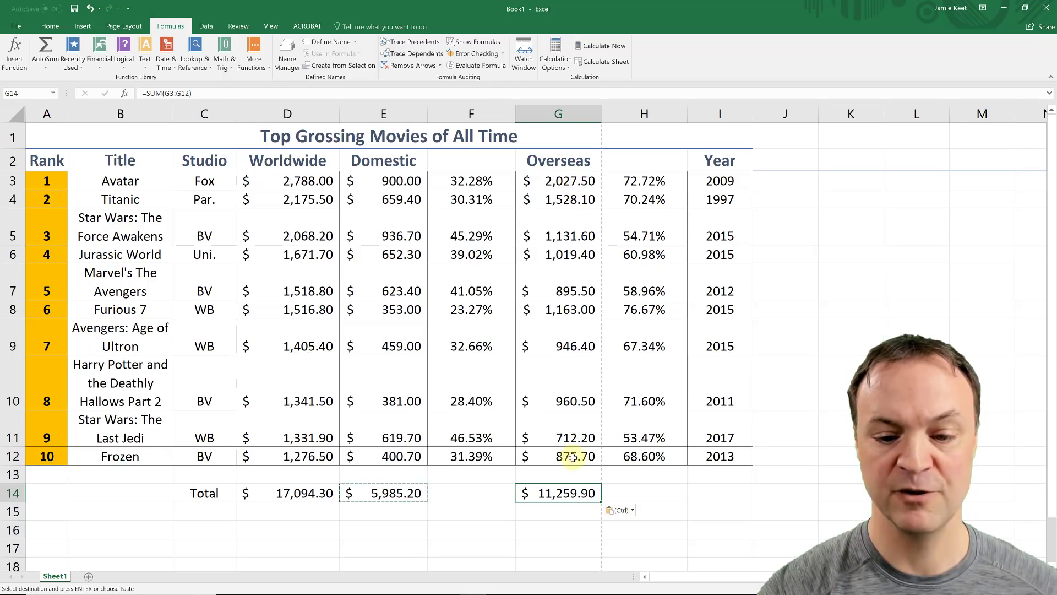
- Enter the label Average in C15 below Total and select D15 beside it
left_click(202, 514)
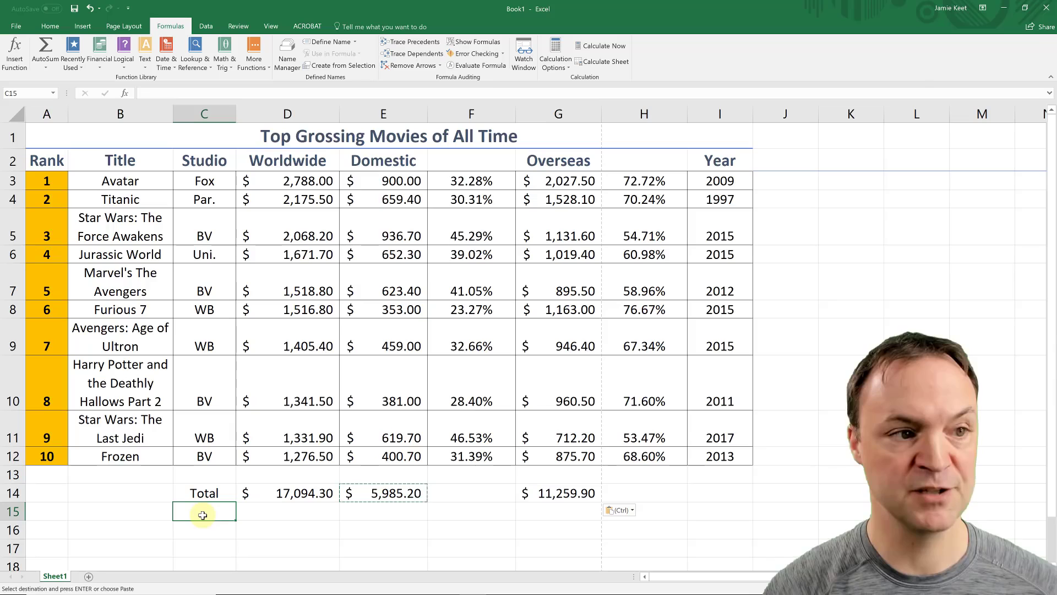
type("Average")
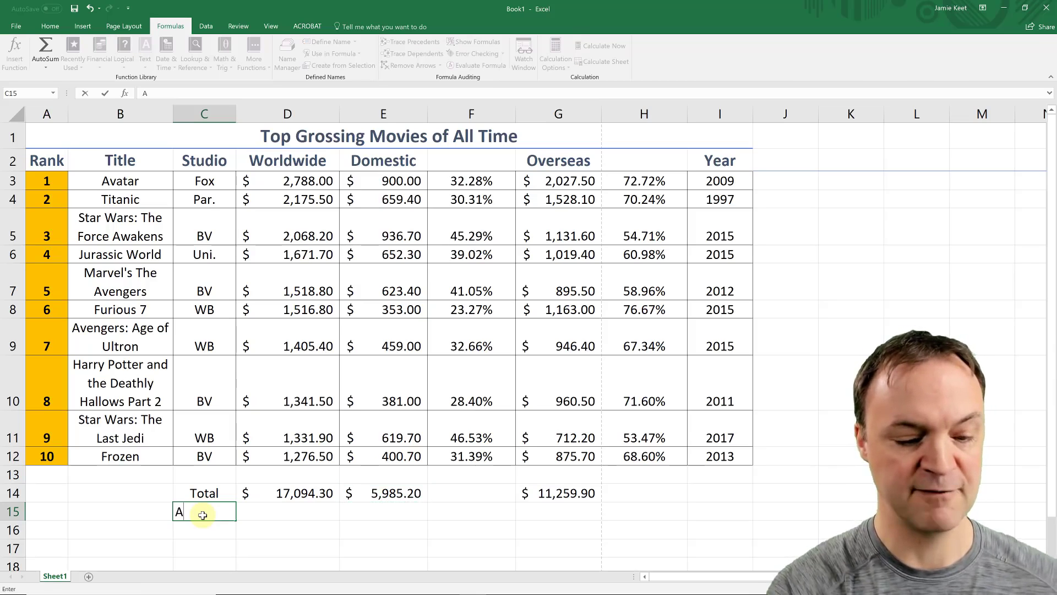
left_click(282, 513)
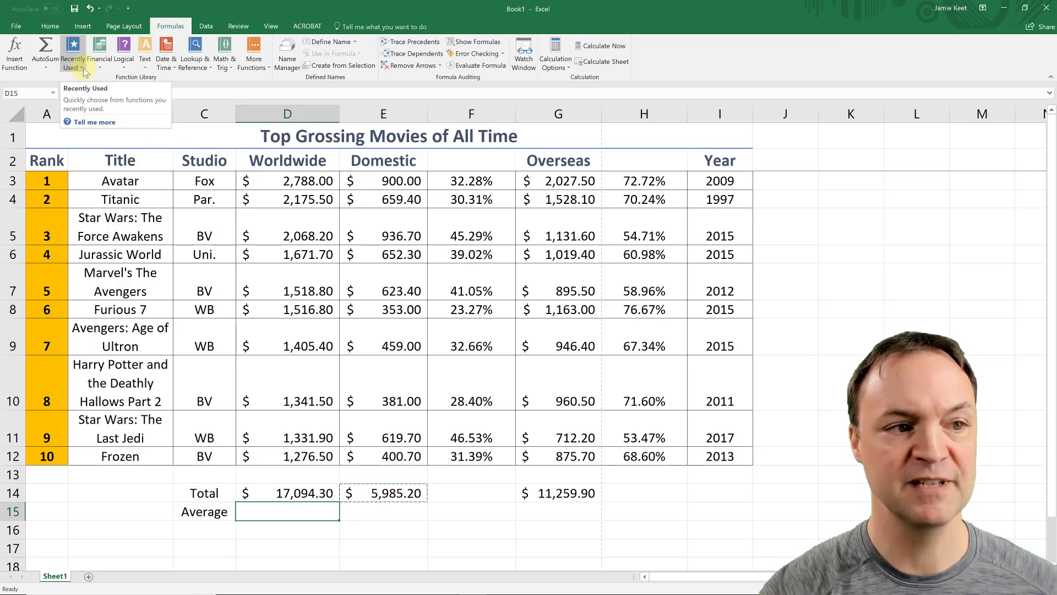
left_click(84, 68)
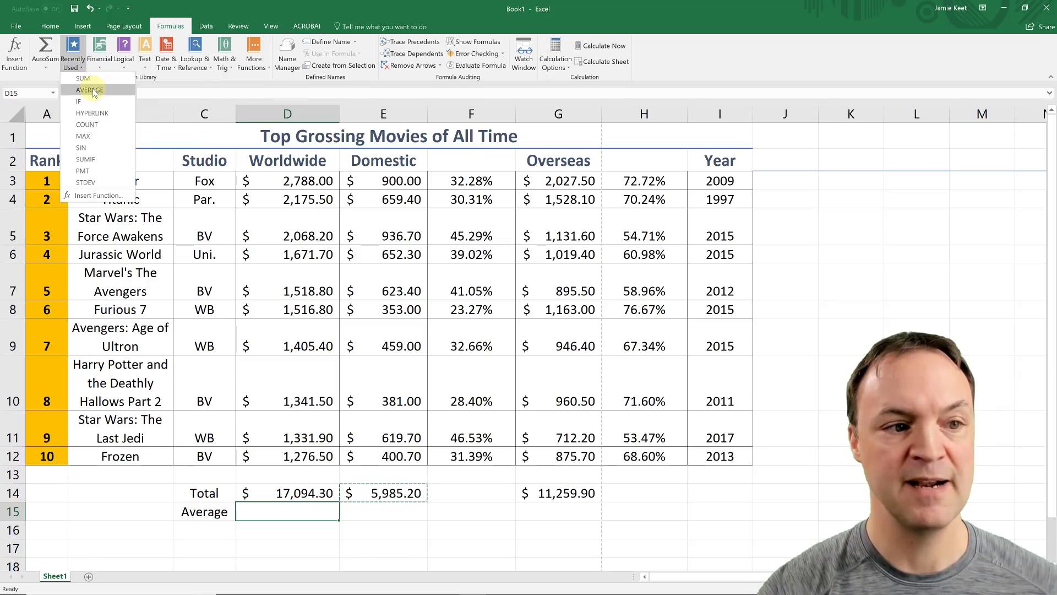
left_click(92, 91)
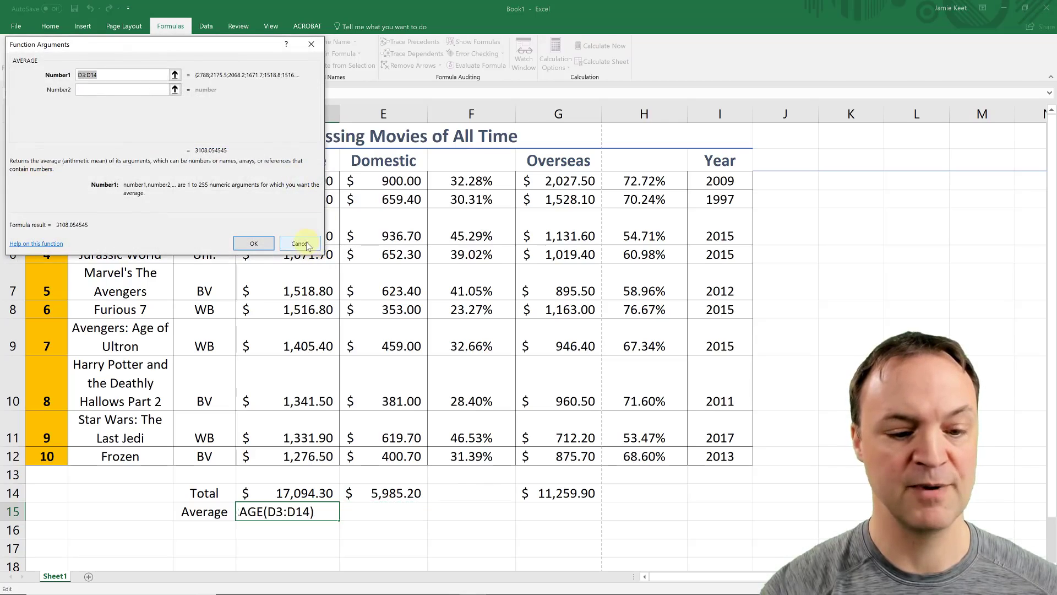
left_click(301, 244)
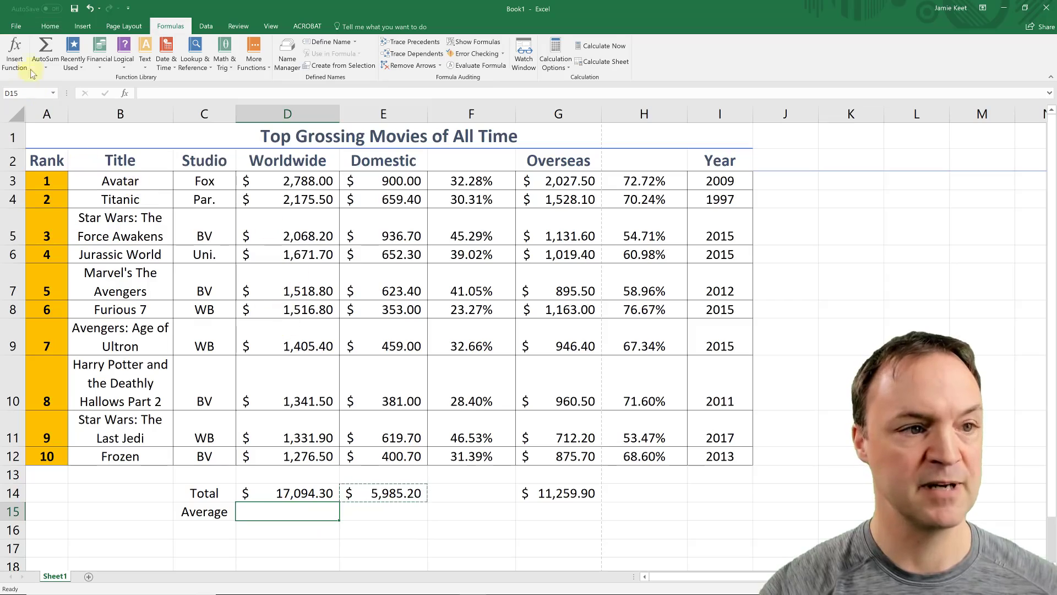
- Average the worldwide grosses D3:D12 in D15 and fill the formula across to G15
left_click(49, 68)
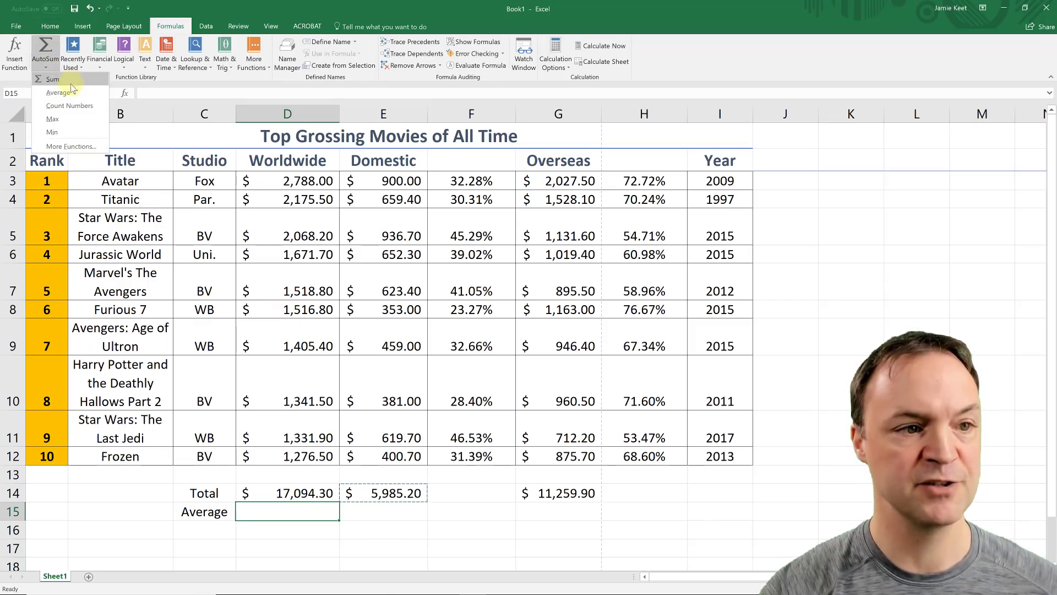
left_click(58, 93)
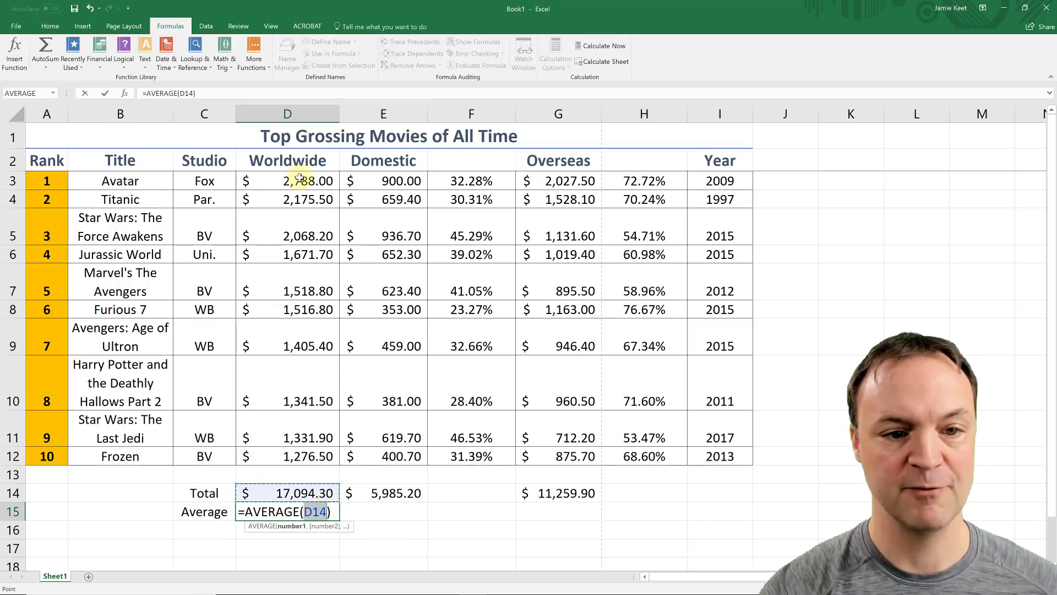
left_click_drag(300, 174, 309, 445)
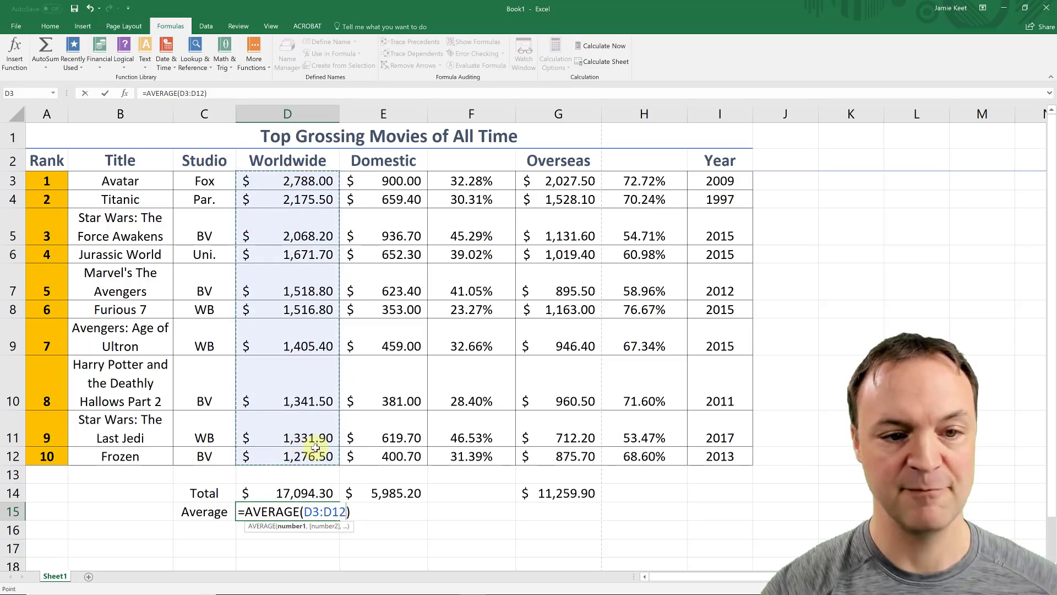
key("Return")
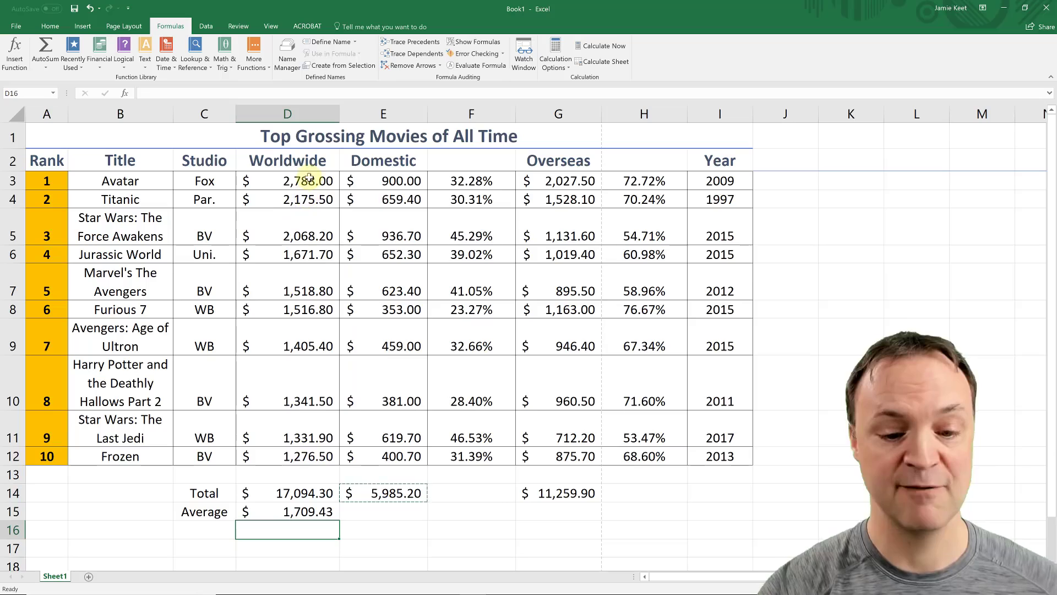
left_click(321, 511)
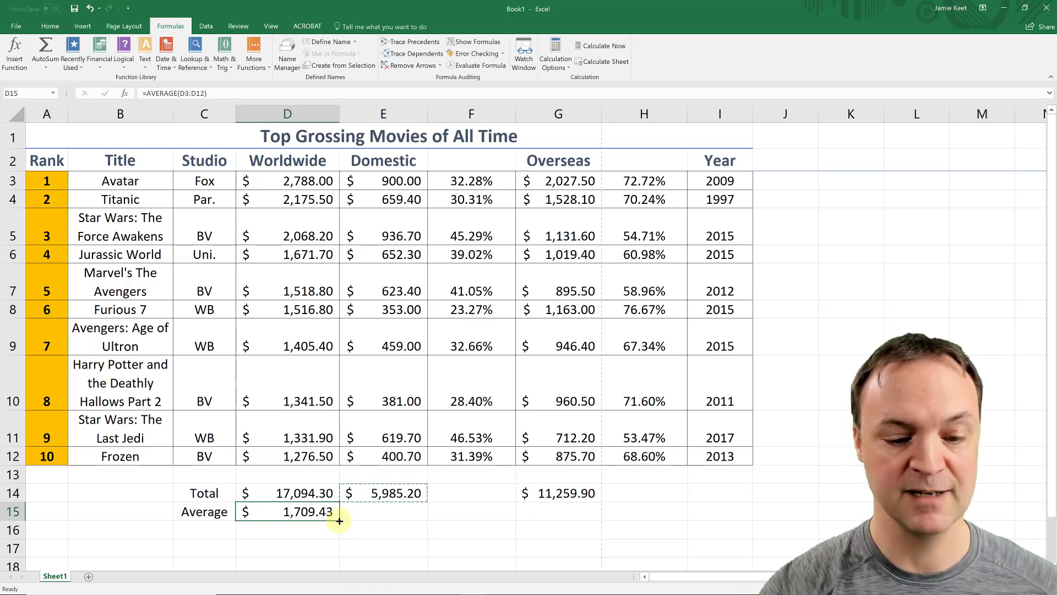
left_click_drag(344, 524, 574, 518)
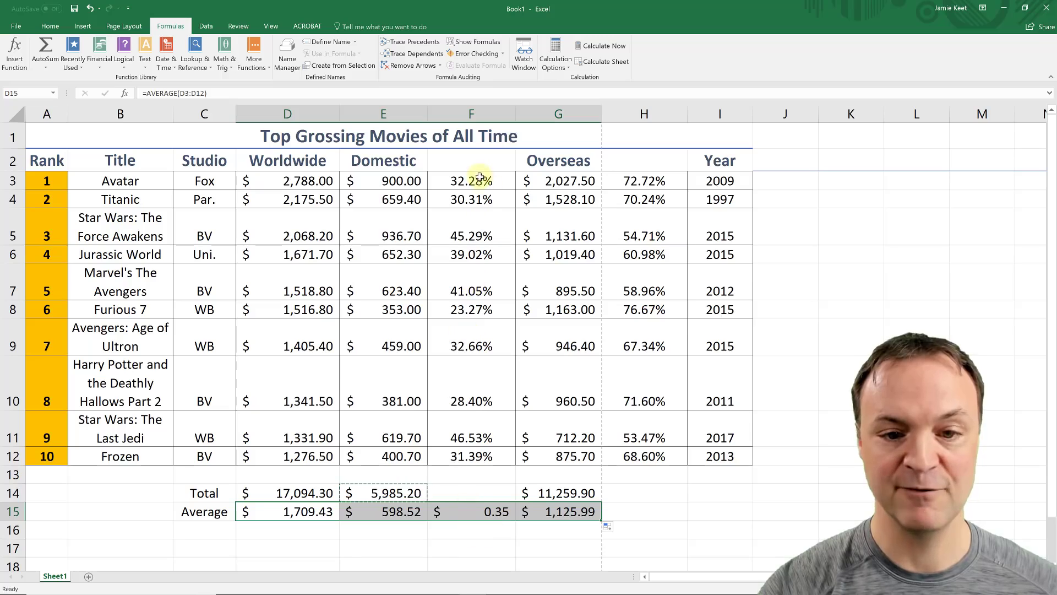
- Format the average in F15 as a percentage
left_click(466, 513)
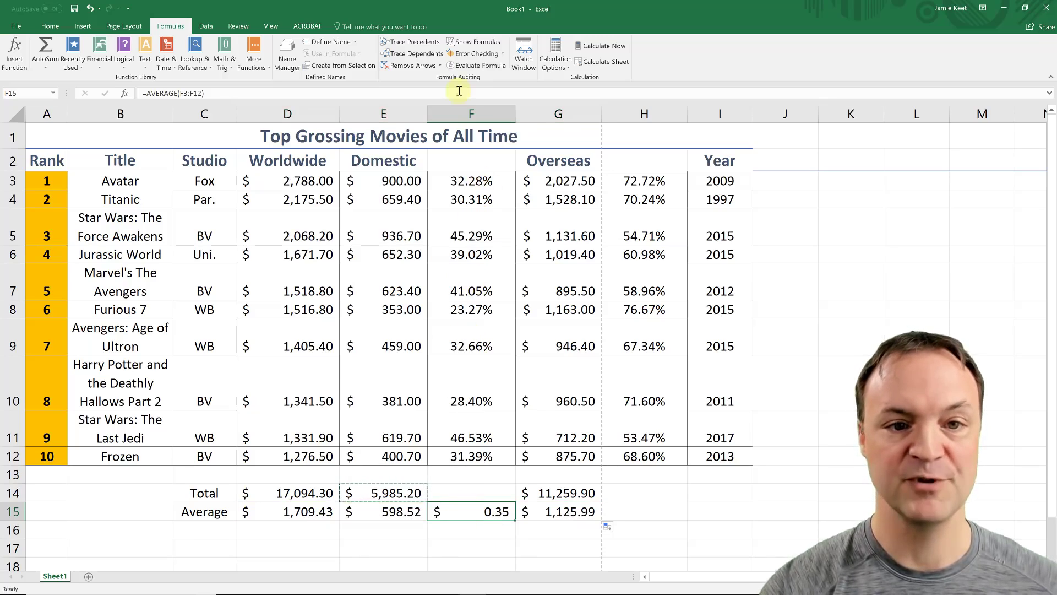
left_click(50, 26)
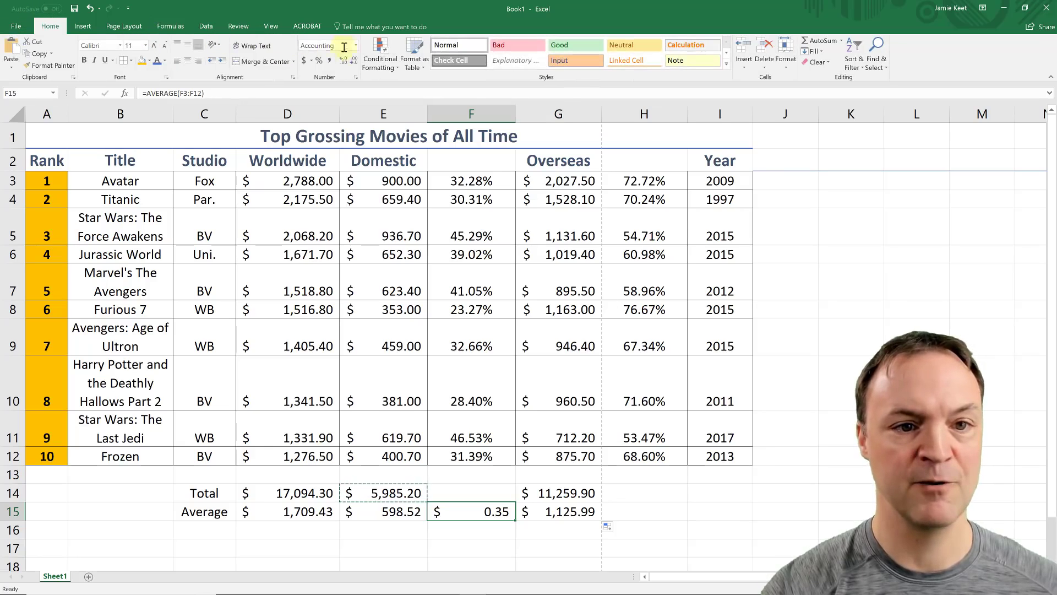
left_click(320, 61)
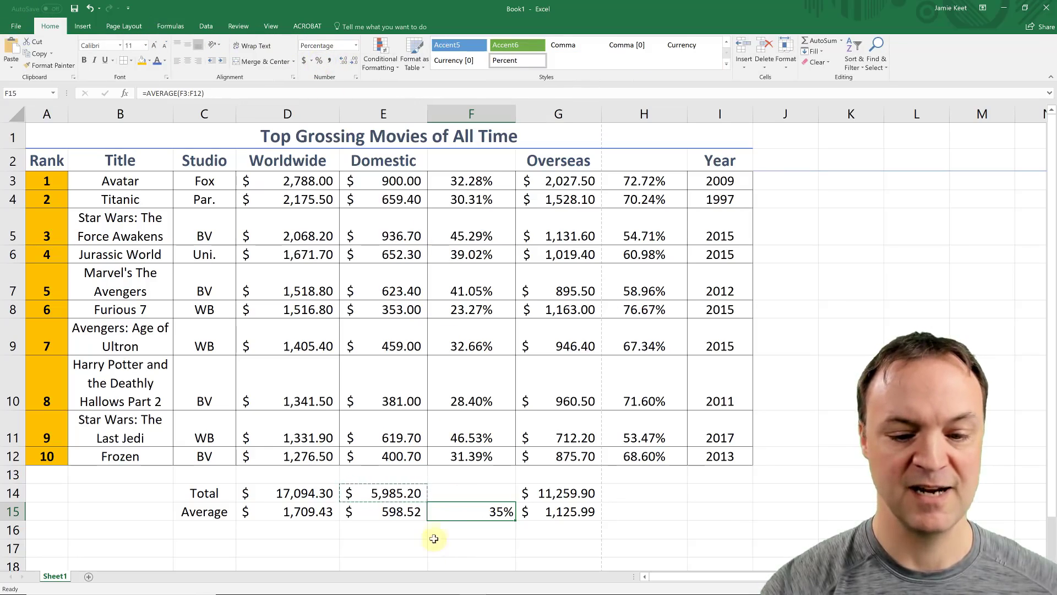
left_click(452, 549)
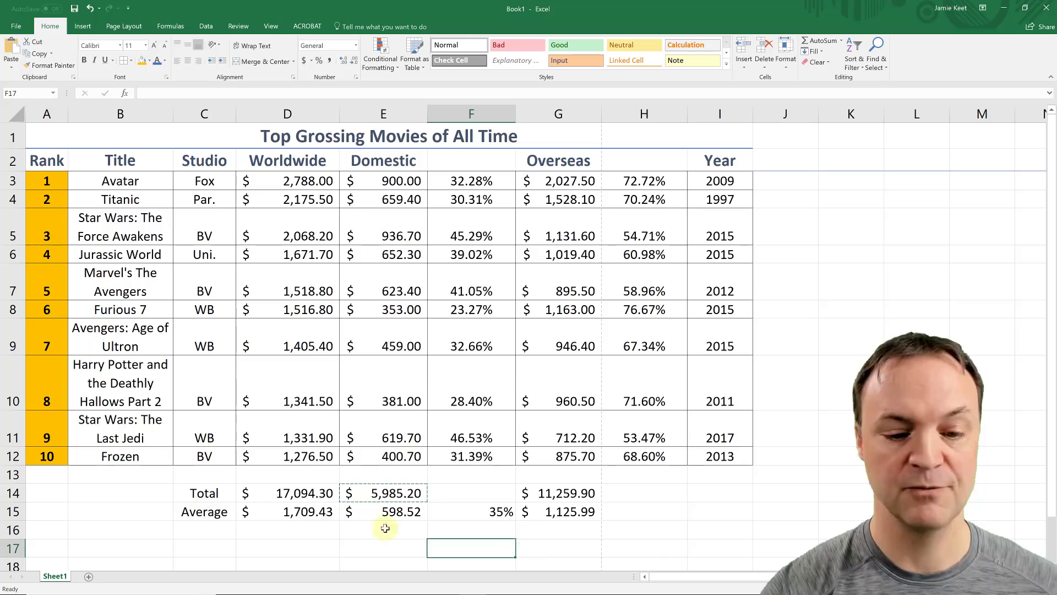
- Try a worldwide gross of 5000 for Avatar in D3 and undo the change
left_click(307, 530)
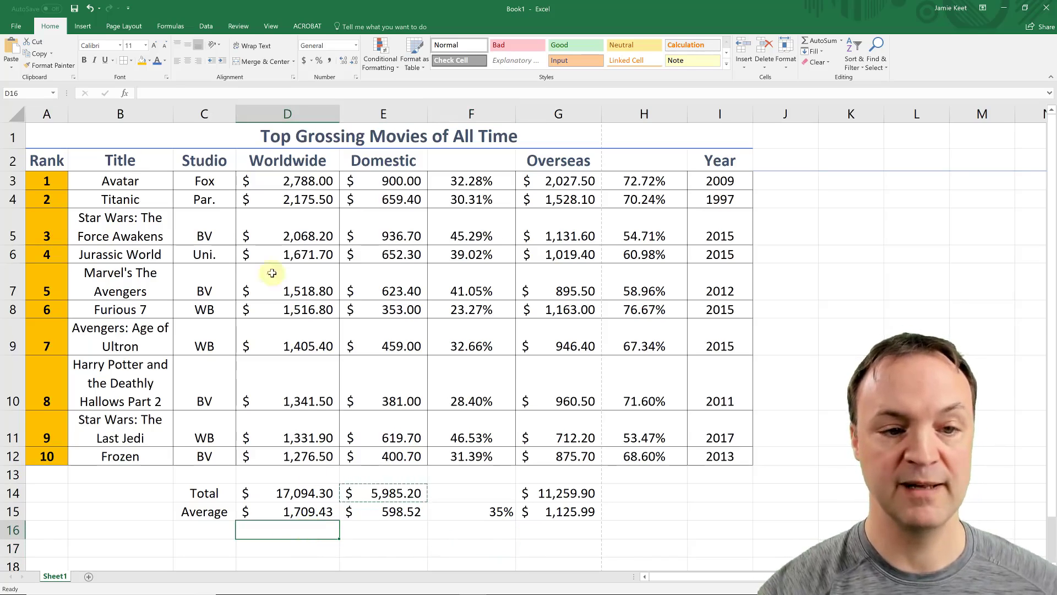
double_click(308, 183)
left_click_drag(311, 183, 264, 147)
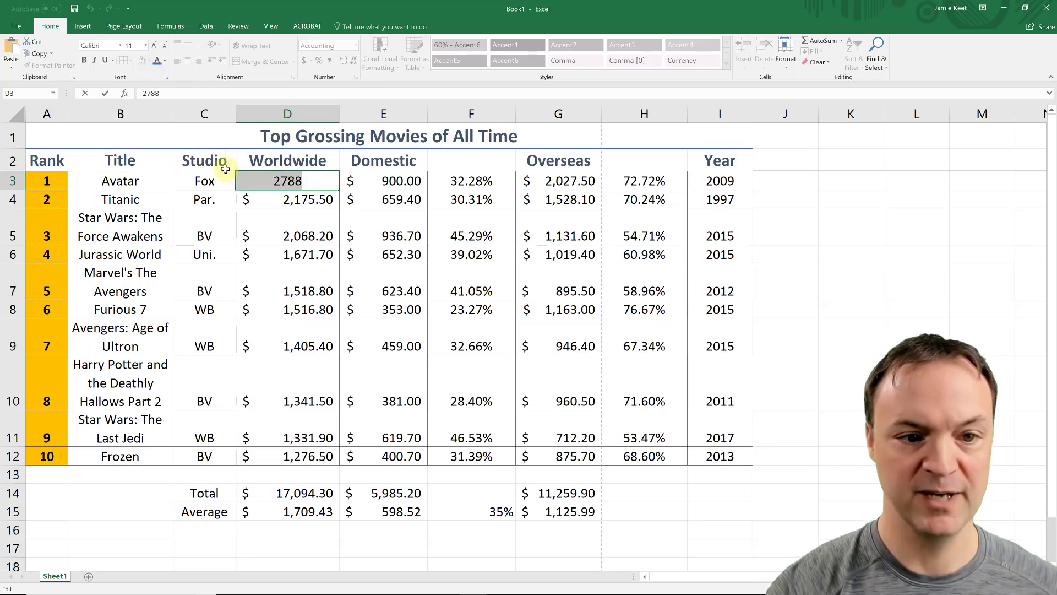
type("5000")
key("Return")
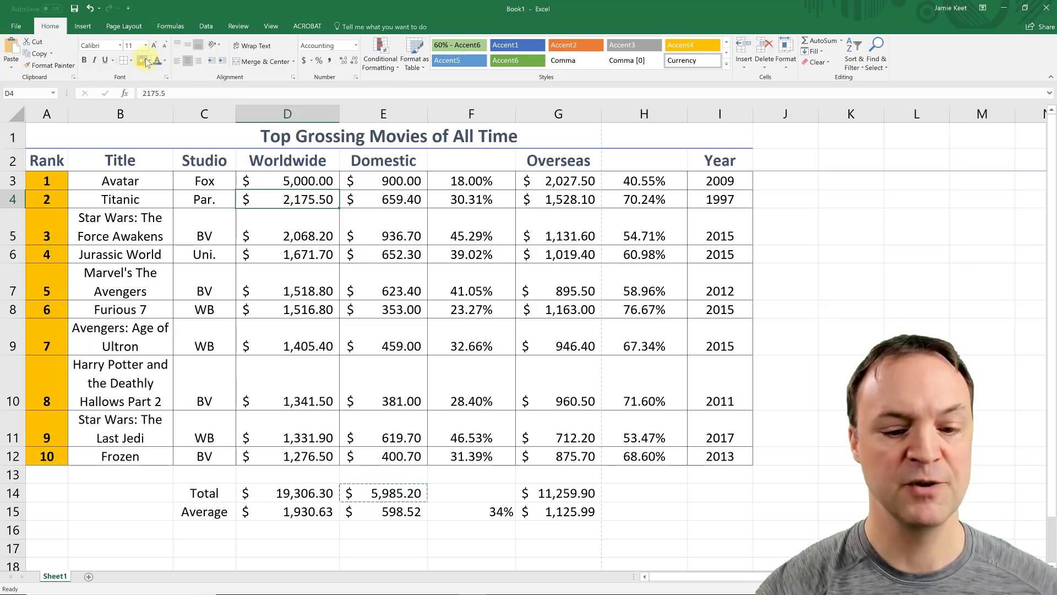
left_click(88, 8)
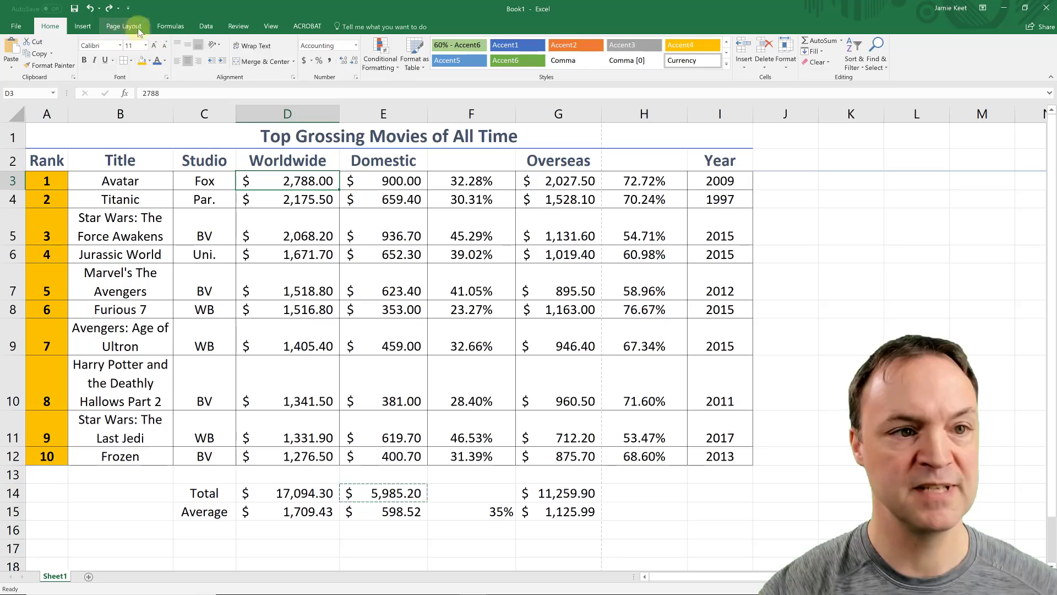
- Look through the function library's recently used, financial, logical, text, and date and time functions
left_click(170, 25)
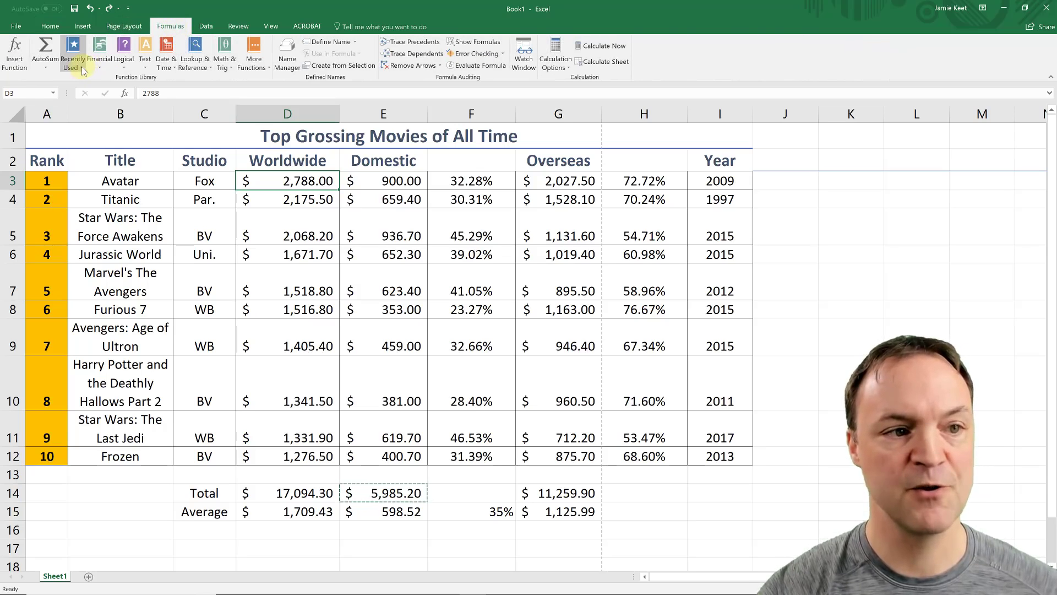
left_click(83, 66)
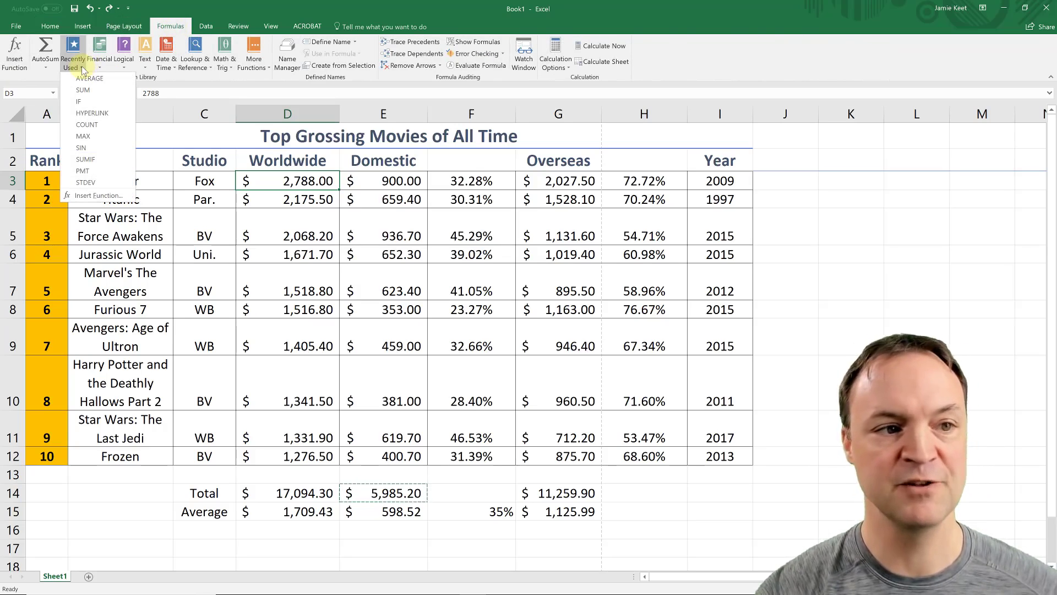
left_click(104, 69)
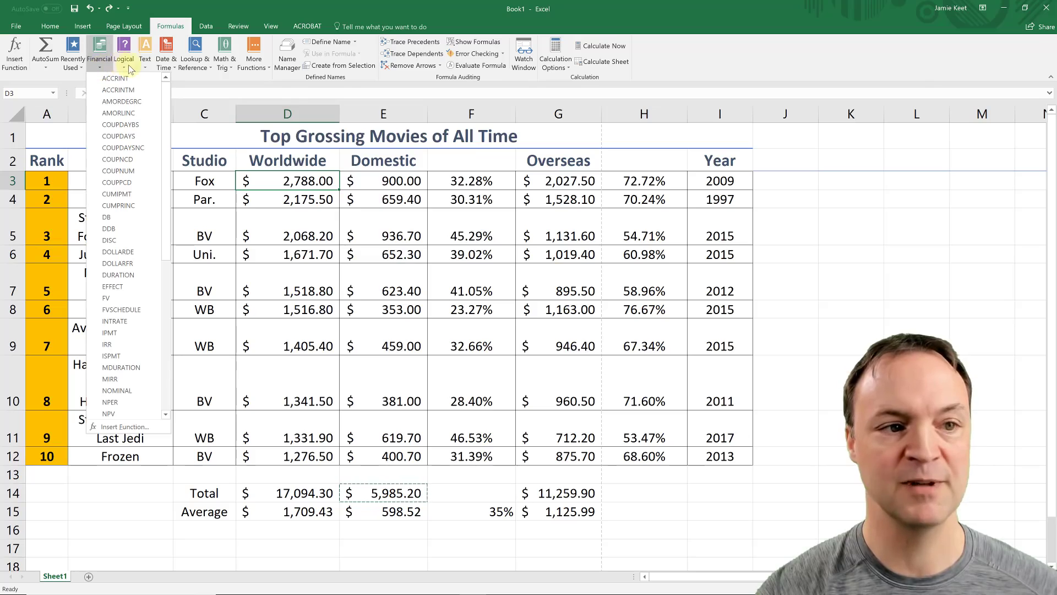
left_click(125, 68)
left_click(145, 69)
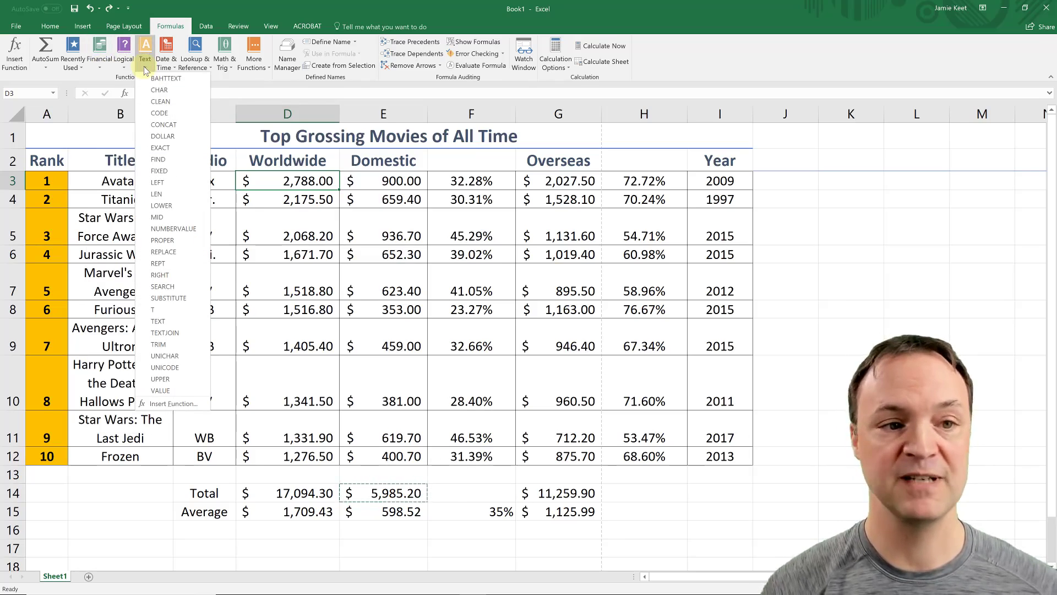
left_click(167, 65)
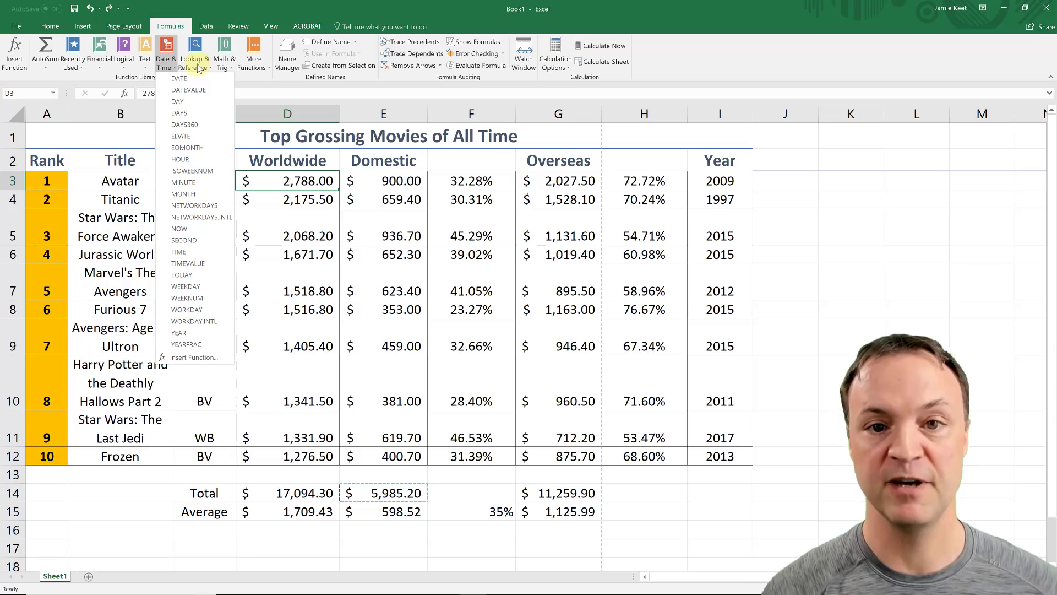
left_click(95, 108)
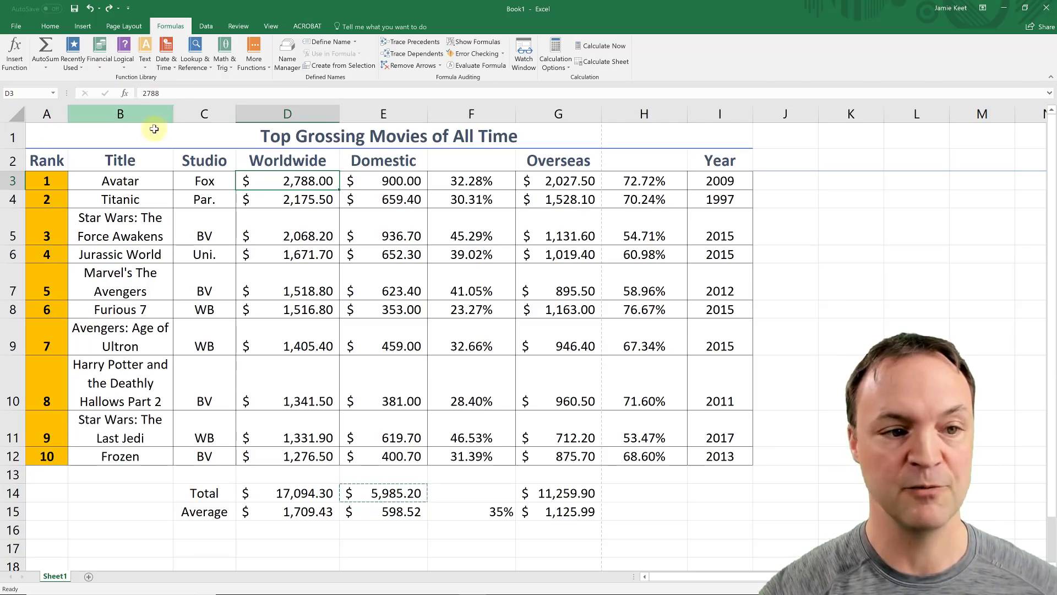
left_click(793, 381)
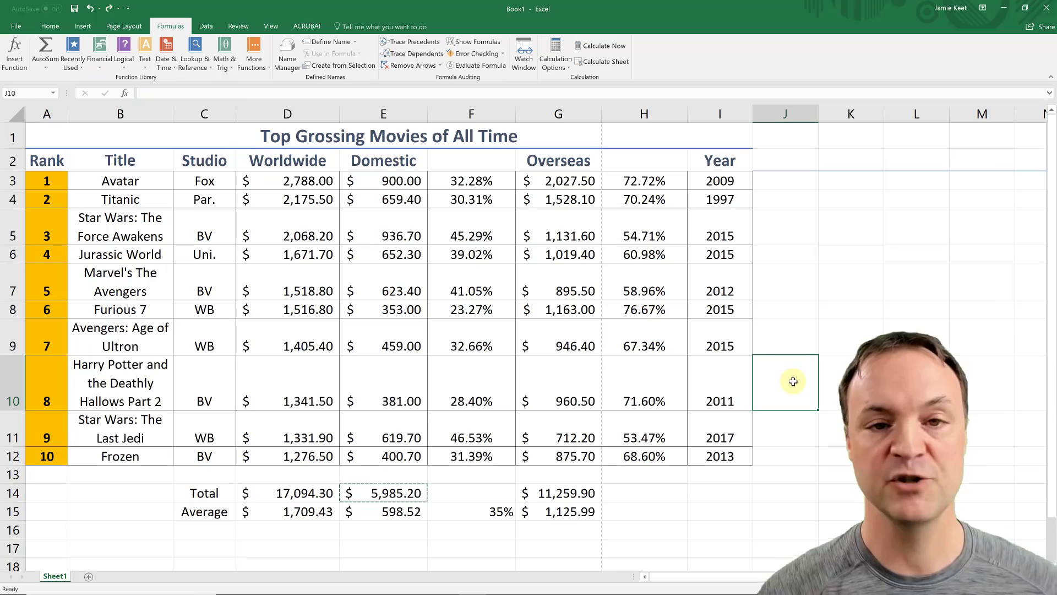
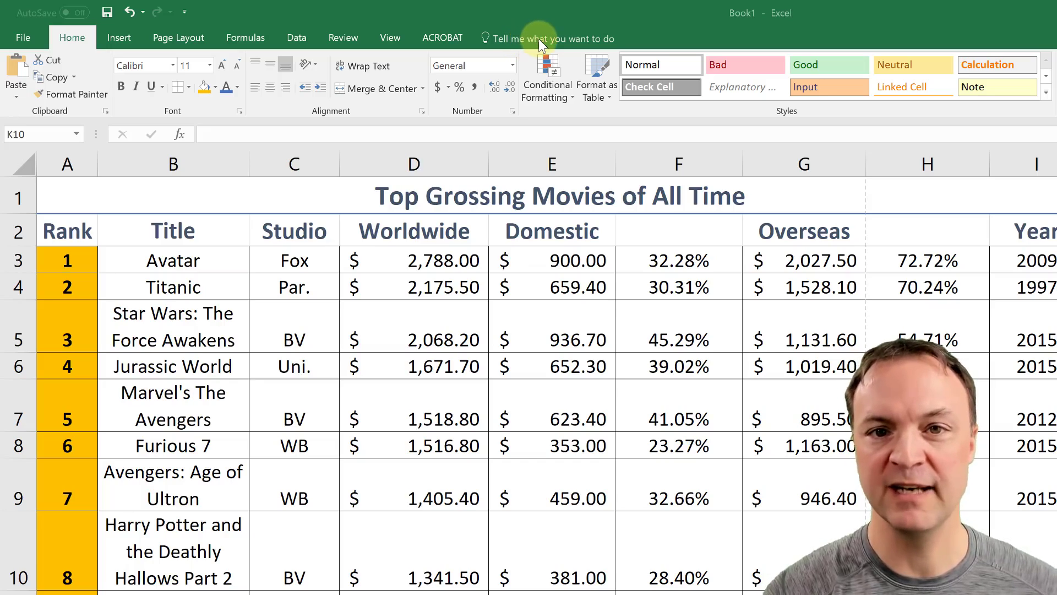
- Search the available commands for "char" and clear the search text
left_click(538, 38)
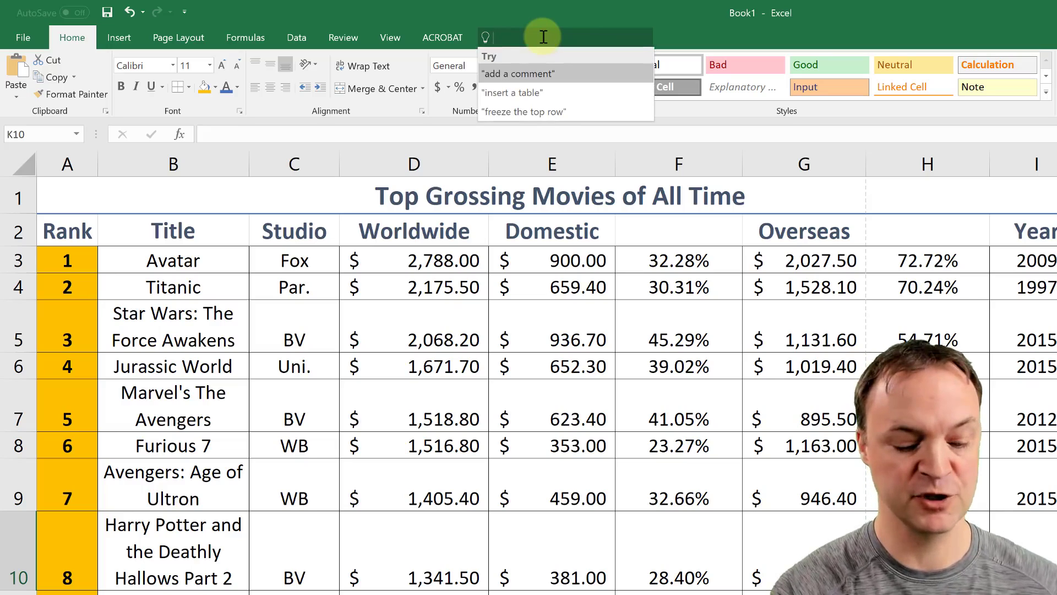
type("char")
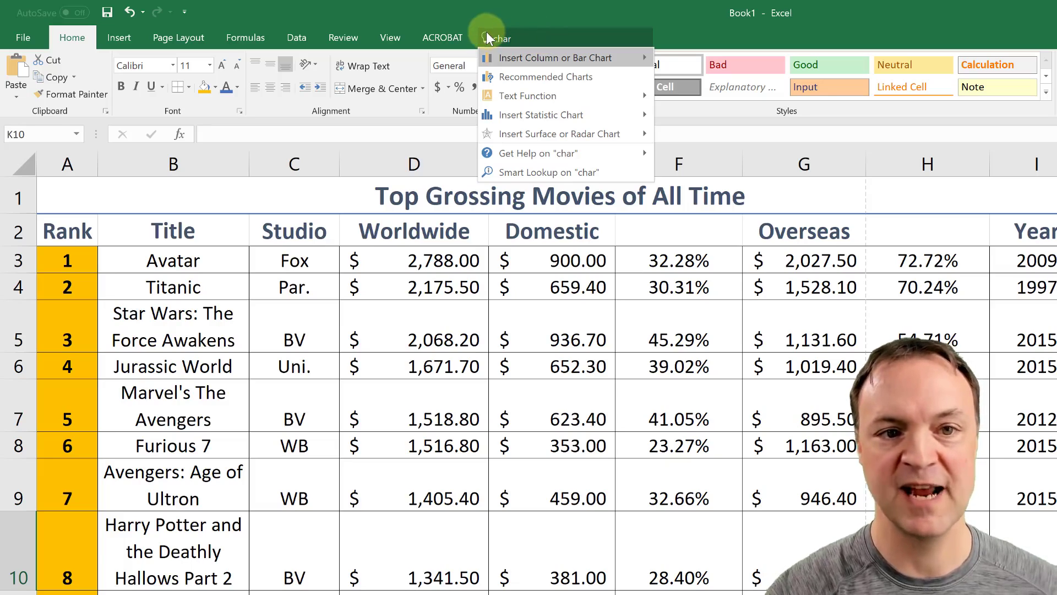
key("BackSpace")
key("BackSpace")
key("BackSpace")
key("BackSpace")
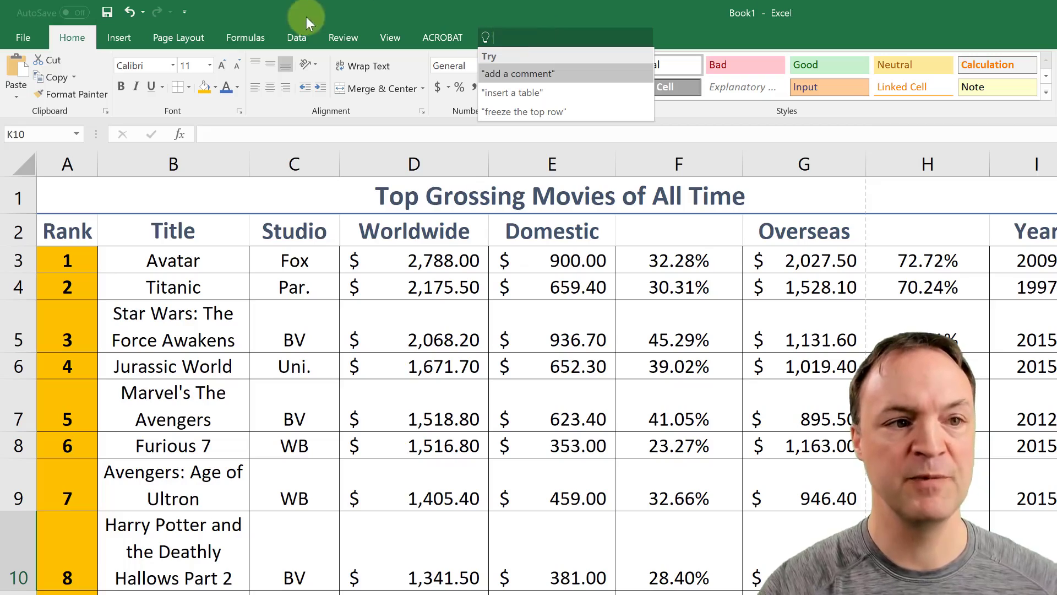
- Select the movie titles B3:B12 together with the worldwide grosses D3:D12 and open the recommended charts for them
left_click(119, 37)
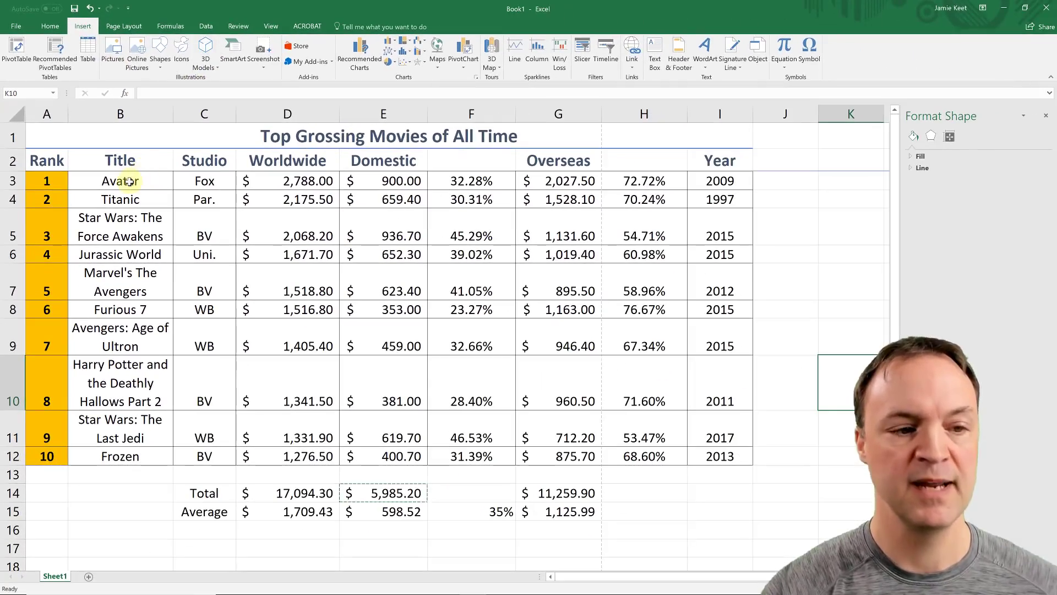
left_click_drag(127, 181, 148, 457)
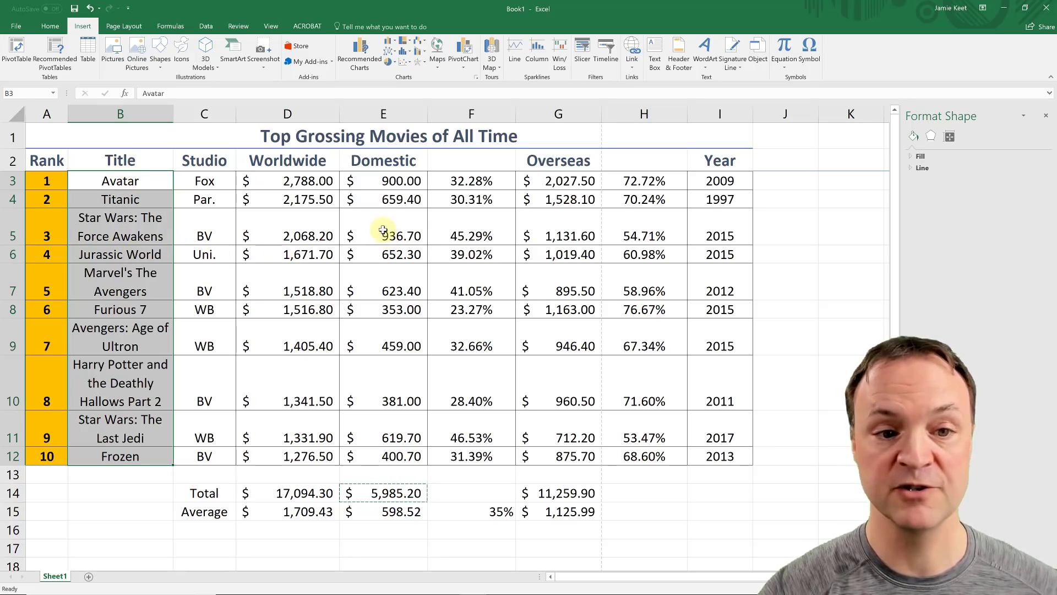
left_click_drag(303, 179, 311, 454)
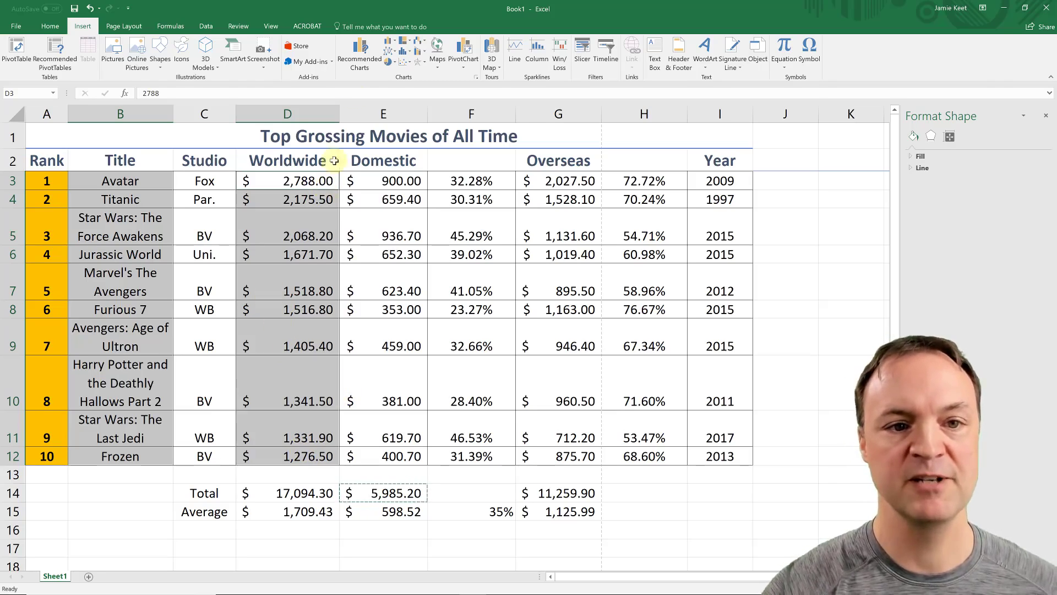
left_click(357, 49)
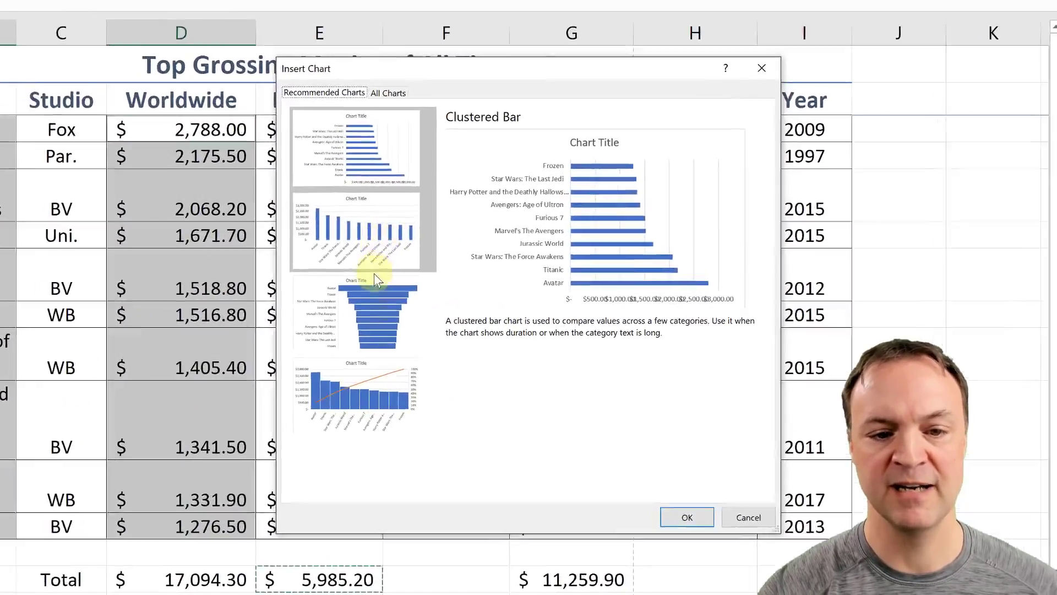
- Preview the recommended chart types, including funnel and clustered column, and the pie chart among all chart types
left_click(414, 290)
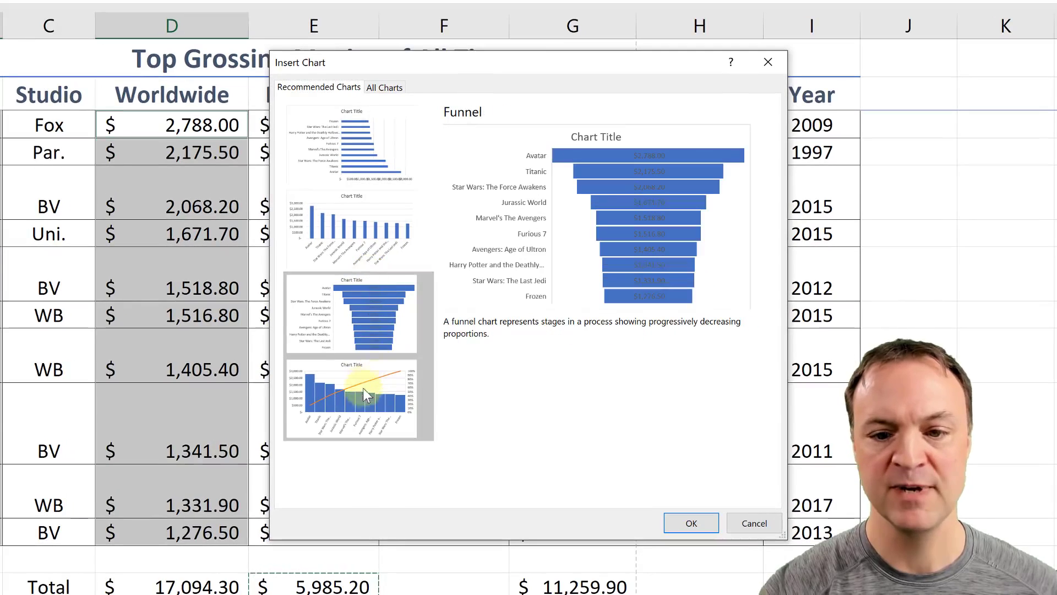
left_click(409, 371)
left_click(370, 329)
left_click(372, 246)
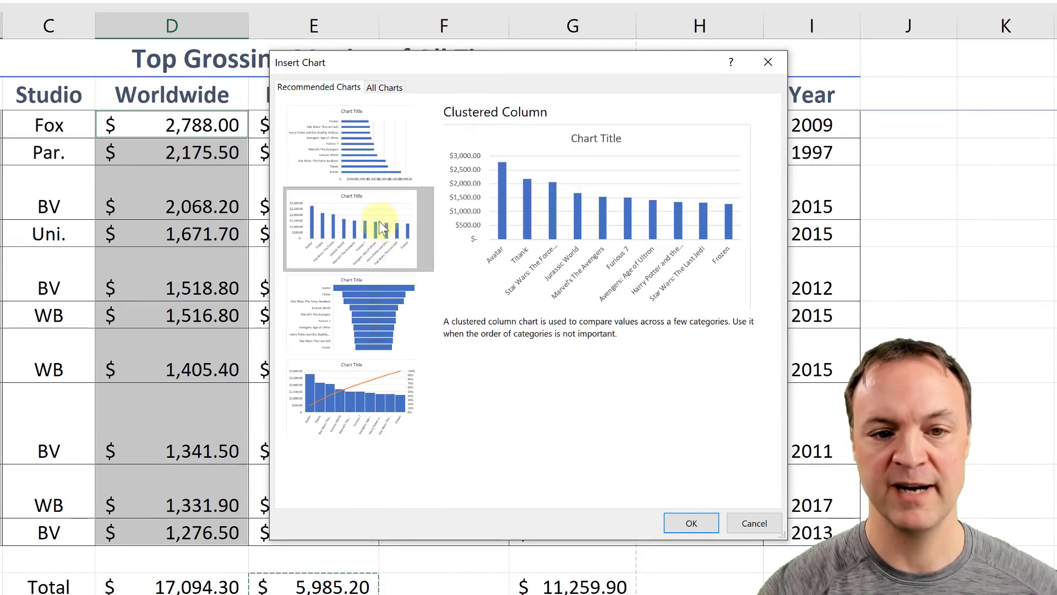
left_click(395, 113)
left_click(390, 88)
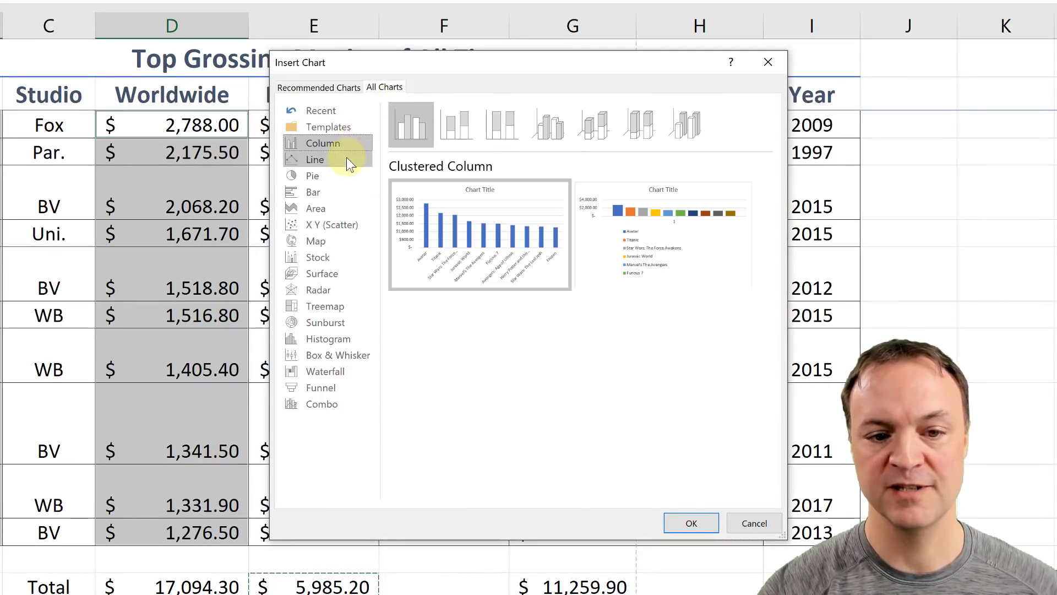
left_click(338, 176)
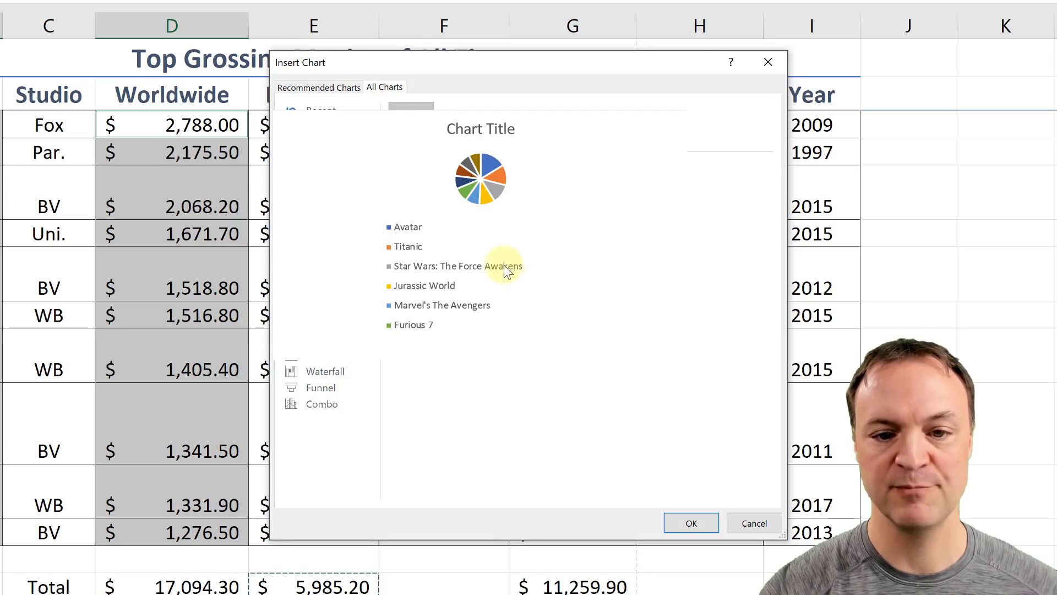
- Insert the recommended clustered column chart of worldwide grosses by movie title
left_click(313, 85)
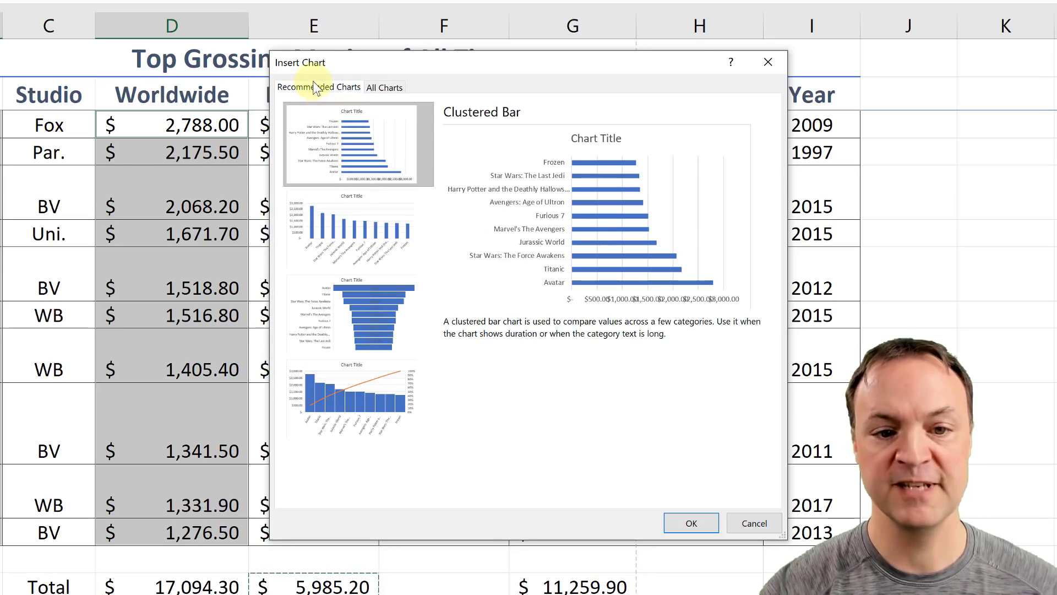
left_click(376, 233)
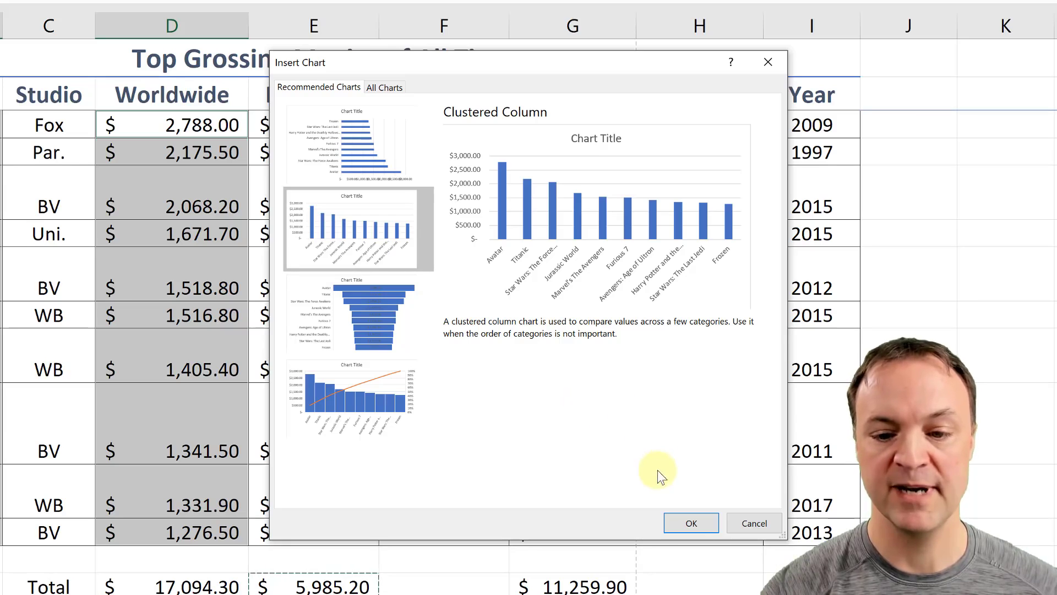
left_click(692, 524)
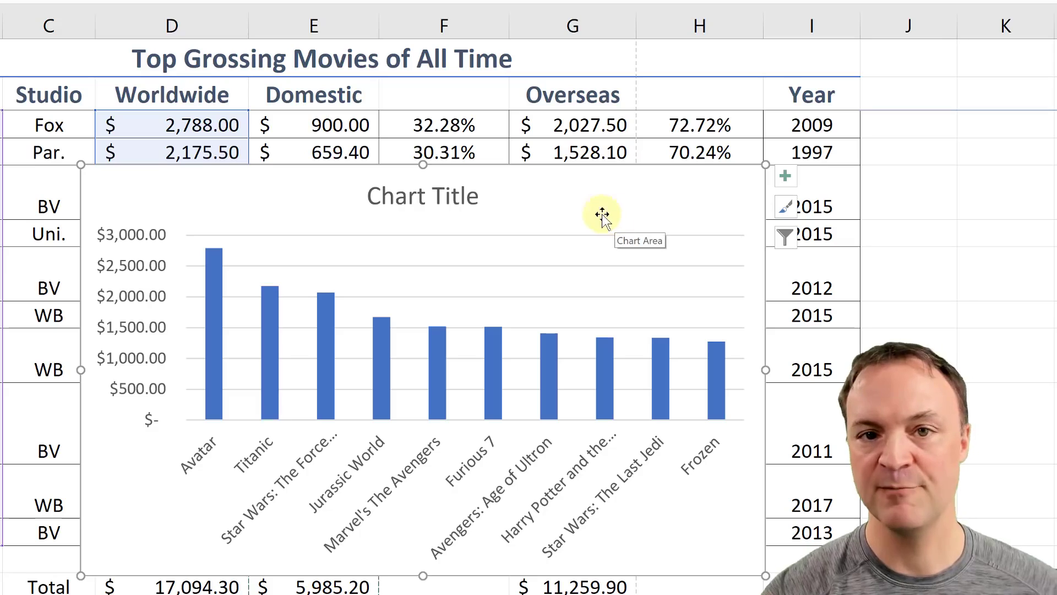
- Replace the chart's placeholder title with Top Grossing Movies
left_click(430, 195)
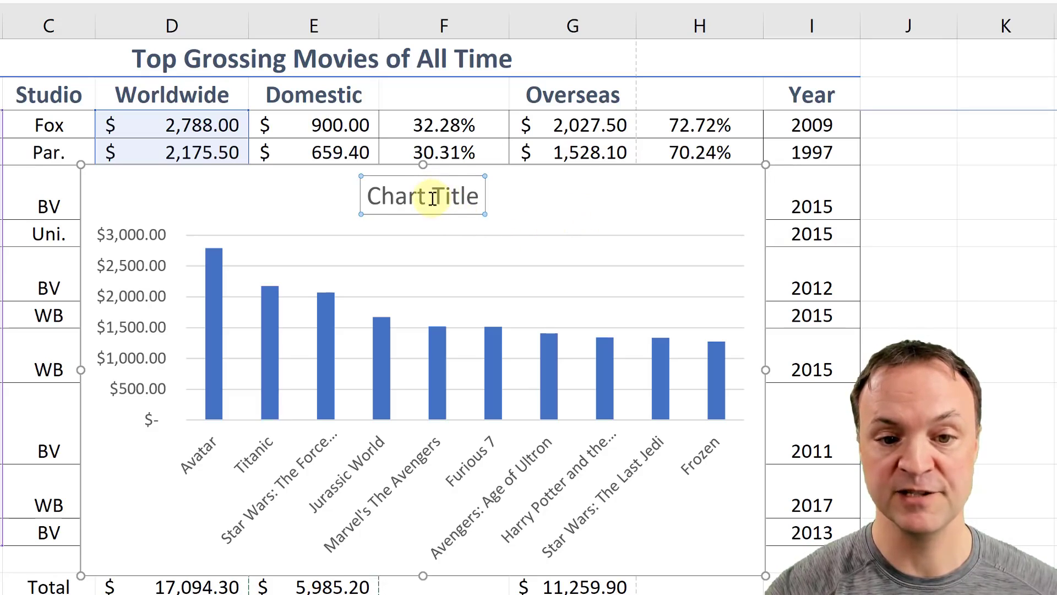
double_click(432, 197)
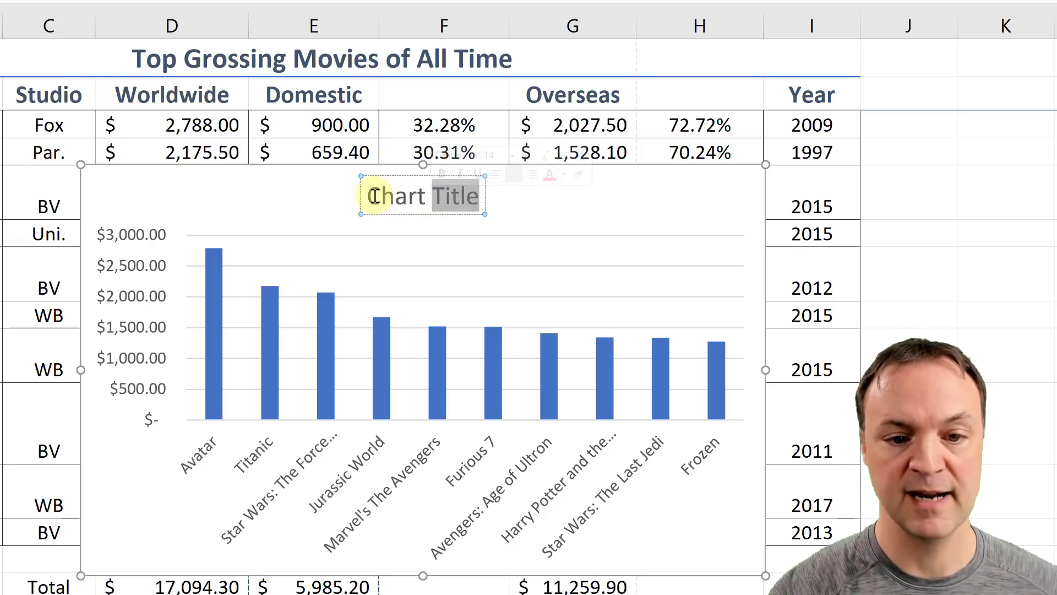
left_click_drag(368, 195, 484, 193)
type("To")
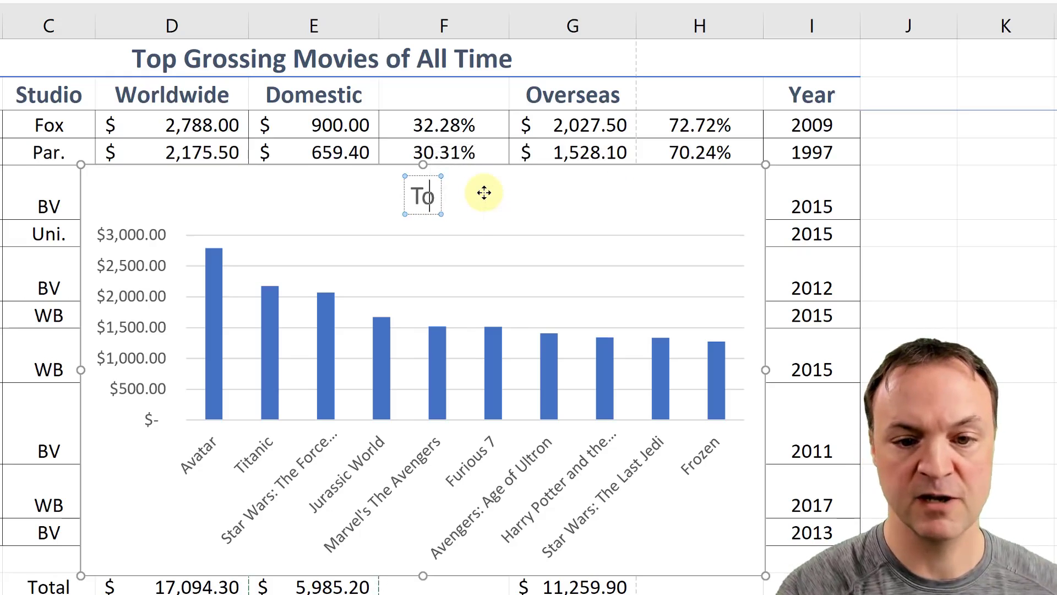
type("p Grossing Mo")
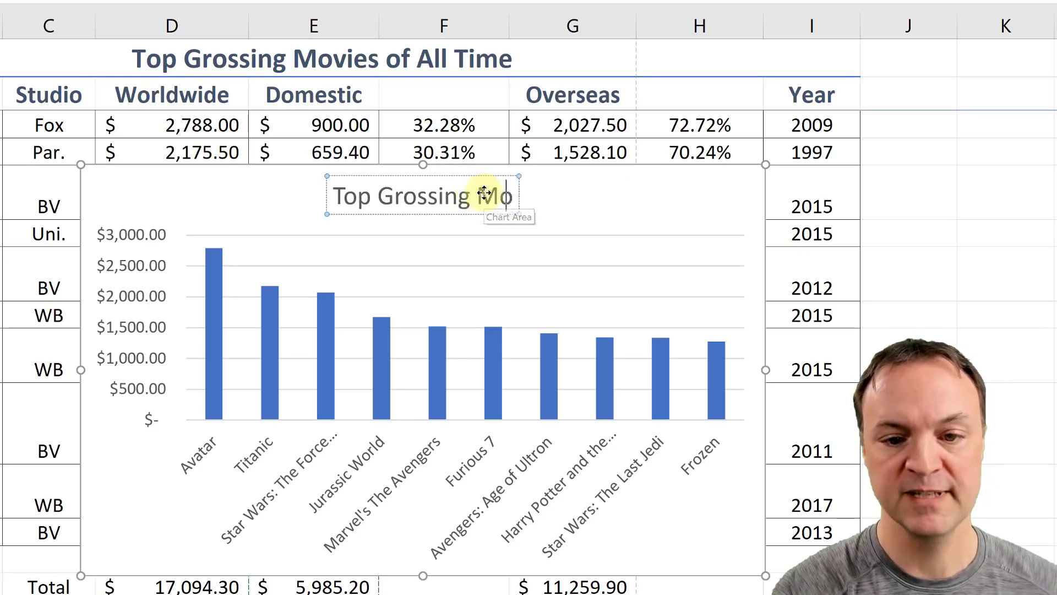
type("vies")
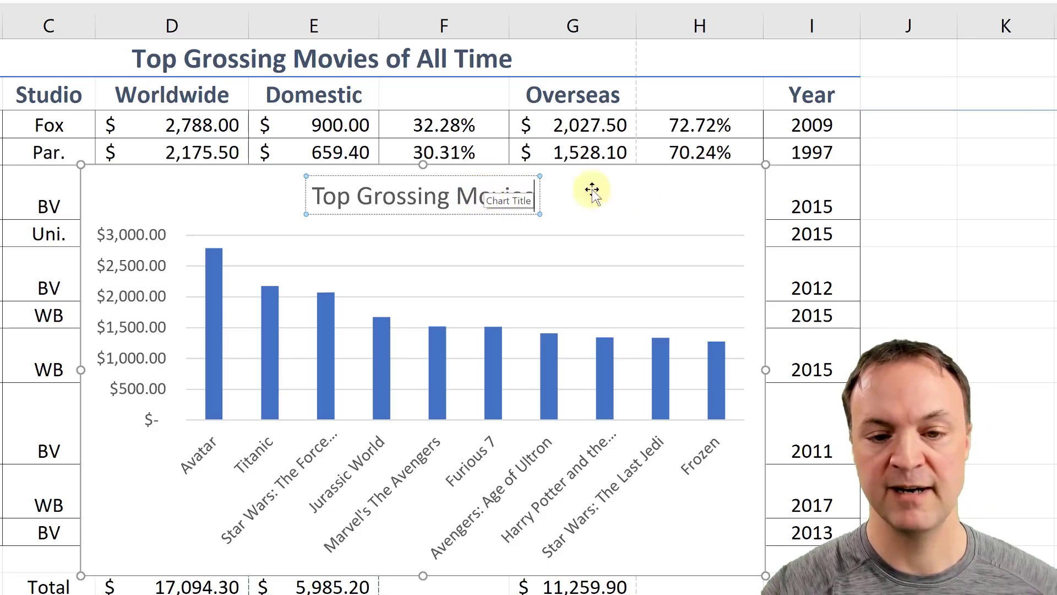
left_click(620, 198)
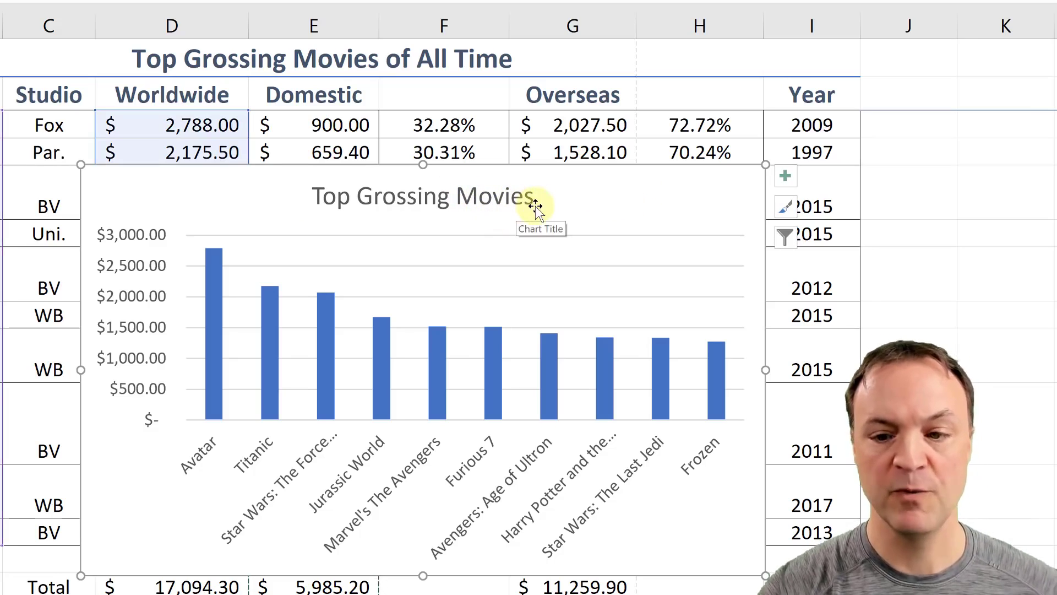
- Add axis titles to the column chart and replace the vertical axis placeholder with "$ in Bilions"
left_click(784, 177)
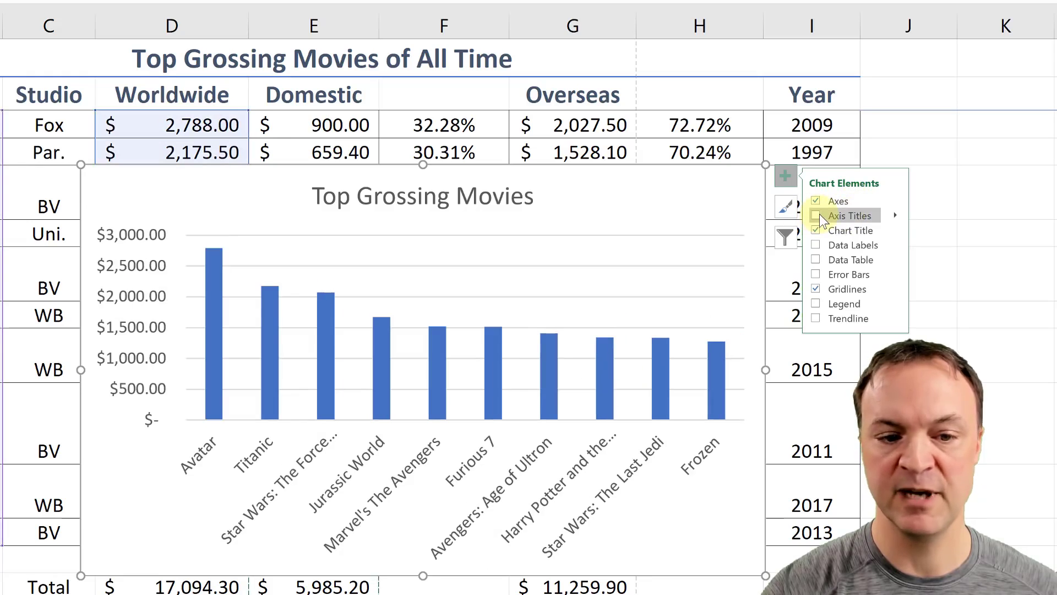
left_click(816, 216)
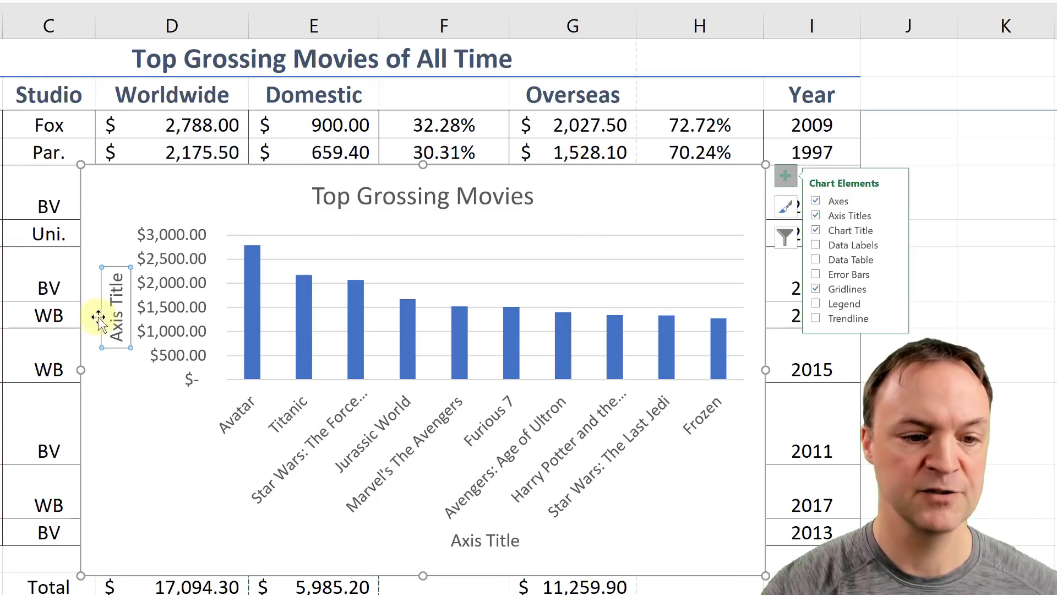
triple_click(118, 324)
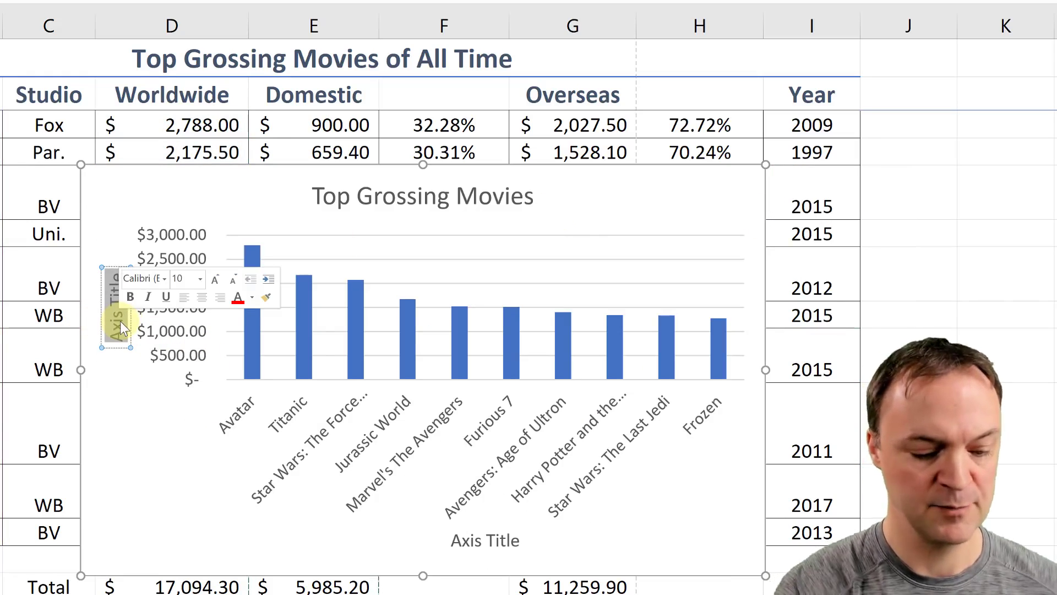
type("$")
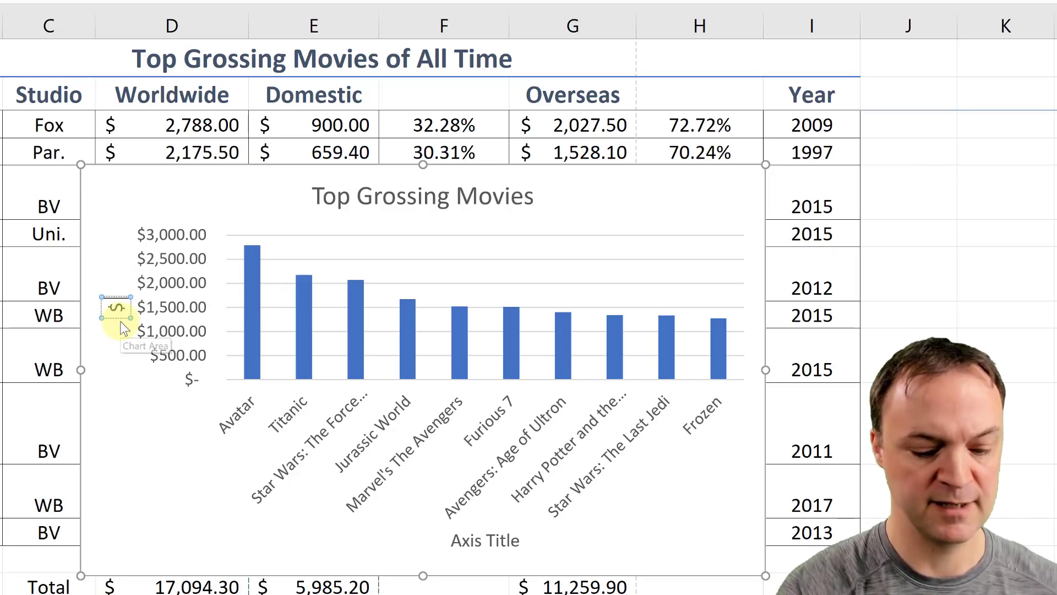
type(" in Bil")
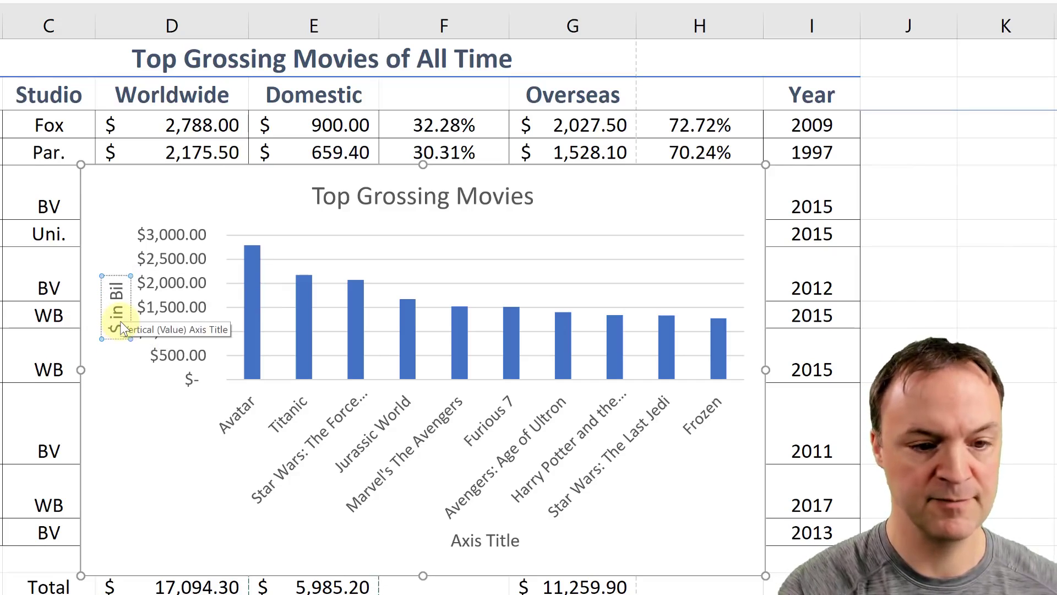
type("lions")
left_click(118, 457)
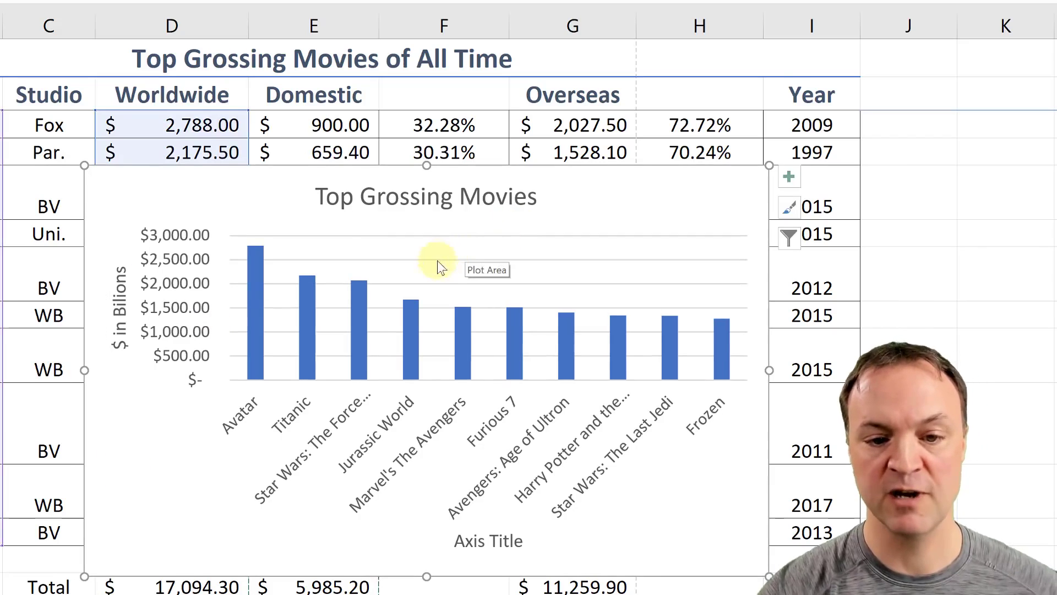
- Apply the dark chart design Style 9 to the Top Grossing Movies chart
left_click(416, 324)
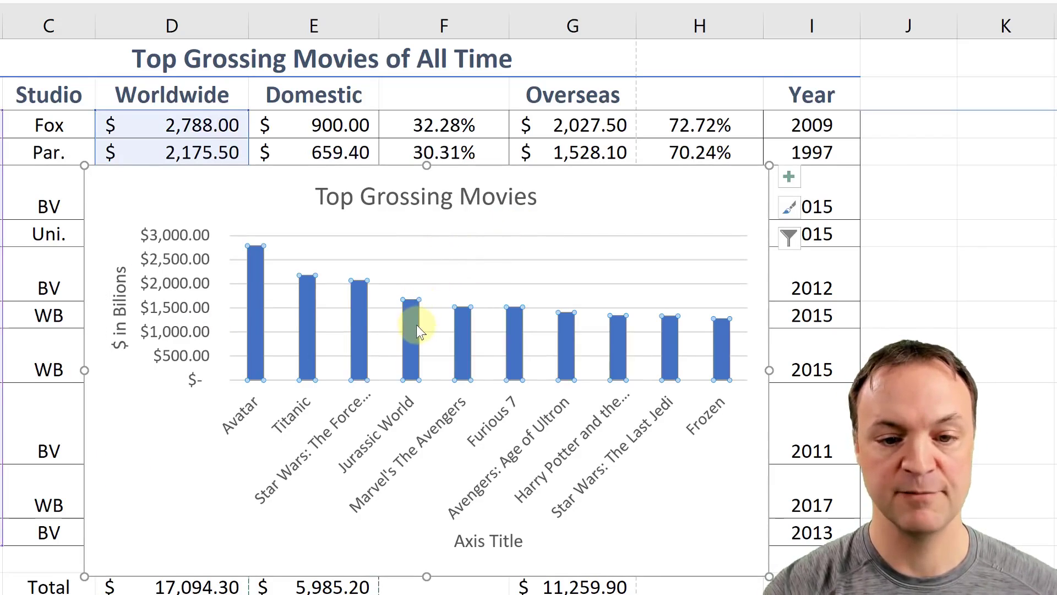
left_click(175, 465)
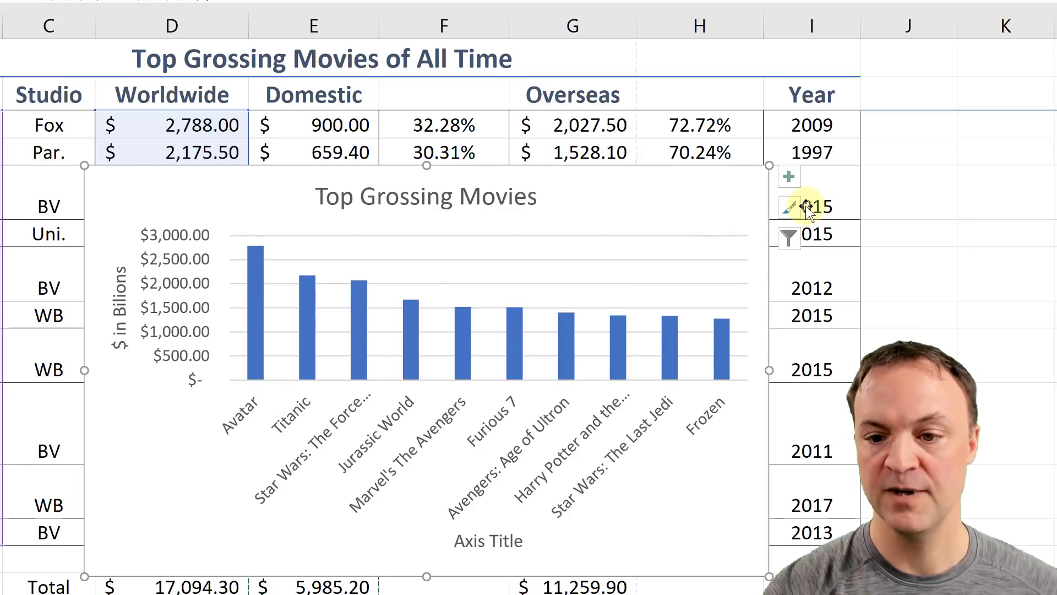
left_click(790, 211)
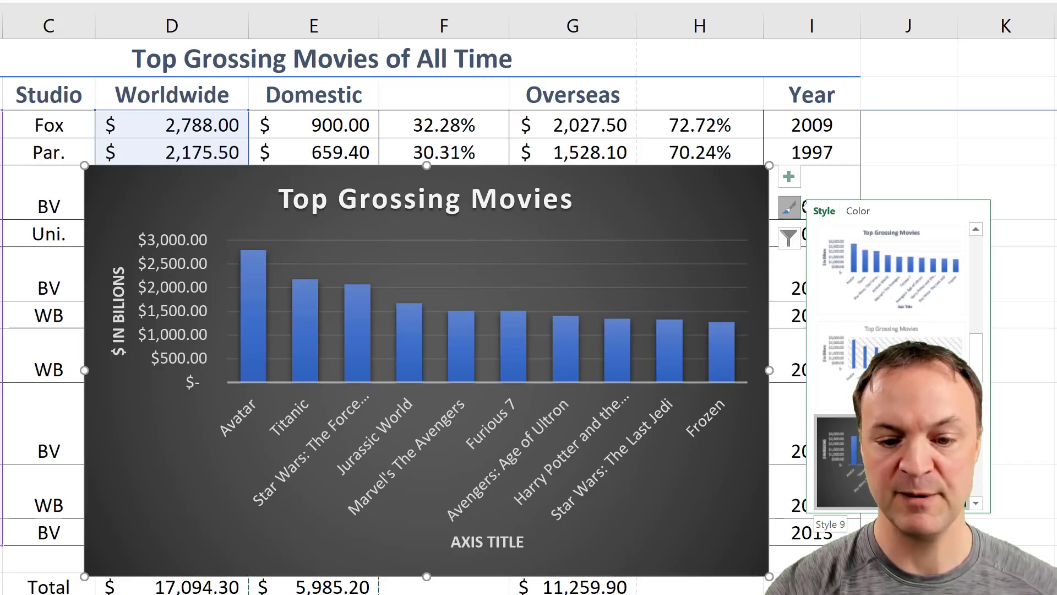
left_click(834, 498)
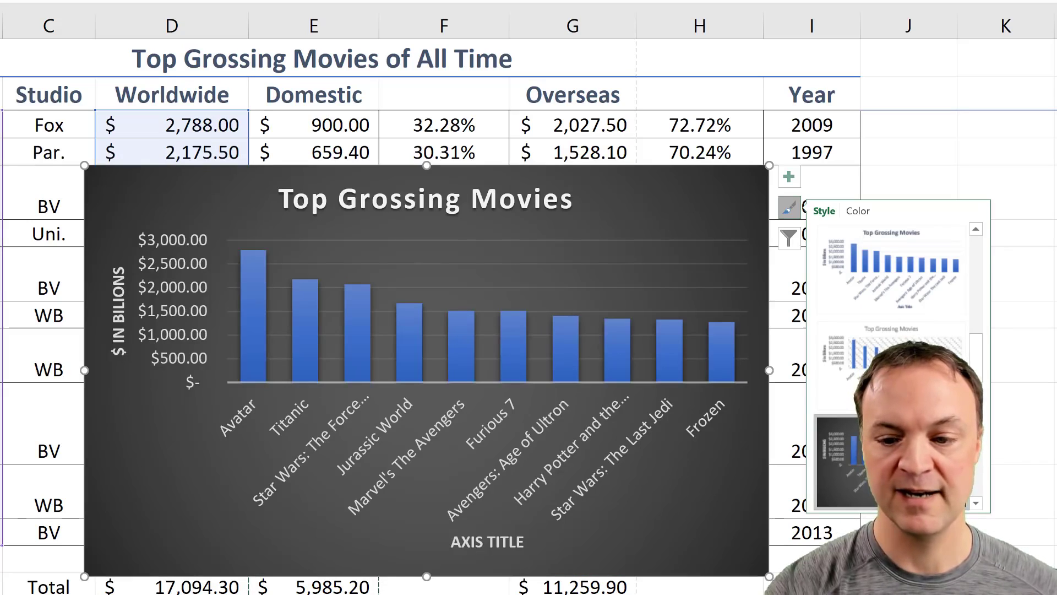
left_click(909, 557)
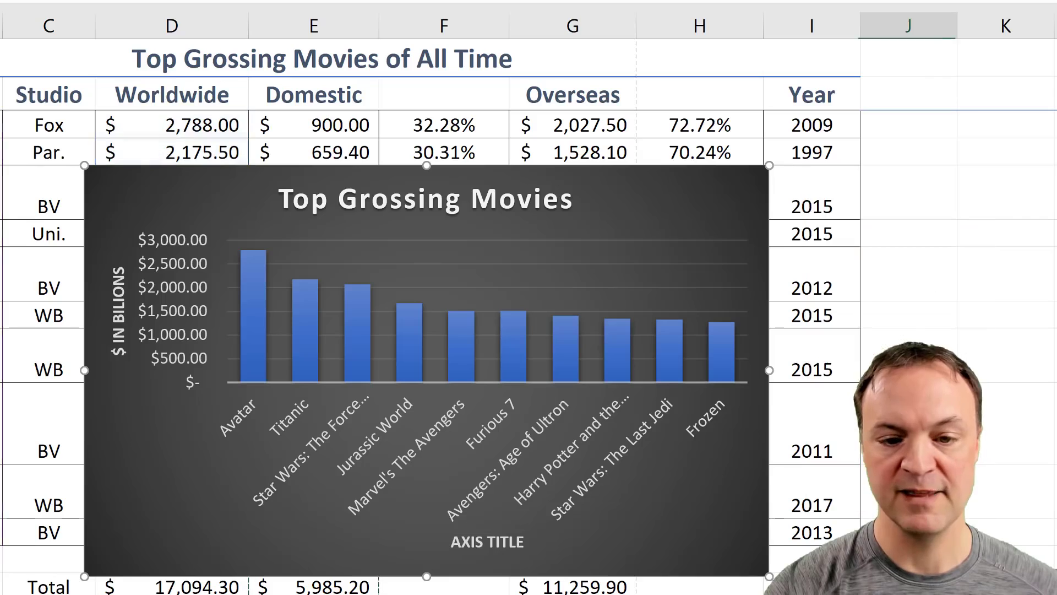
- Move the chart below the Total and Average rows so that it starts at row 17
left_click(522, 369)
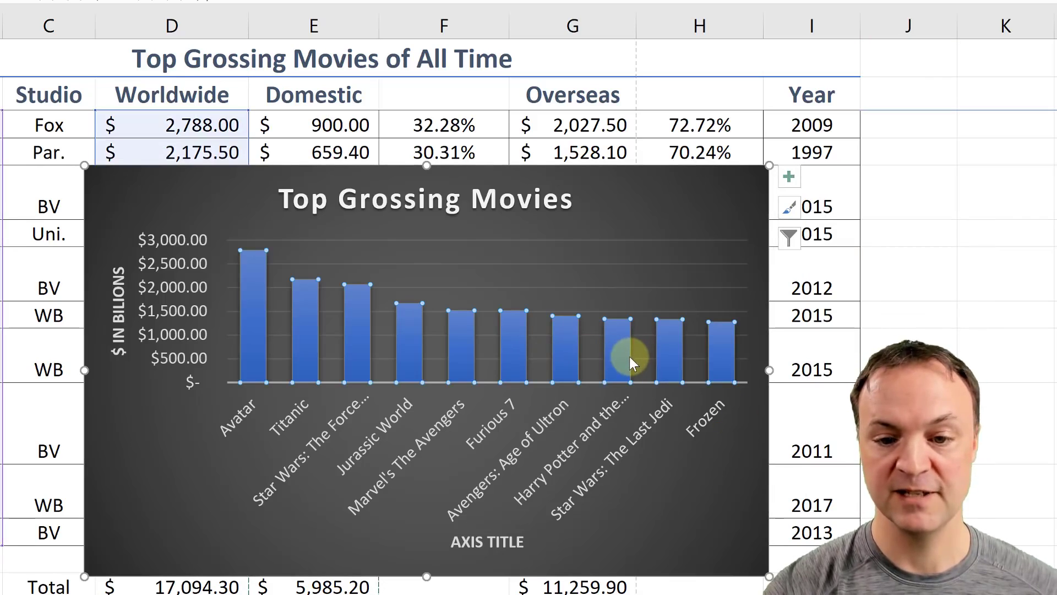
left_click(183, 521)
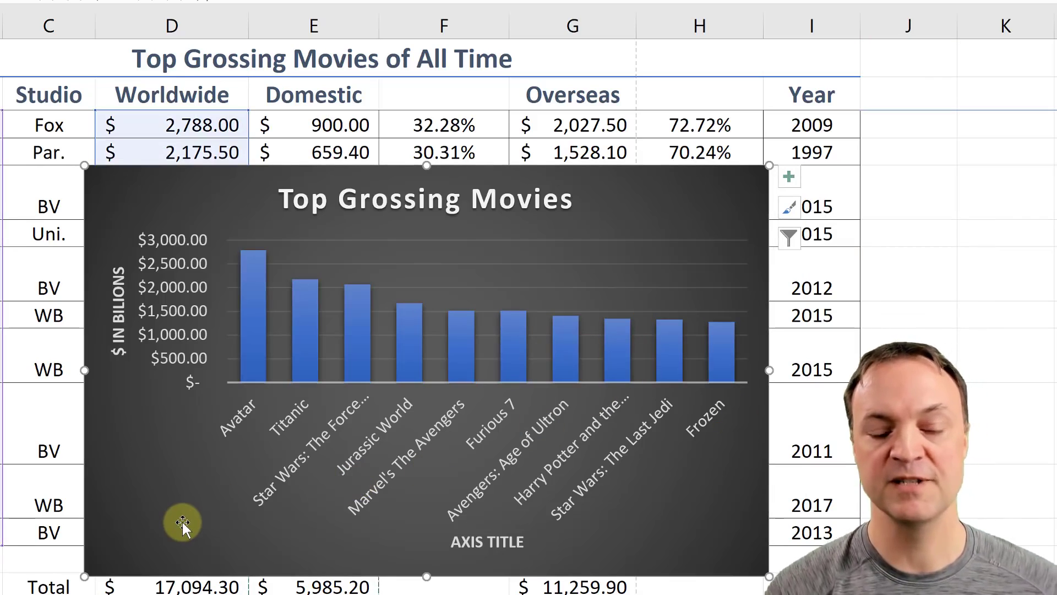
scroll(203, 459, "down", 3)
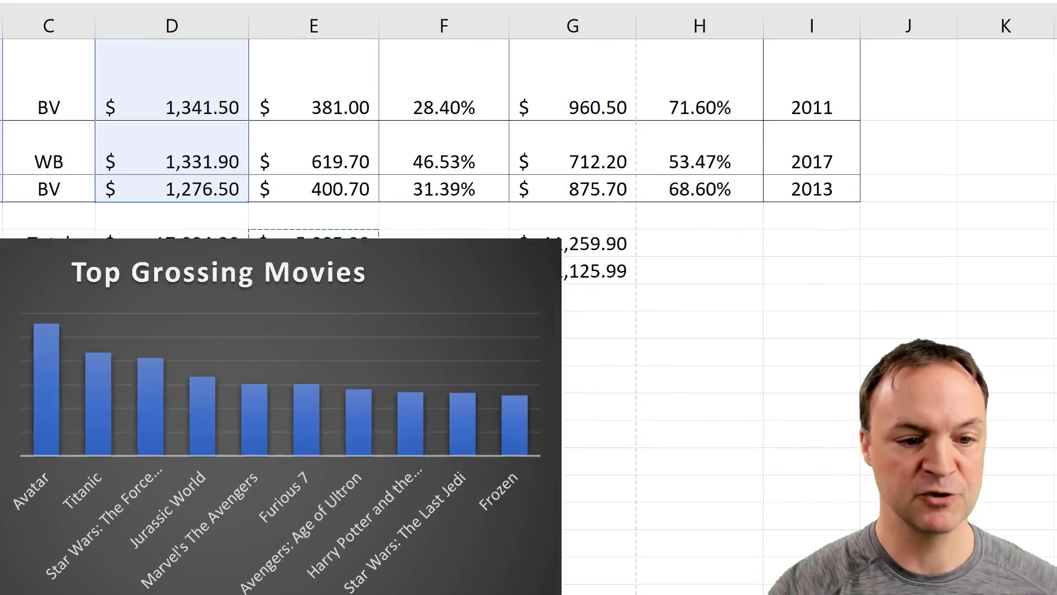
left_click_drag(165, 265, 154, 338)
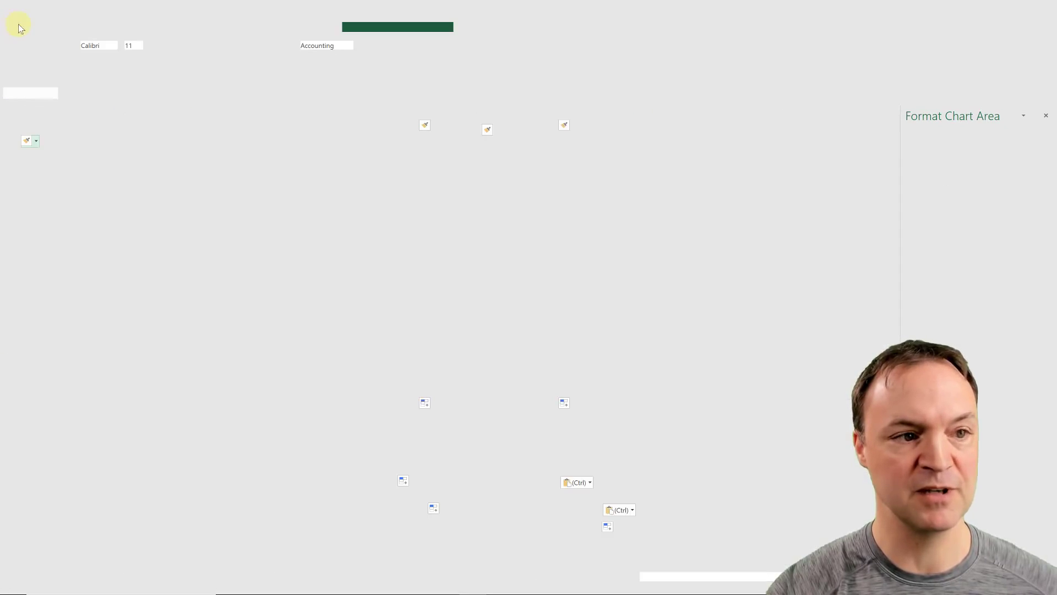
- Preview the printout of only the selected chart and return to the worksheet
left_click(18, 25)
left_click(25, 180)
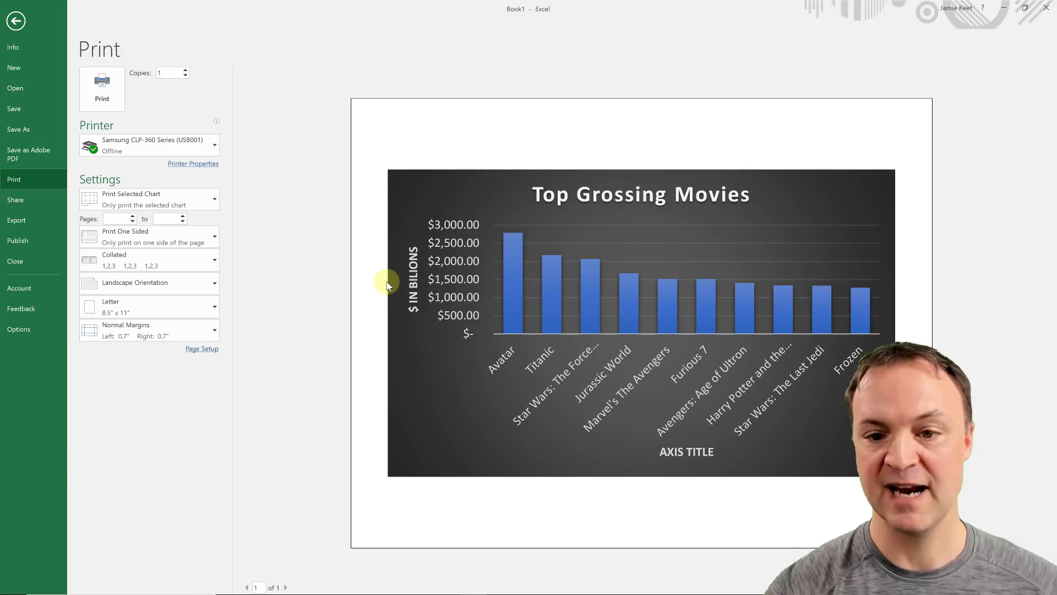
left_click(17, 25)
- Deselect the chart by selecting cell I18, preview the worksheet's printout and return to the sheet
left_click(698, 332)
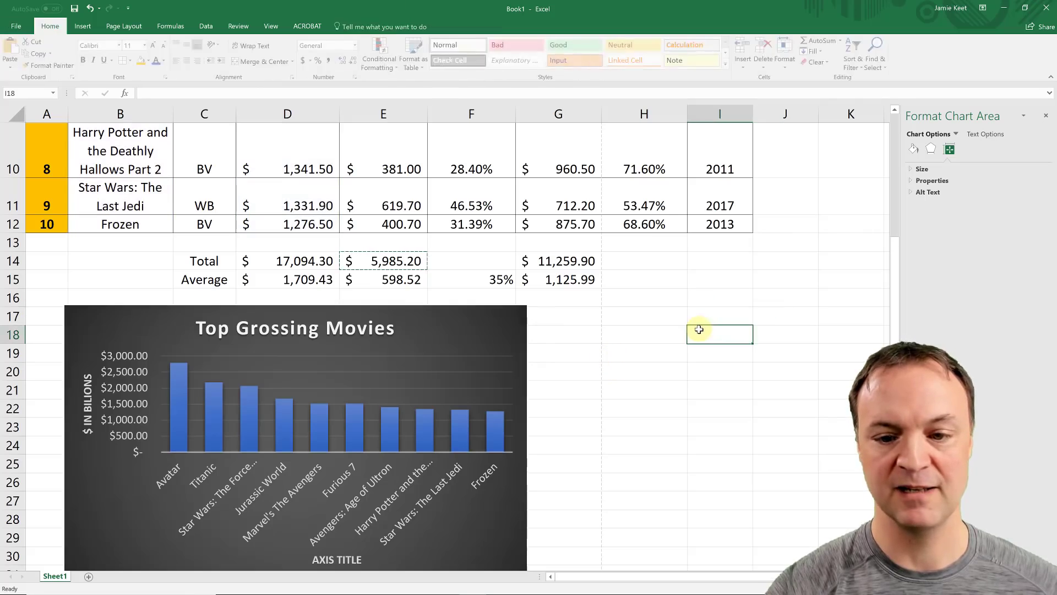
left_click(16, 25)
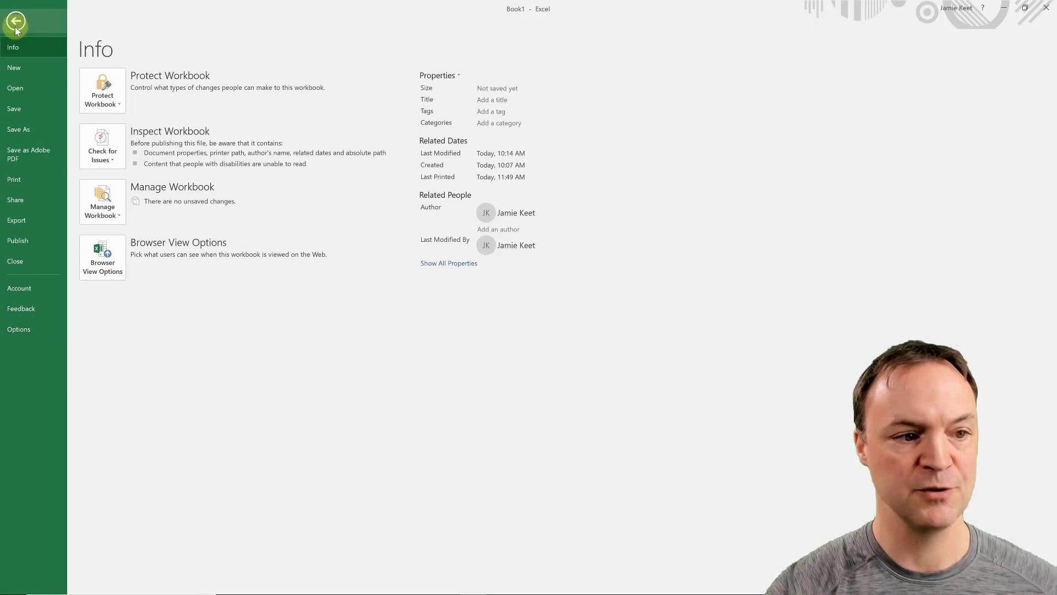
left_click(28, 180)
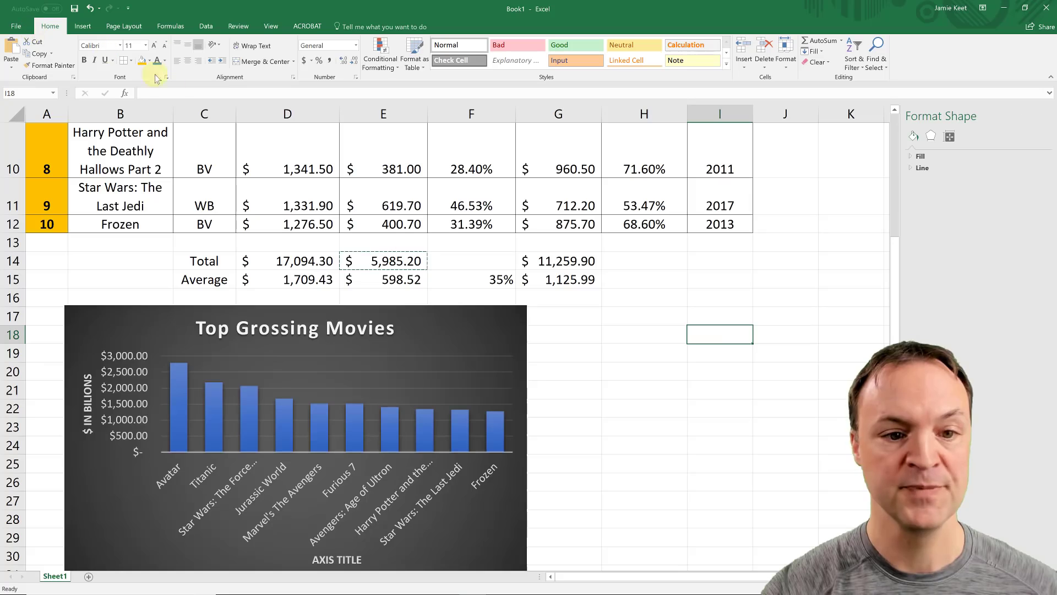
left_click(17, 22)
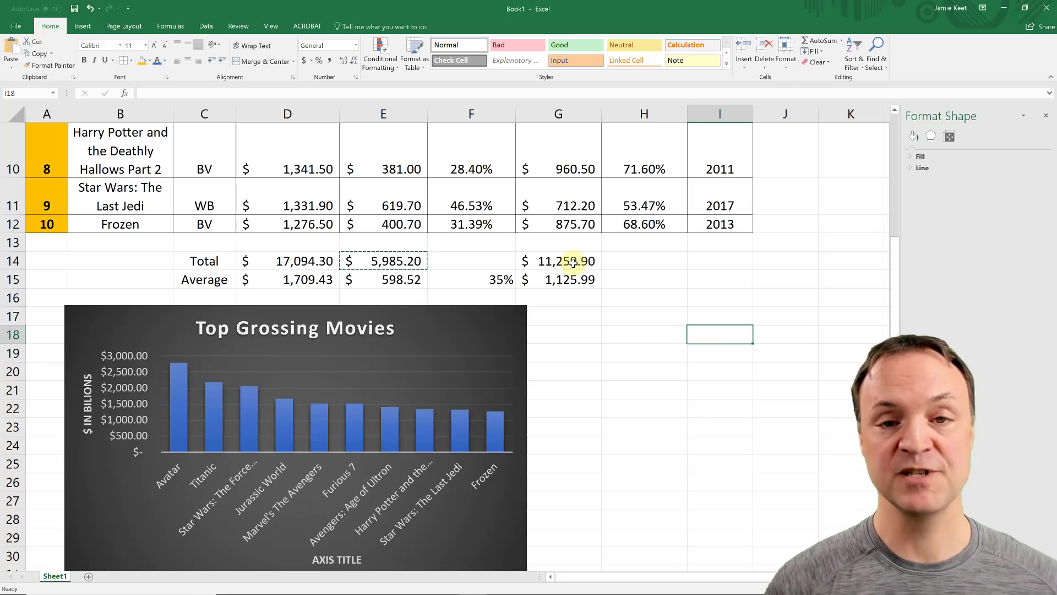